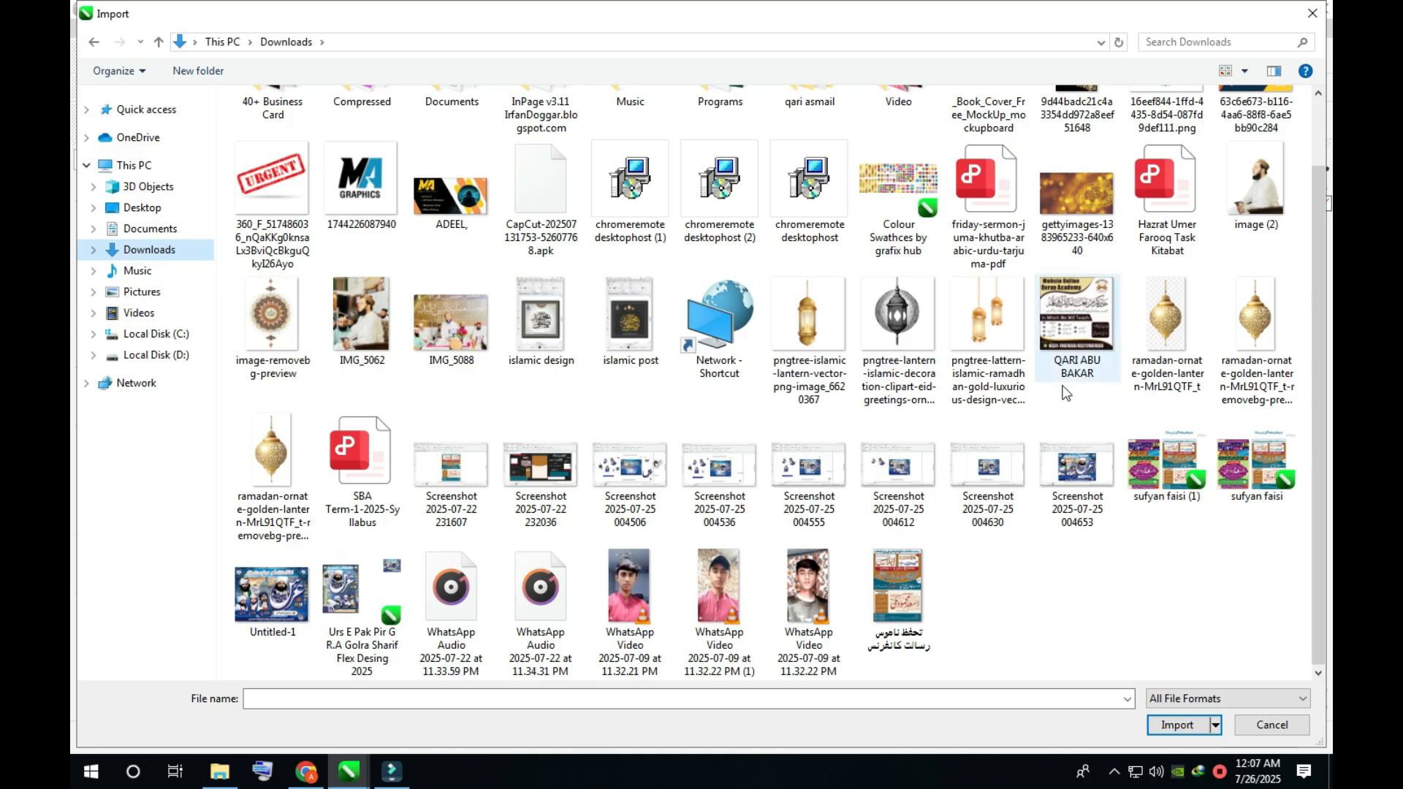
- Import the gold calligraphy background photo and enlarge it to about 959 × 540 px in the upper-right corner of the rectangle
{"action": "key", "text": "Return"}
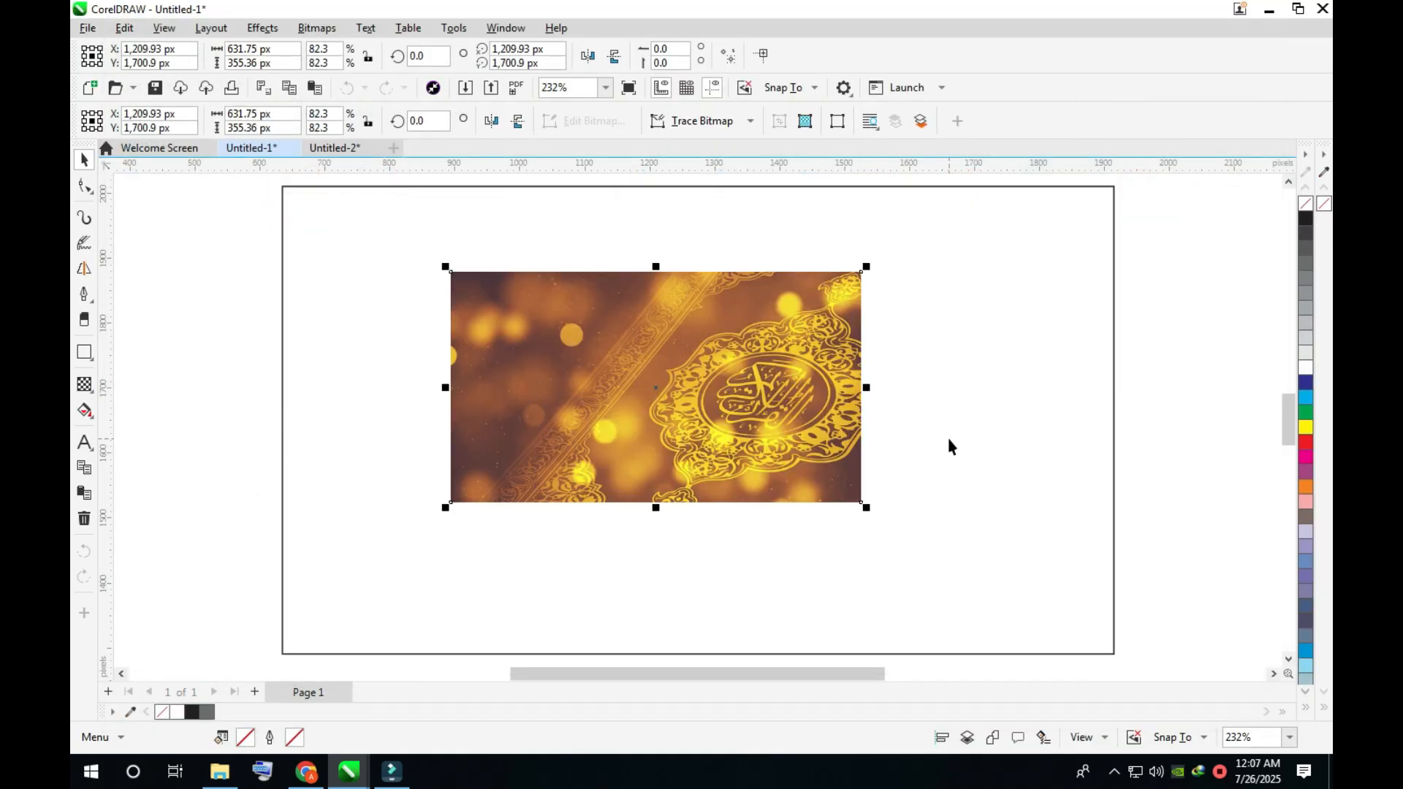
{"action": "scroll", "coordinate": [870, 304], "scroll_direction": "down", "scroll_amount": 1}
{"action": "left_click_drag", "start_coordinate": [866, 305], "coordinate": [1076, 221]}
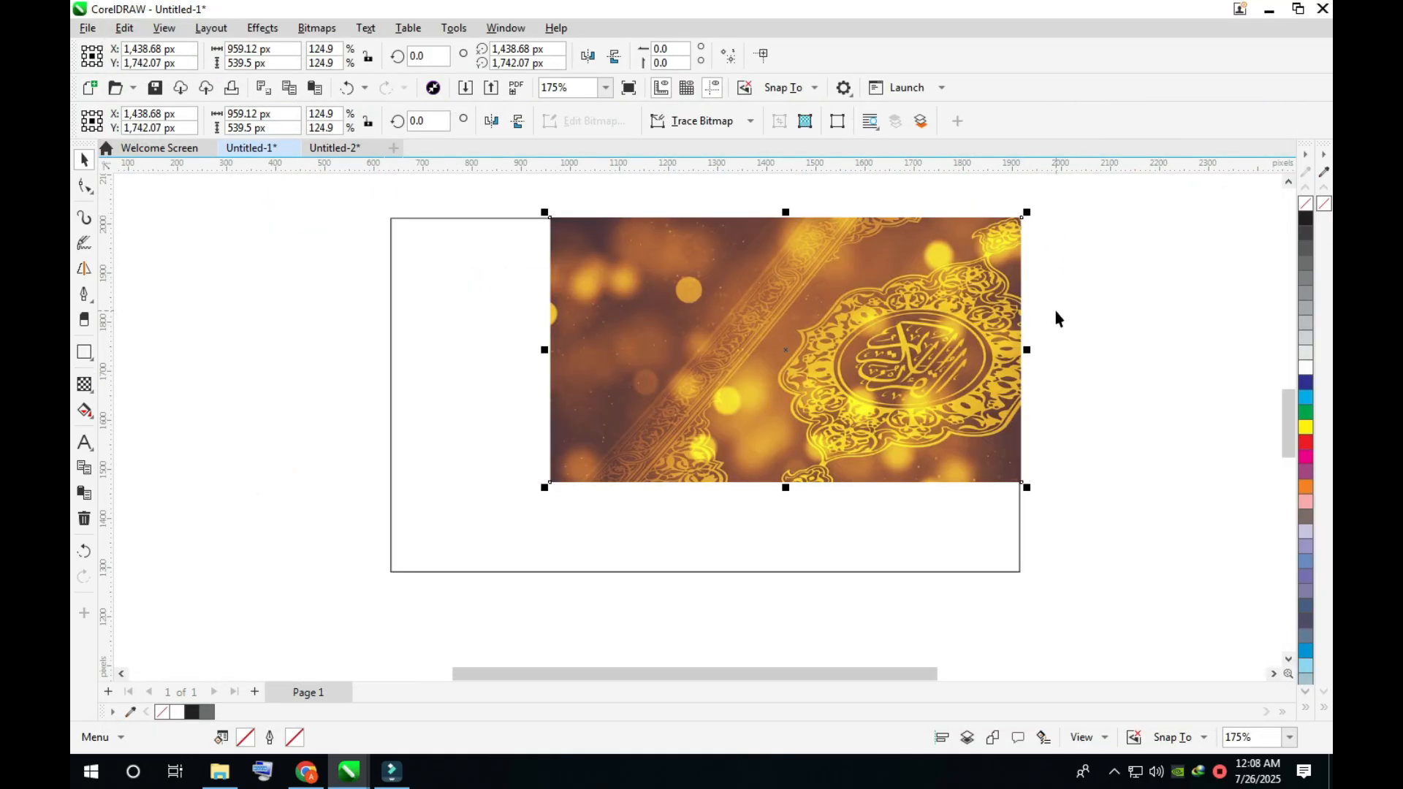
- Fade out the bottom edge of the gold calligraphy image with a downward linear transparency
{"action": "left_click", "coordinate": [84, 384]}
{"action": "left_click_drag", "start_coordinate": [788, 387], "coordinate": [792, 476]}
{"action": "key", "text": "space"}
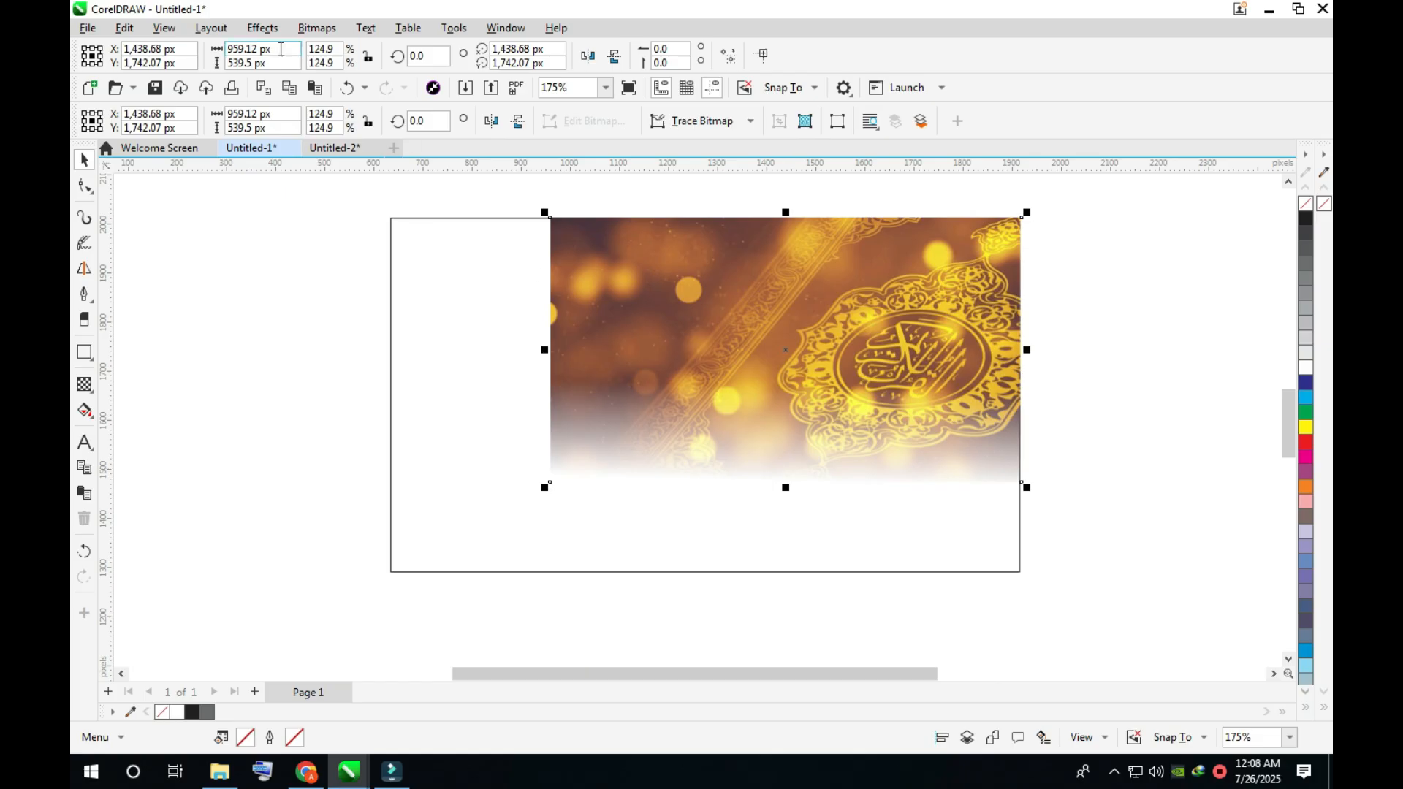
- Convert the faded gold image to a bitmap and fade out its left edge with a linear transparency starting near the image's middle
{"action": "left_click", "coordinate": [317, 27]}
{"action": "left_click", "coordinate": [340, 49]}
{"action": "key", "text": "Return"}
{"action": "key", "text": "space"}
{"action": "left_click_drag", "start_coordinate": [708, 335], "coordinate": [558, 339]}
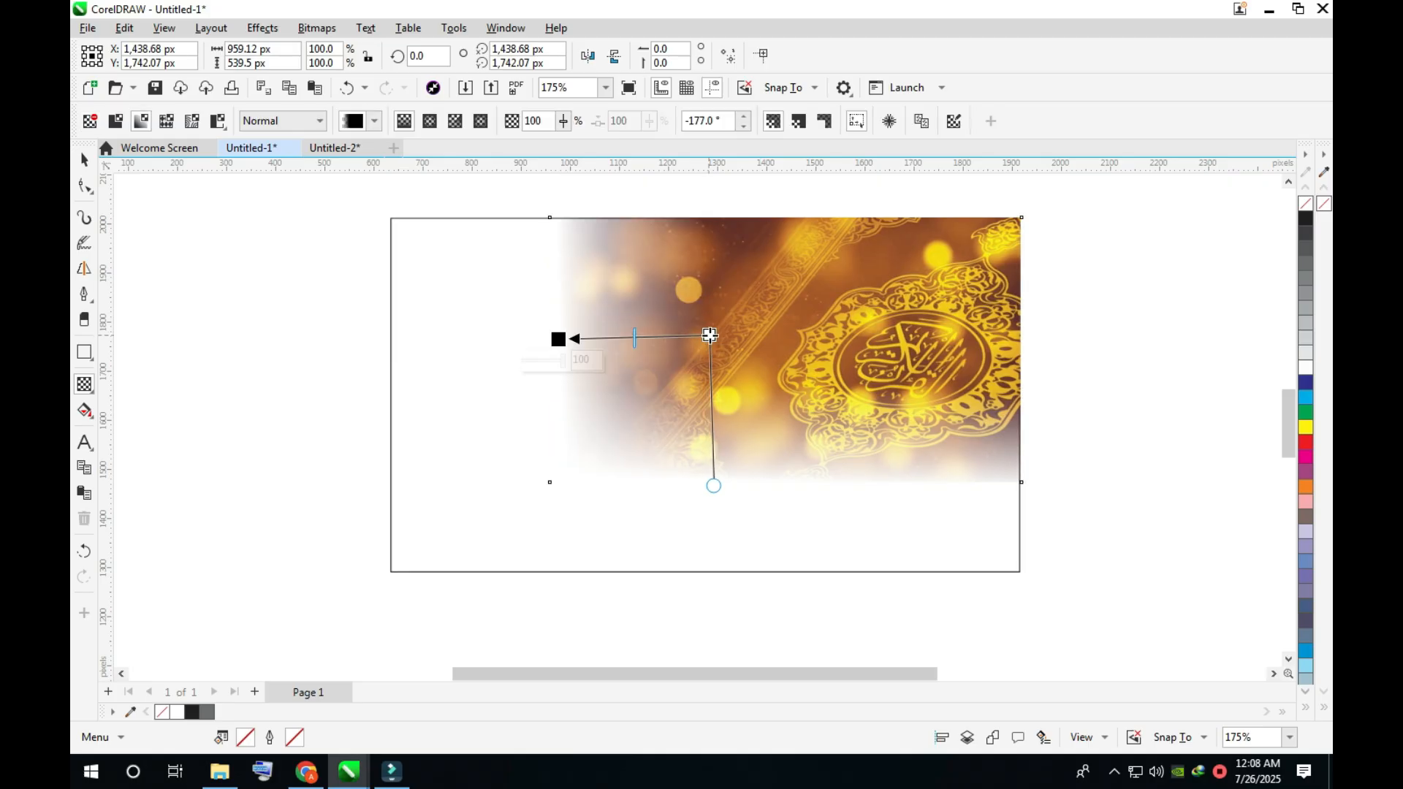
{"action": "left_click_drag", "start_coordinate": [709, 336], "coordinate": [776, 336]}
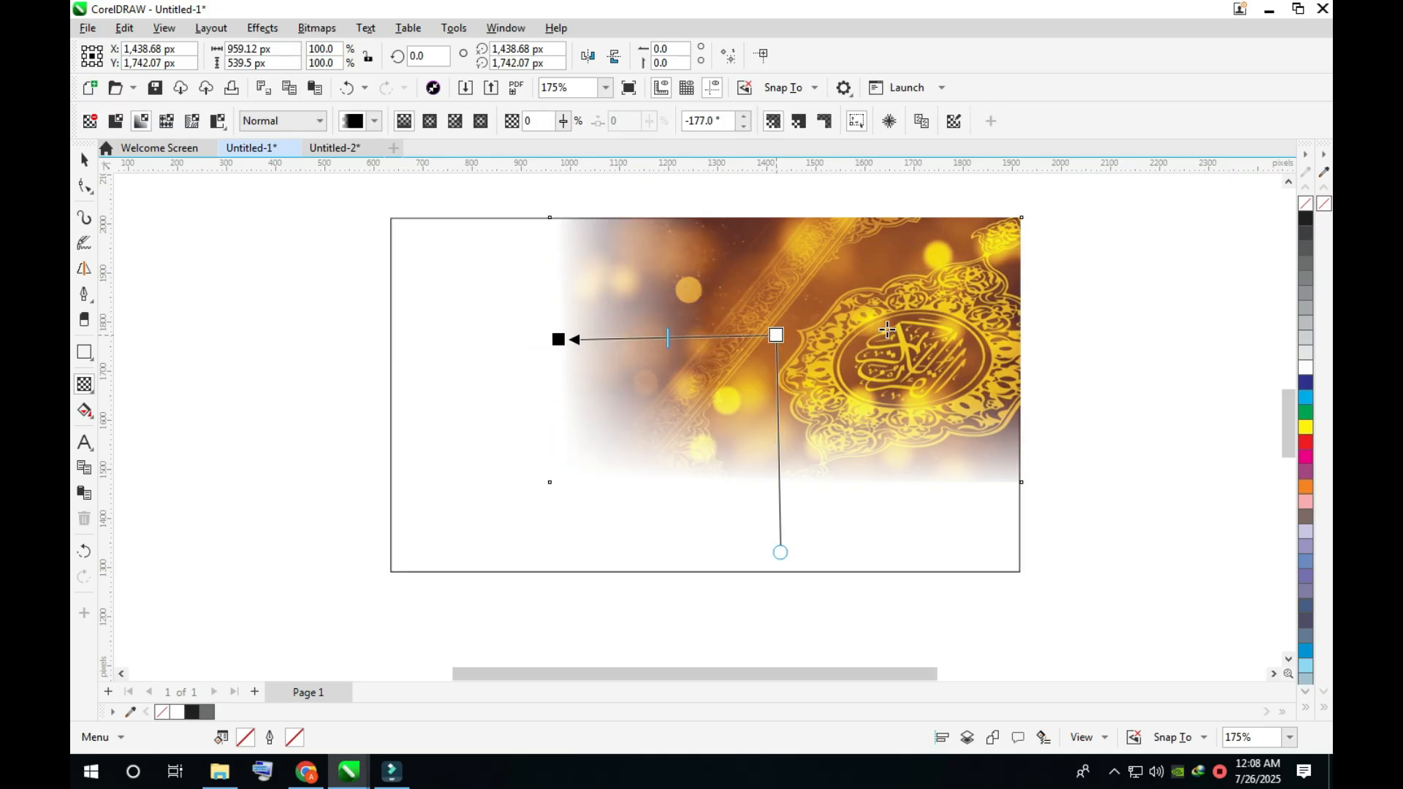
{"action": "key", "text": "space"}
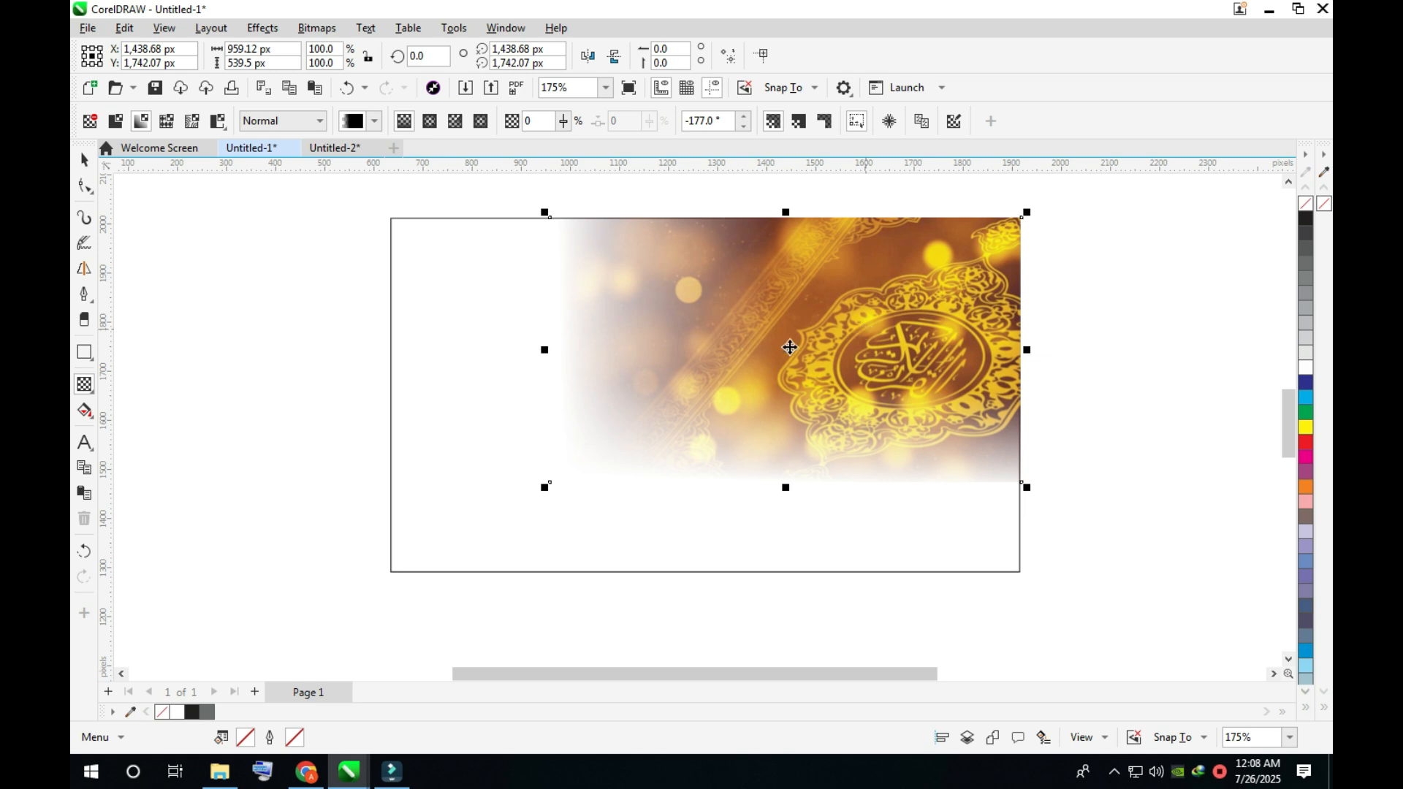
- PowerClip the faded gold image inside the 1280 × 720 px rectangle and deselect it
{"action": "right_click", "coordinate": [886, 402]}
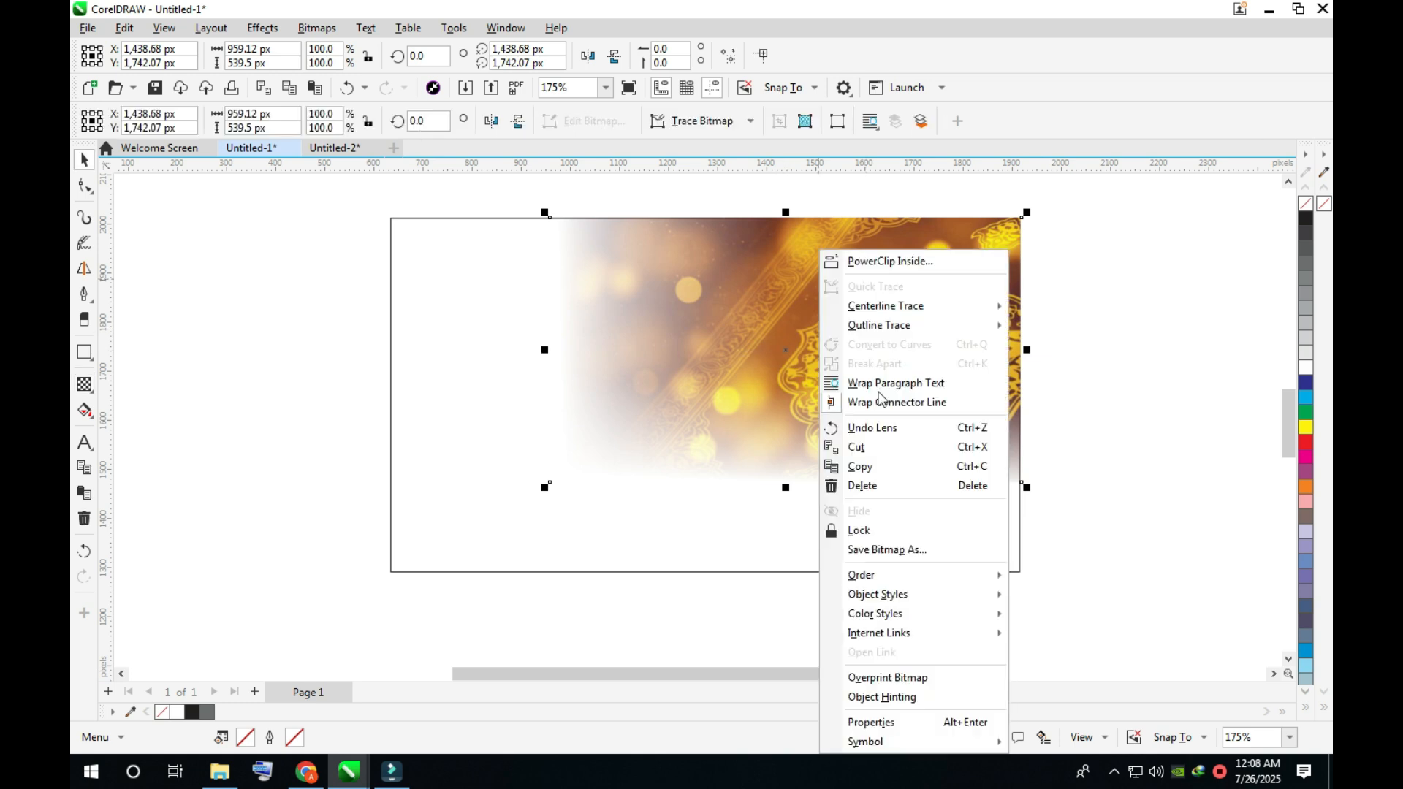
{"action": "left_click", "coordinate": [890, 261]}
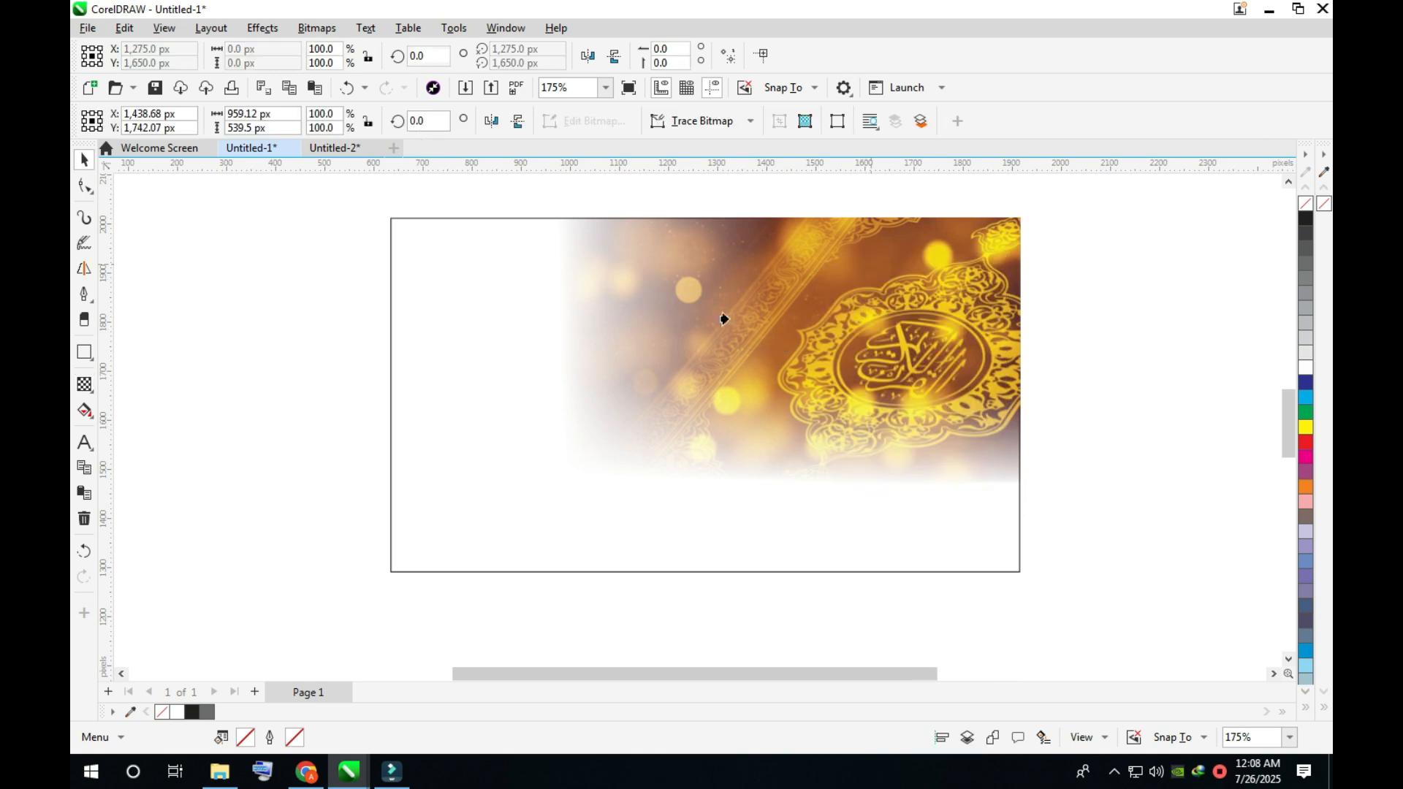
{"action": "left_click", "coordinate": [433, 334]}
{"action": "left_click", "coordinate": [296, 381]}
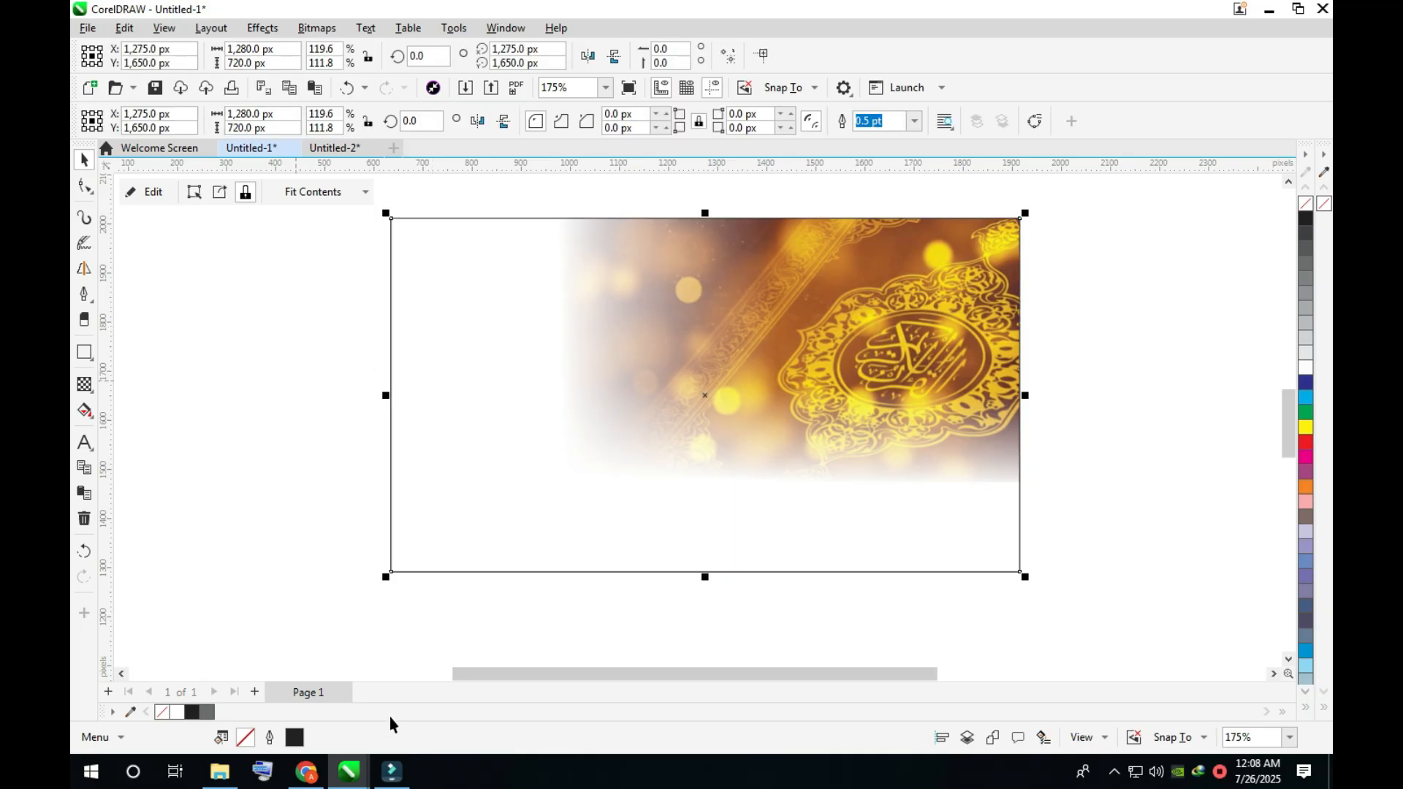
- Switch to Chrome and open the Pinterest site in a new tab by searching Google for "pinterest"
{"action": "mouse_move", "coordinate": [307, 776]}
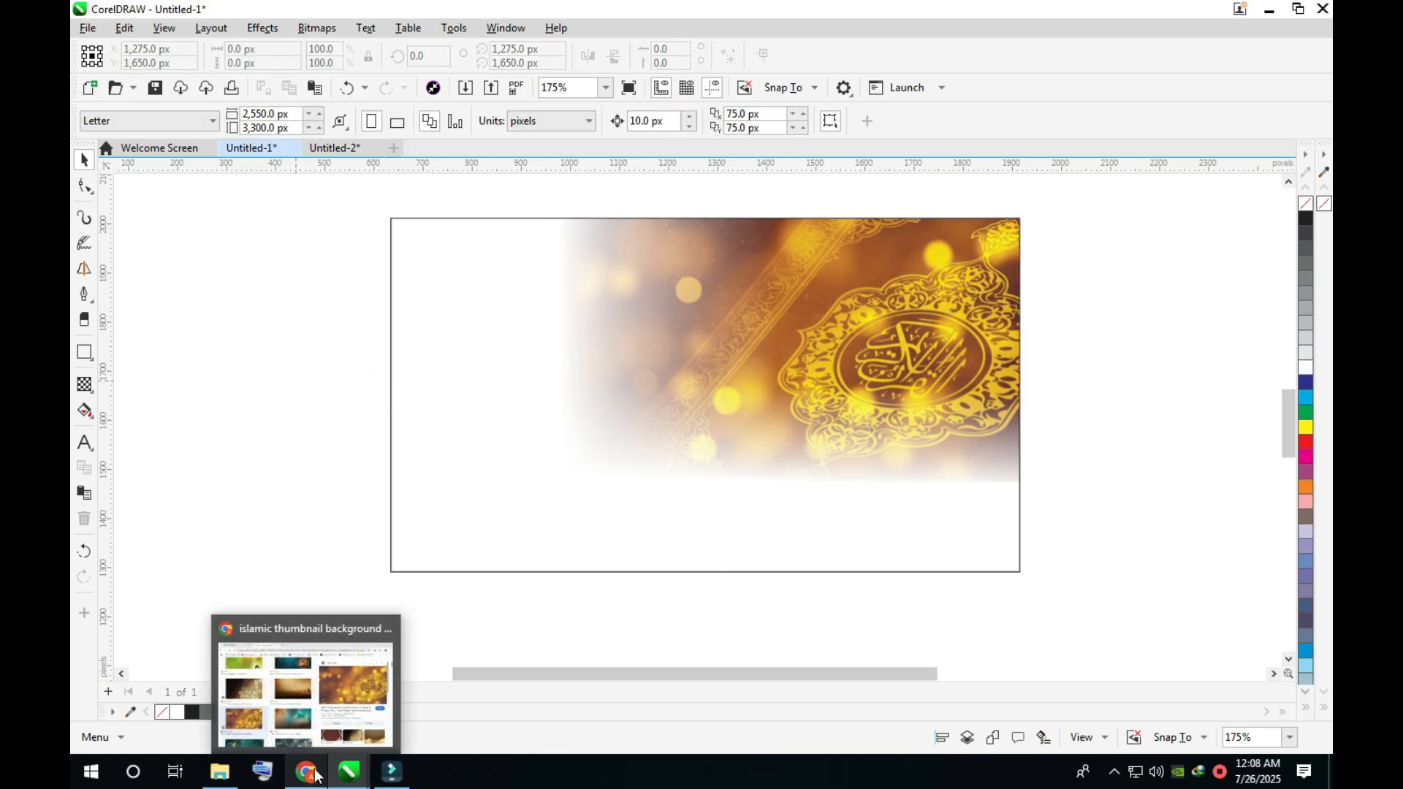
{"action": "left_click", "coordinate": [324, 712]}
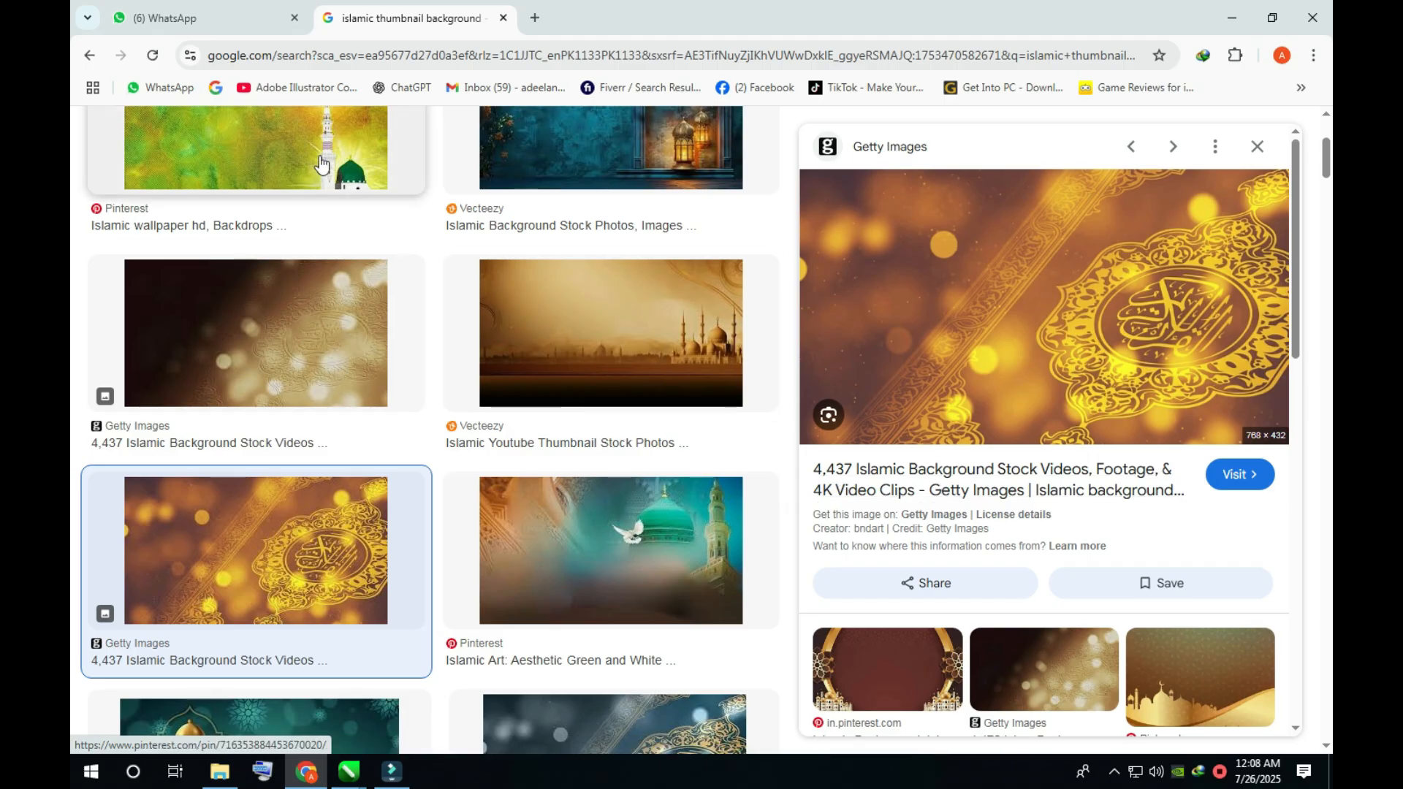
{"action": "scroll", "coordinate": [465, 364], "scroll_direction": "up", "scroll_amount": 2}
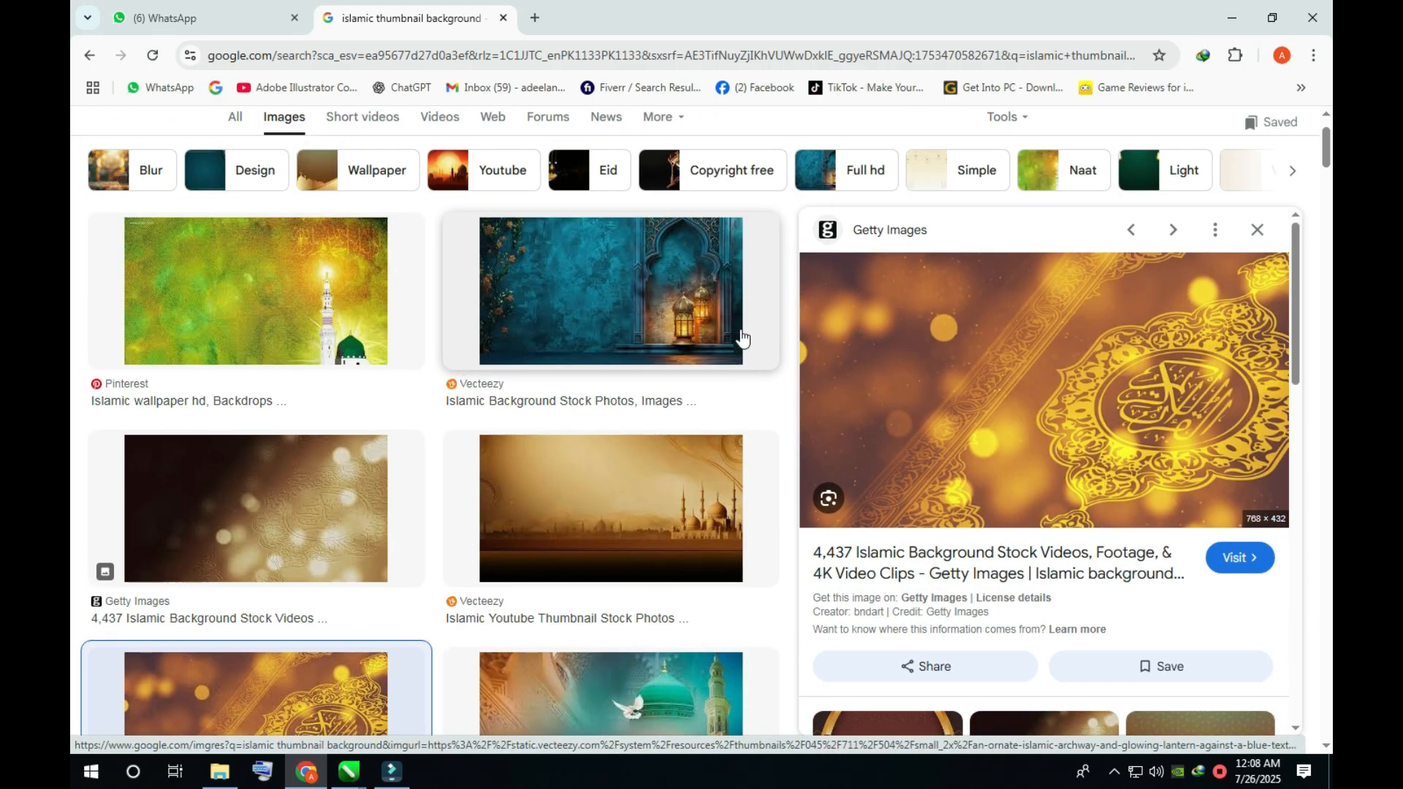
{"action": "left_click", "coordinate": [535, 17]}
{"action": "left_click", "coordinate": [602, 364]}
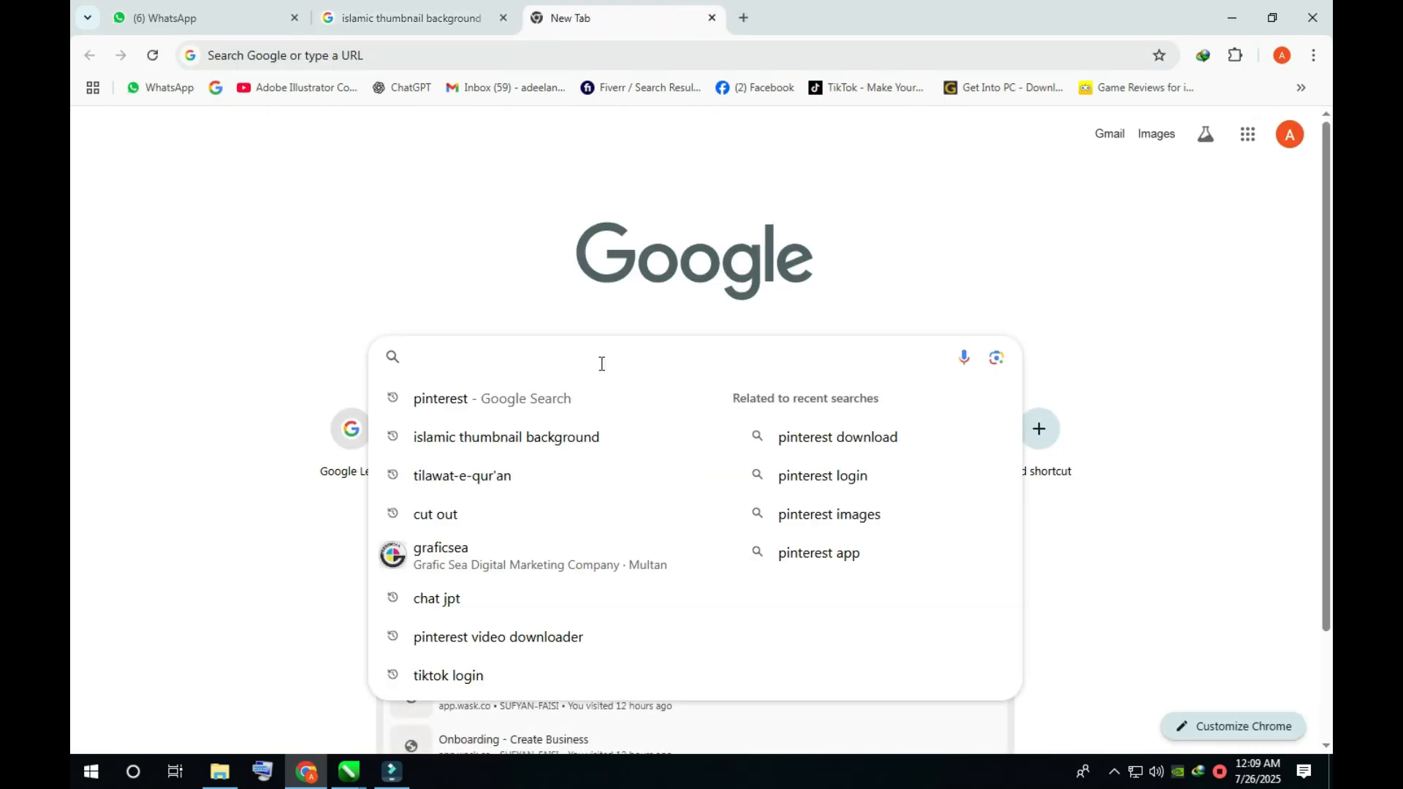
{"action": "type", "text": "pin"}
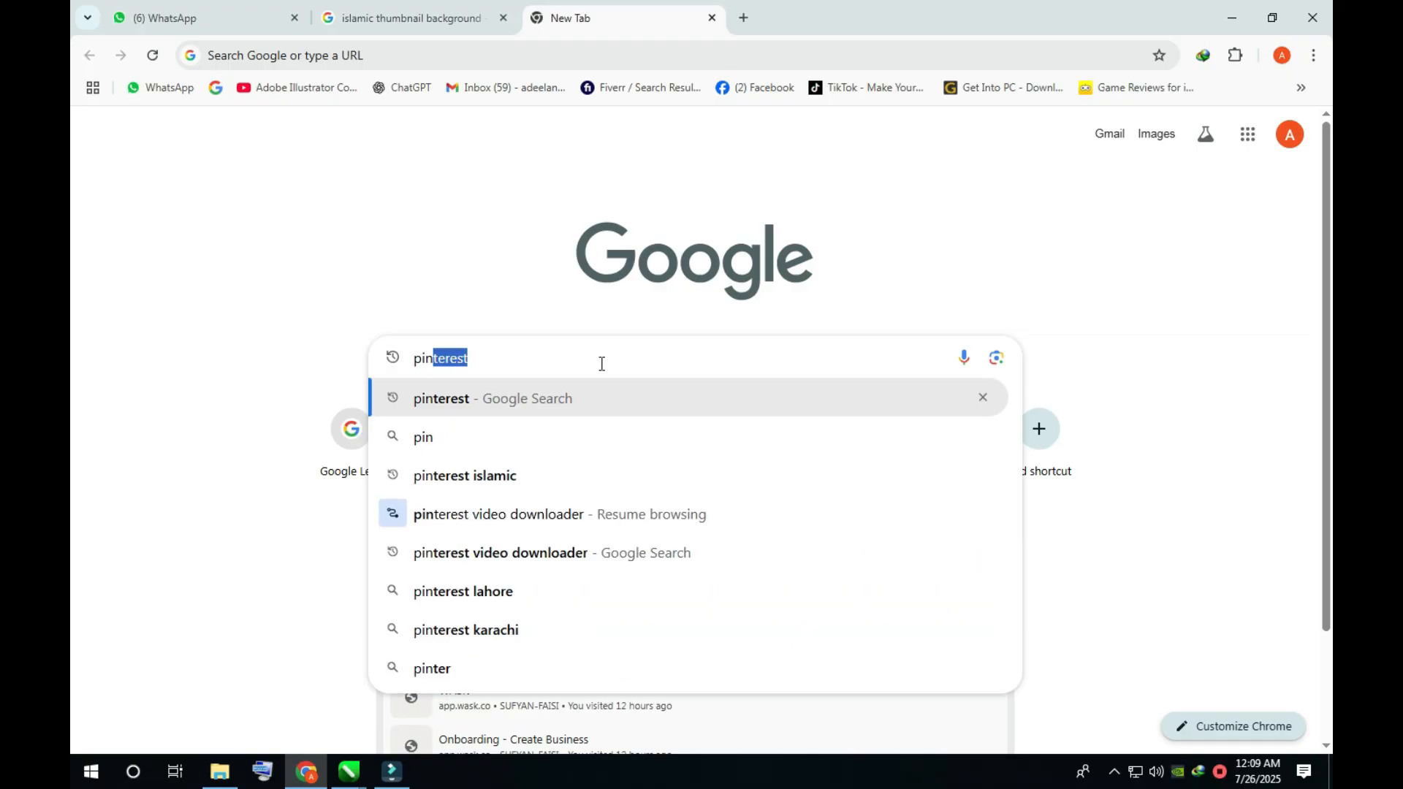
{"action": "type", "text": "tere"}
{"action": "type", "text": "s"}
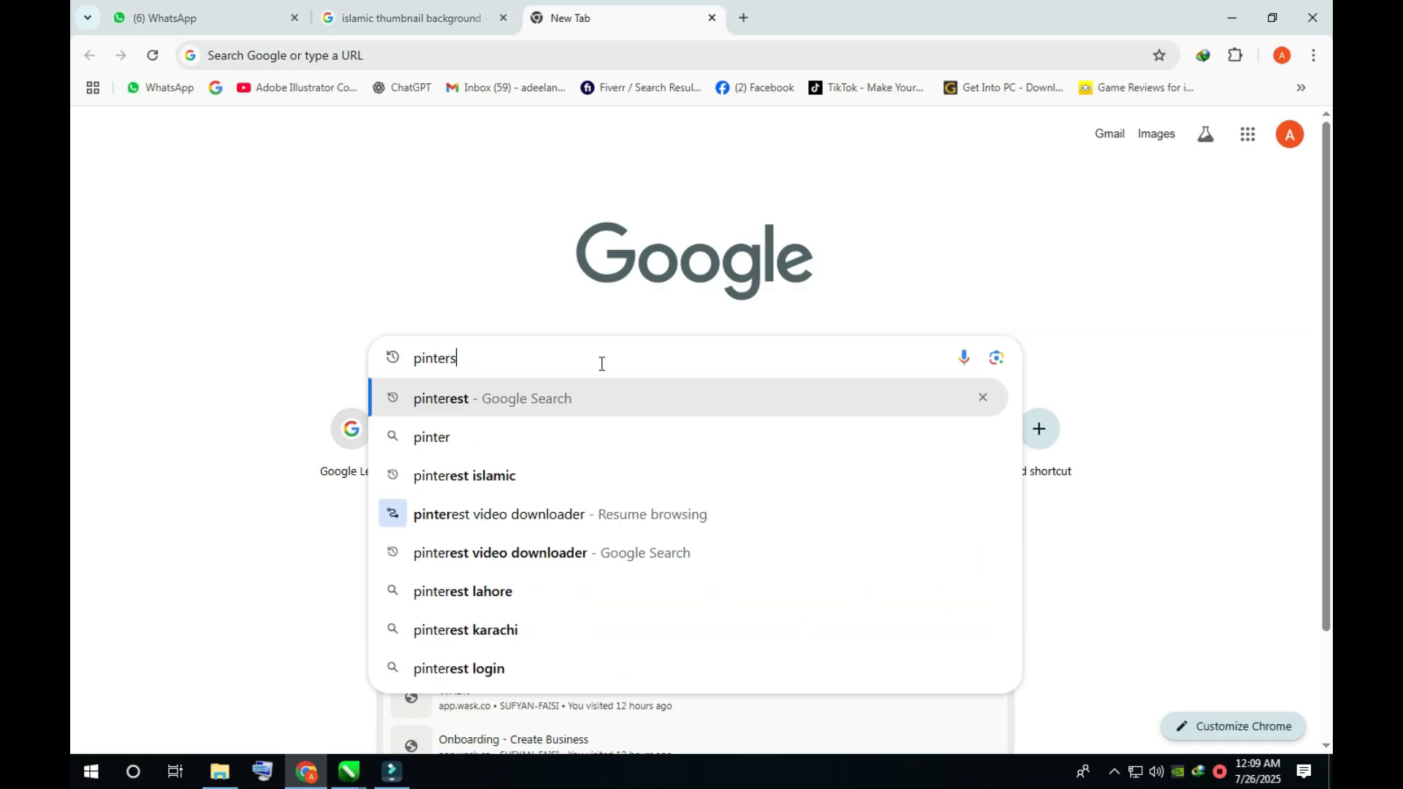
{"action": "key", "text": "BackSpace"}
{"action": "type", "text": "est"}
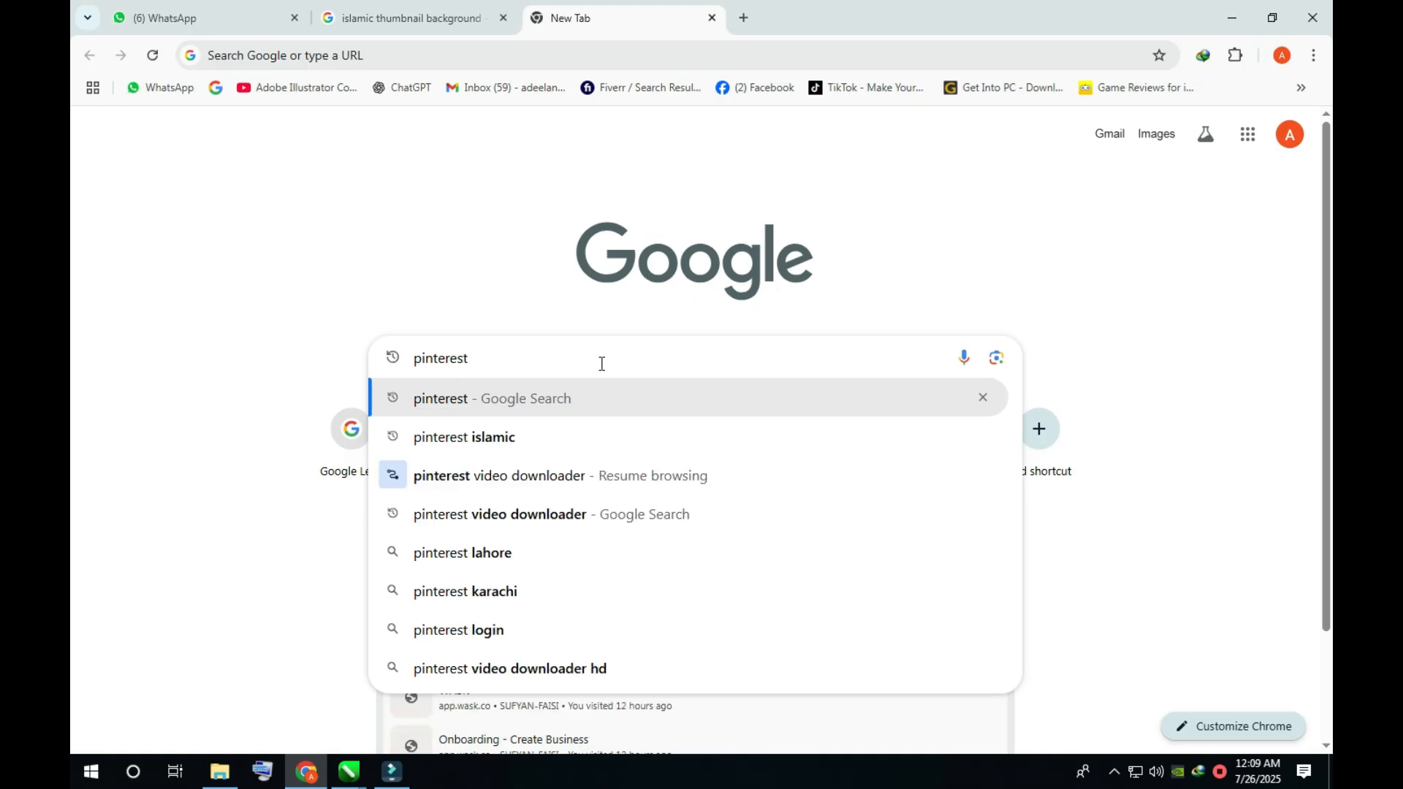
{"action": "key", "text": "Return"}
{"action": "left_click", "coordinate": [235, 306]}
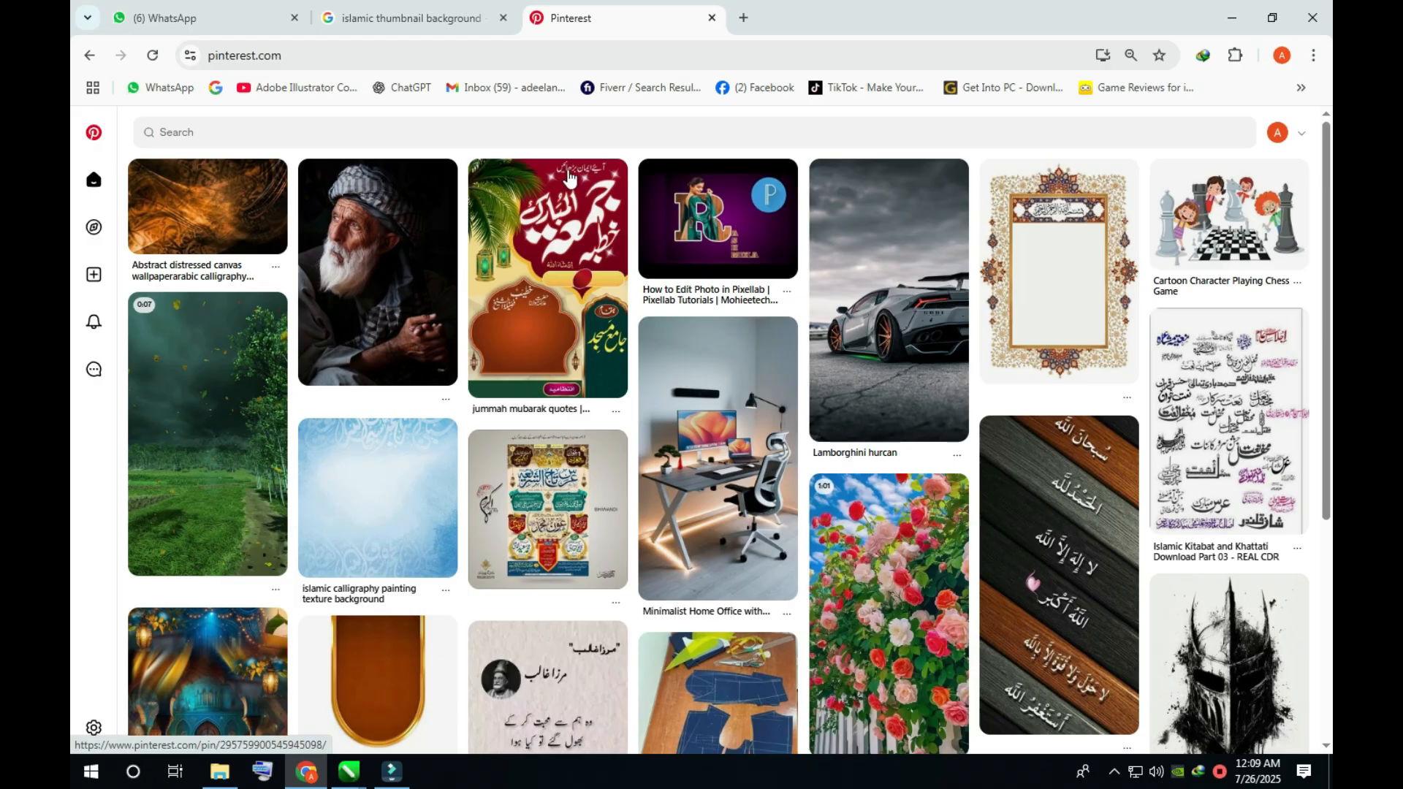
- Search Pinterest for "islamic background"
{"action": "left_click", "coordinate": [440, 123]}
{"action": "type", "text": "i"}
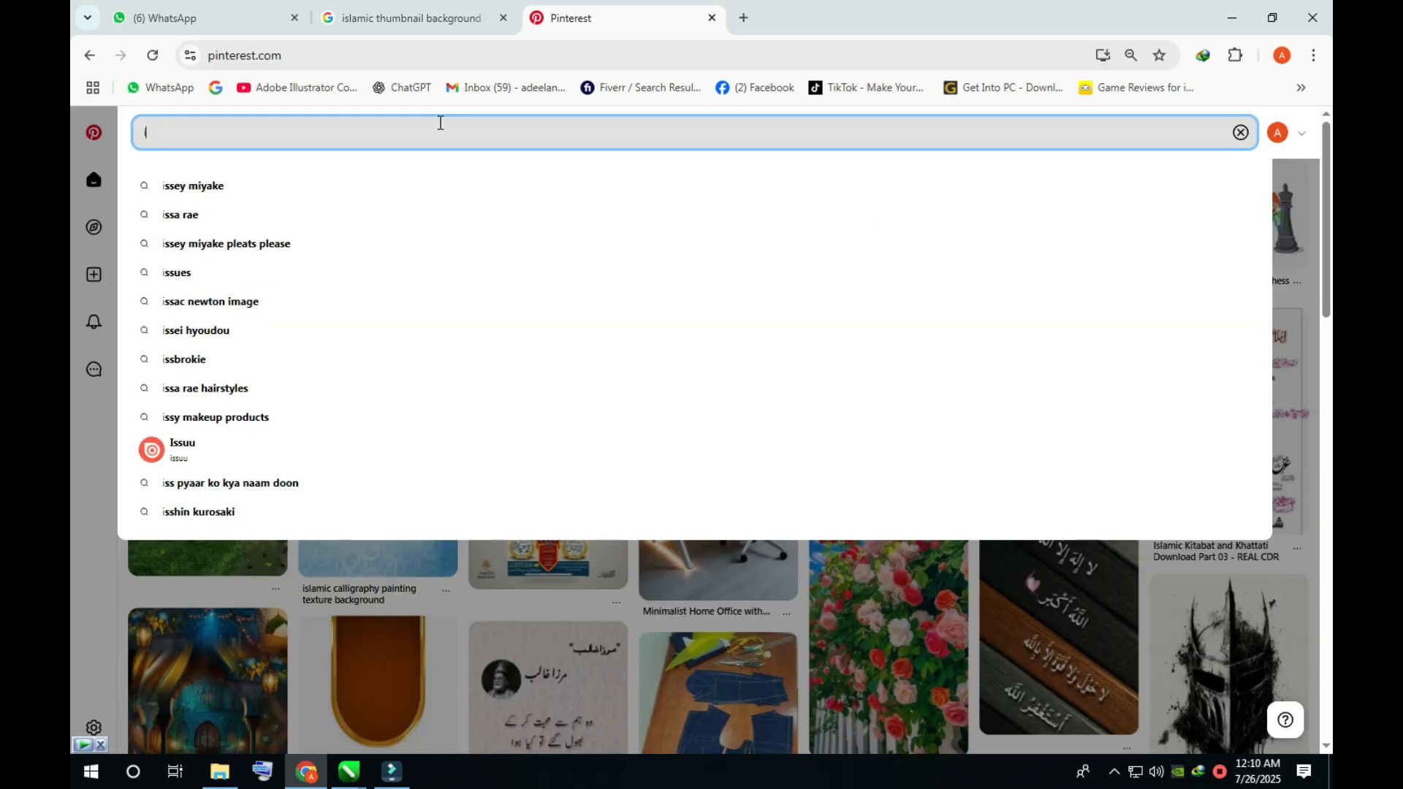
{"action": "type", "text": "slamic"}
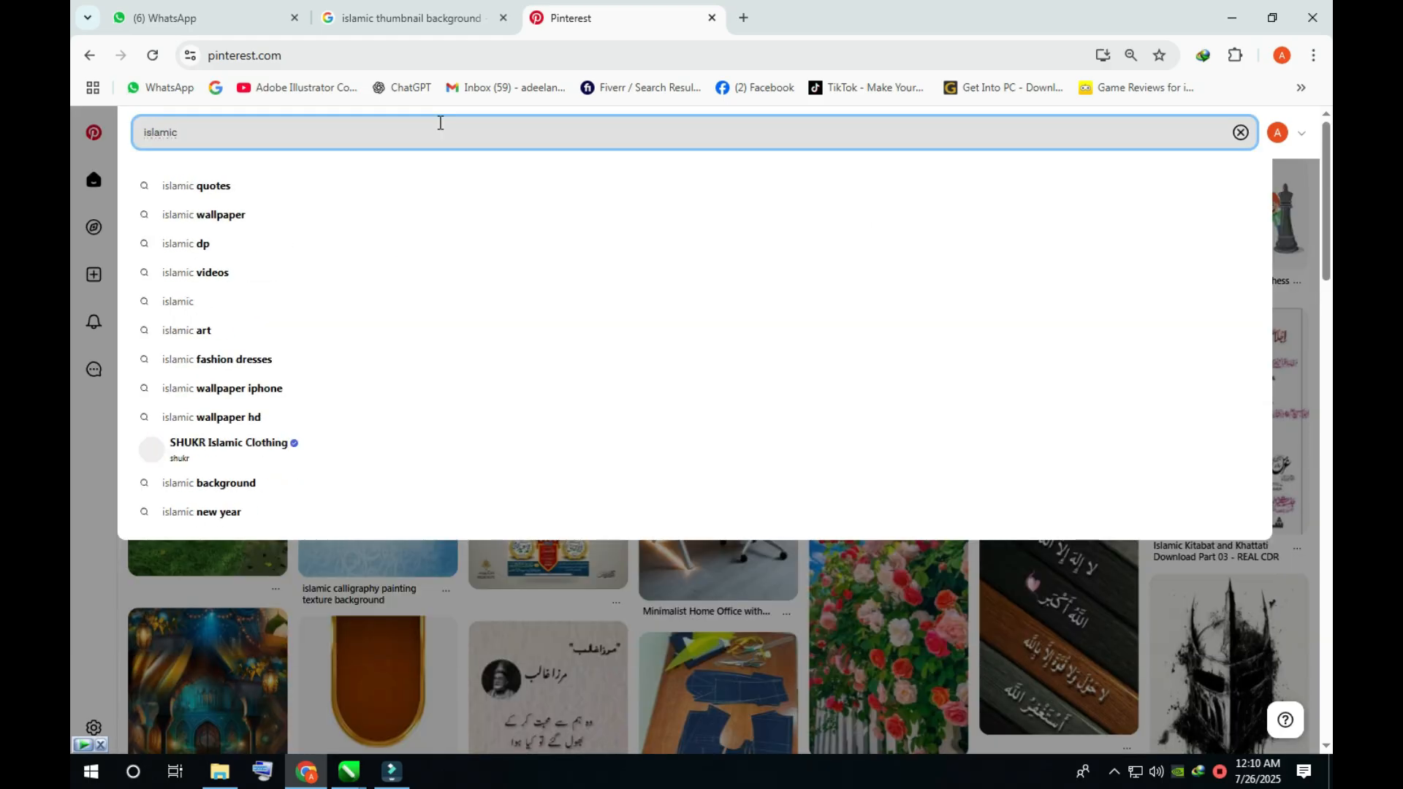
{"action": "type", "text": " bac"}
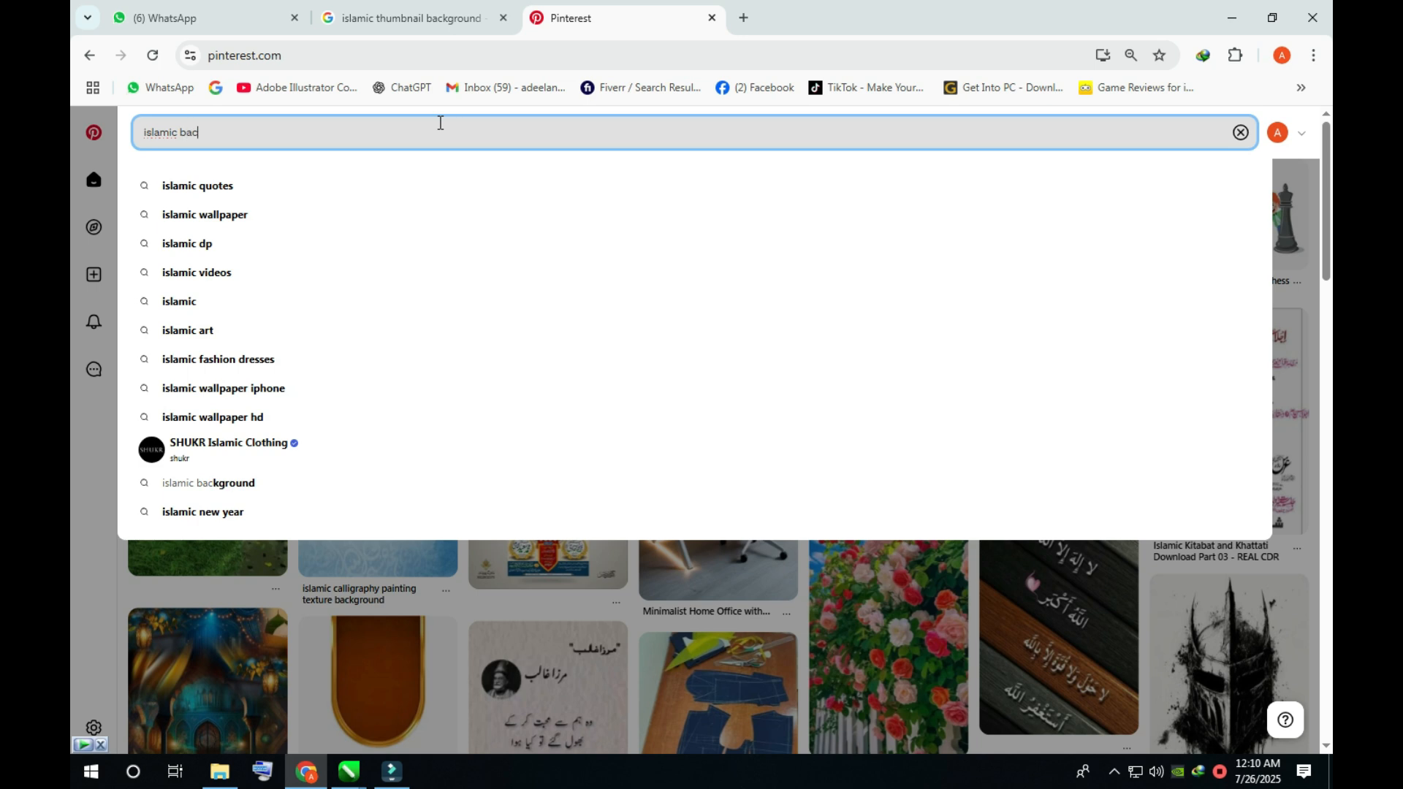
{"action": "type", "text": "he"}
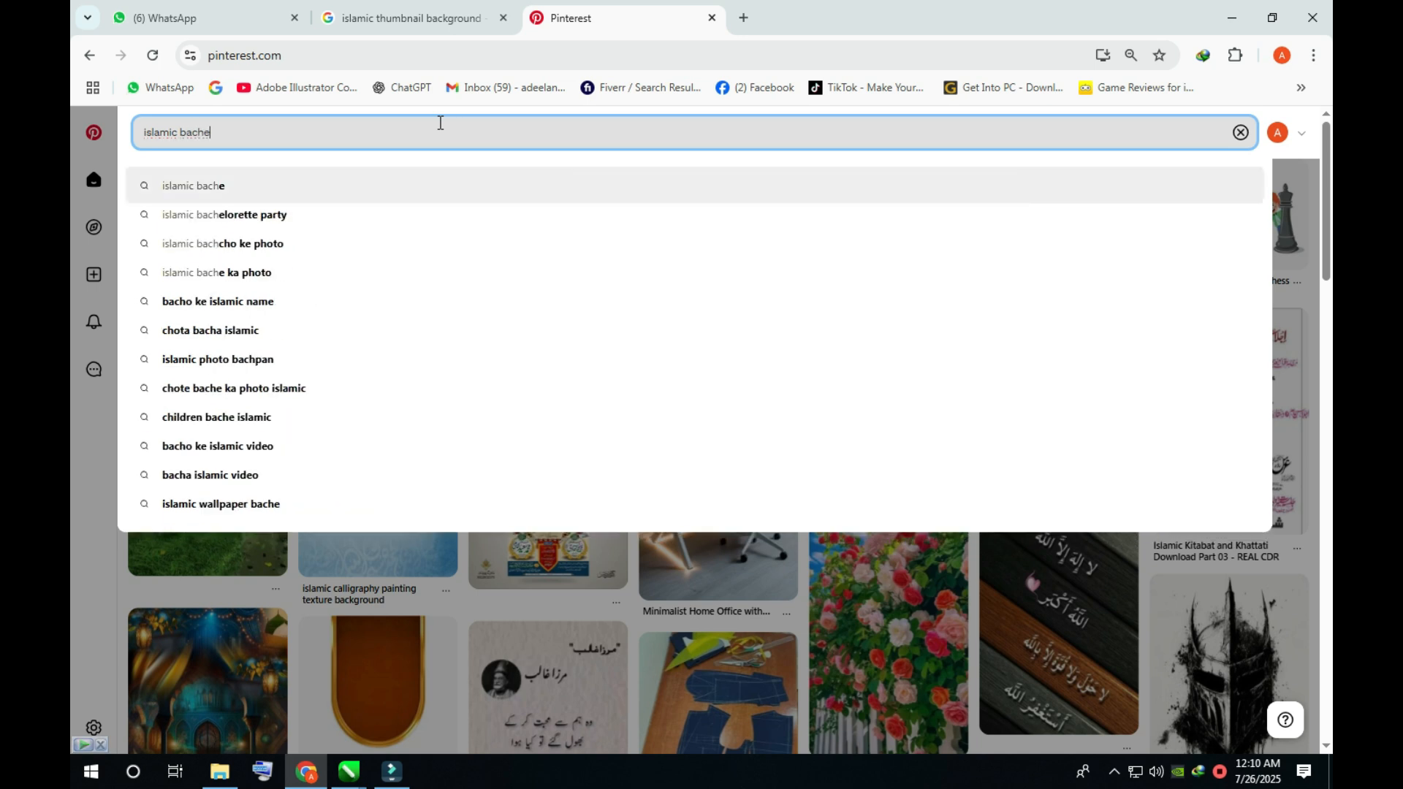
{"action": "key", "text": "BackSpace"}
{"action": "key", "text": "BackSpace"}
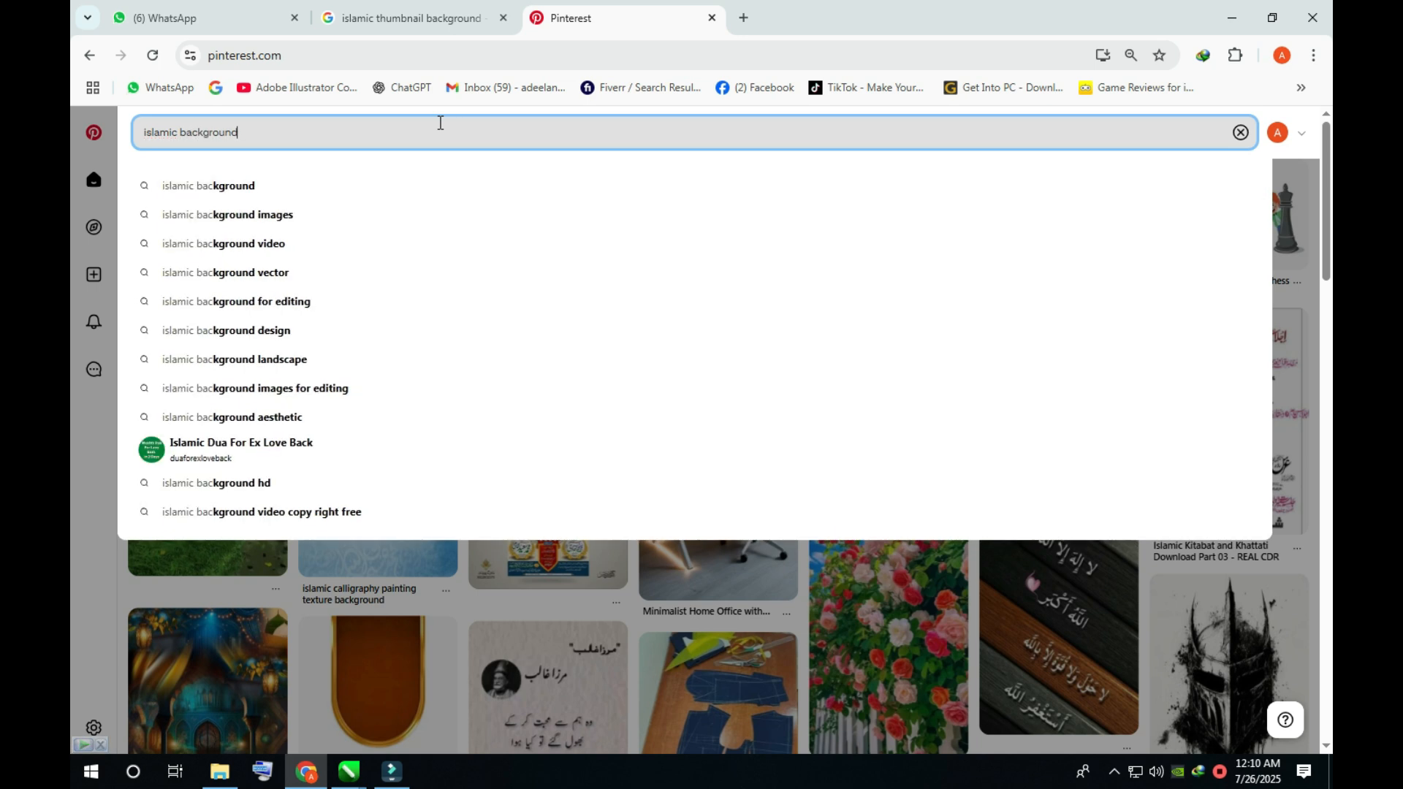
{"action": "key", "text": "Return"}
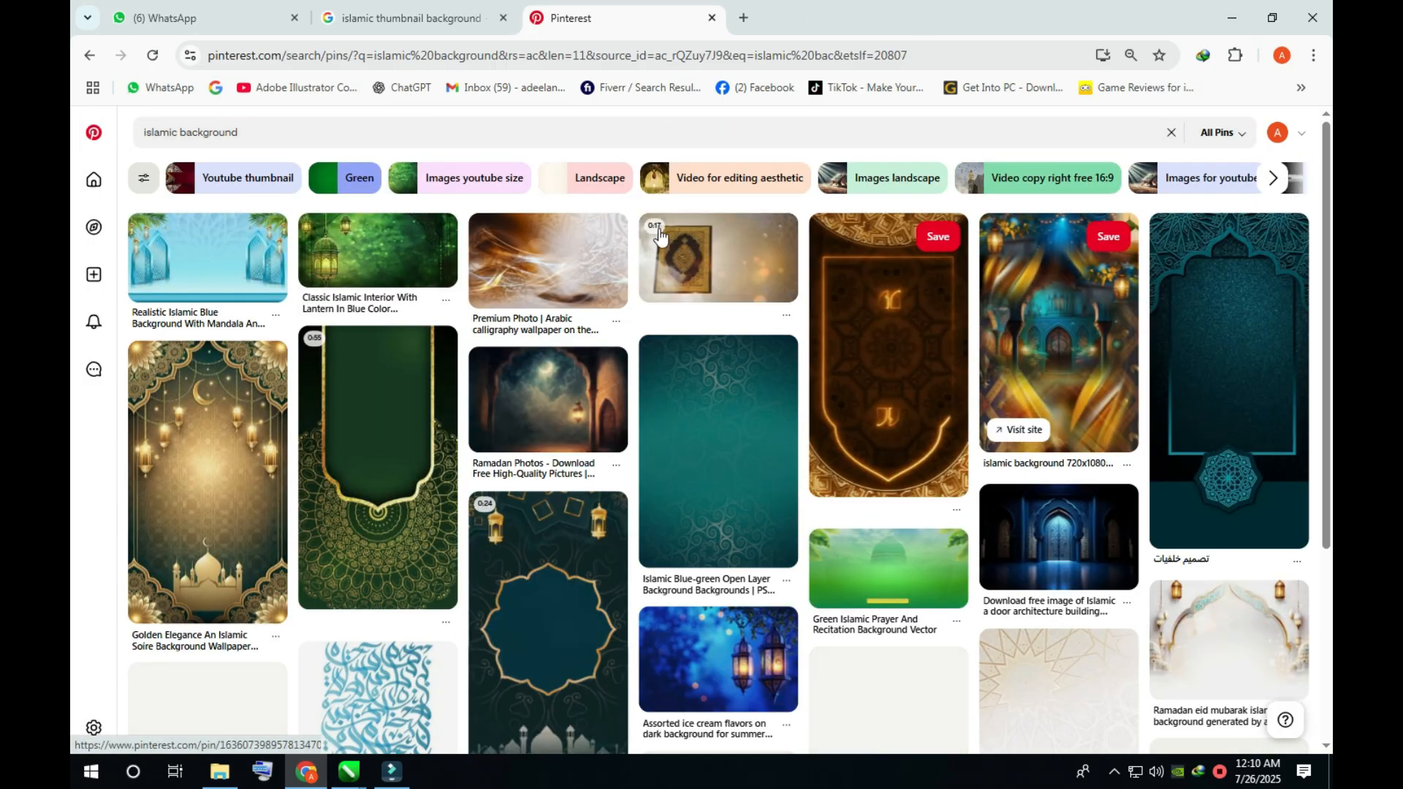
- Copy the image from the brown and white Arabic calligraphy wallpaper pin and paste it into the CorelDRAW document
{"action": "left_click", "coordinate": [573, 274]}
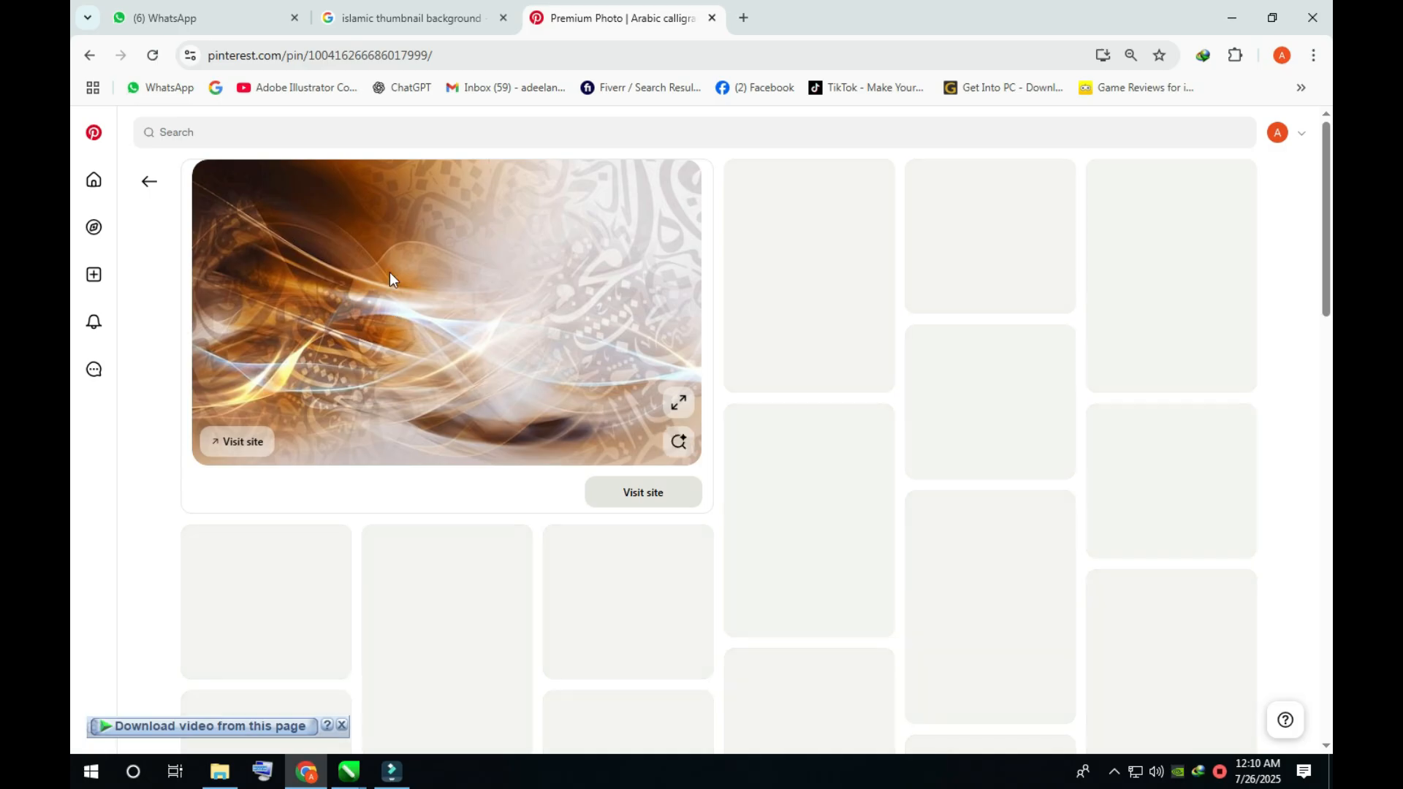
{"action": "right_click", "coordinate": [448, 218]}
{"action": "left_click", "coordinate": [485, 283]}
{"action": "key", "text": "alt+Tab"}
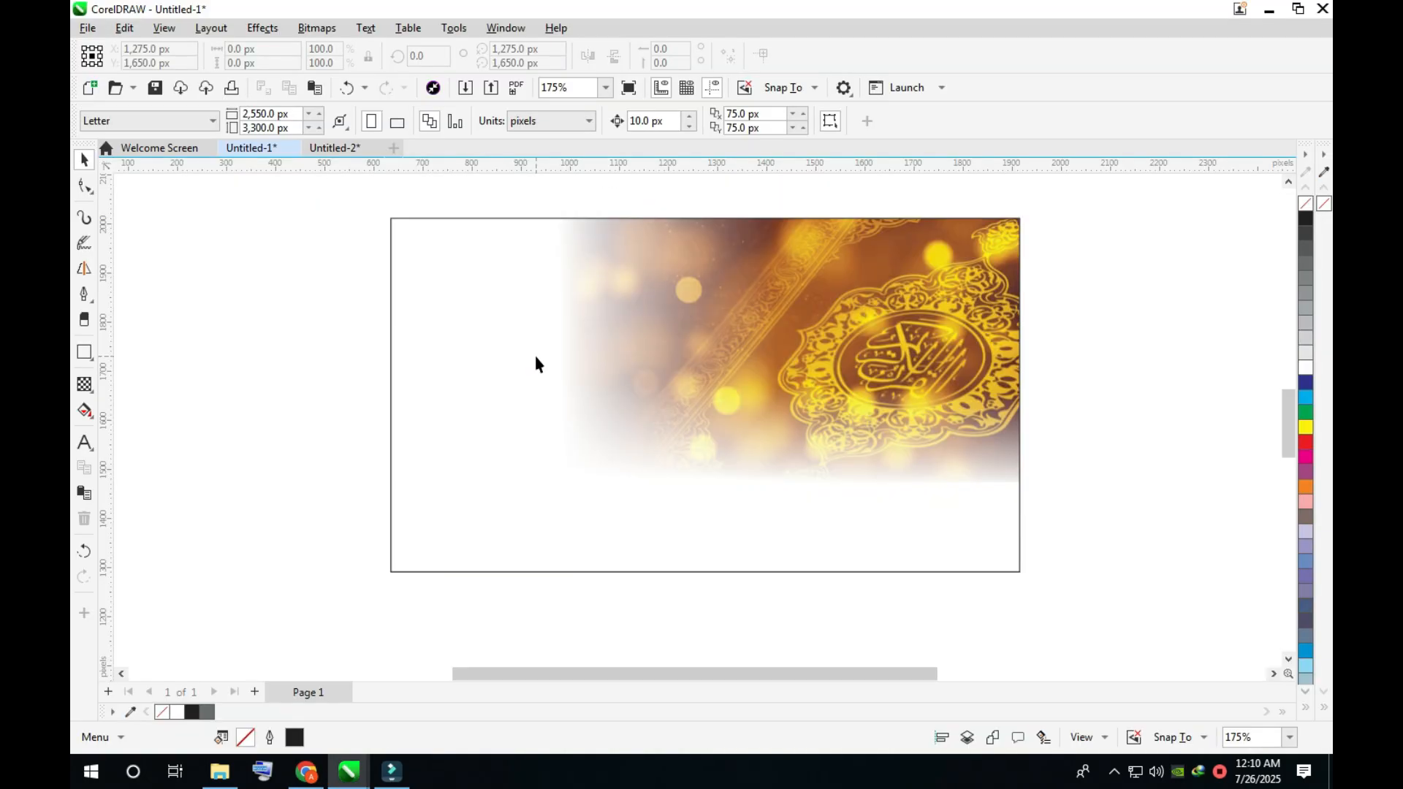
{"action": "key", "text": "ctrl+v"}
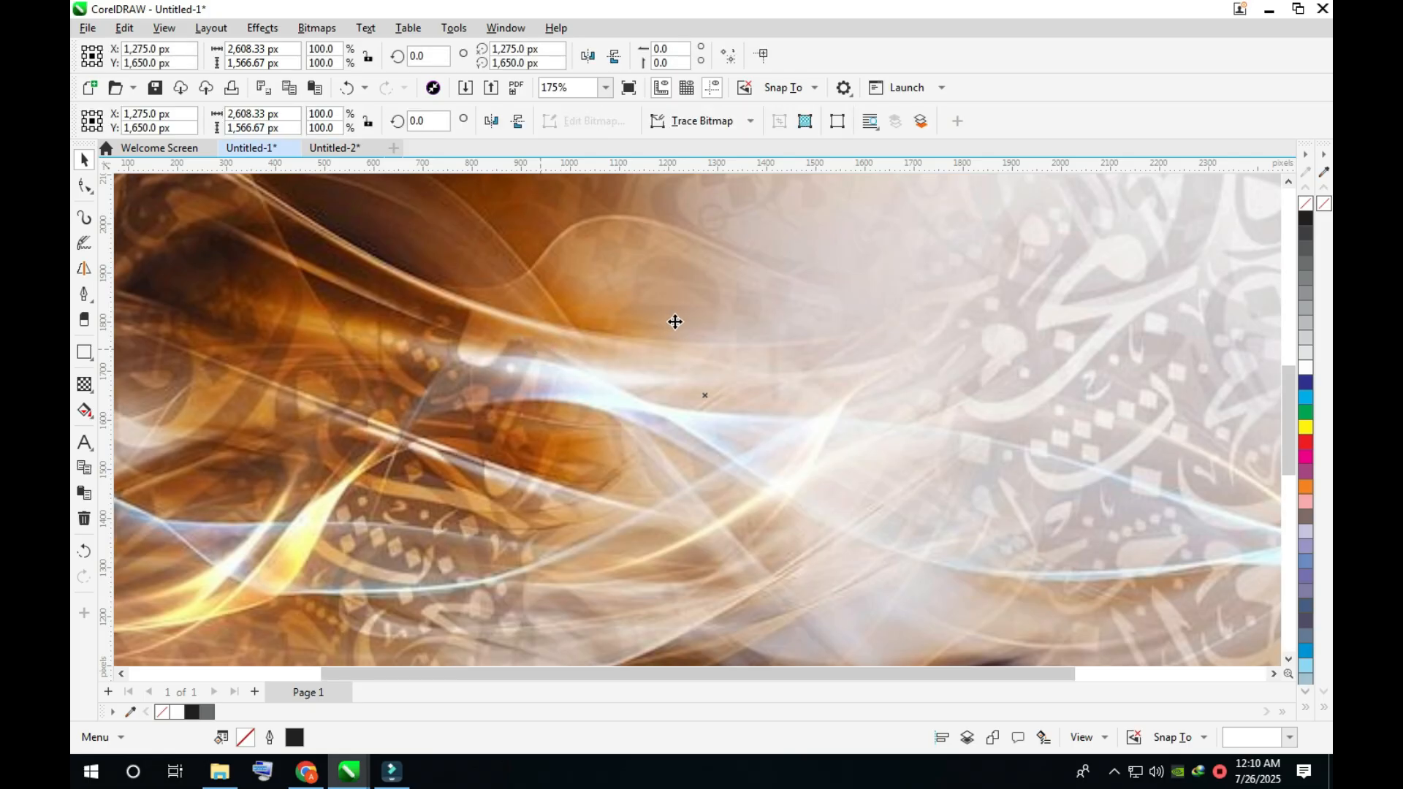
- Scale the pasted calligraphy wallpaper to about 856 × 514 px and place it at the rectangle's upper-left corner
{"action": "key", "text": "shift+F2"}
{"action": "left_click_drag", "start_coordinate": [1094, 181], "coordinate": [842, 400]}
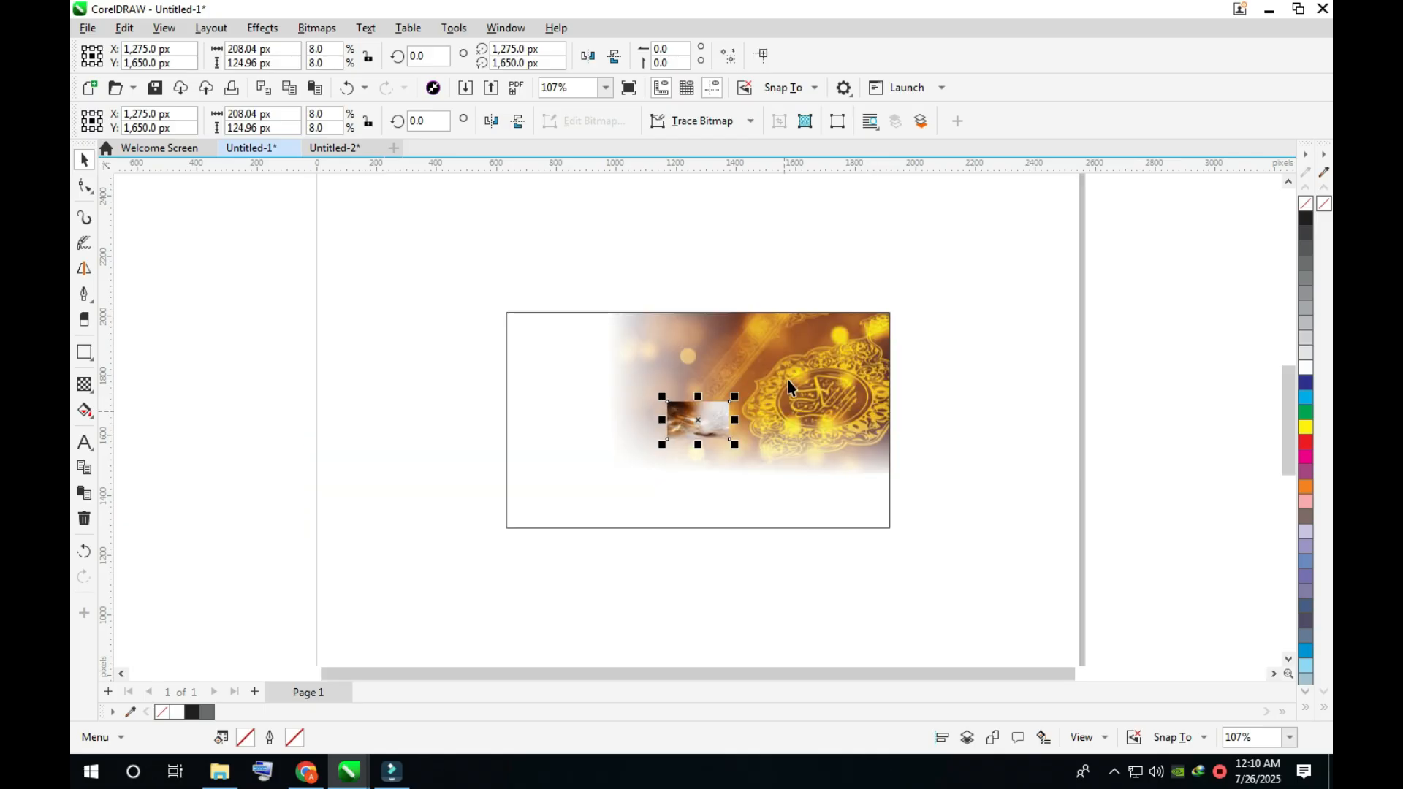
{"action": "scroll", "coordinate": [704, 417], "scroll_direction": "up", "scroll_amount": 2}
{"action": "left_click_drag", "start_coordinate": [405, 322], "coordinate": [346, 228]}
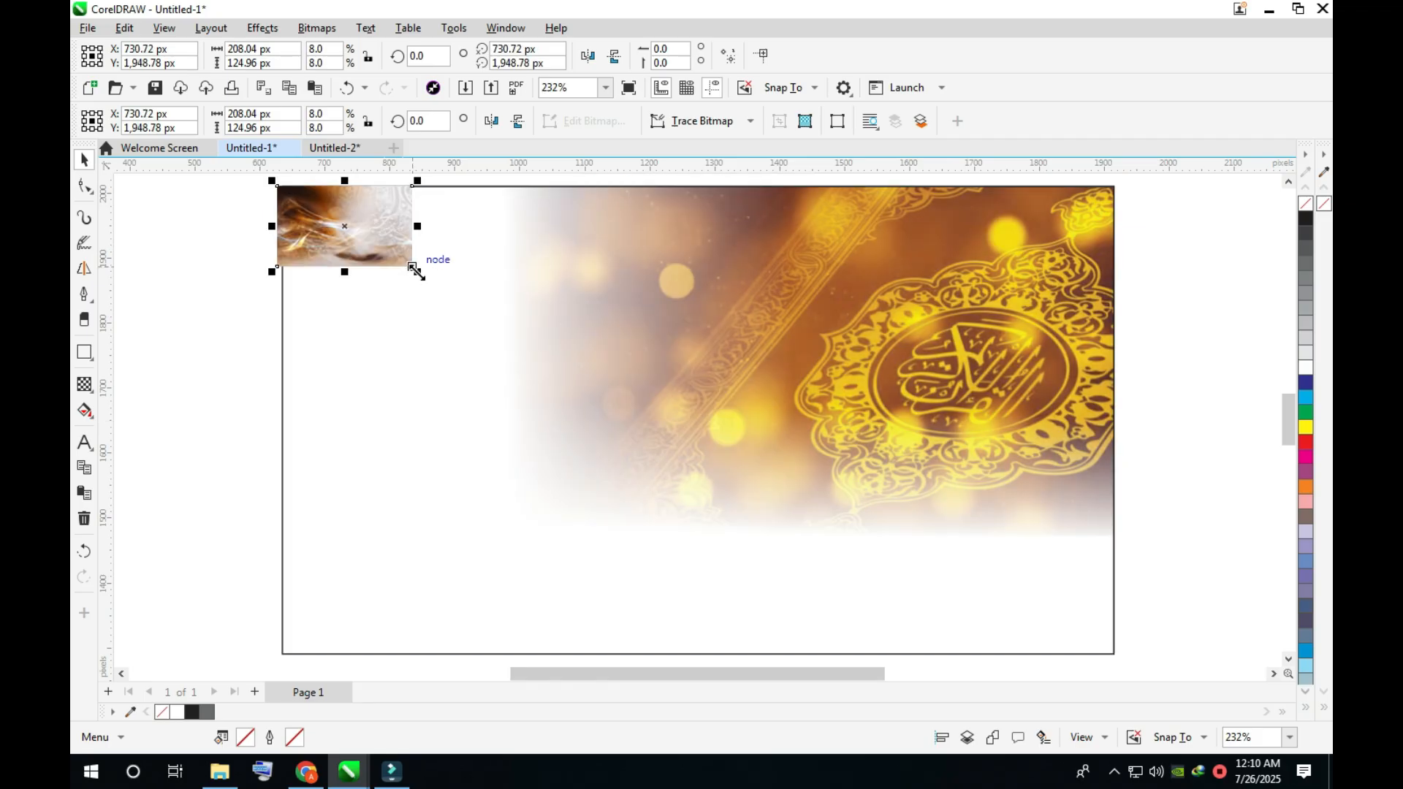
{"action": "left_click_drag", "start_coordinate": [415, 271], "coordinate": [834, 530]}
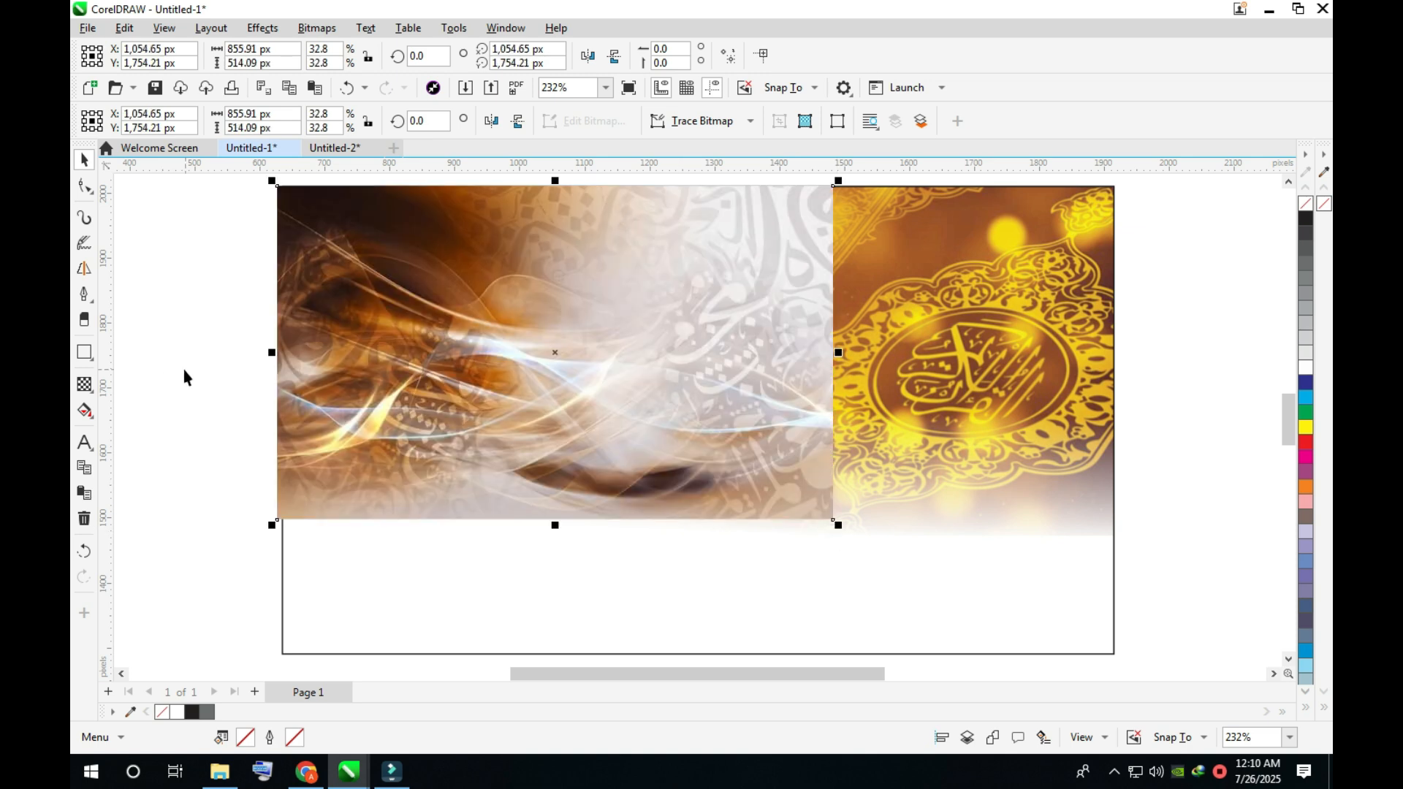
- Fade the right side of the wallpaper image into the gold image with a linear transparency starting left of its centre
{"action": "left_click", "coordinate": [85, 384]}
{"action": "left_click_drag", "start_coordinate": [648, 351], "coordinate": [824, 348]}
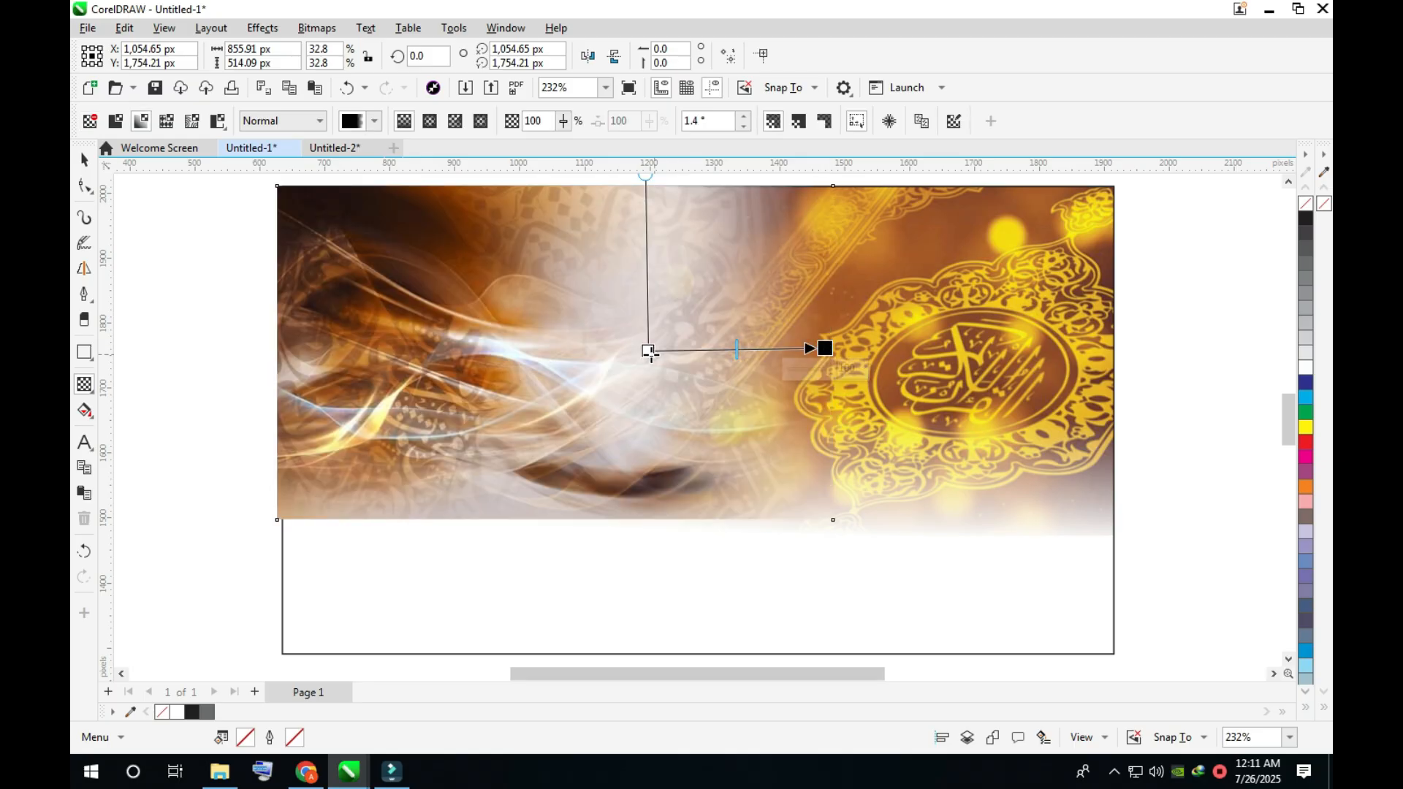
{"action": "left_click_drag", "start_coordinate": [647, 351], "coordinate": [600, 360]}
{"action": "left_click_drag", "start_coordinate": [482, 344], "coordinate": [502, 353]}
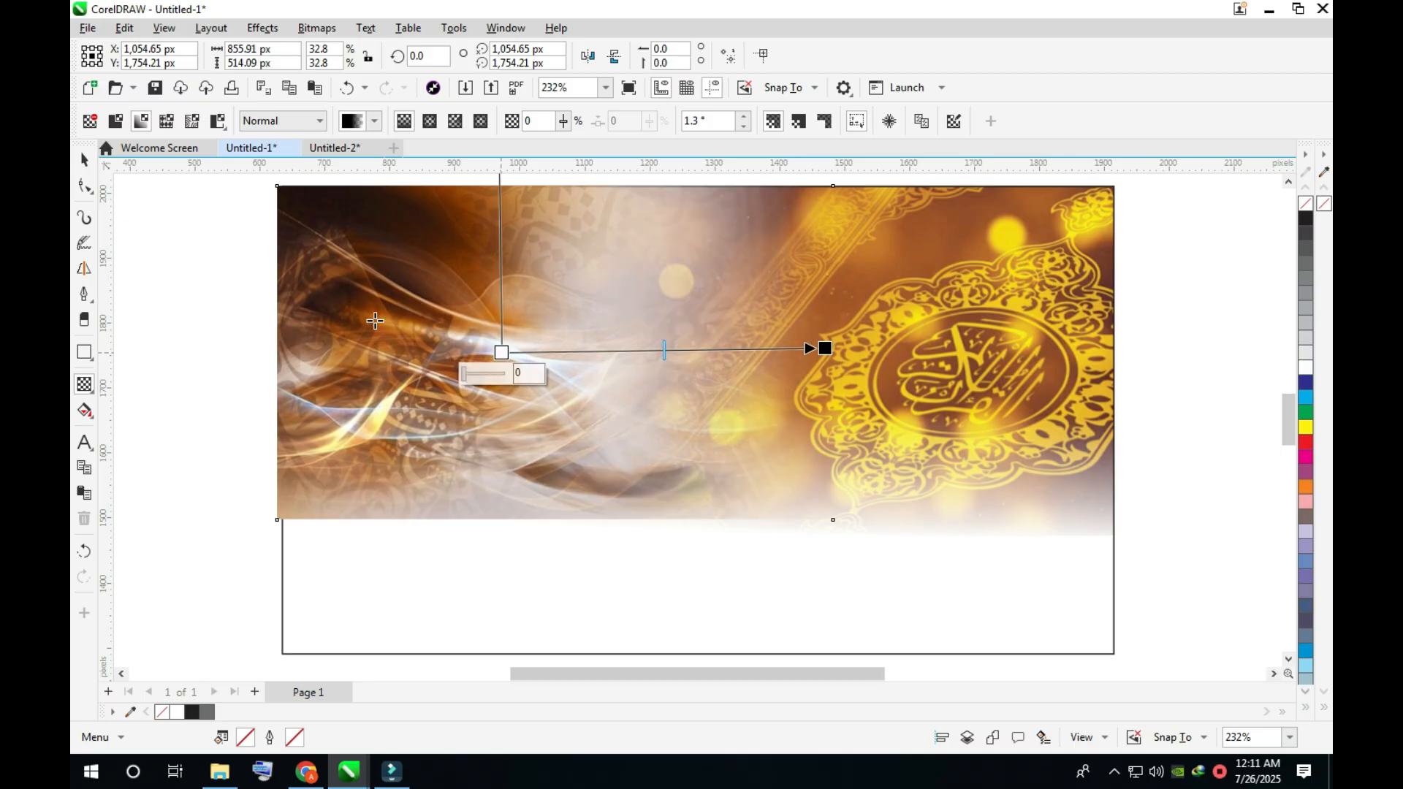
{"action": "key", "text": "space"}
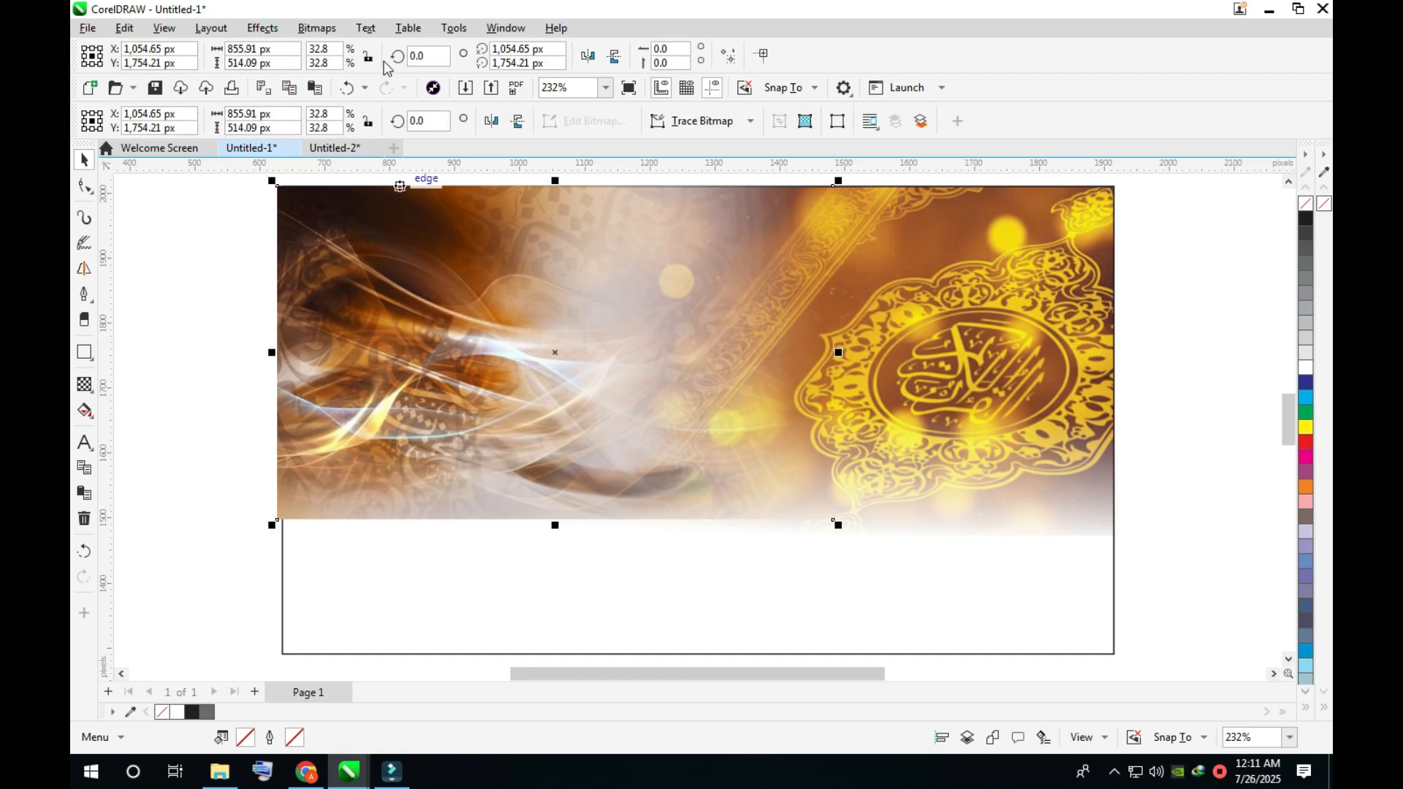
- Convert the wallpaper to a 3000 dpi CMYK bitmap with transparent background and fade out its bottom edge with a -90° linear transparency
{"action": "left_click", "coordinate": [316, 28]}
{"action": "left_click", "coordinate": [369, 47]}
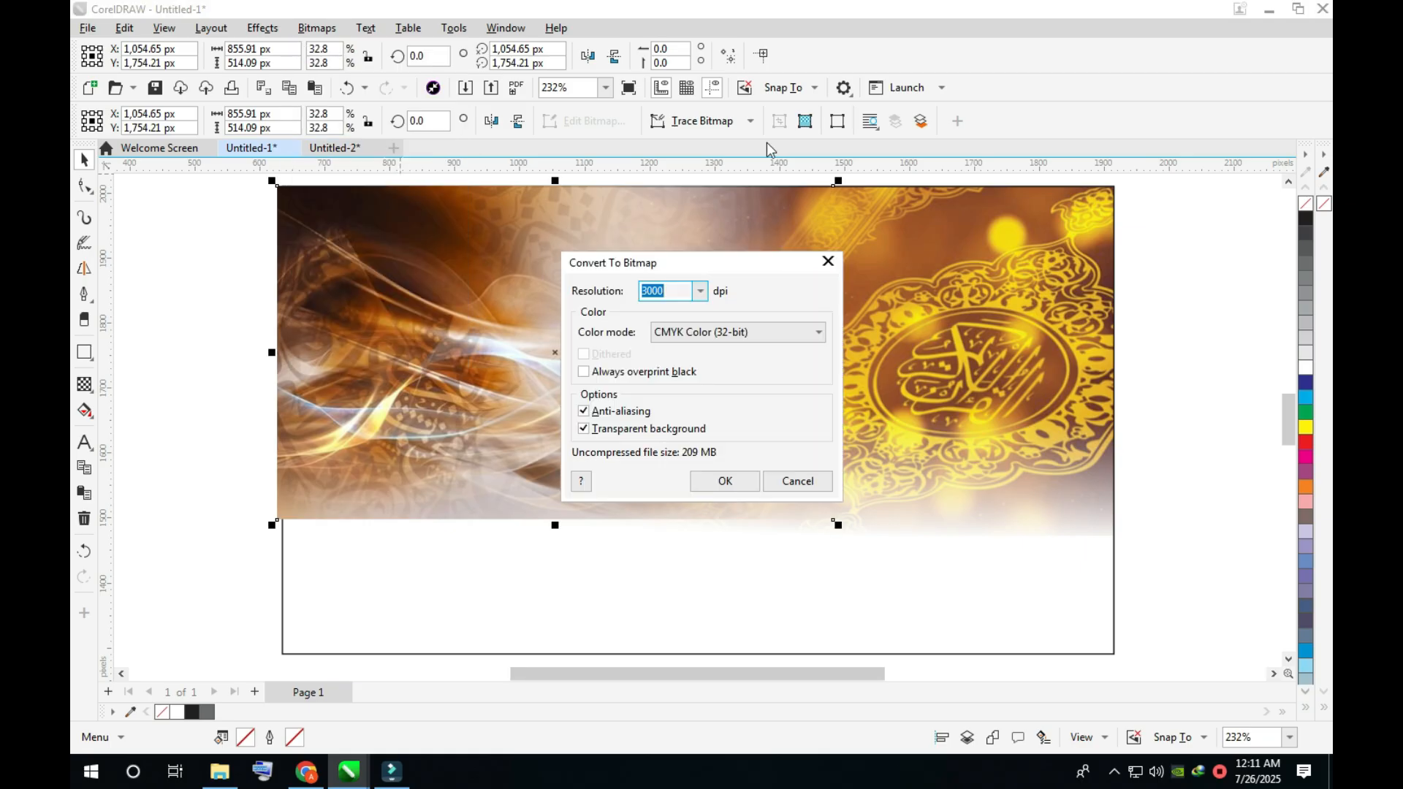
{"action": "key", "text": "Return"}
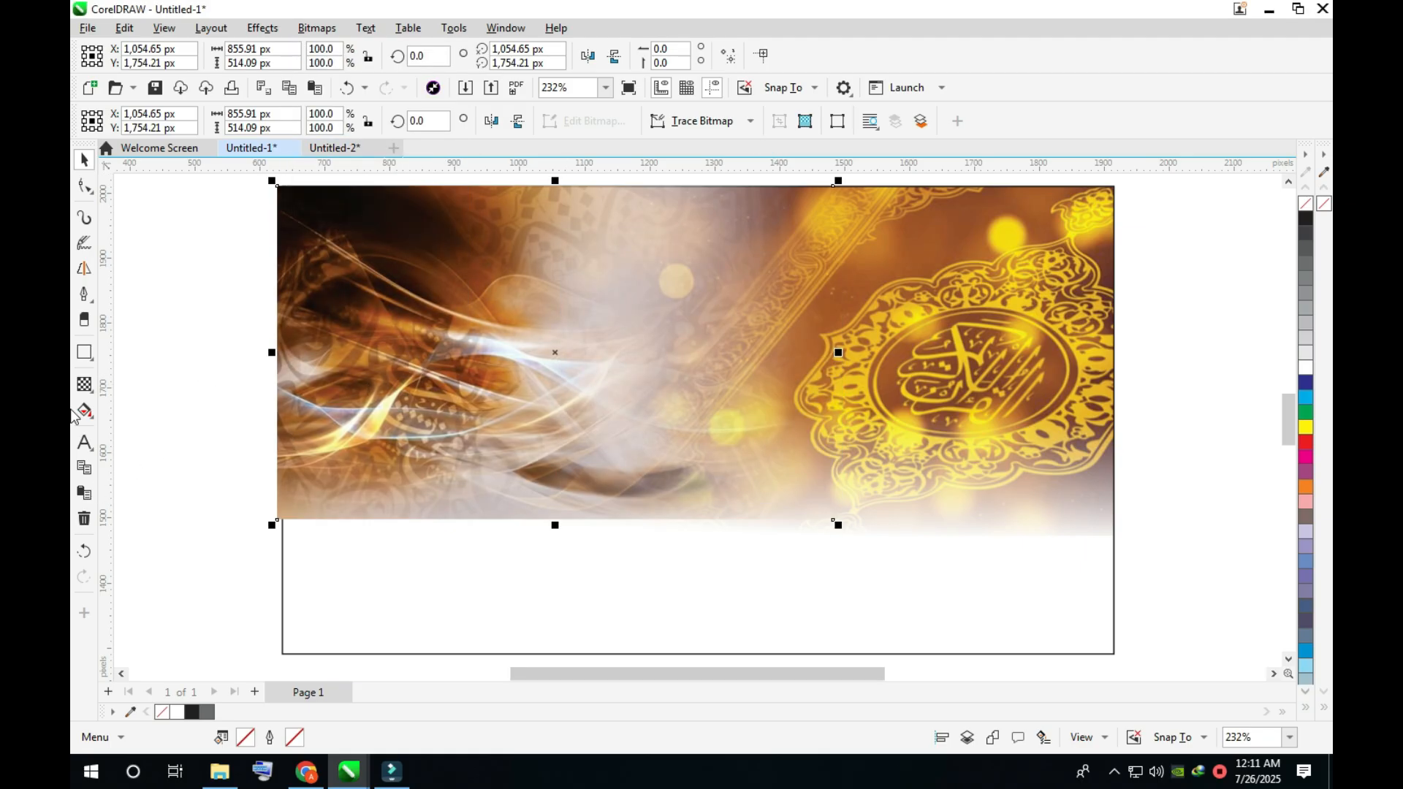
{"action": "left_click", "coordinate": [84, 385]}
{"action": "left_click_drag", "start_coordinate": [514, 360], "coordinate": [516, 511]}
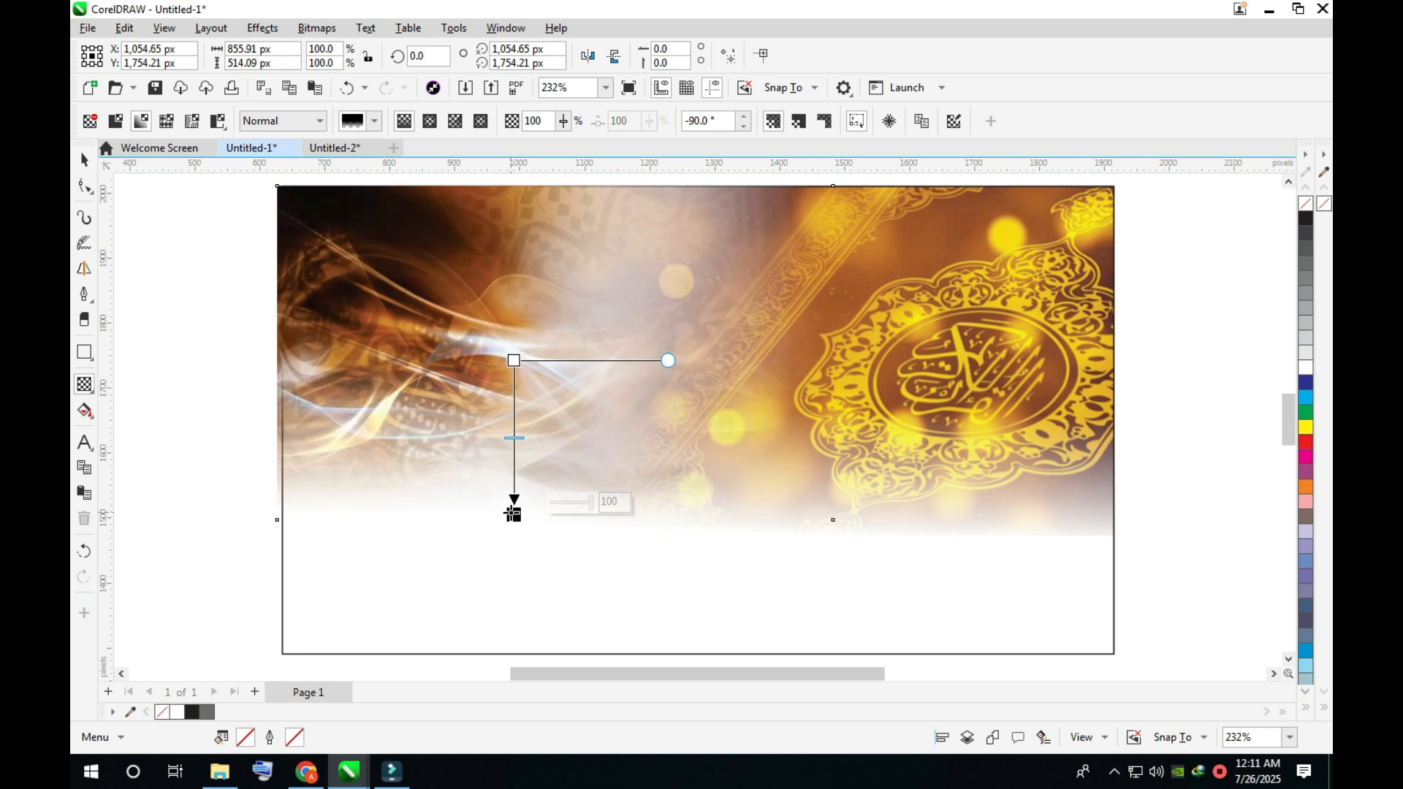
- Inside the rectangle's PowerClip, stretch the gold calligraphy image's linear transparency beyond its right edge at about 179.4° and finish editing
{"action": "key", "text": "space"}
{"action": "double_click", "coordinate": [981, 309]}
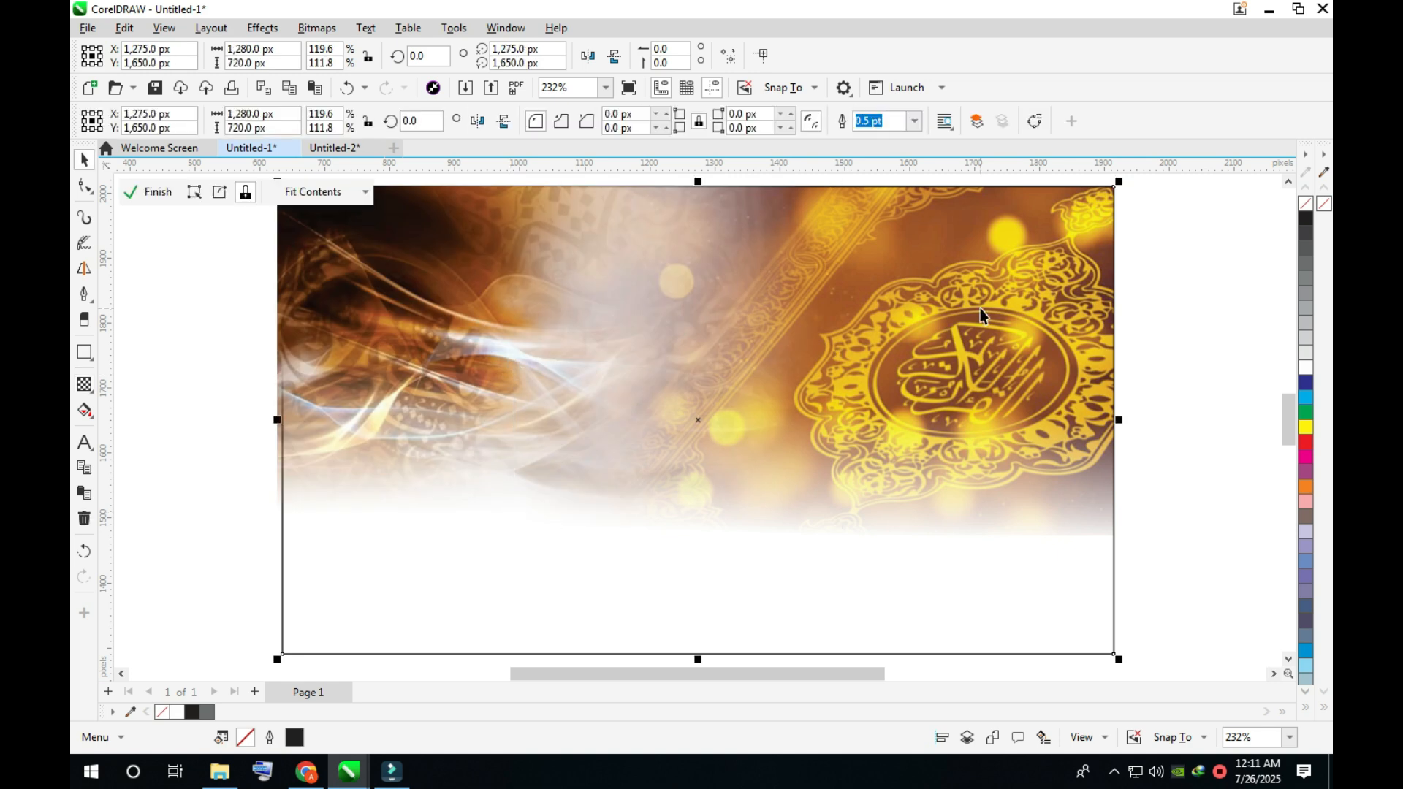
{"action": "left_click", "coordinate": [965, 310]}
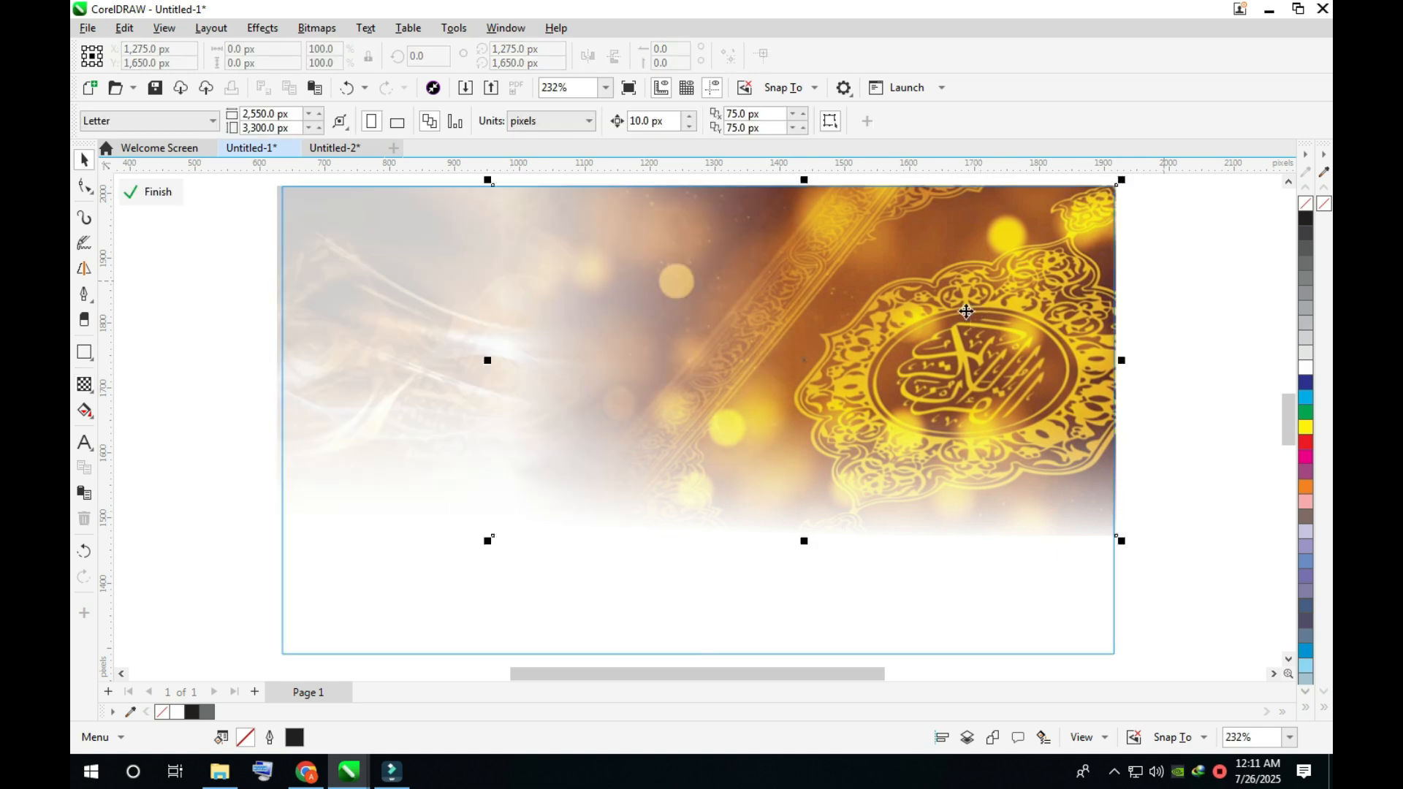
{"action": "key", "text": "space"}
{"action": "left_click_drag", "start_coordinate": [791, 341], "coordinate": [1114, 356]}
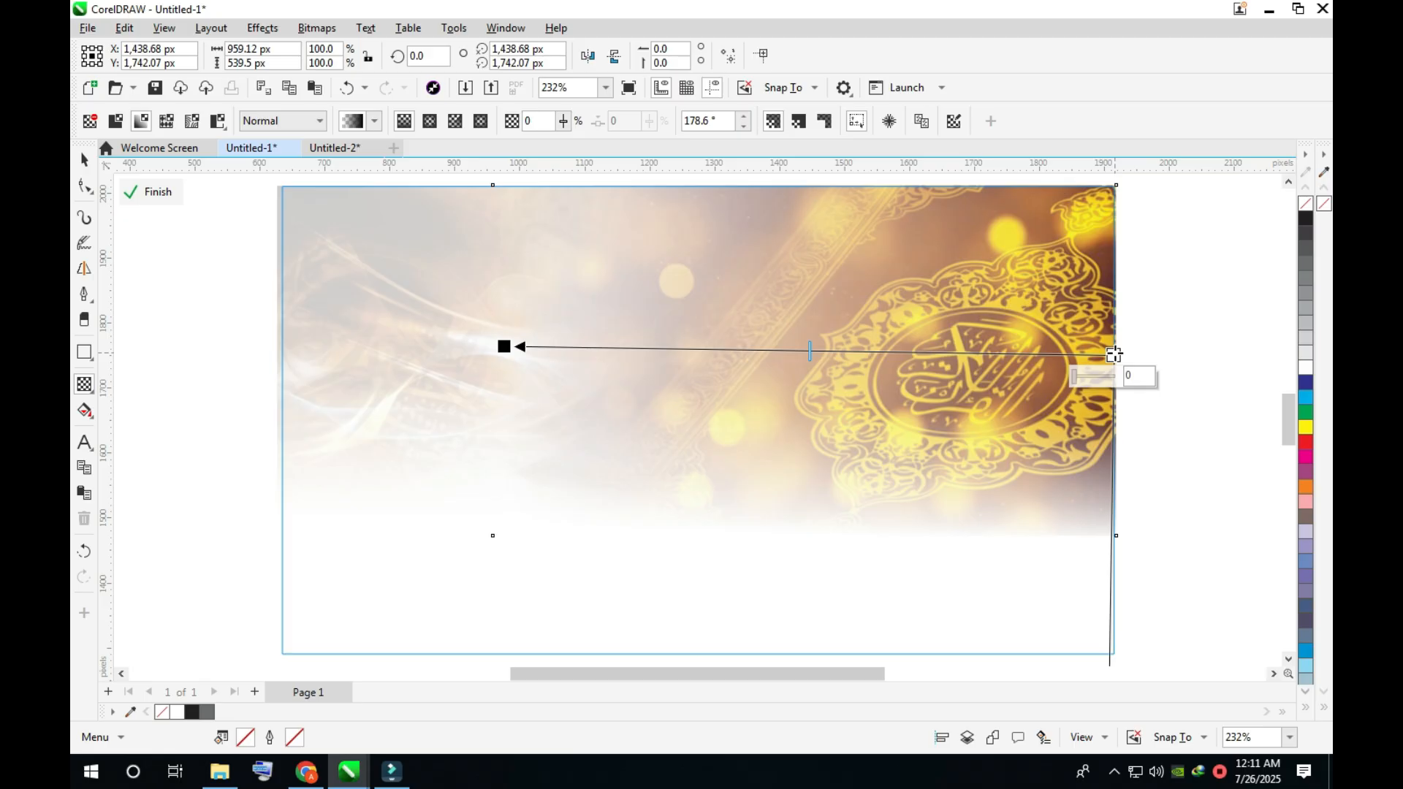
{"action": "left_click_drag", "start_coordinate": [1114, 355], "coordinate": [1279, 351]}
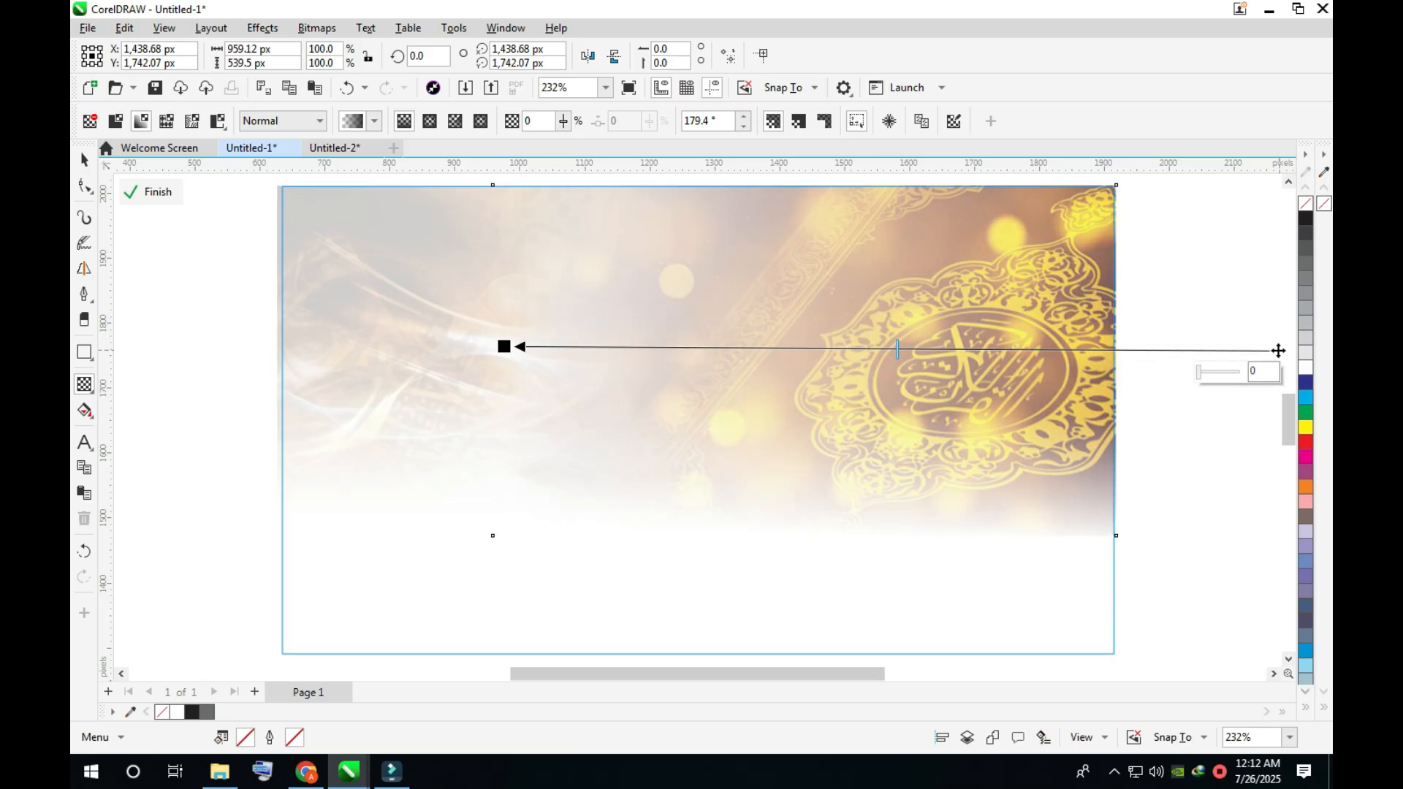
{"action": "left_click", "coordinate": [152, 199]}
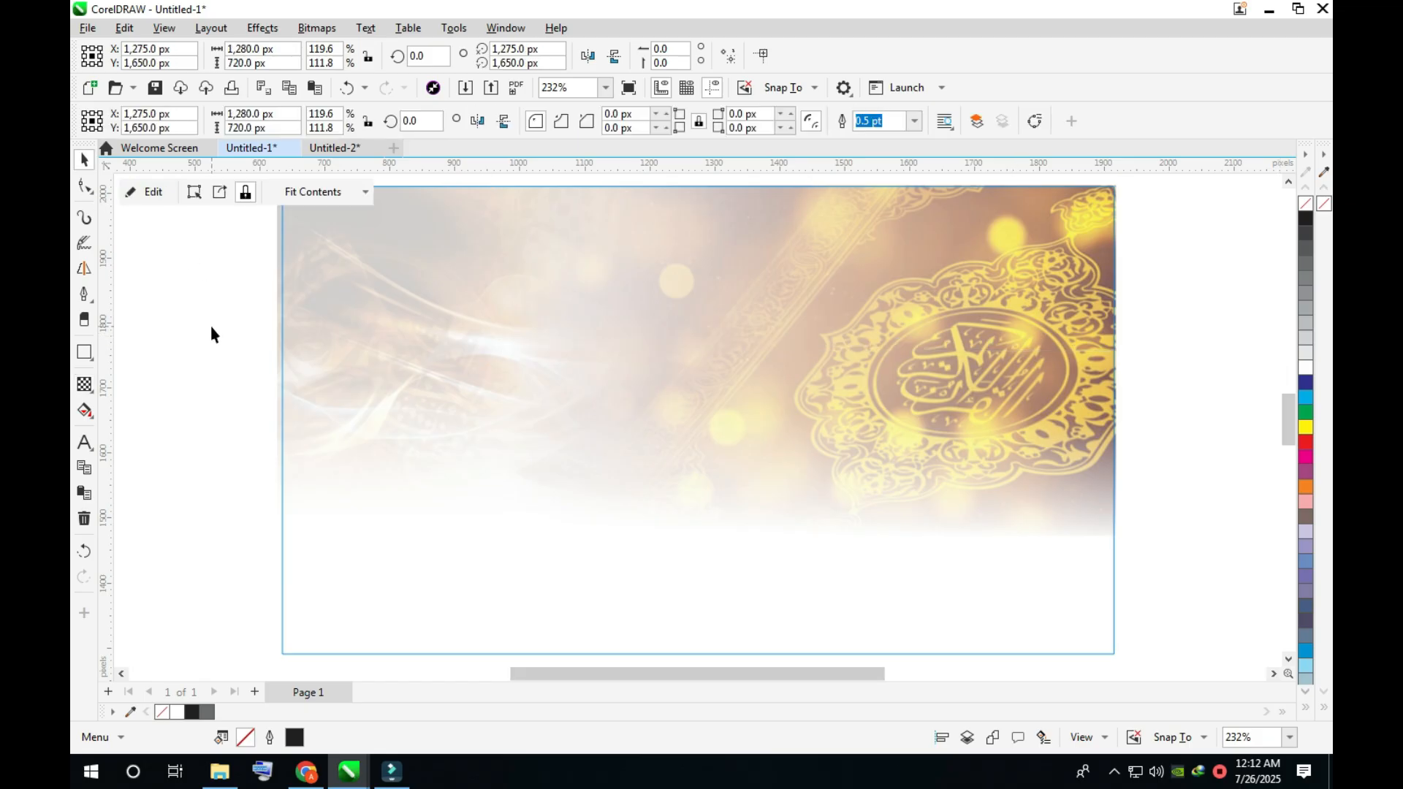
- Place the brown and white calligraphy wallpaper inside the rectangle so its overhanging edges are clipped
{"action": "left_click", "coordinate": [188, 291]}
{"action": "left_click", "coordinate": [305, 291]}
{"action": "key", "text": "space"}
{"action": "left_click_drag", "start_coordinate": [505, 275], "coordinate": [513, 259]}
{"action": "left_click", "coordinate": [195, 557]}
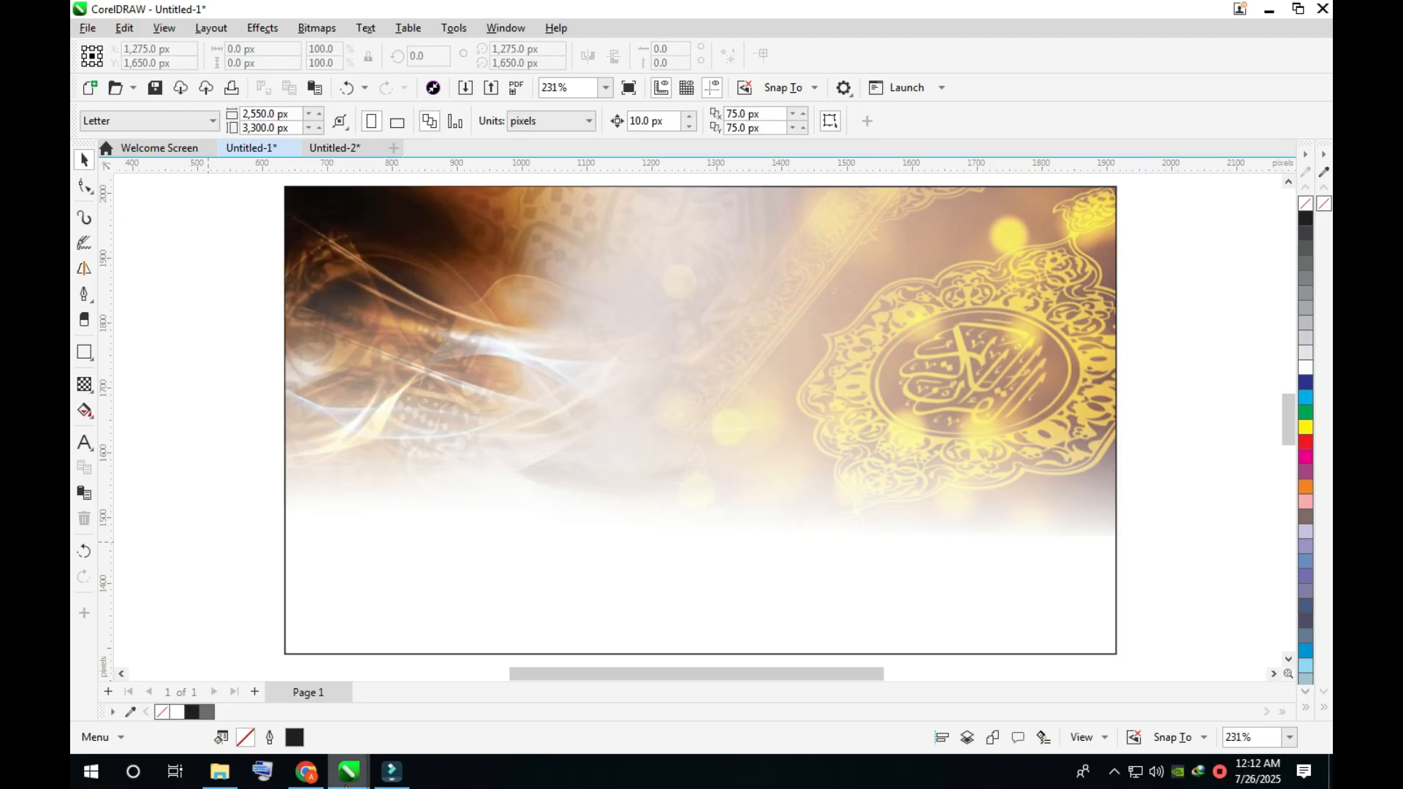
- Copy the orange cloudscape image with the ornamental arch from its Pinterest pin and paste it into the CorelDRAW document
{"action": "left_click", "coordinate": [306, 772]}
{"action": "scroll", "coordinate": [739, 326], "scroll_direction": "down", "scroll_amount": 5}
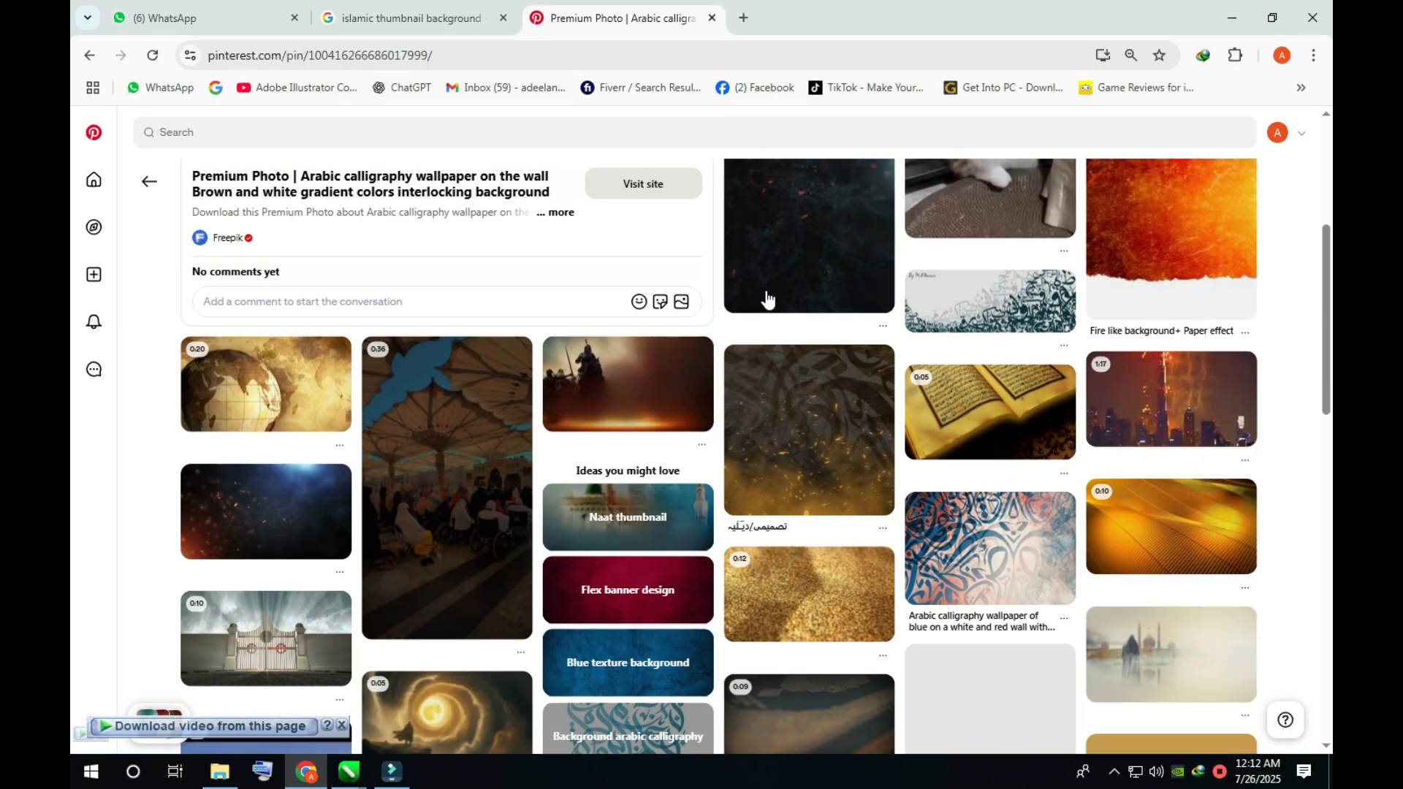
{"action": "scroll", "coordinate": [777, 300], "scroll_direction": "down", "scroll_amount": 1}
{"action": "scroll", "coordinate": [835, 402], "scroll_direction": "down", "scroll_amount": 2}
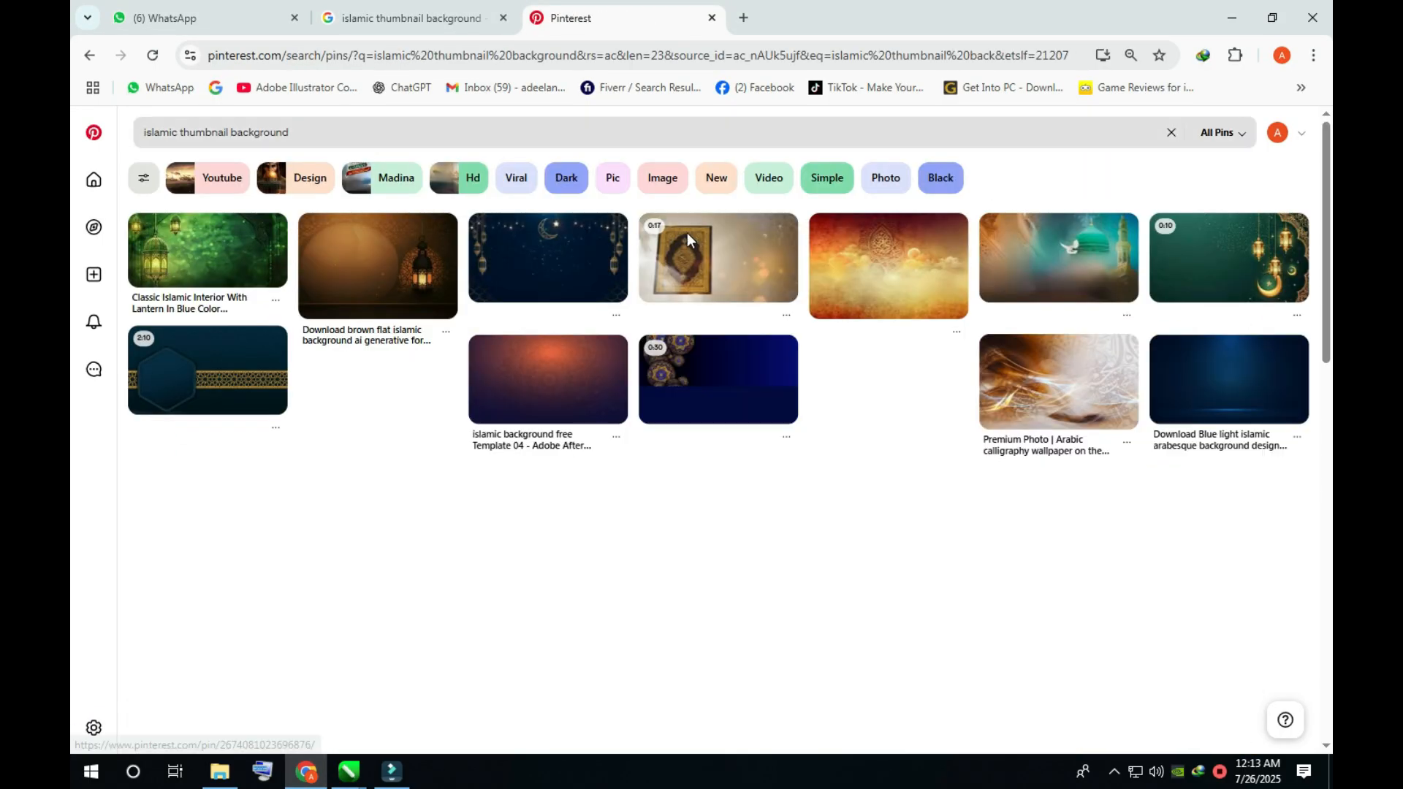
{"action": "left_click", "coordinate": [886, 266]}
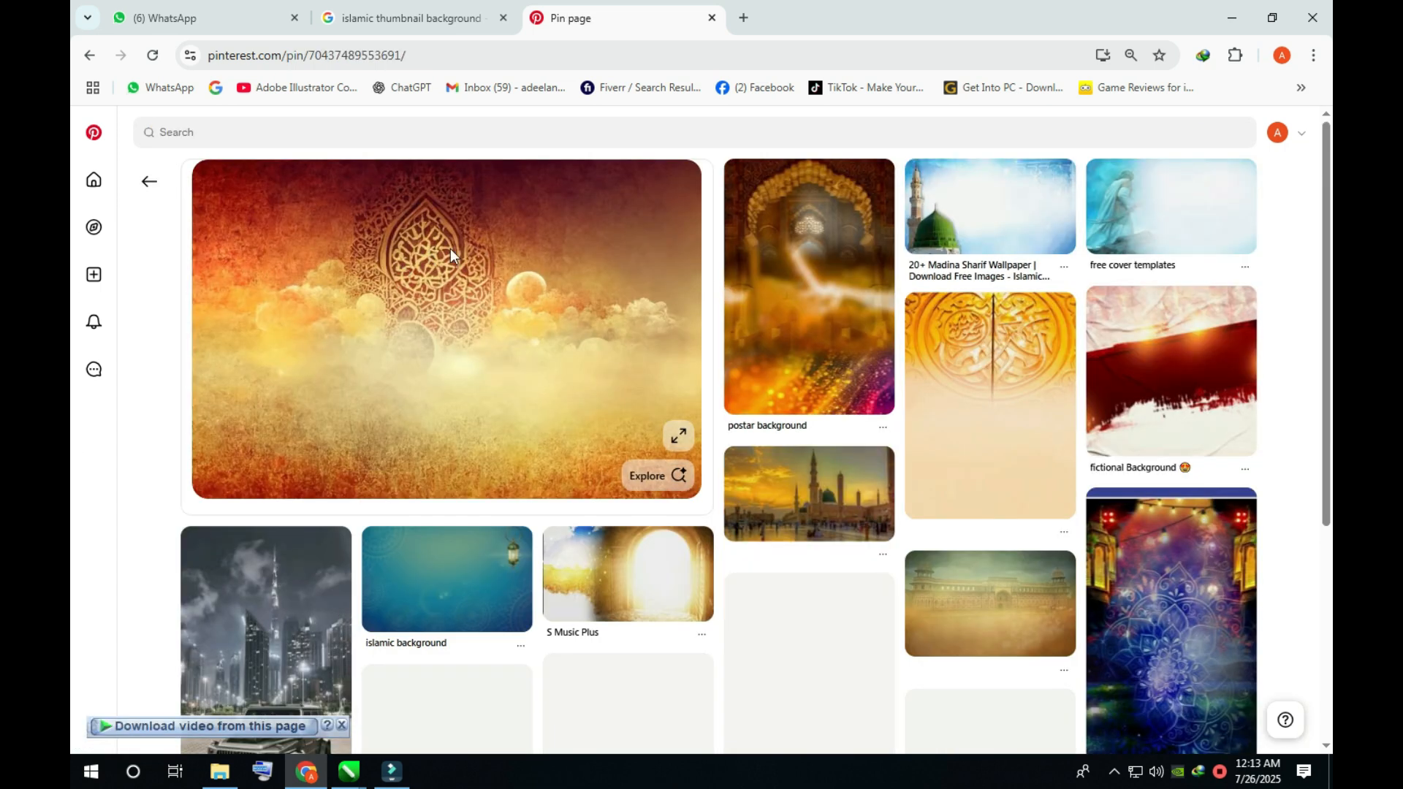
{"action": "right_click", "coordinate": [450, 249]}
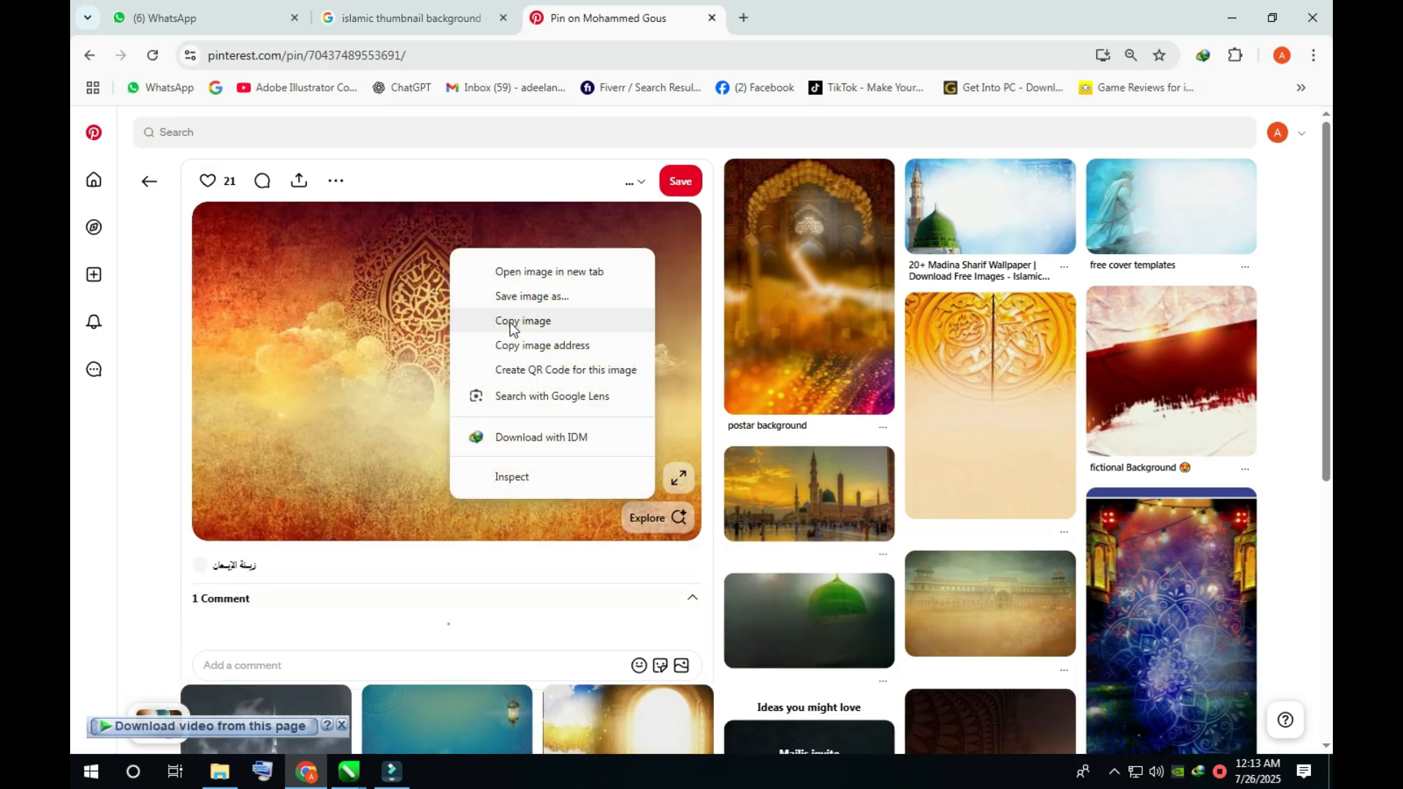
{"action": "left_click", "coordinate": [511, 322]}
{"action": "left_click", "coordinate": [350, 772]}
{"action": "key", "text": "ctrl+v"}
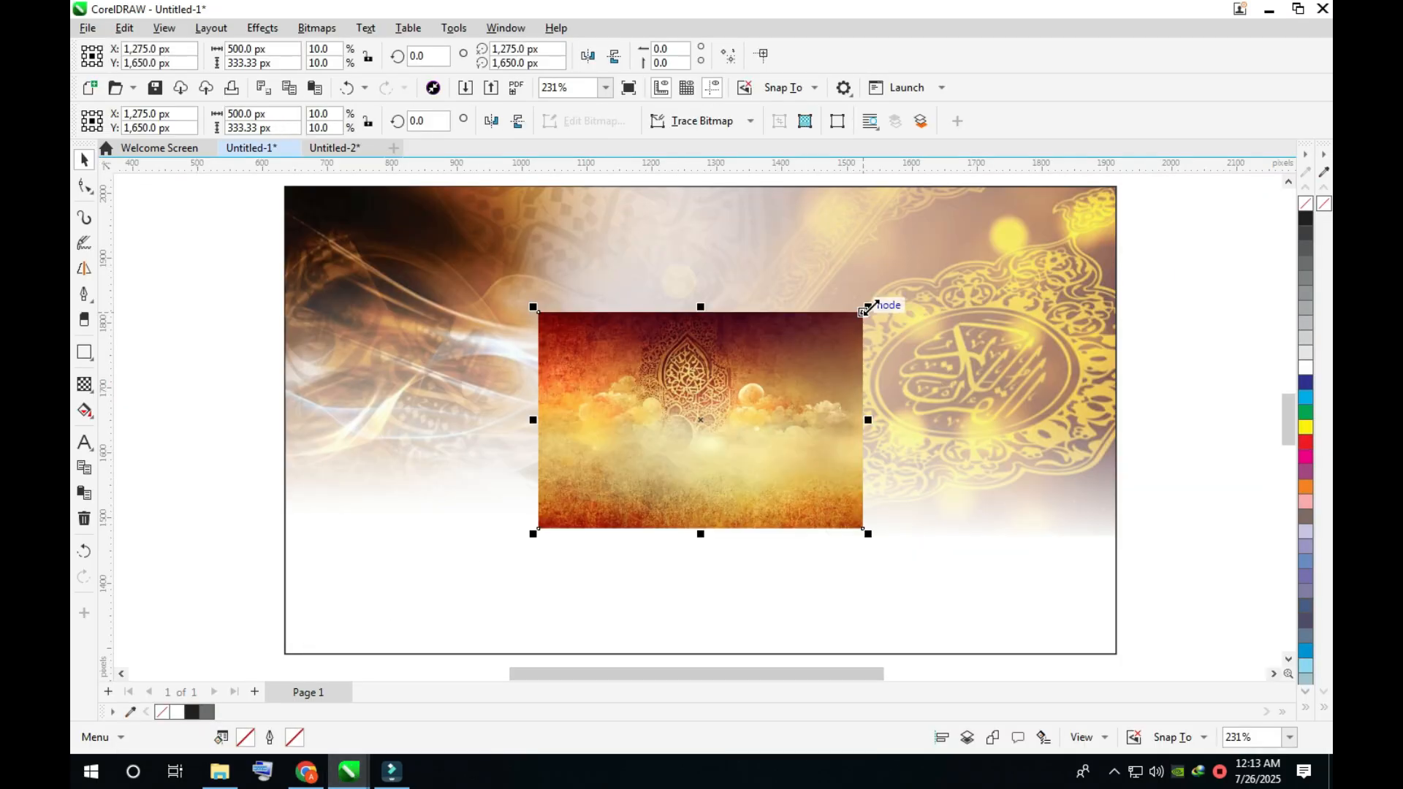
- Scale the pasted cloudscape to about 966 × 644 px and move it down 50 px over the rectangle's lower part
{"action": "left_click_drag", "start_coordinate": [1012, 243], "coordinate": [1052, 207]}
{"action": "scroll", "coordinate": [857, 380], "scroll_direction": "down", "scroll_amount": 2}
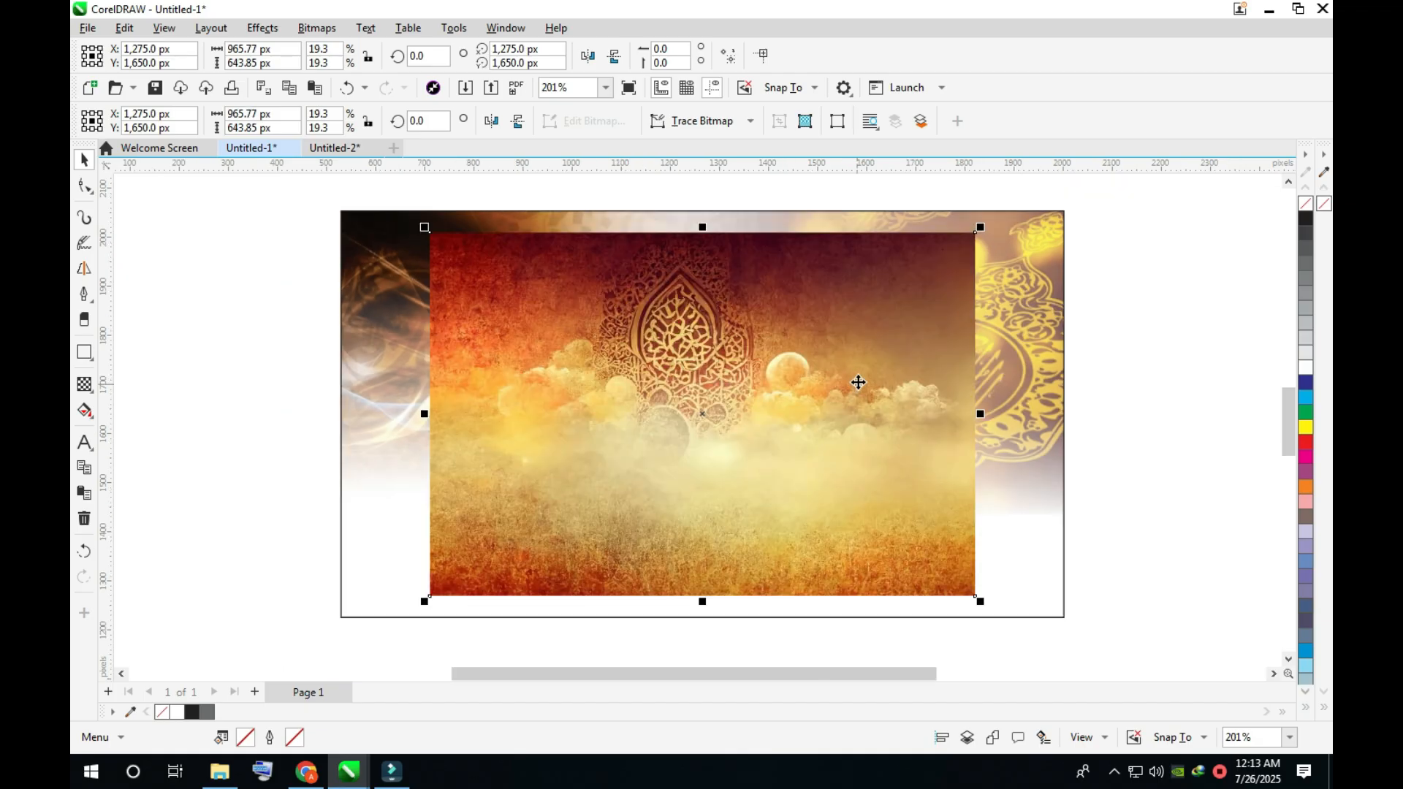
{"action": "left_click_drag", "start_coordinate": [862, 402], "coordinate": [864, 427]}
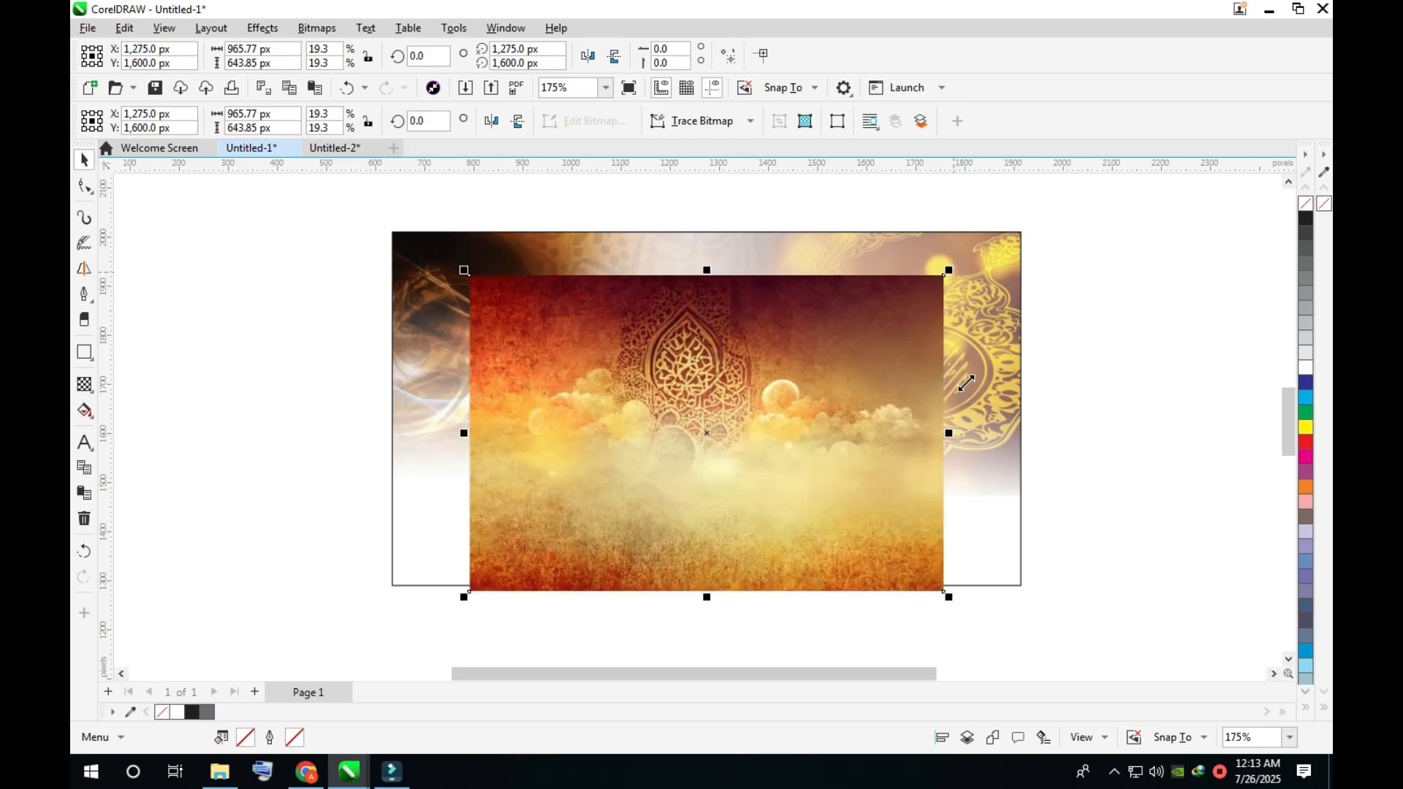
- Fade out the top of the cloudscape with a vertical linear transparency and enlarge the image to about 1,329 × 886 px
{"action": "key", "text": "t"}
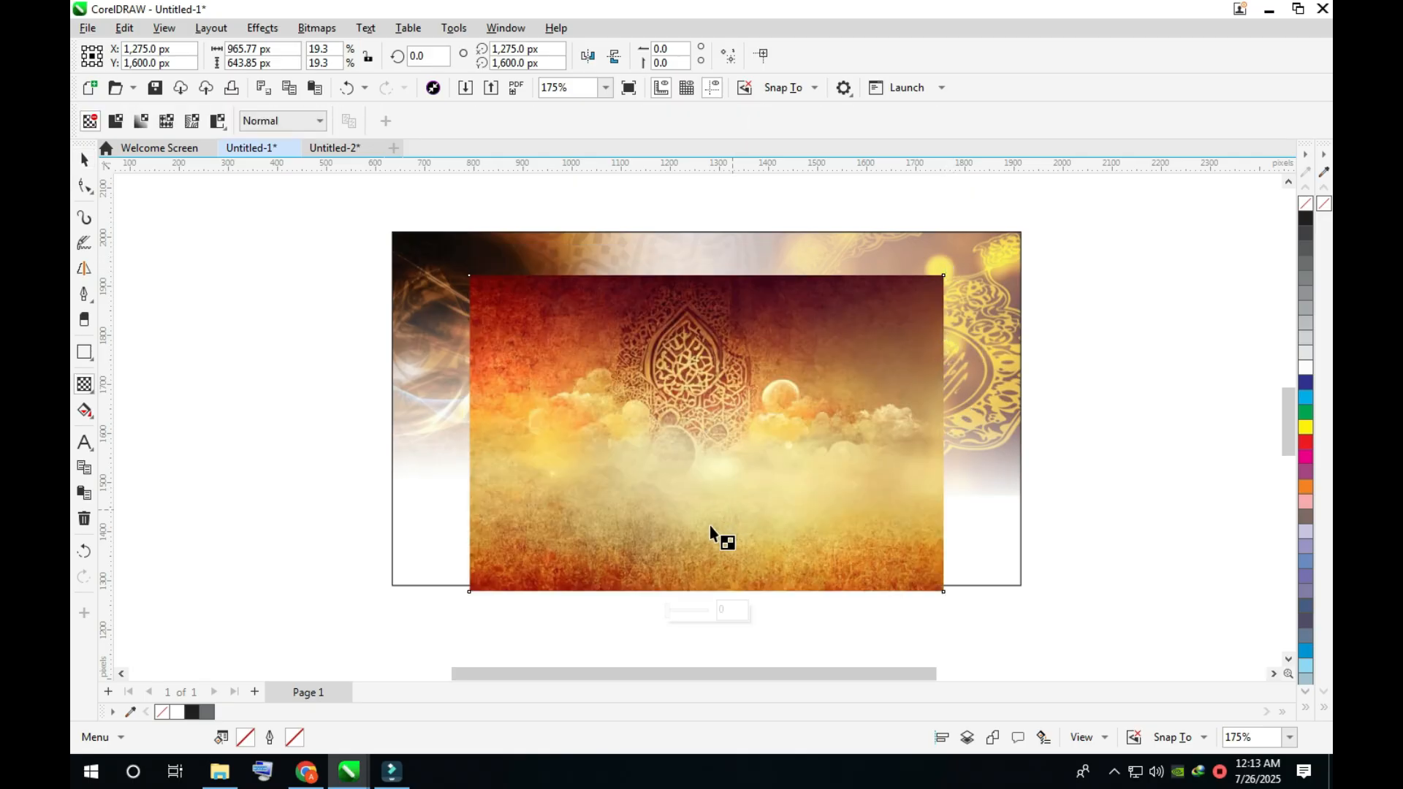
{"action": "left_click_drag", "start_coordinate": [711, 526], "coordinate": [708, 355]}
{"action": "key", "text": "space"}
{"action": "left_click_drag", "start_coordinate": [949, 271], "coordinate": [1048, 206]}
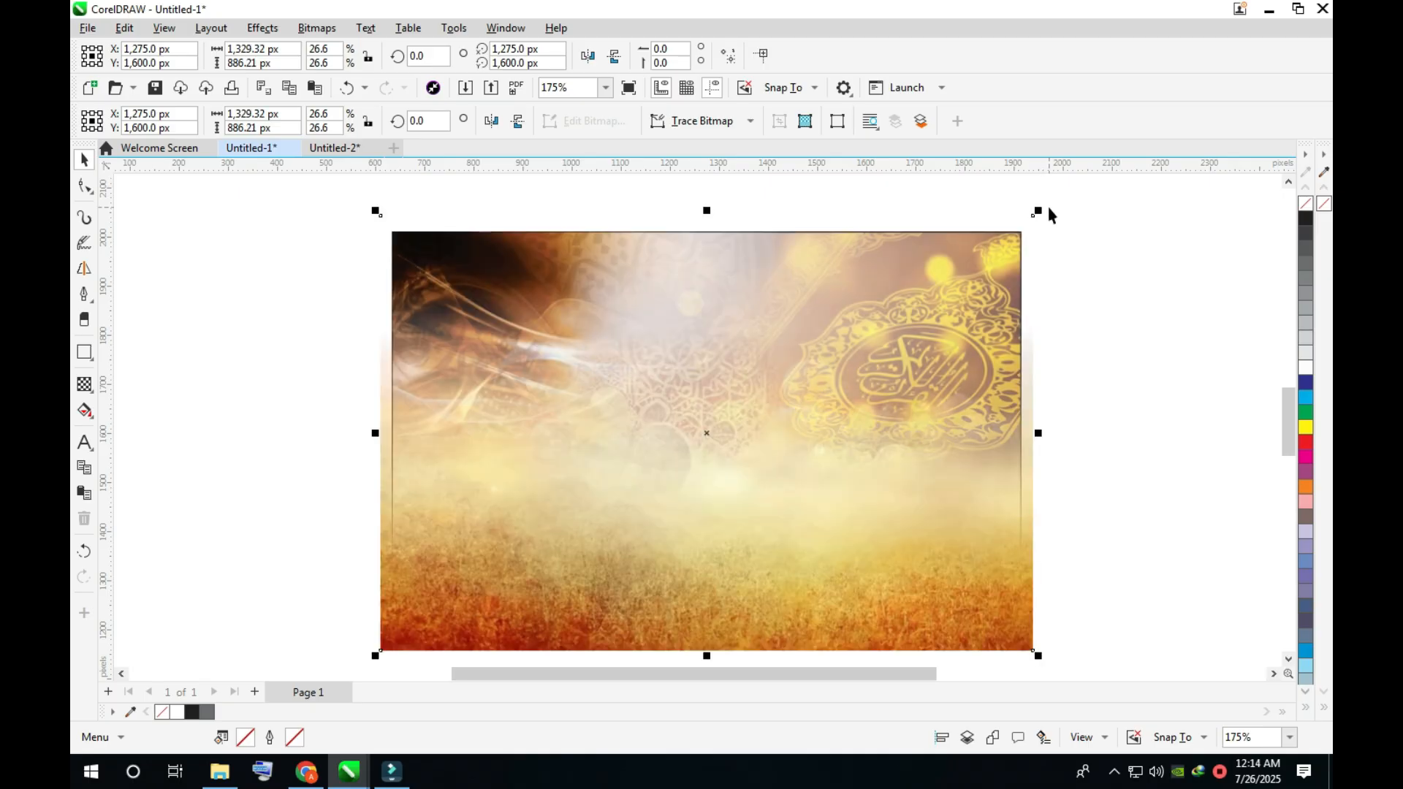
- Move the cloudscape up to about Y 1,691 px, send it to the back of the layer and PowerClip it inside the rectangle
{"action": "left_click_drag", "start_coordinate": [877, 638], "coordinate": [923, 592]}
{"action": "key", "text": "shift+Page_Down"}
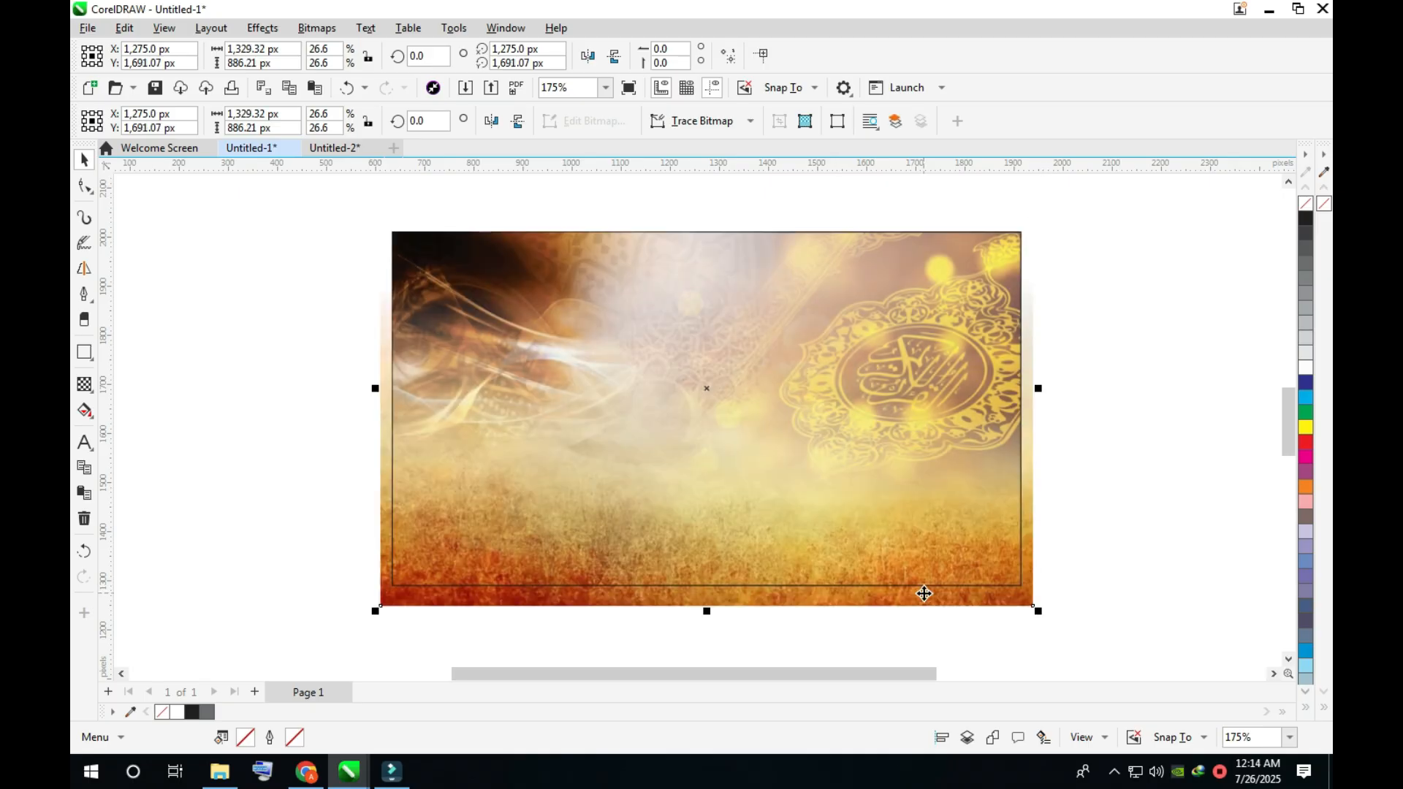
{"action": "right_click", "coordinate": [924, 593]}
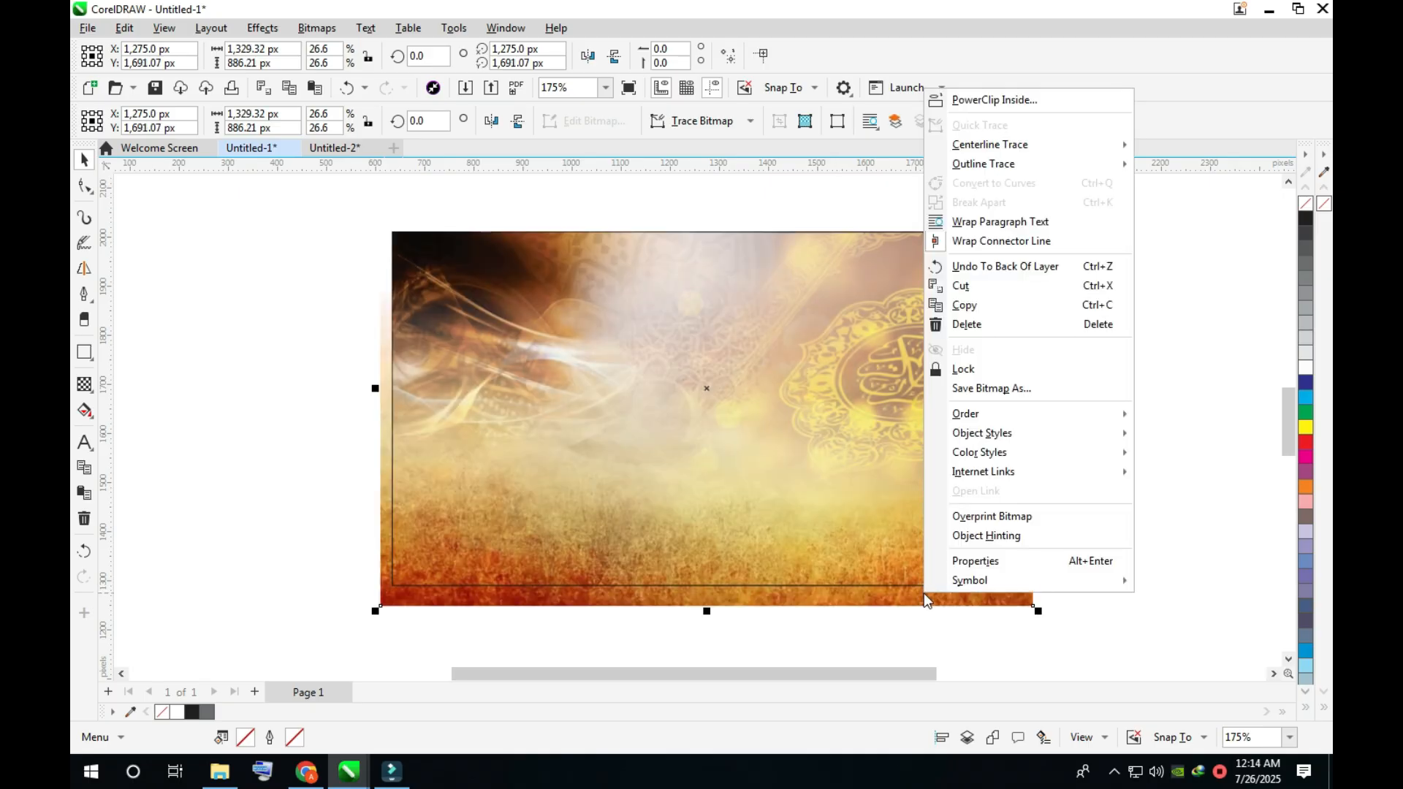
{"action": "left_click", "coordinate": [967, 104]}
{"action": "left_click", "coordinate": [902, 336]}
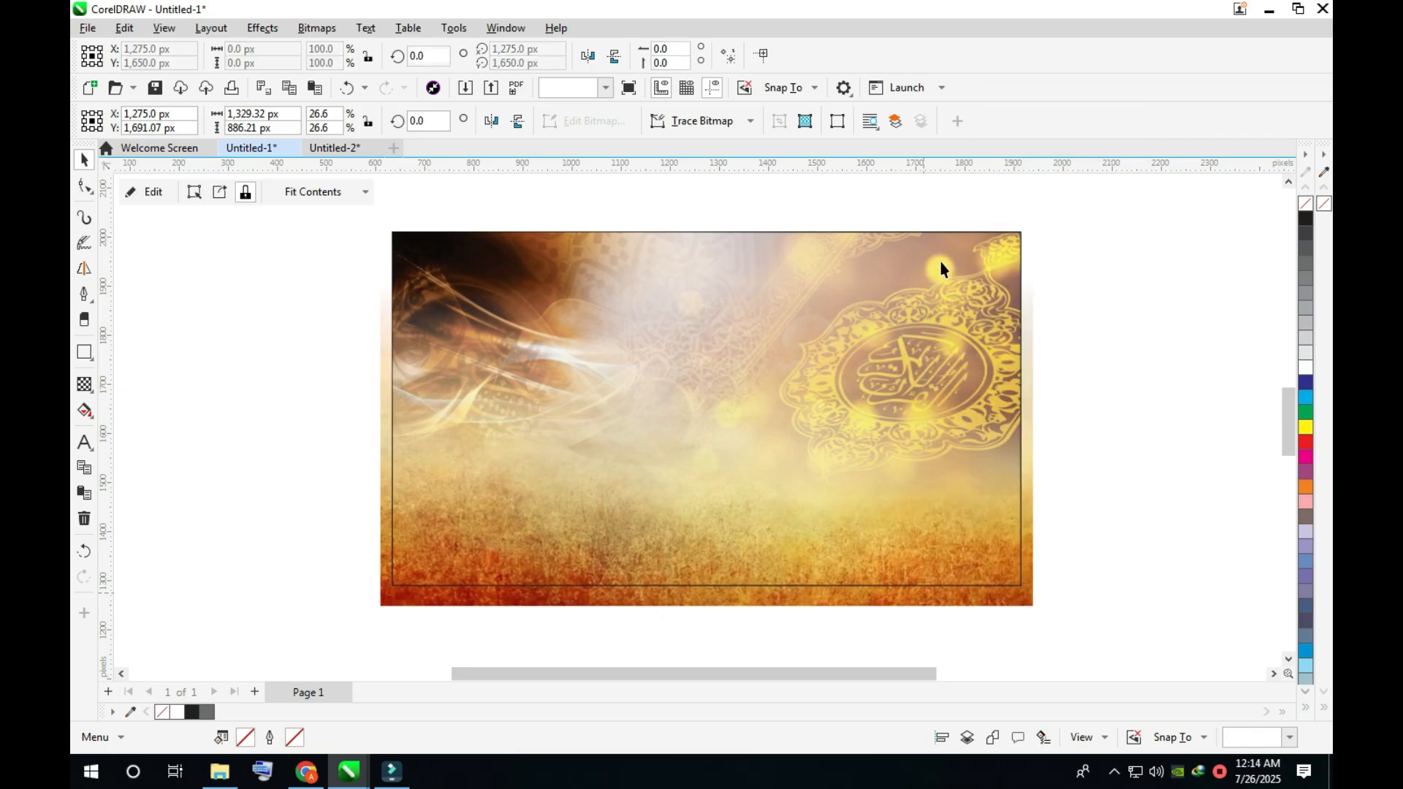
{"action": "left_click", "coordinate": [1079, 360]}
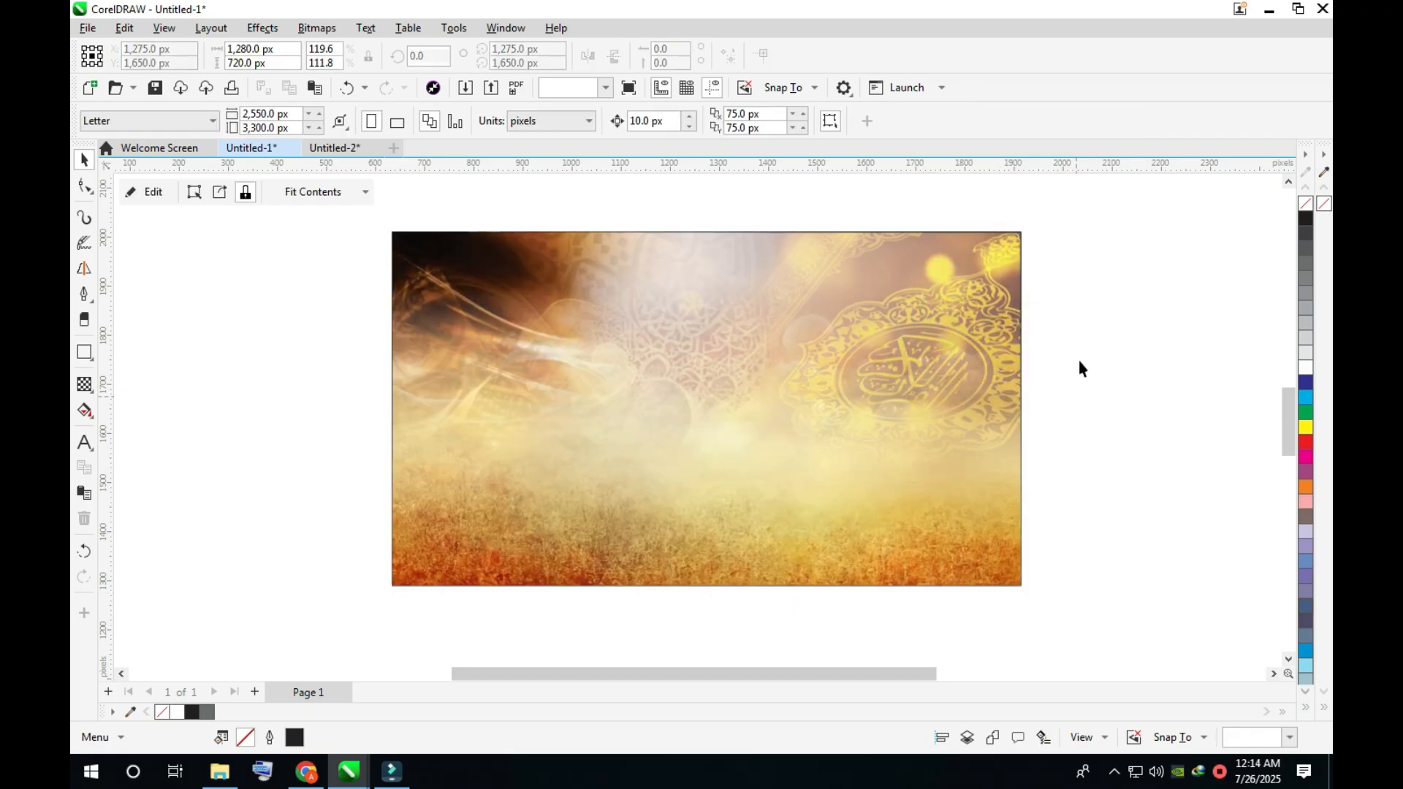
- Bring the seated reciter's photo from Untitled-2 into Untitled-1, mirrored to face right, at about 775 × 1,033 px over the rectangle's left half
{"action": "key", "text": "ctrl+Tab"}
{"action": "left_click_drag", "start_coordinate": [805, 326], "coordinate": [564, 623]}
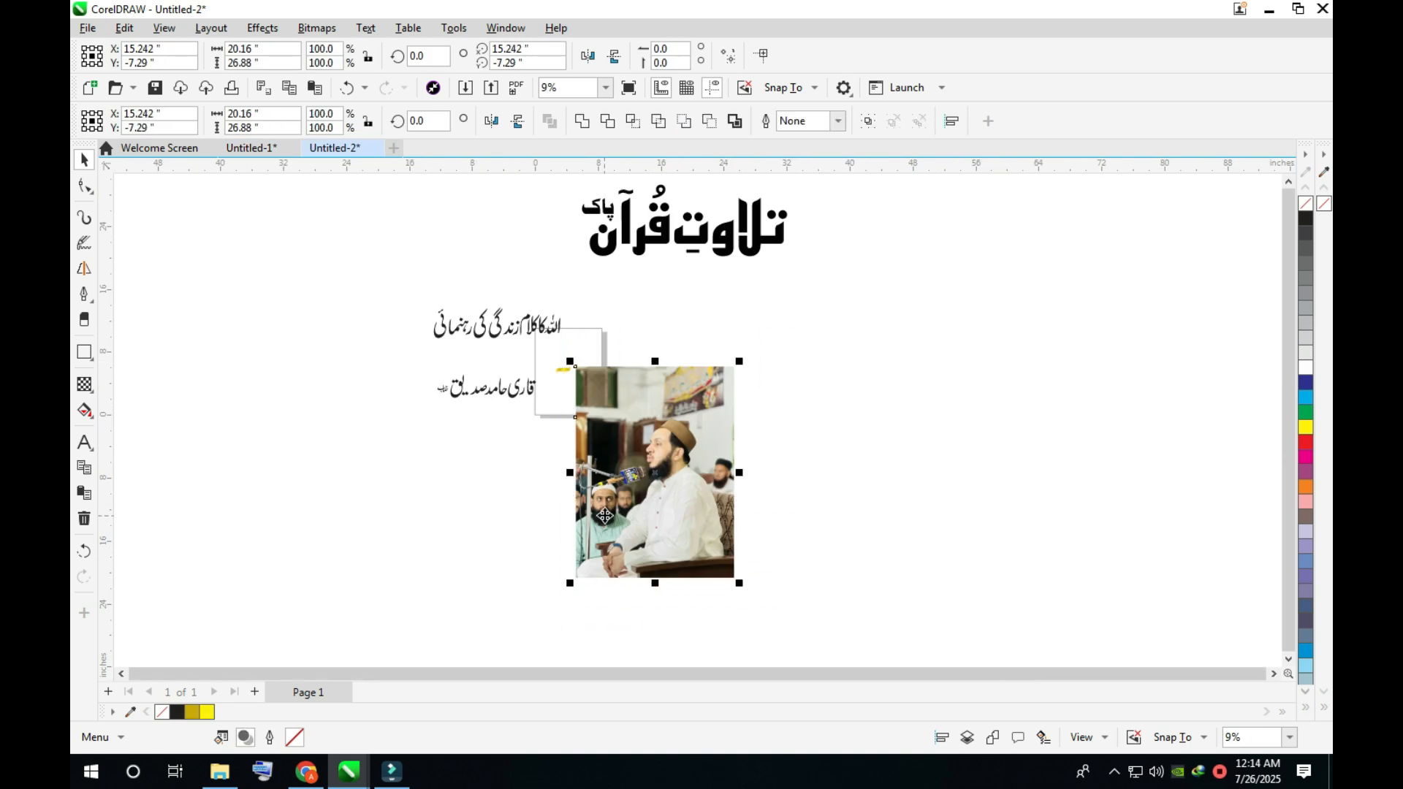
{"action": "left_click", "coordinate": [283, 156]}
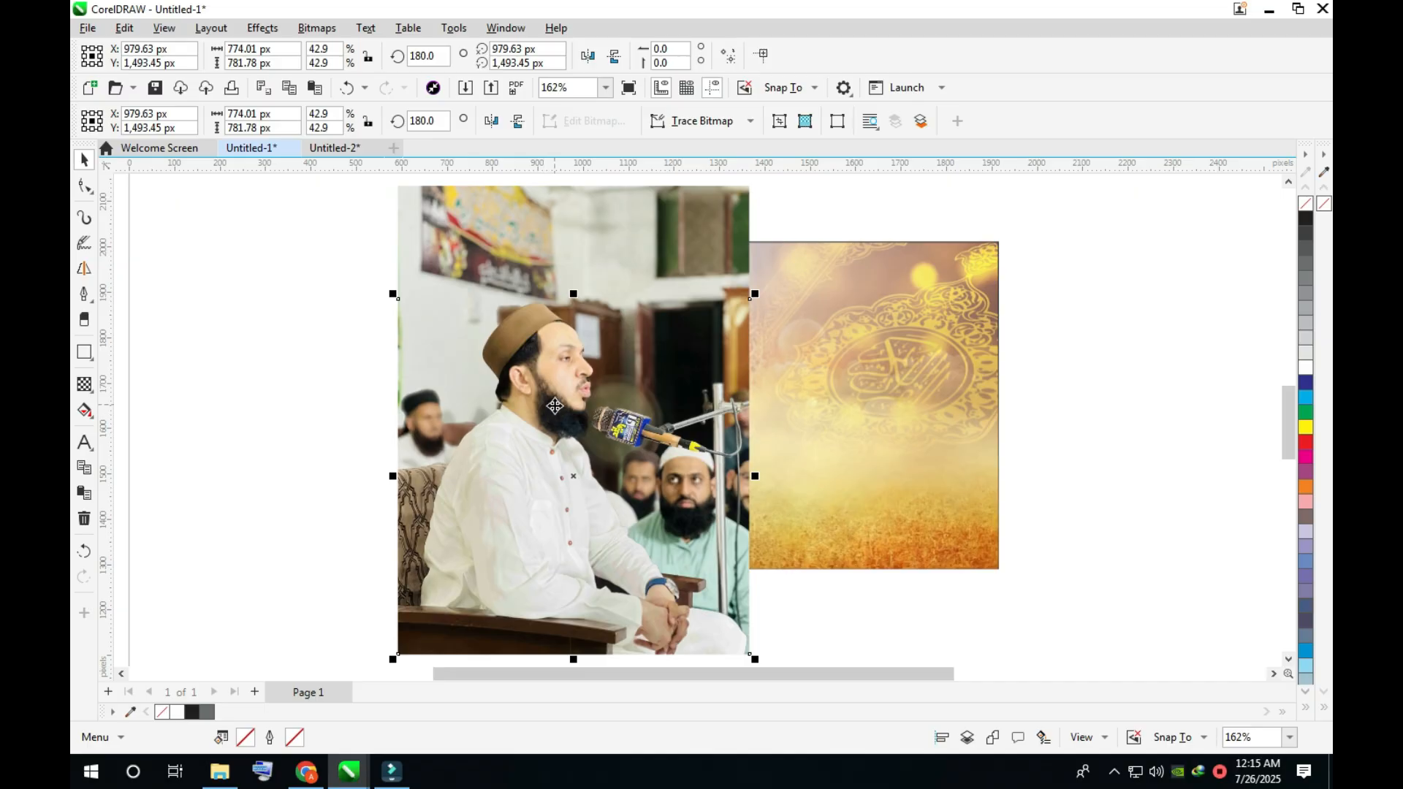
{"action": "left_click", "coordinate": [545, 216]}
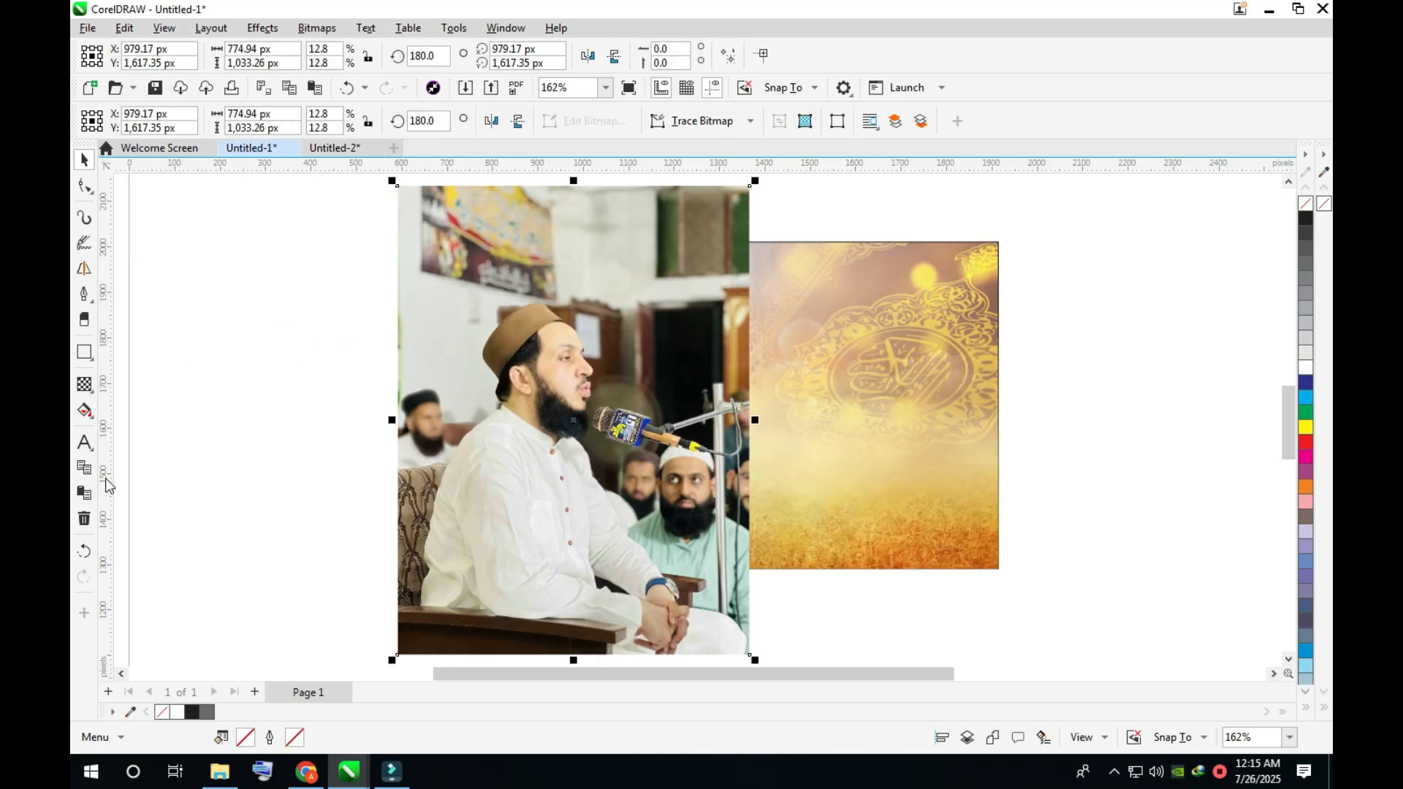
- Fade the photo diagonally from its upper-left to its lower-right corner with a linear transparency and convert it to a bitmap
{"action": "left_click", "coordinate": [84, 385]}
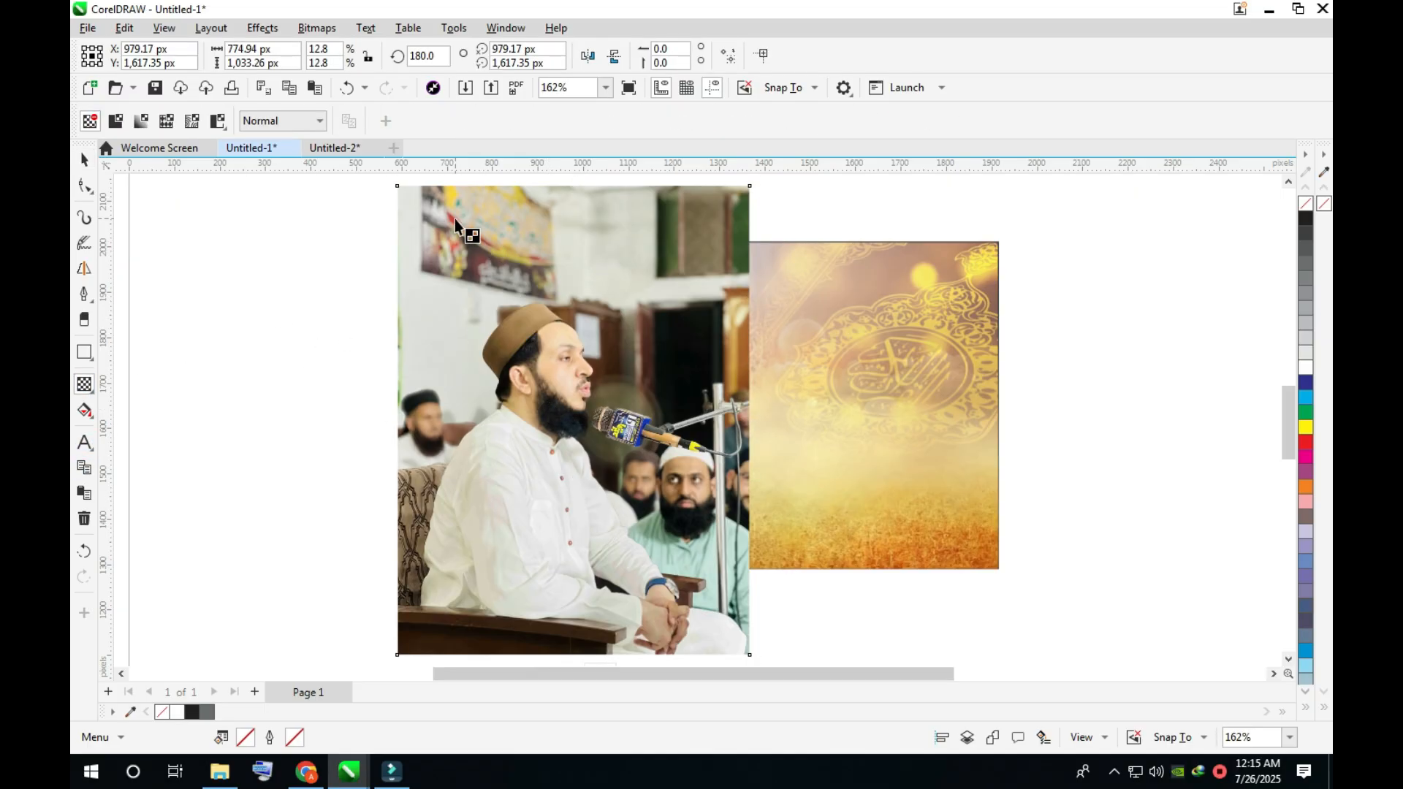
{"action": "left_click_drag", "start_coordinate": [445, 225], "coordinate": [734, 629]}
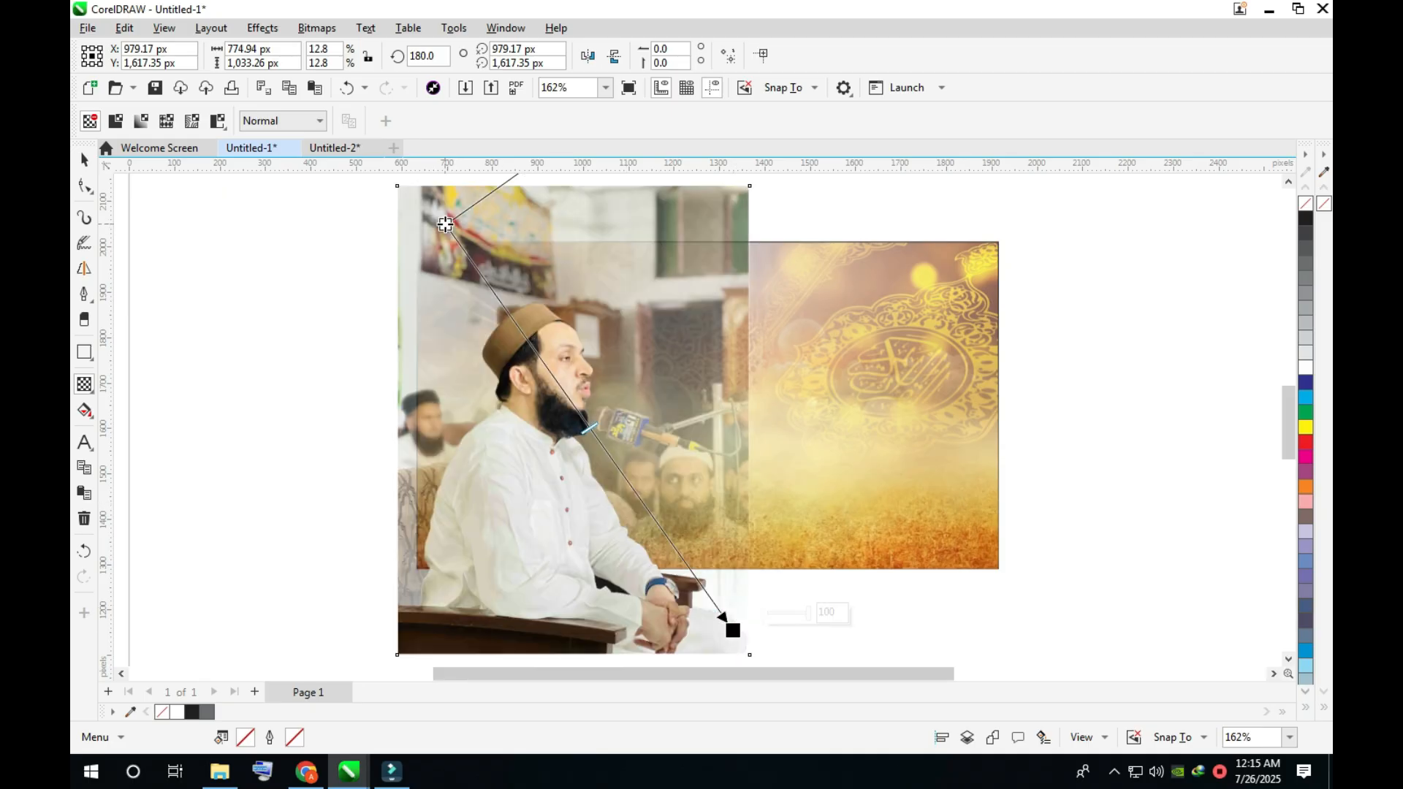
{"action": "left_click_drag", "start_coordinate": [446, 225], "coordinate": [401, 185]}
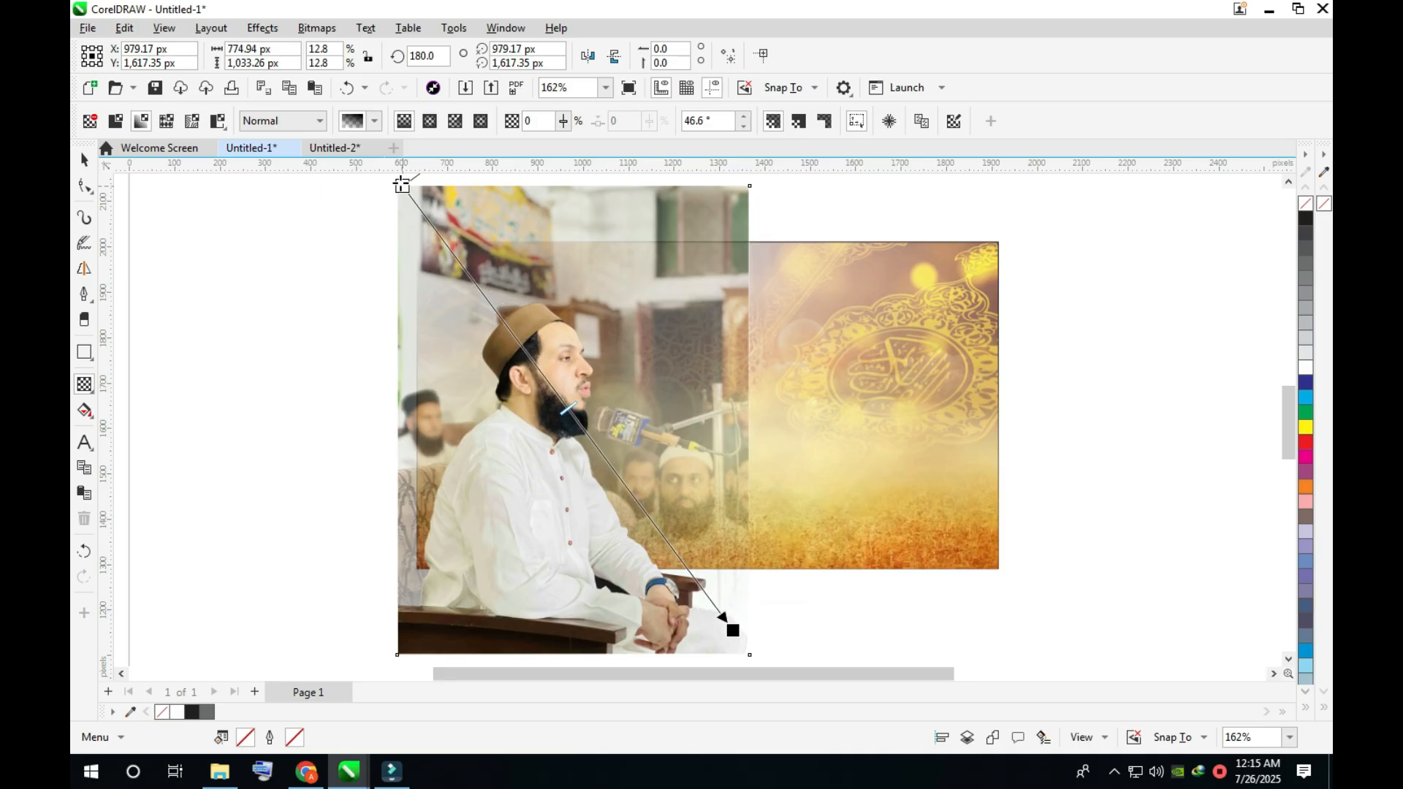
{"action": "key", "text": "space"}
{"action": "left_click", "coordinate": [316, 27]}
{"action": "left_click", "coordinate": [344, 50]}
{"action": "left_click", "coordinate": [723, 479]}
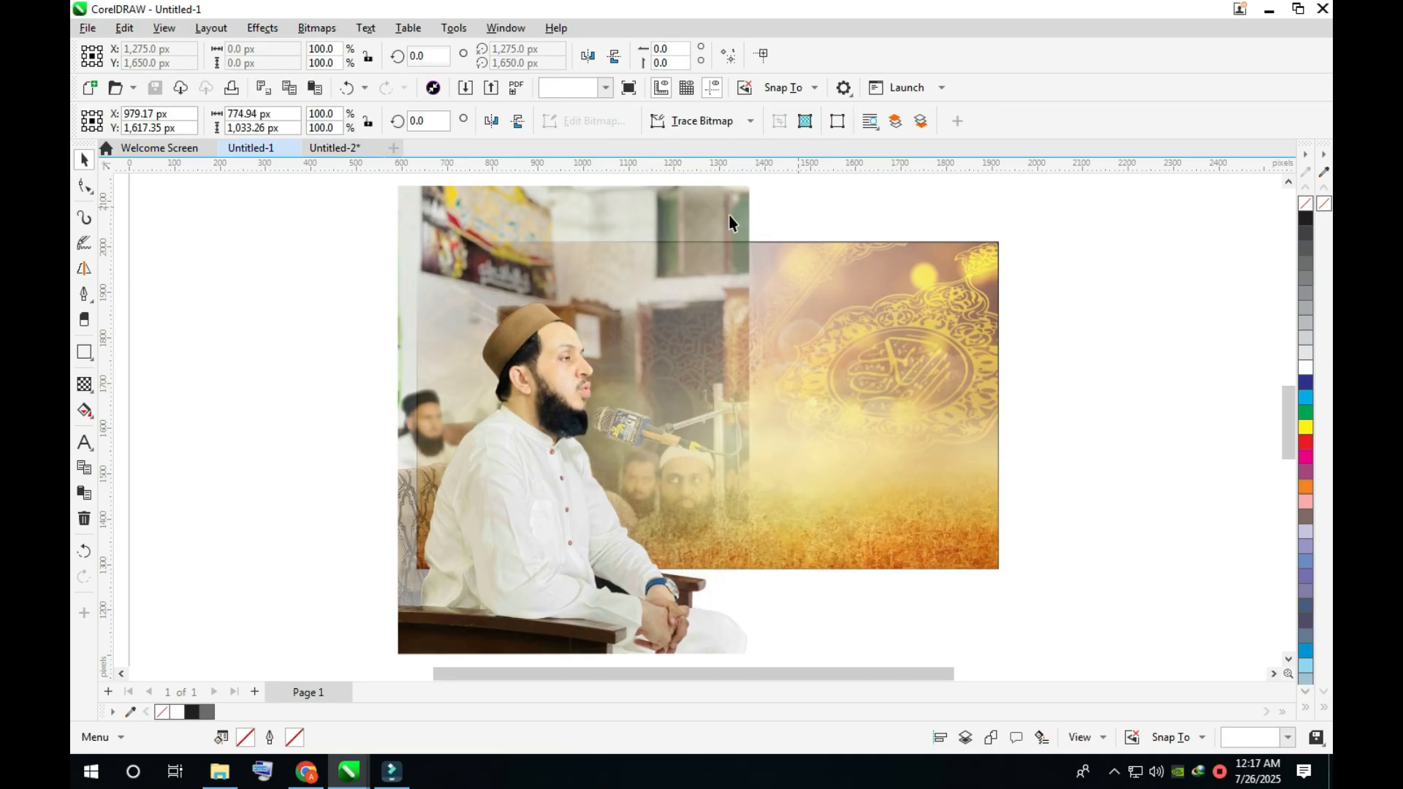
- Fade the right edge of the photo, PowerClip the enlarged photo of about 871 × 1,161 px inside the rectangle and save the document
{"action": "left_click", "coordinate": [83, 385]}
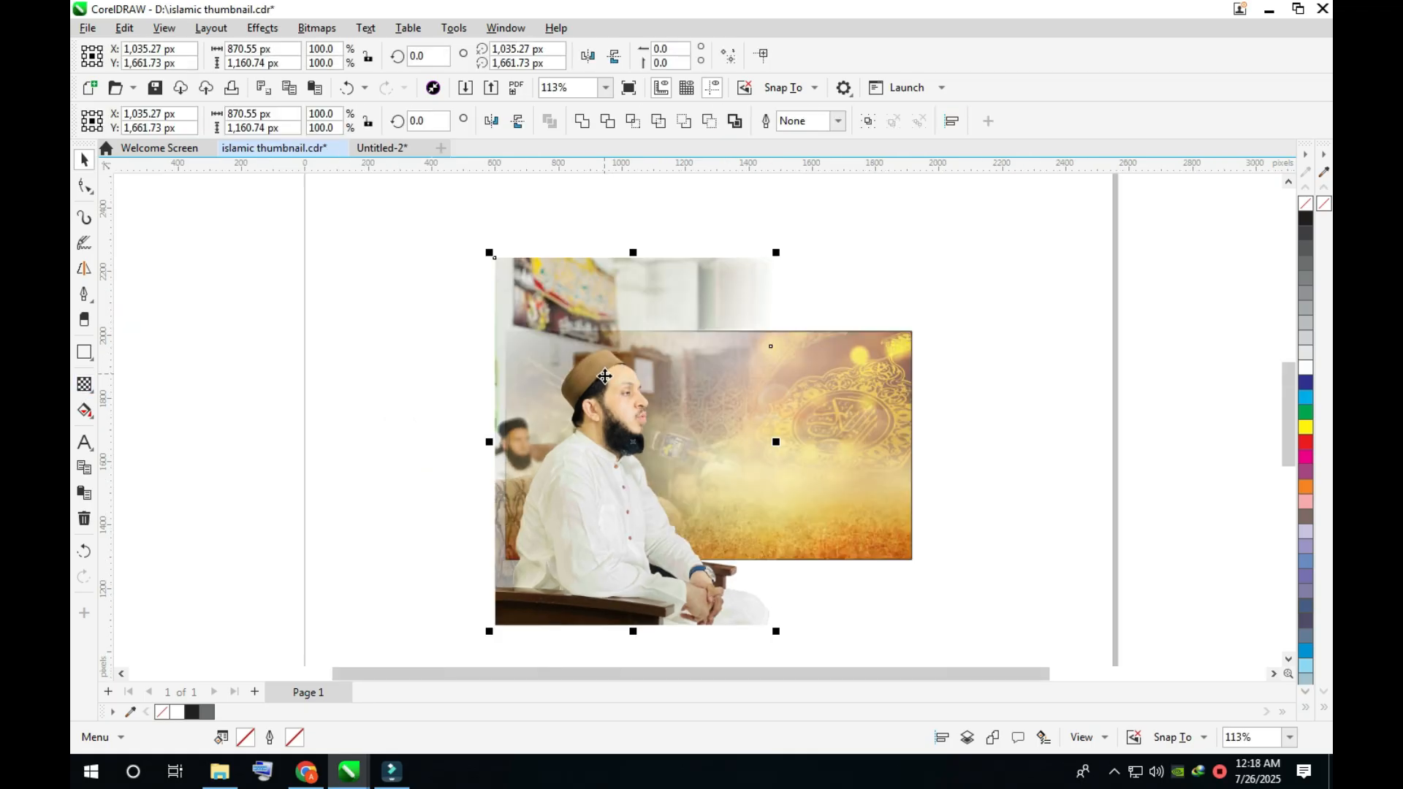
{"action": "right_click", "coordinate": [608, 289]}
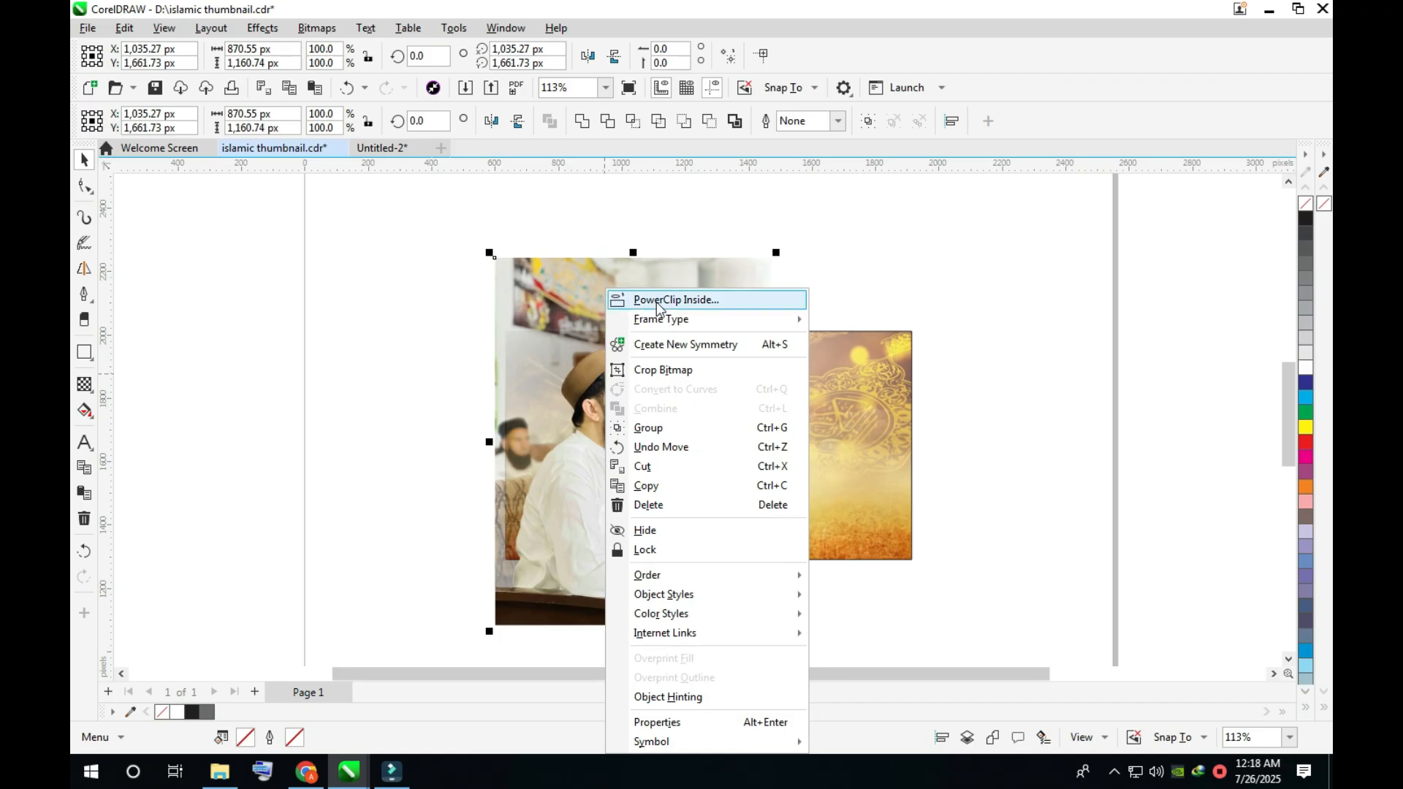
{"action": "left_click", "coordinate": [852, 369]}
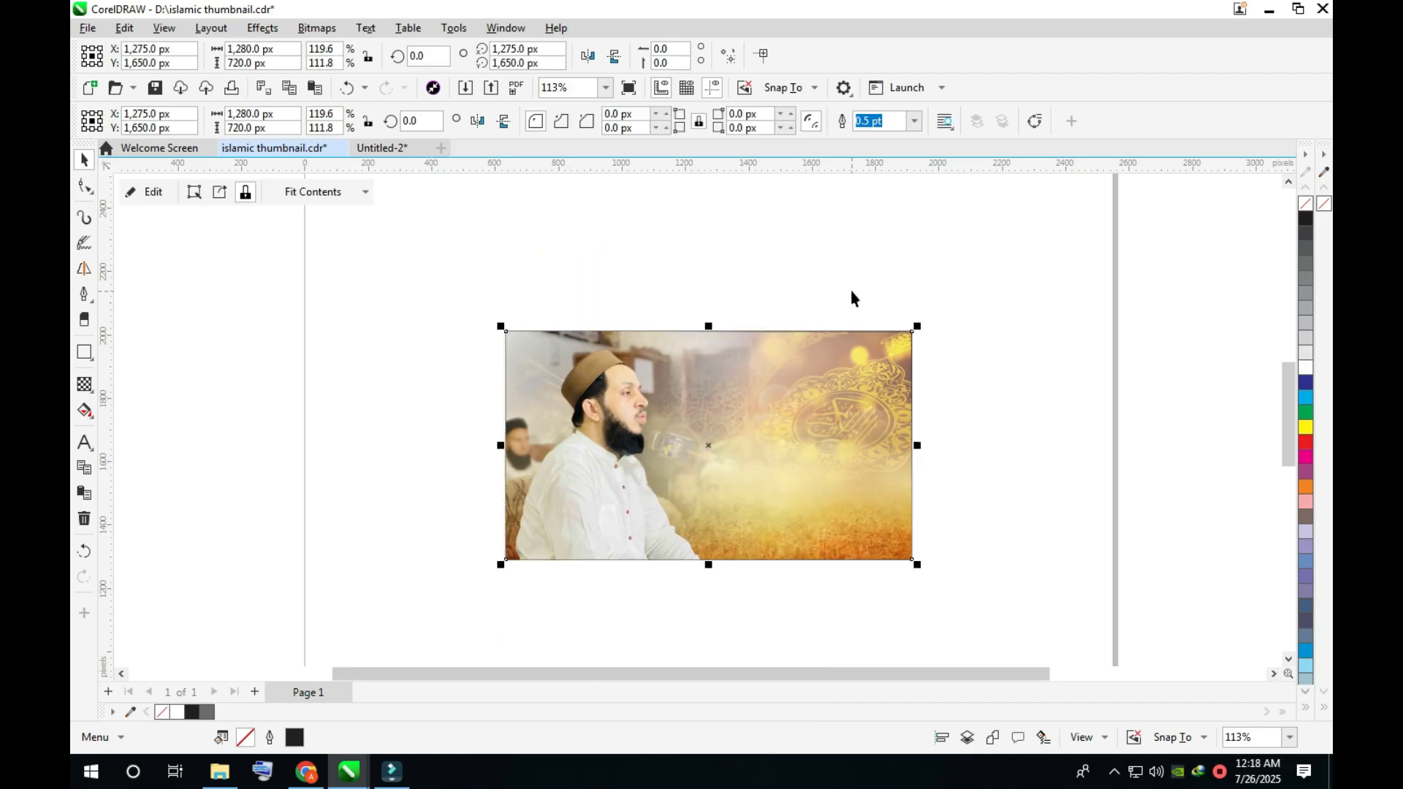
{"action": "key", "text": "ctrl+s"}
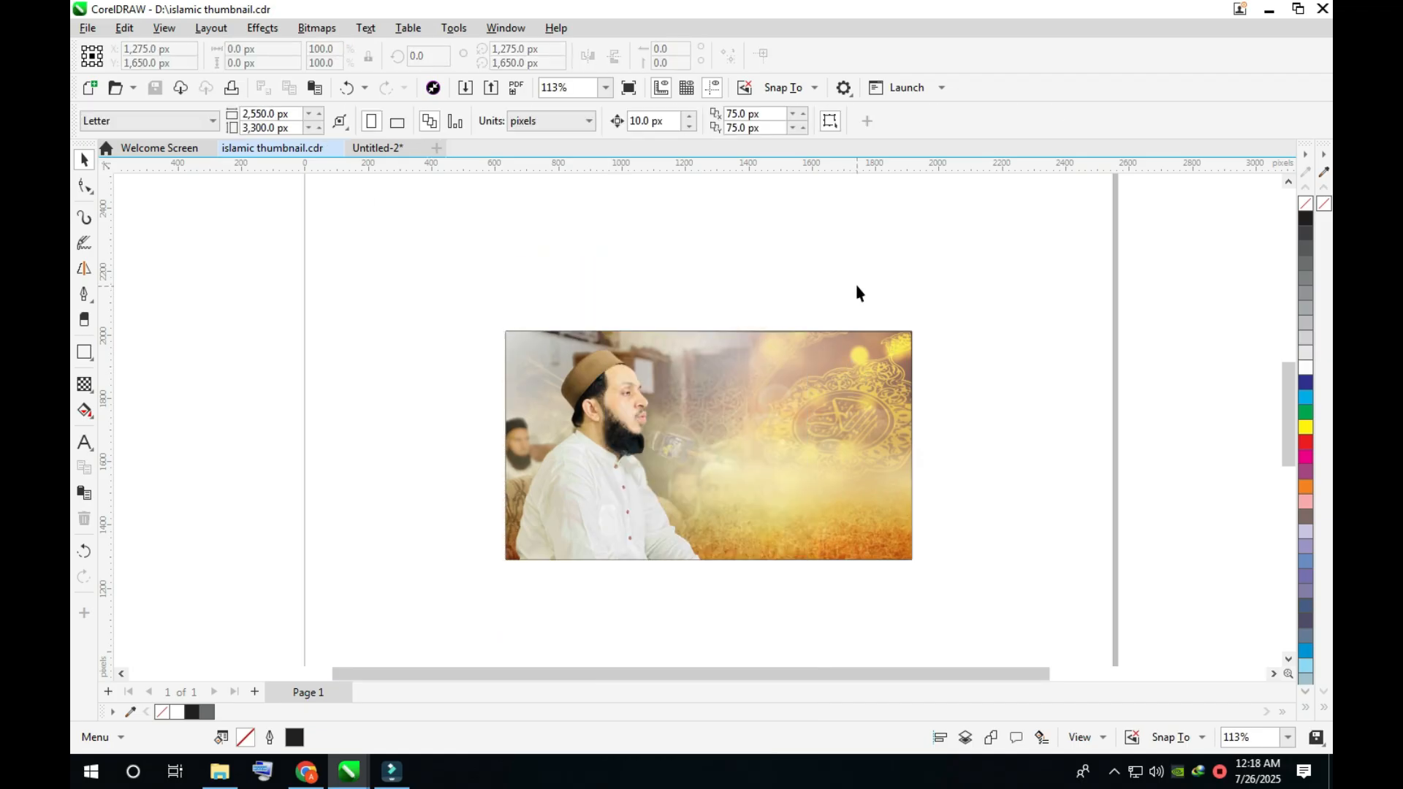
- Copy the Urdu title "تلاوتِ قُرآن پاک" from Untitled-2 and paste it into islamic thumbnail.cdr
{"action": "left_click", "coordinate": [384, 148]}
{"action": "left_click", "coordinate": [713, 226]}
{"action": "right_click", "coordinate": [633, 232]}
{"action": "right_click", "coordinate": [669, 216]}
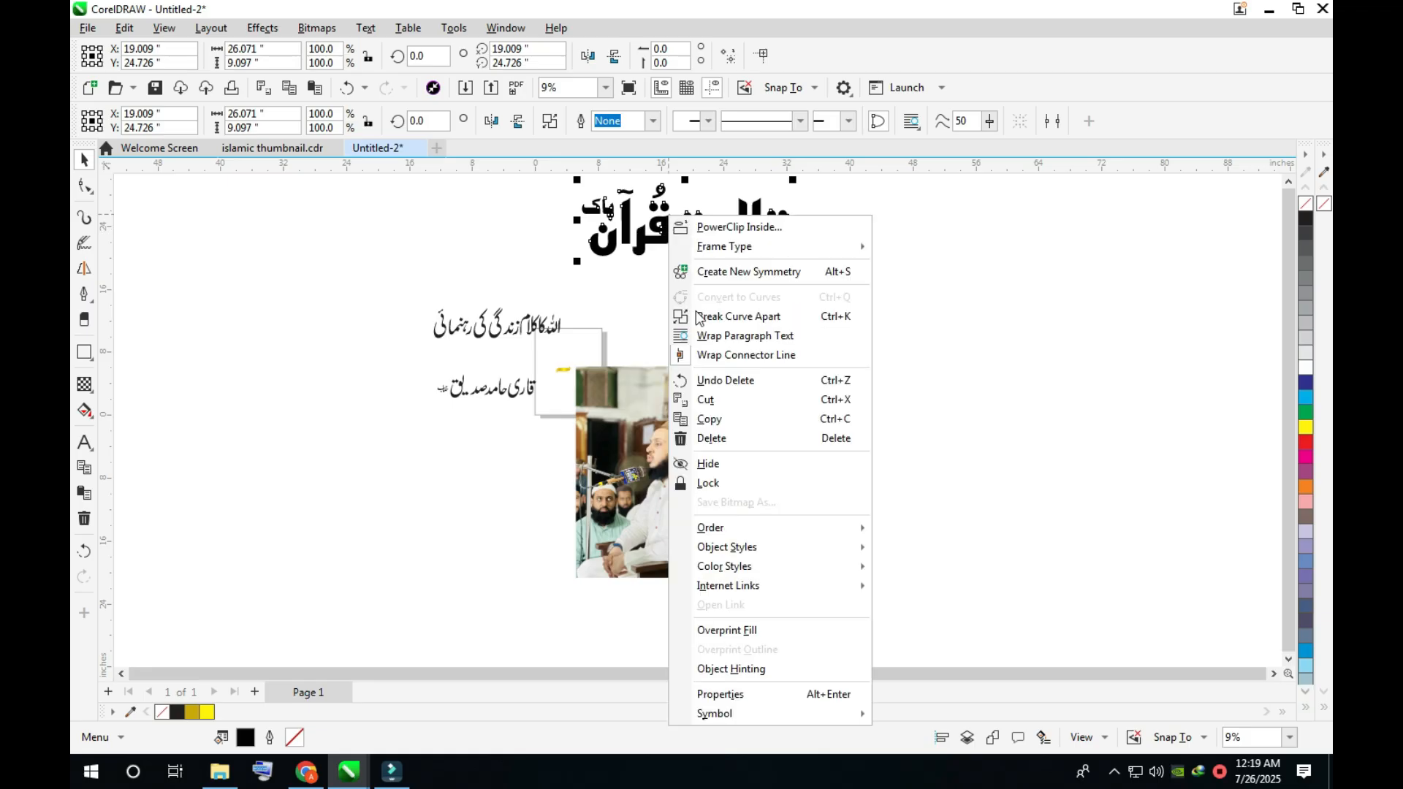
{"action": "left_click", "coordinate": [708, 419]}
{"action": "left_click", "coordinate": [243, 148]}
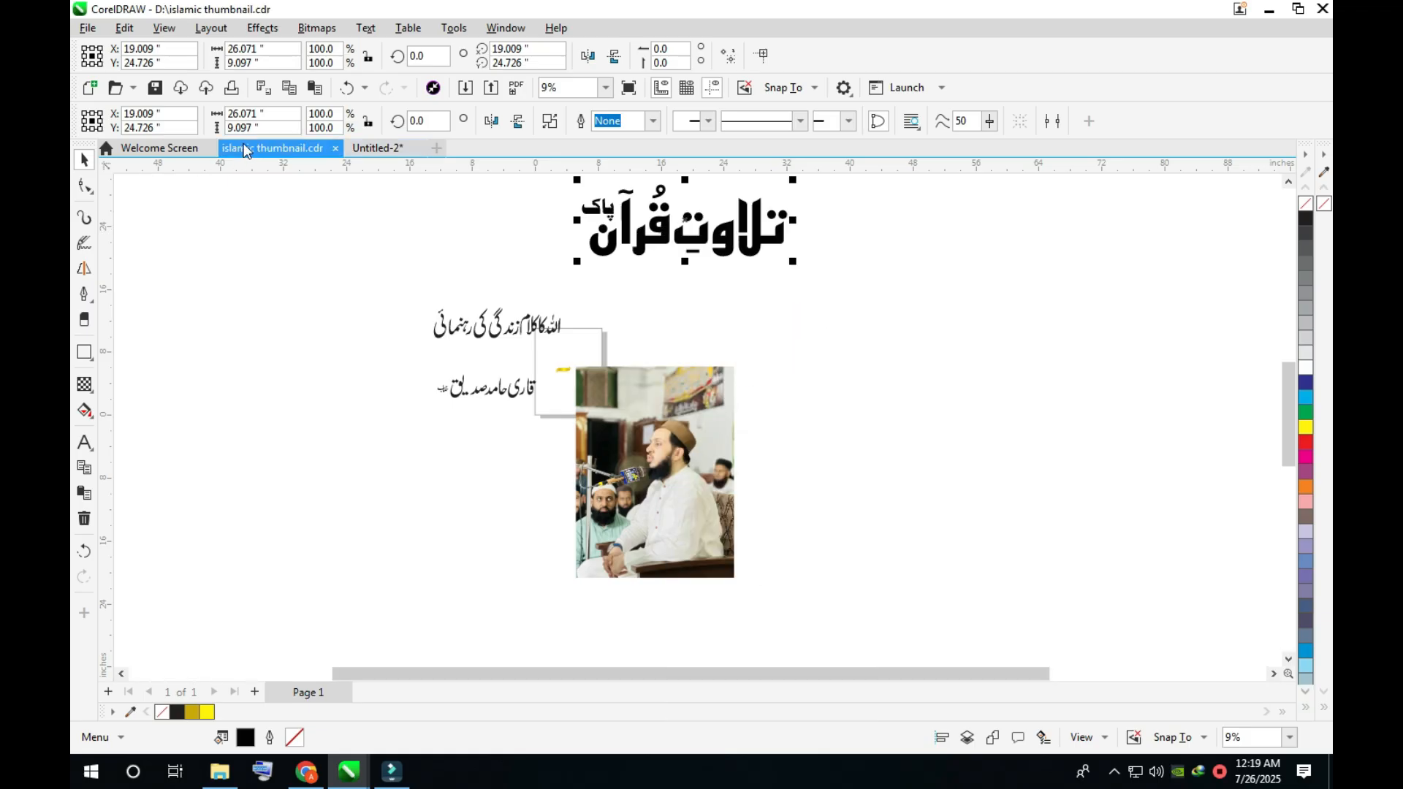
{"action": "right_click", "coordinate": [687, 269]}
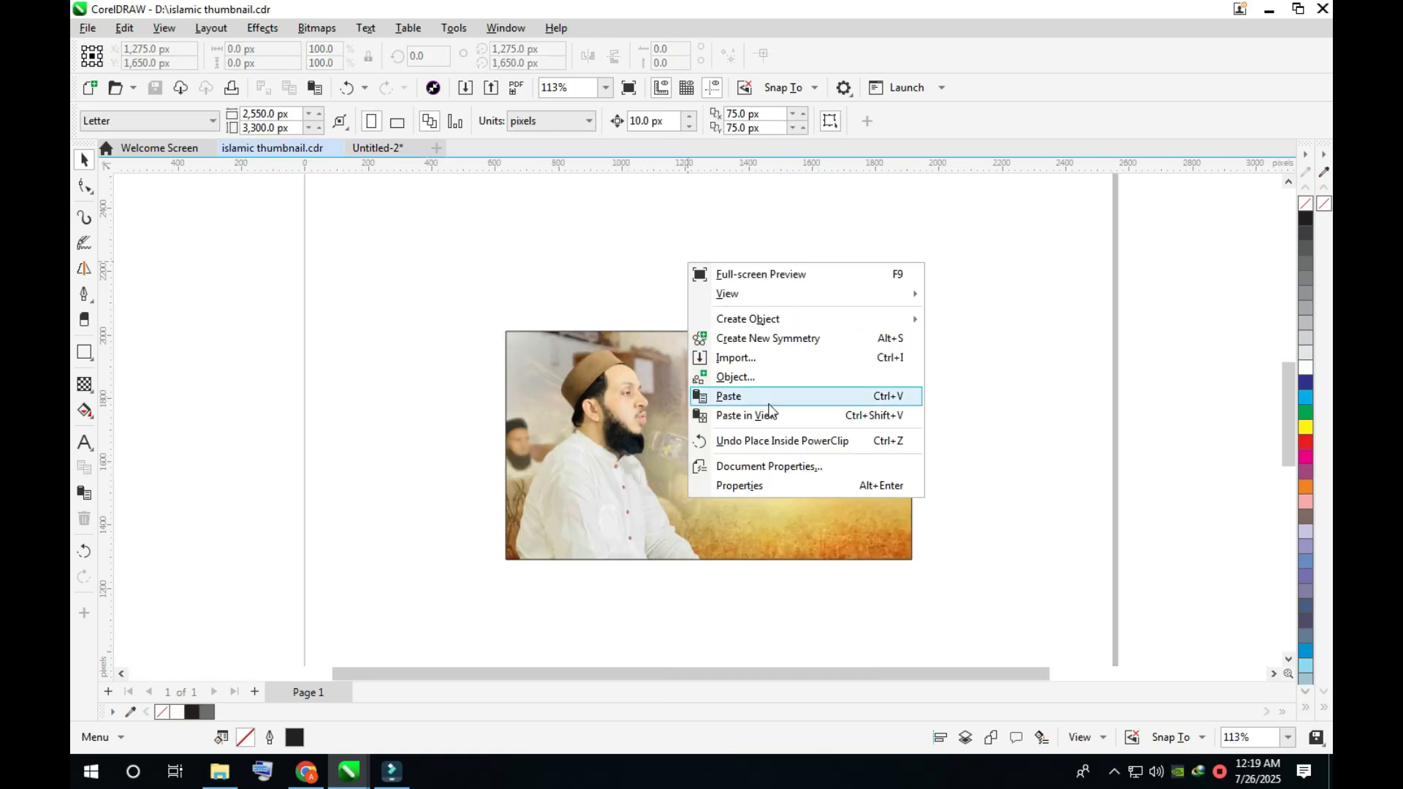
{"action": "left_click", "coordinate": [724, 397]}
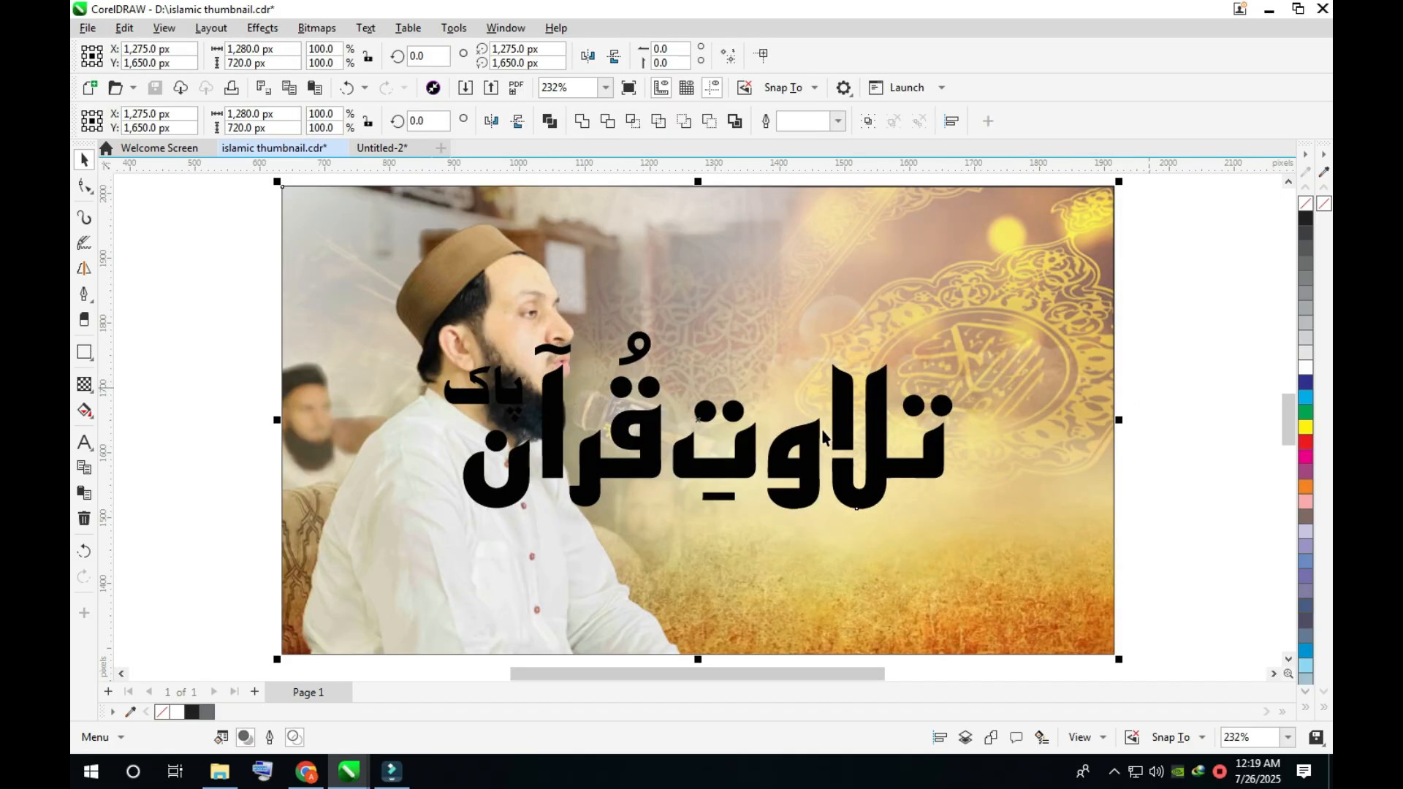
- Resize the title to about 804 × 281 px beside the reciter on the rectangle's right side and fill it with red
{"action": "left_click", "coordinate": [885, 462]}
{"action": "left_click_drag", "start_coordinate": [1037, 470], "coordinate": [1027, 441]}
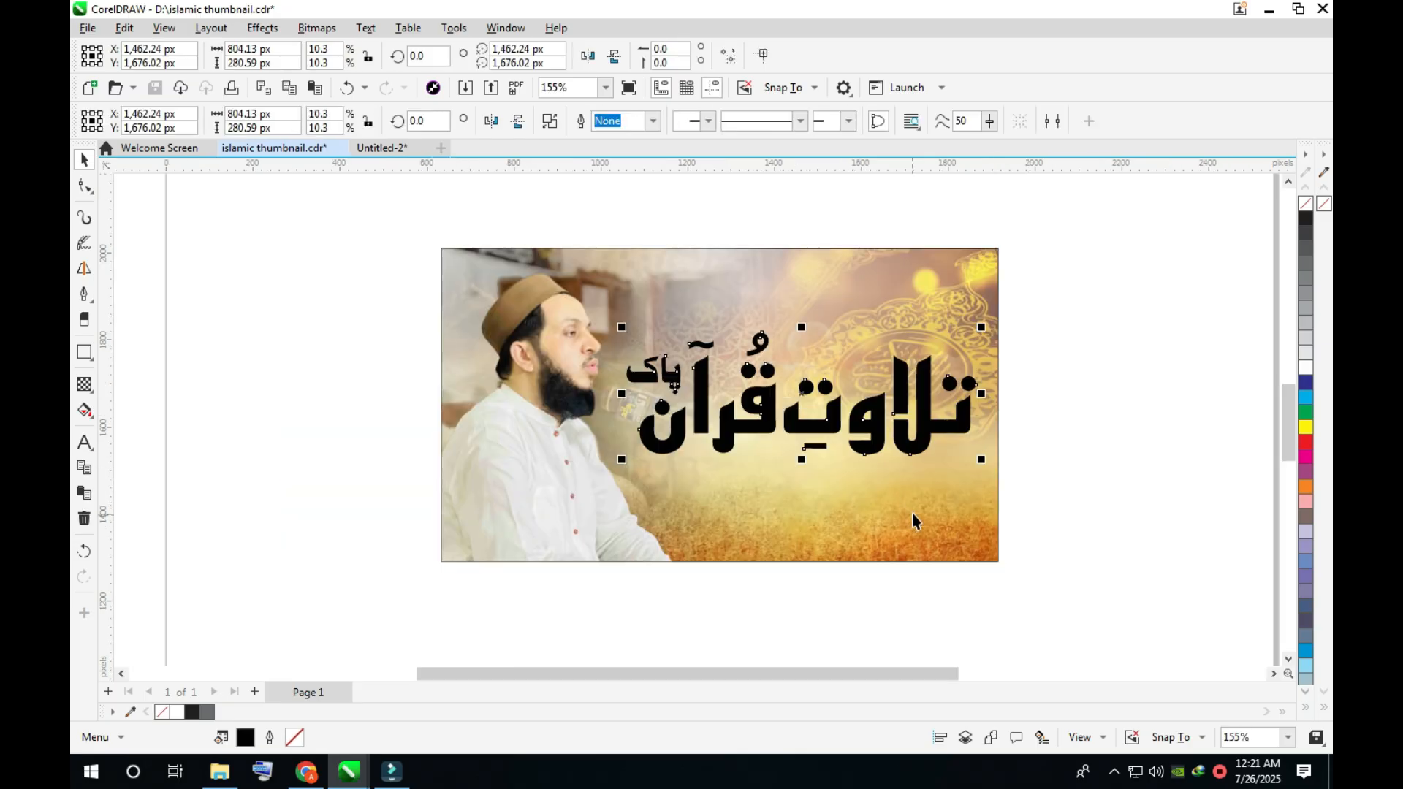
{"action": "left_click", "coordinate": [1306, 442]}
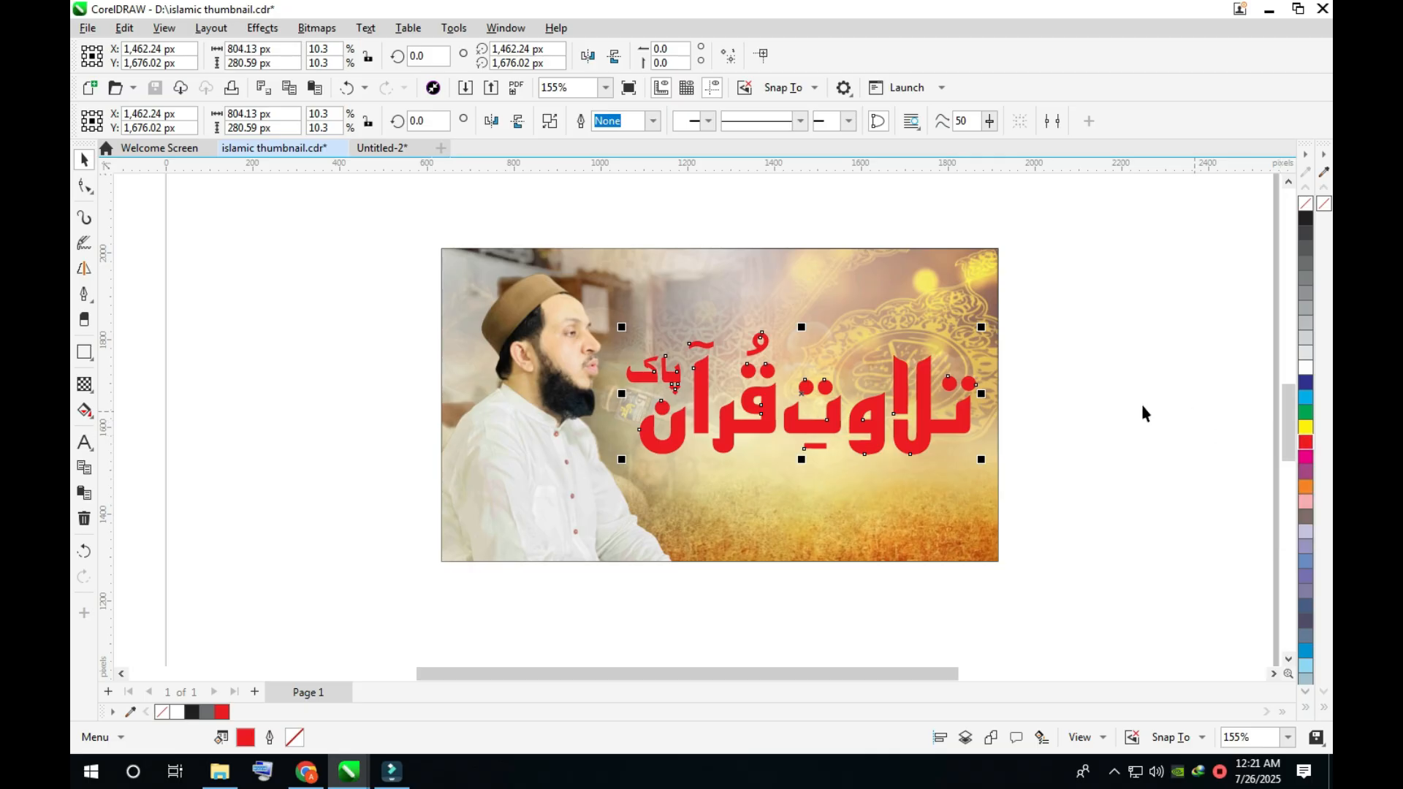
- Duplicate the red title directly above itself and apply the Plastic texture effect with highlight 90, depth 10 and smoothness 41
{"action": "left_click_drag", "start_coordinate": [940, 428], "coordinate": [940, 284]}
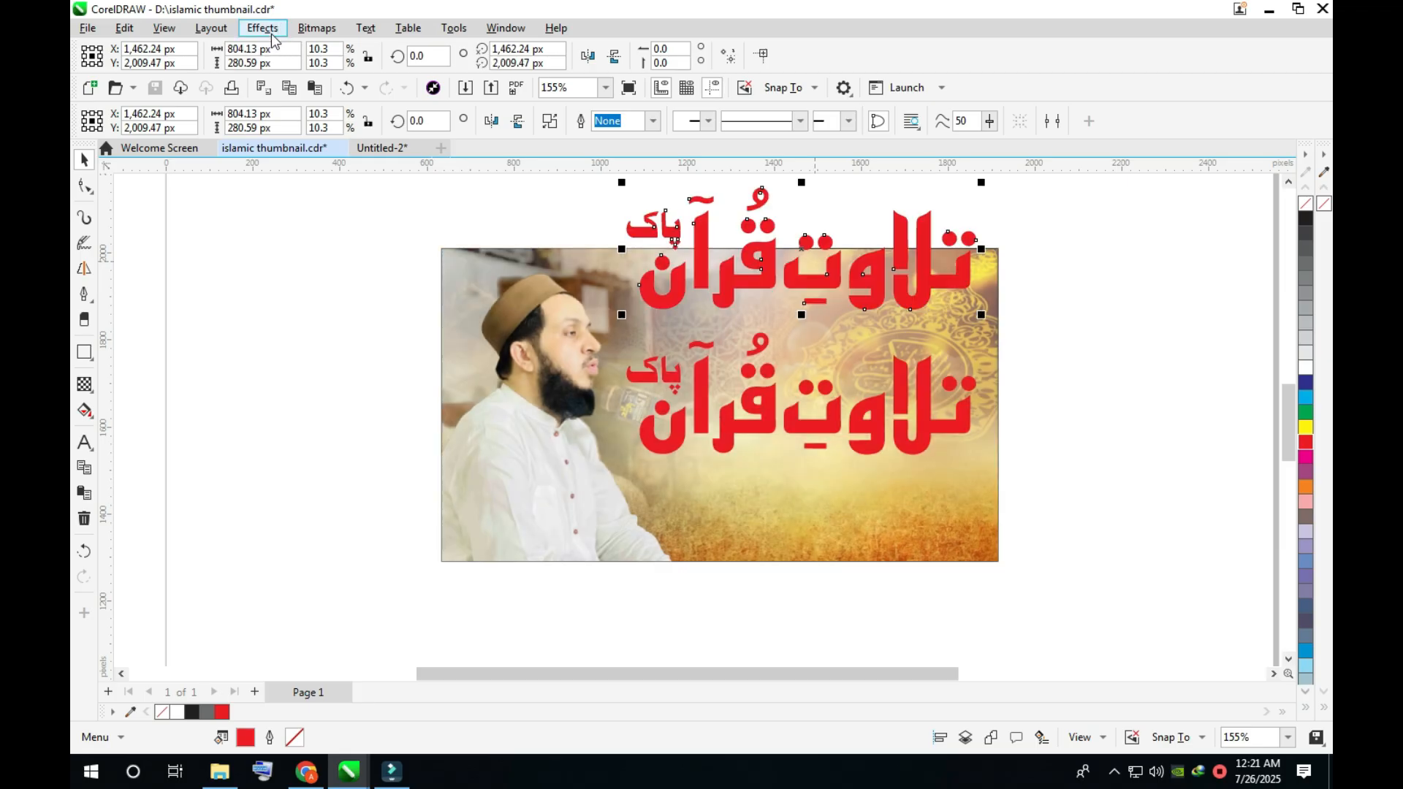
{"action": "left_click", "coordinate": [278, 33]}
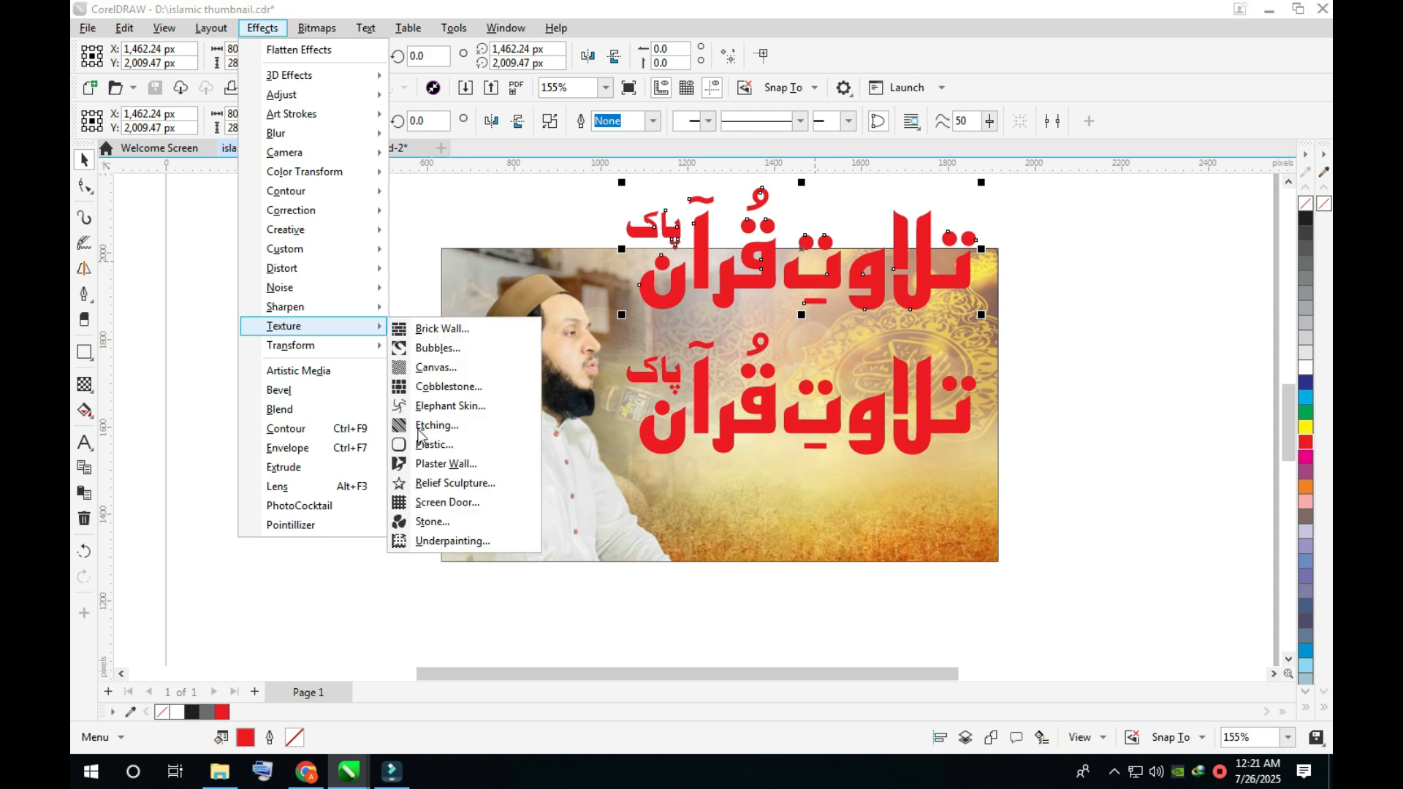
{"action": "left_click", "coordinate": [437, 450]}
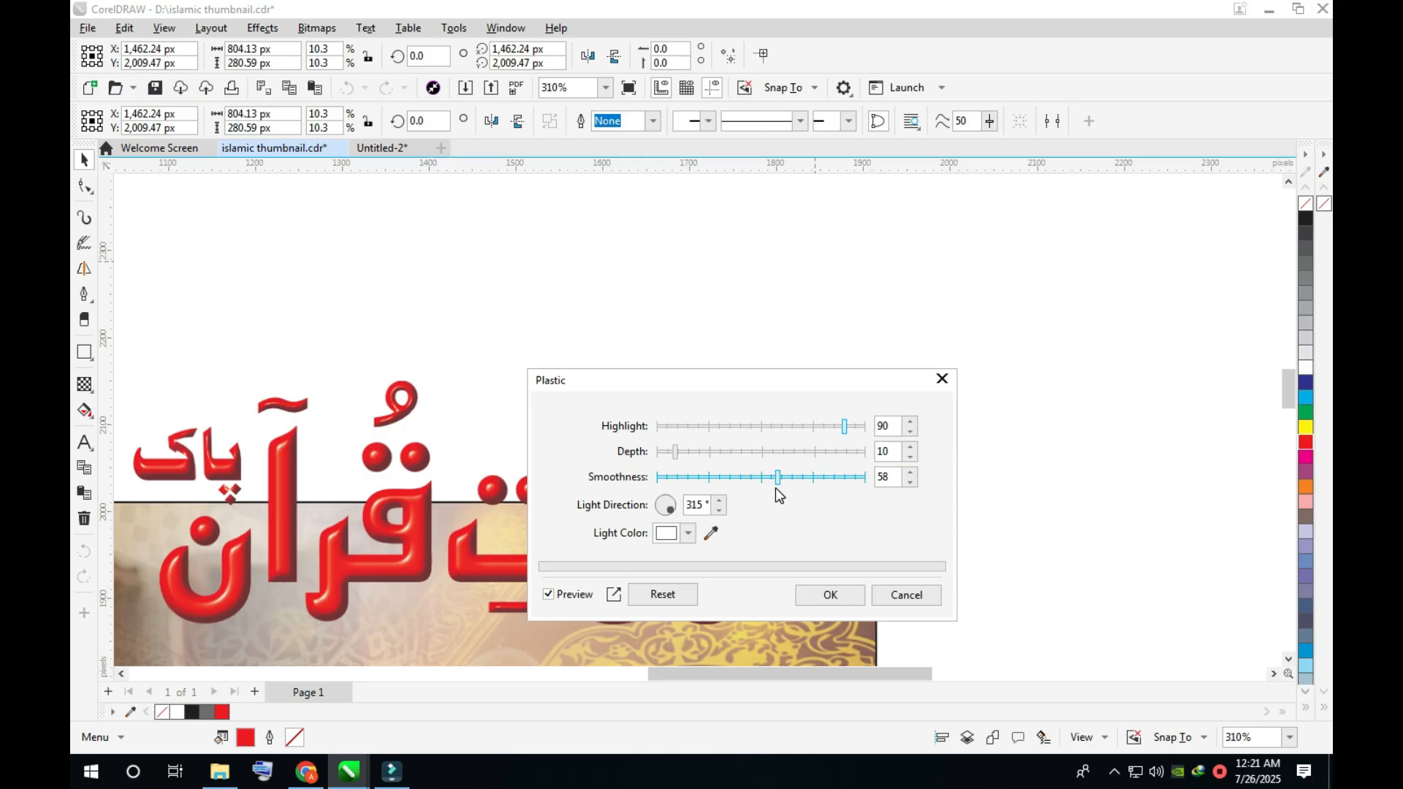
{"action": "left_click_drag", "start_coordinate": [779, 477], "coordinate": [744, 481]}
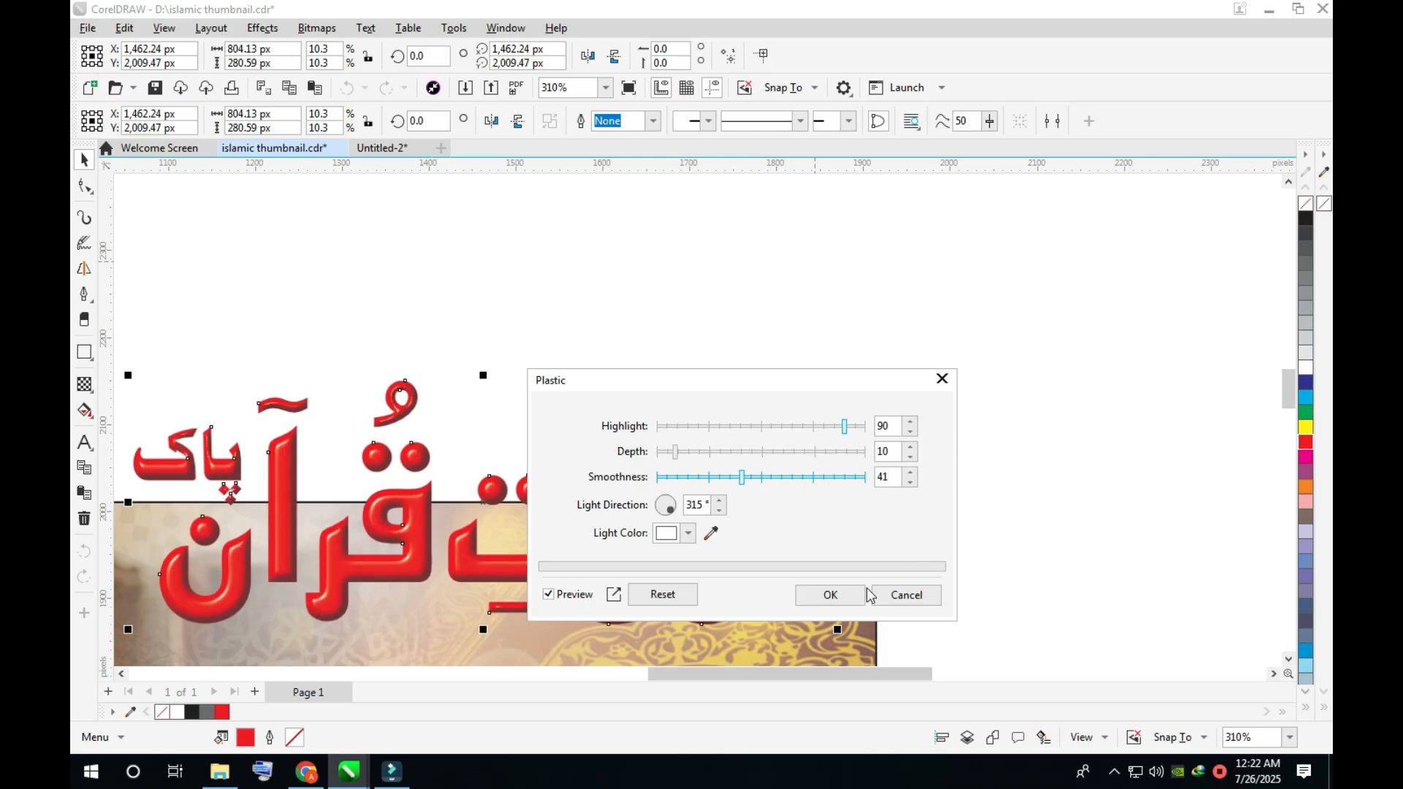
{"action": "left_click", "coordinate": [831, 596]}
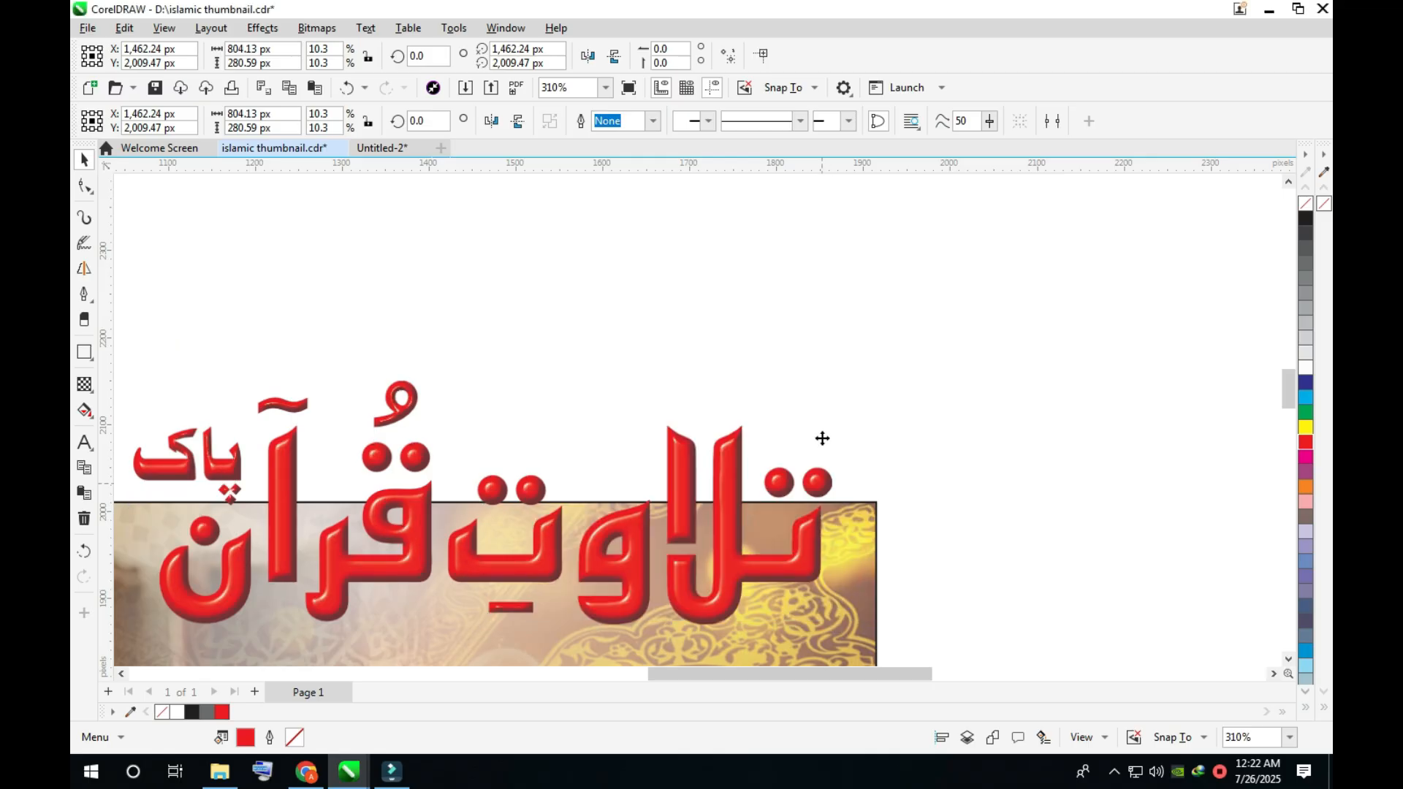
{"action": "key", "text": "Delete"}
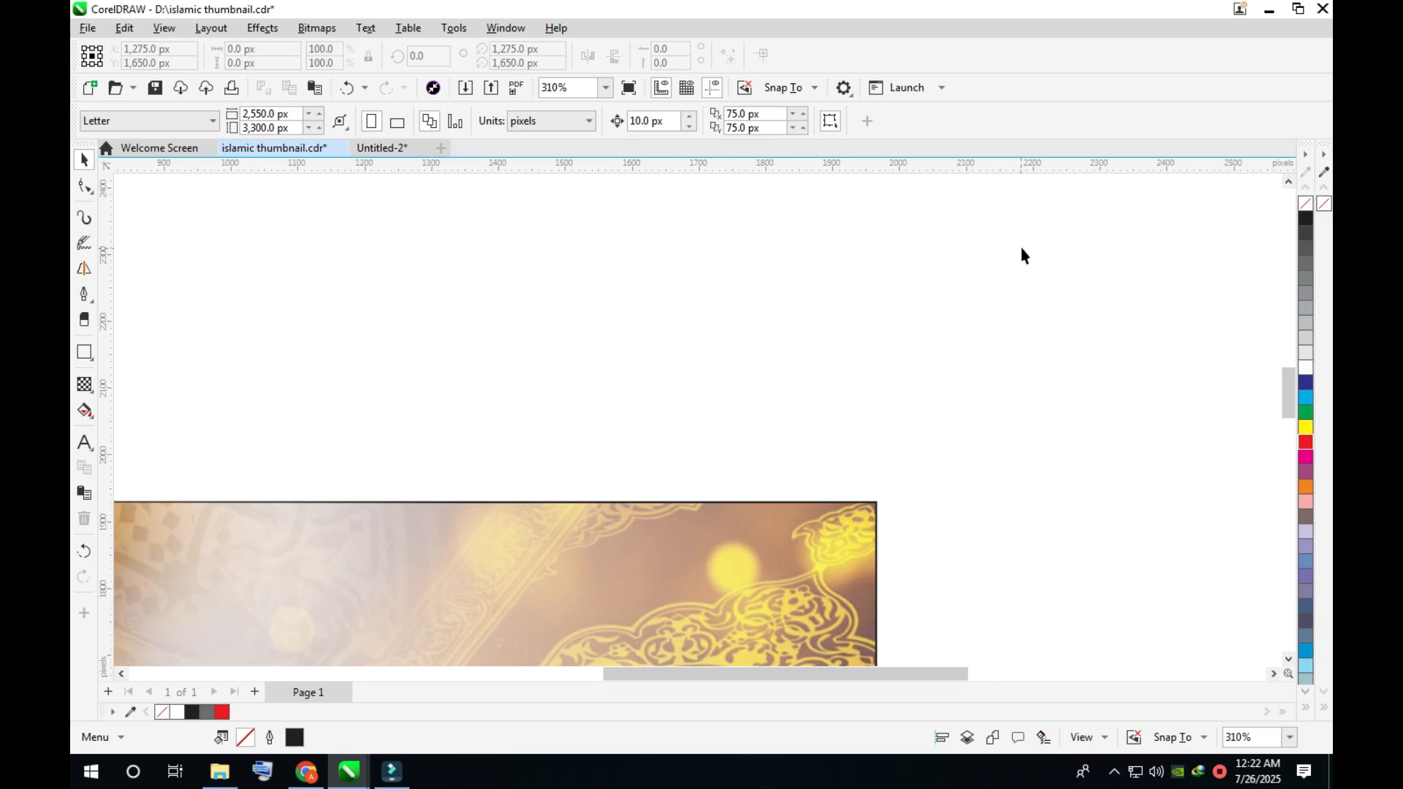
{"action": "key", "text": "ctrl+z"}
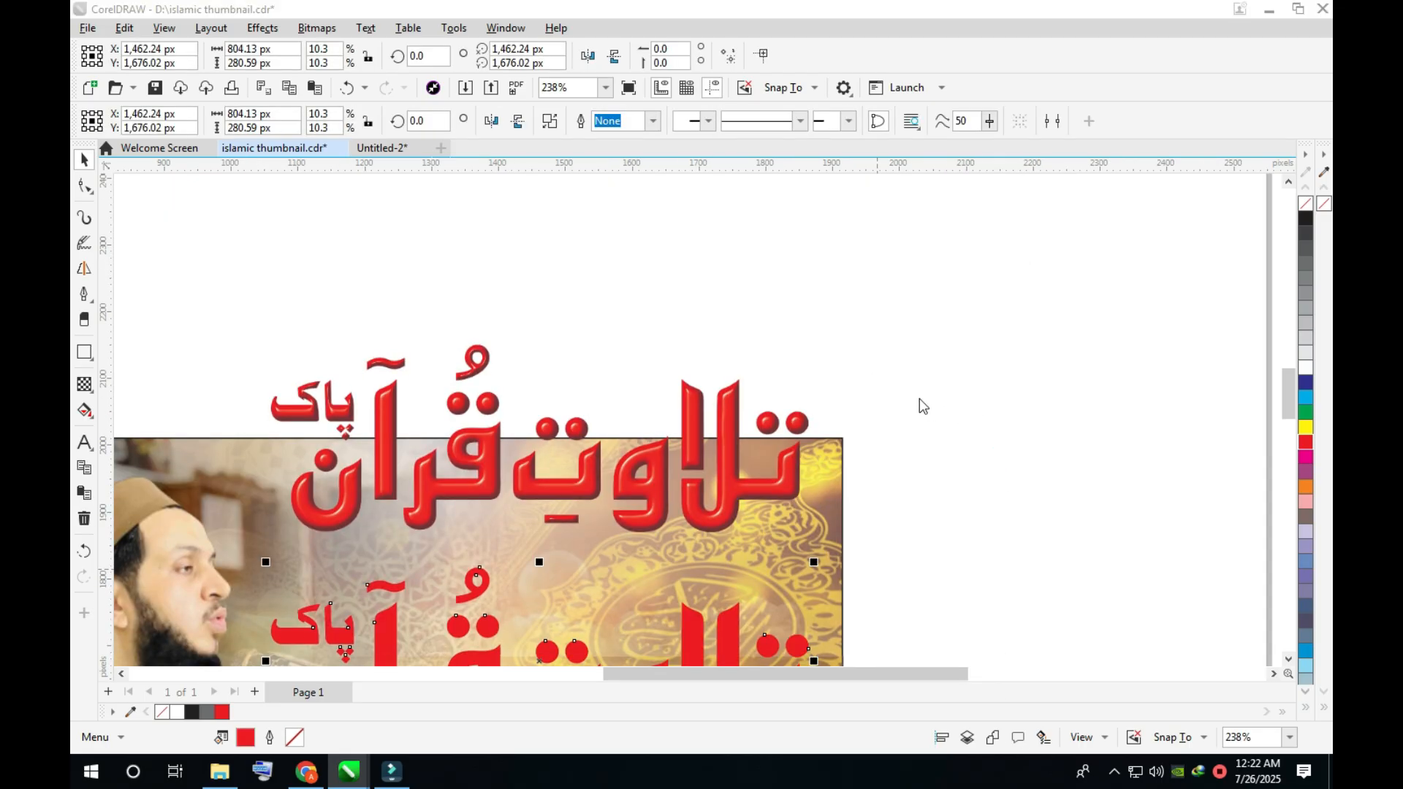
- Fill the lower plain title with a rich black of C 50, M 50, Y 50, K 100
{"action": "key", "text": "shift+F11"}
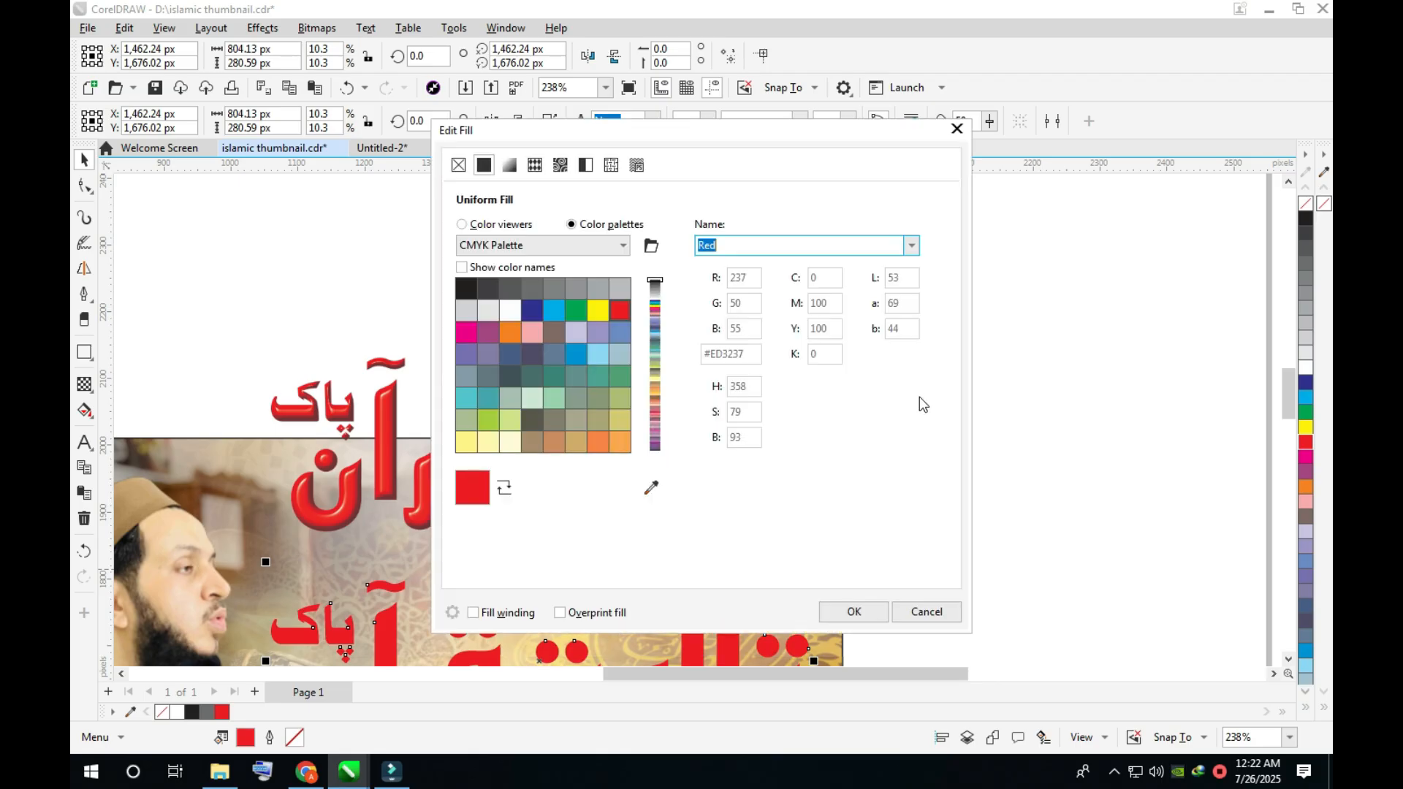
{"action": "left_click", "coordinate": [514, 225]}
{"action": "left_click_drag", "start_coordinate": [824, 333], "coordinate": [728, 362]}
{"action": "type", "text": "50"}
{"action": "key", "text": "Tab"}
{"action": "type", "text": "50"}
{"action": "key", "text": "Tab"}
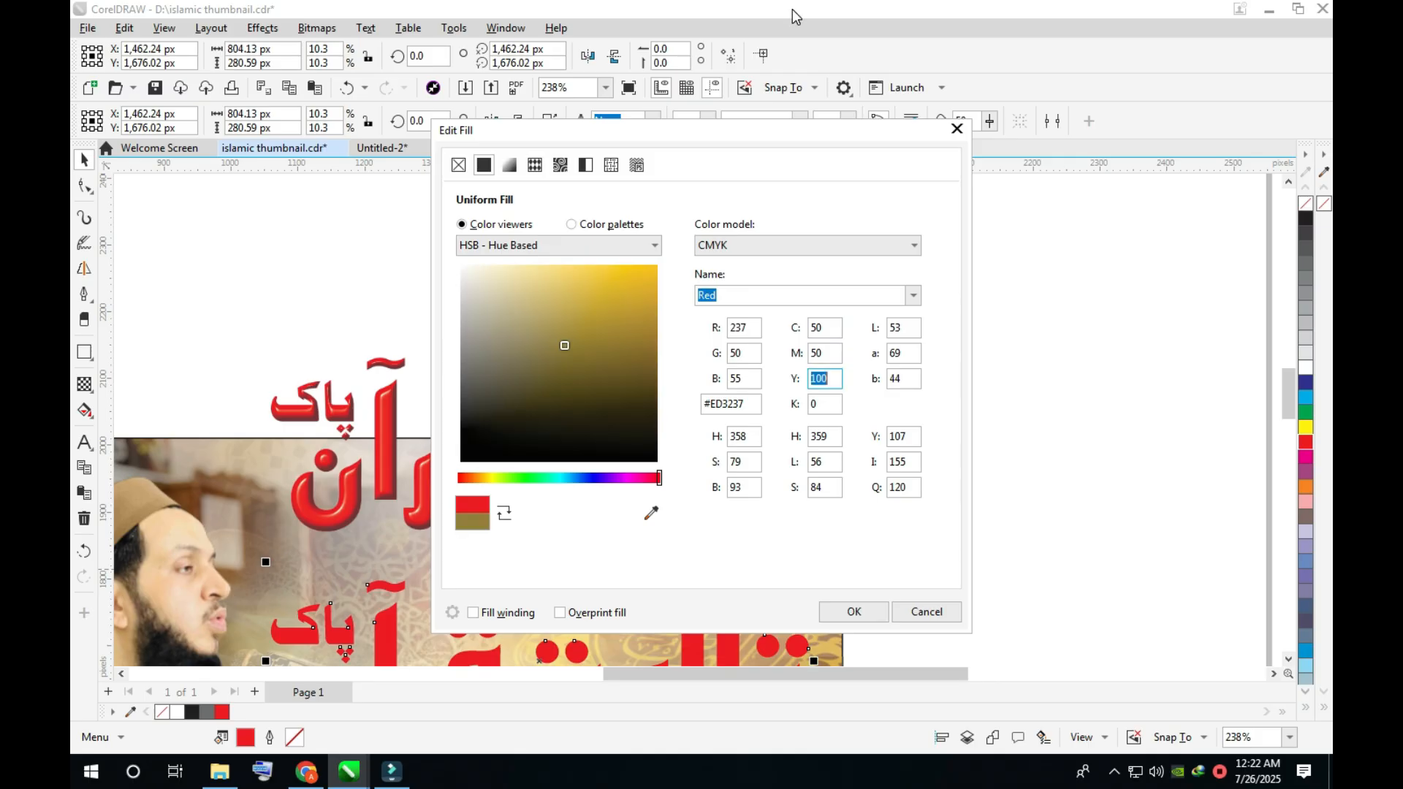
{"action": "type", "text": "50"}
{"action": "key", "text": "Tab"}
{"action": "type", "text": "100"}
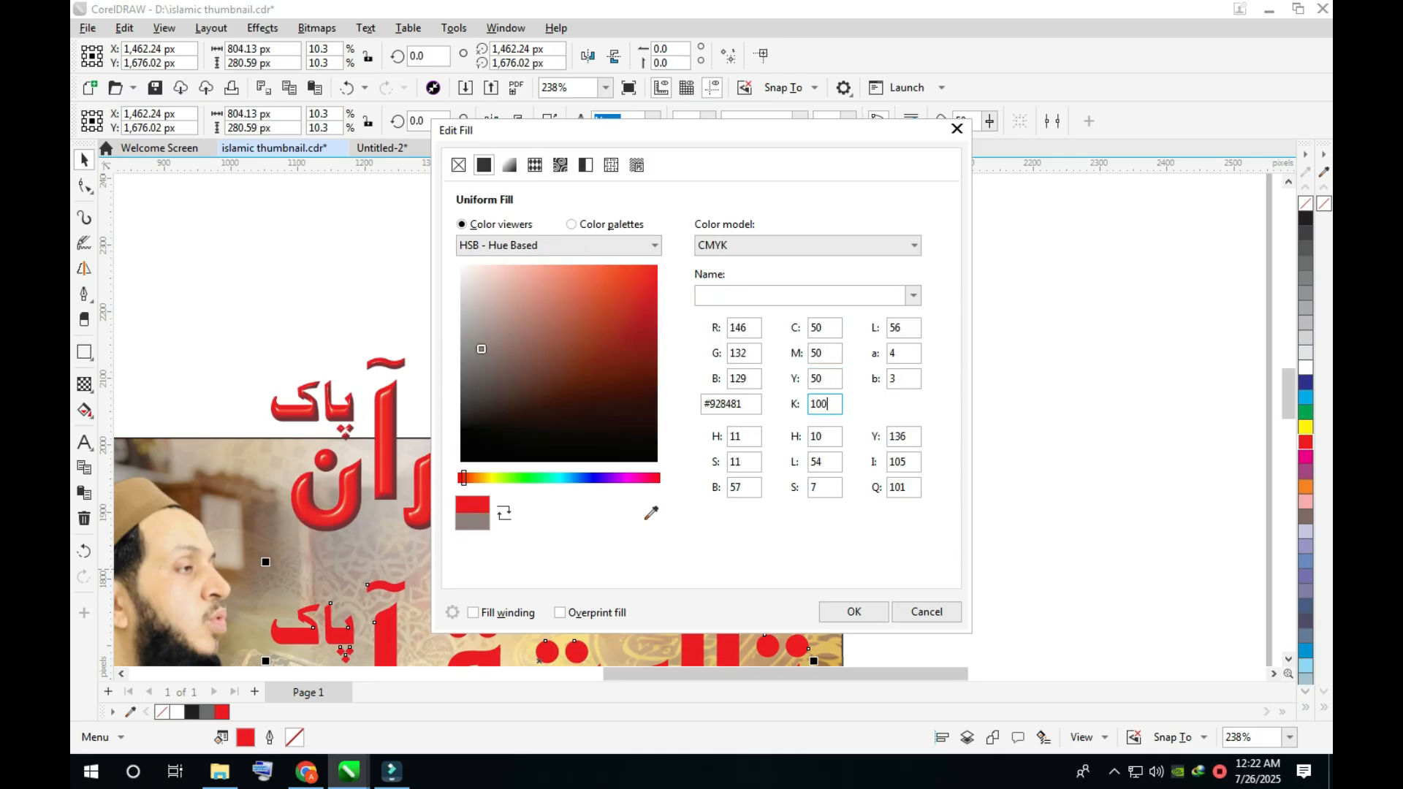
{"action": "key", "text": "Return"}
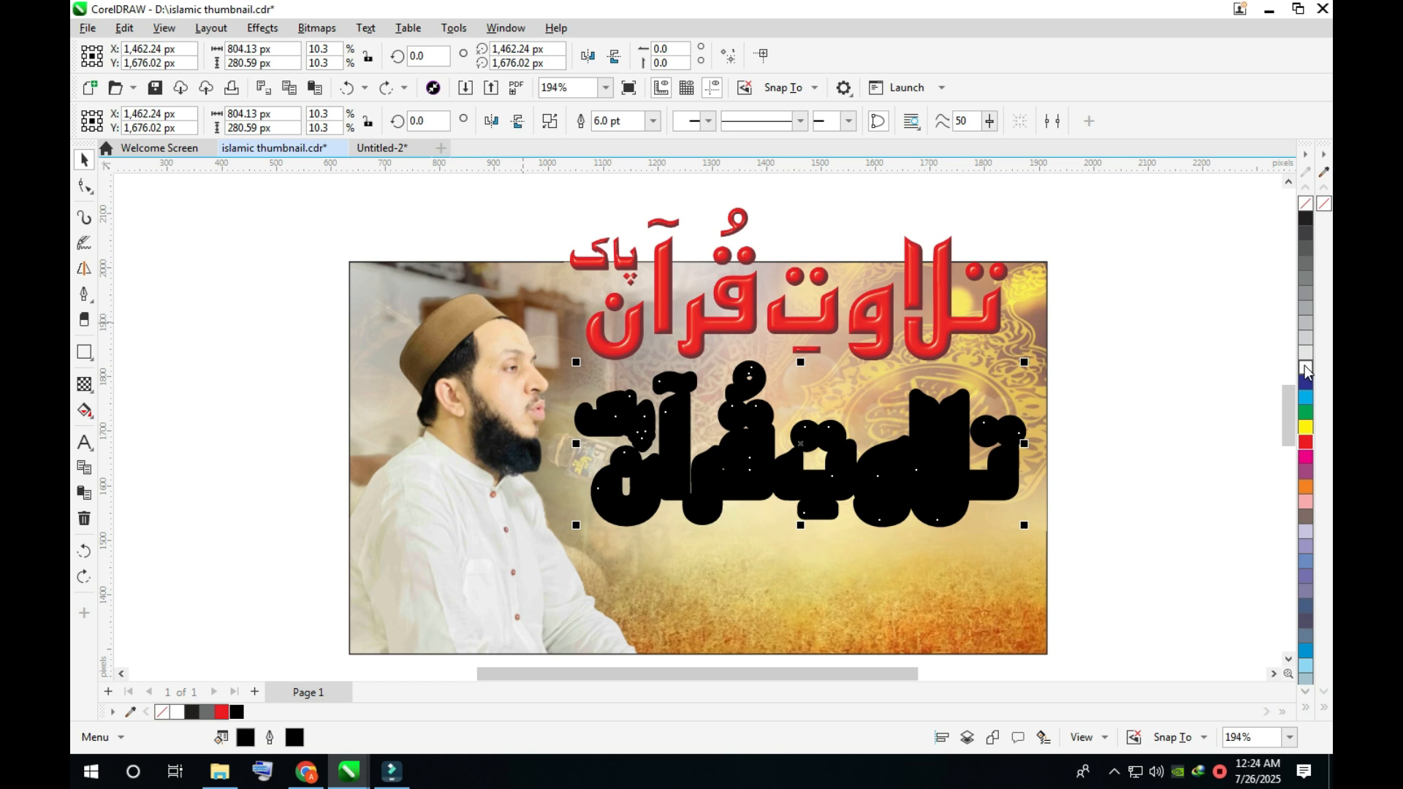
- Give the title copy above the black one a white fill and a 3 pt white outline behind the fill
{"action": "left_click", "coordinate": [1306, 369]}
{"action": "right_click", "coordinate": [1305, 368]}
{"action": "key", "text": "F12"}
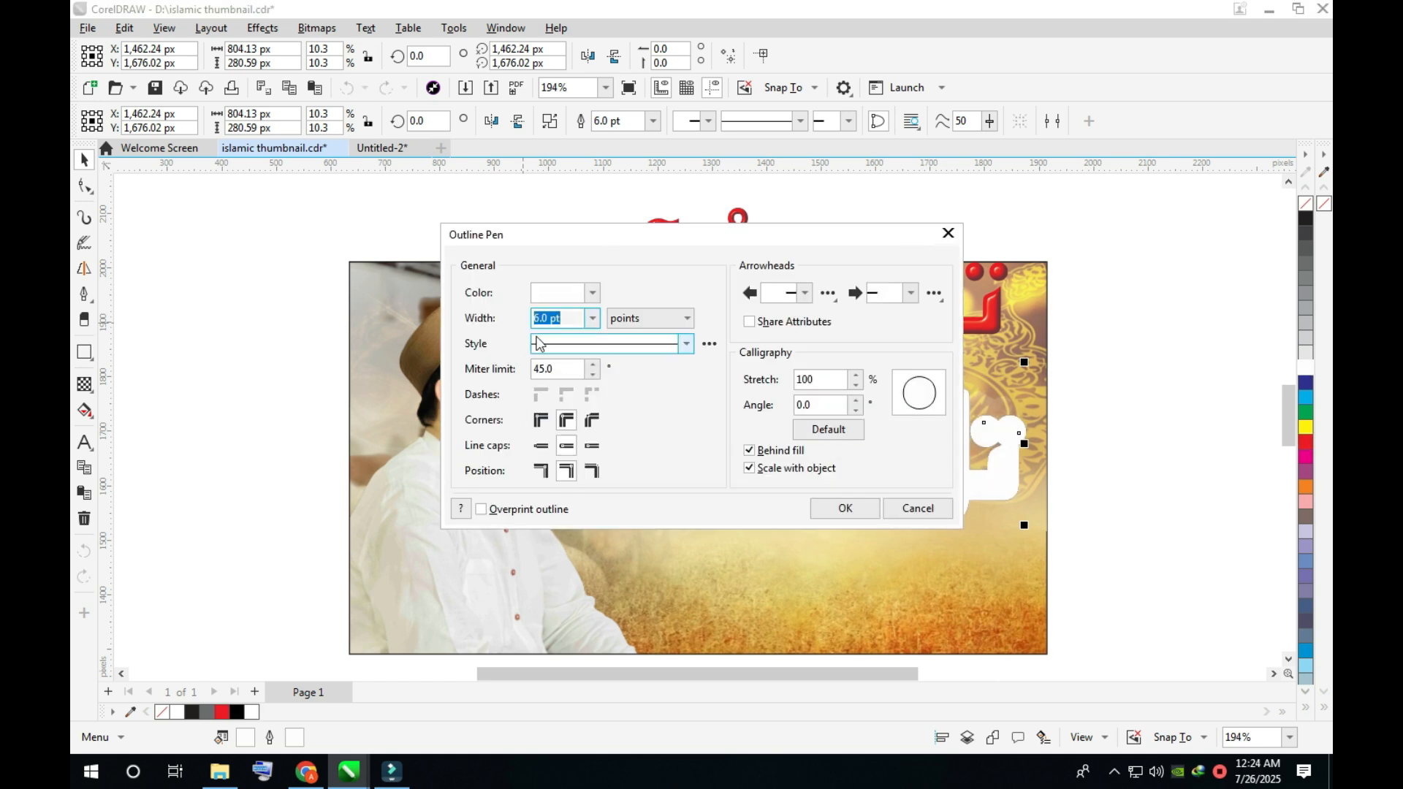
{"action": "left_click_drag", "start_coordinate": [539, 323], "coordinate": [524, 326]}
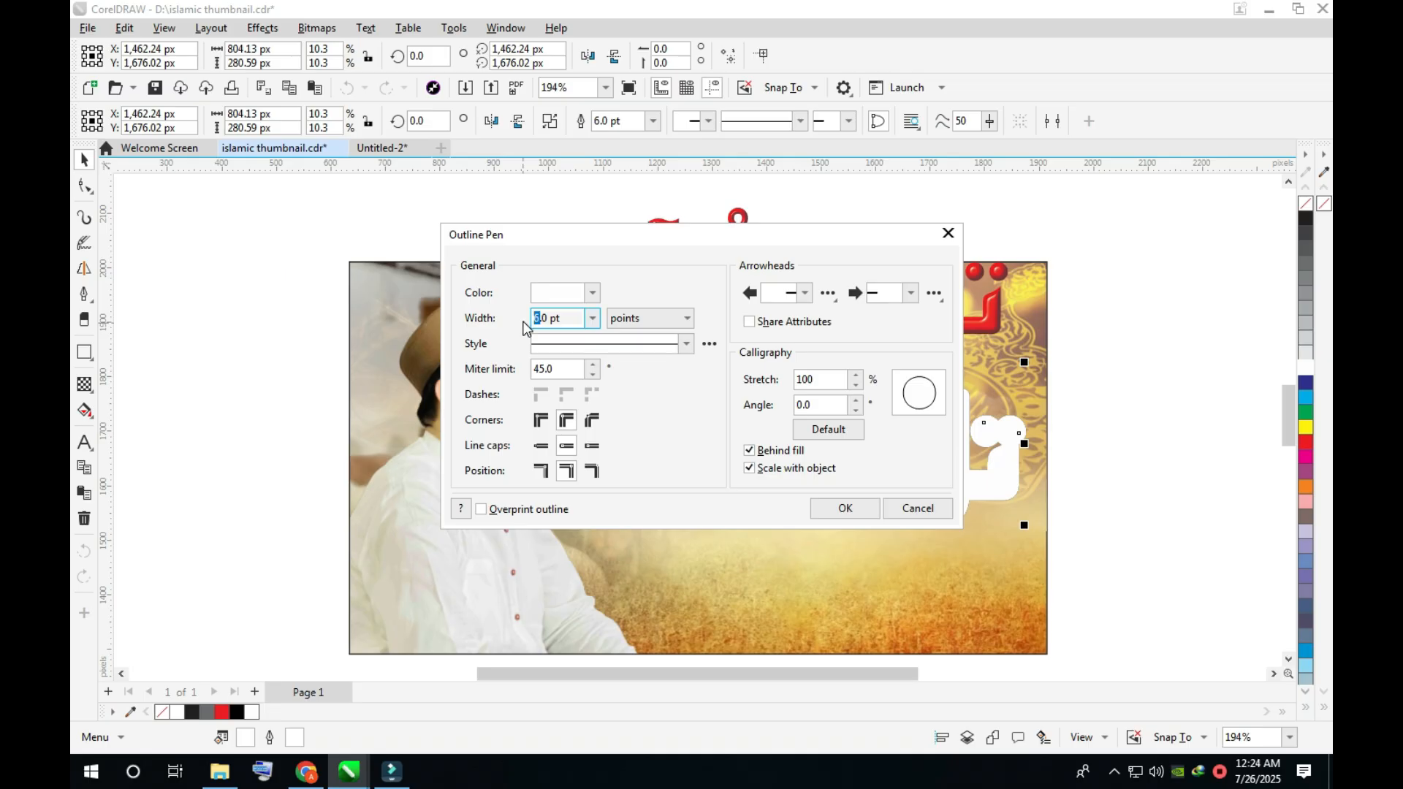
{"action": "key", "text": "BackSpace"}
{"action": "key", "text": "BackSpace"}
{"action": "type", "text": "4"}
{"action": "key", "text": "Return"}
{"action": "left_click", "coordinate": [1039, 423]}
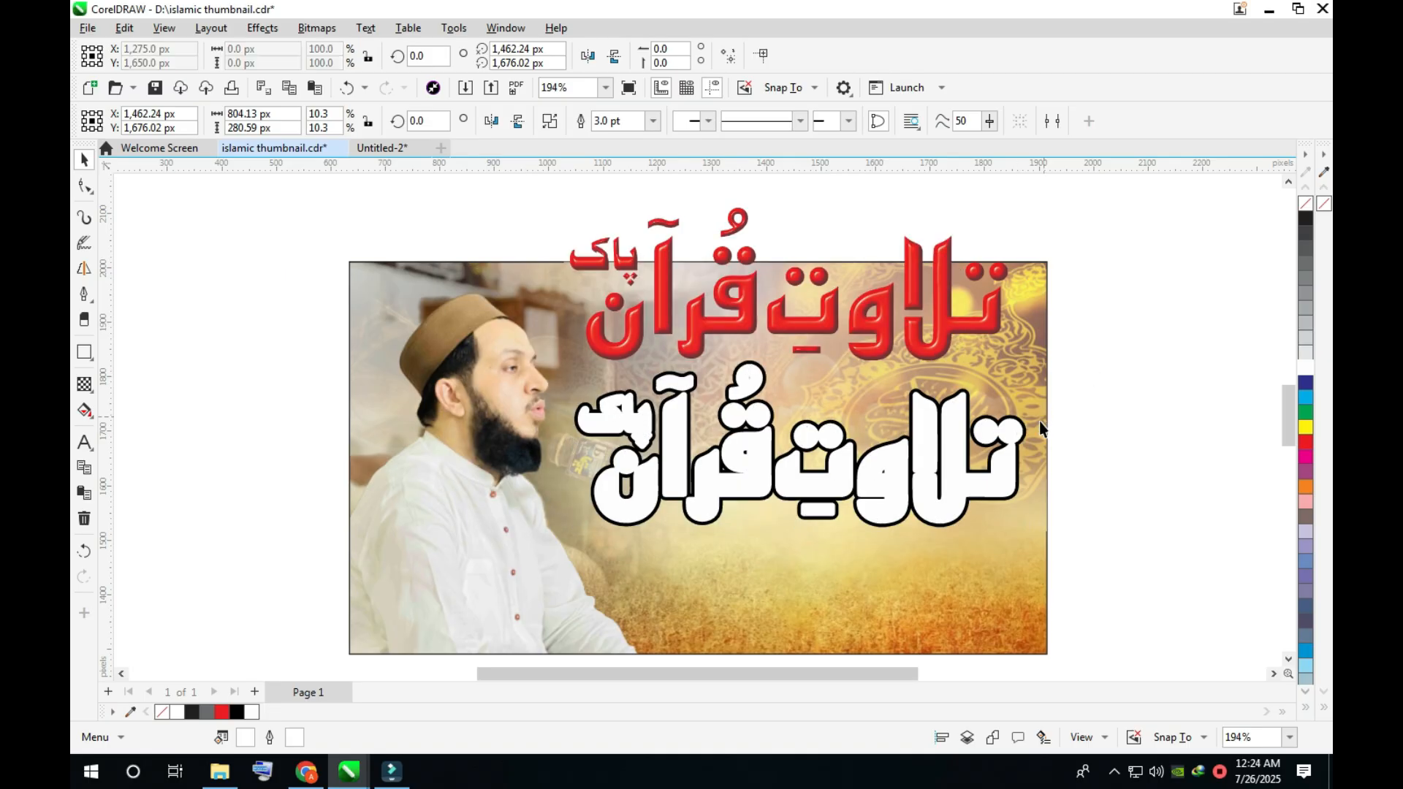
- Move the white title copy aside and thicken the outline of the black title behind it
{"action": "left_click_drag", "start_coordinate": [998, 474], "coordinate": [968, 474]}
{"action": "left_click", "coordinate": [1015, 479]}
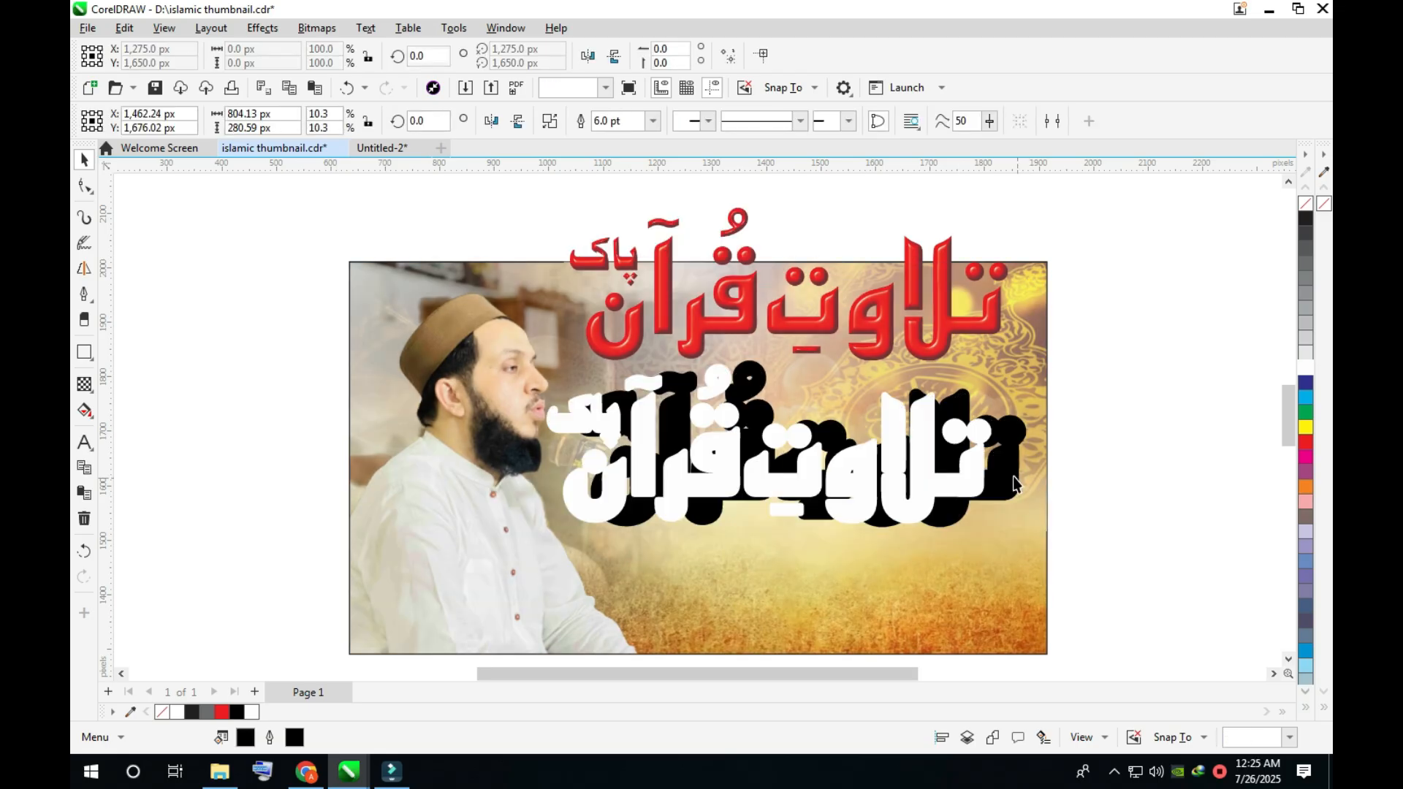
{"action": "key", "text": "F12"}
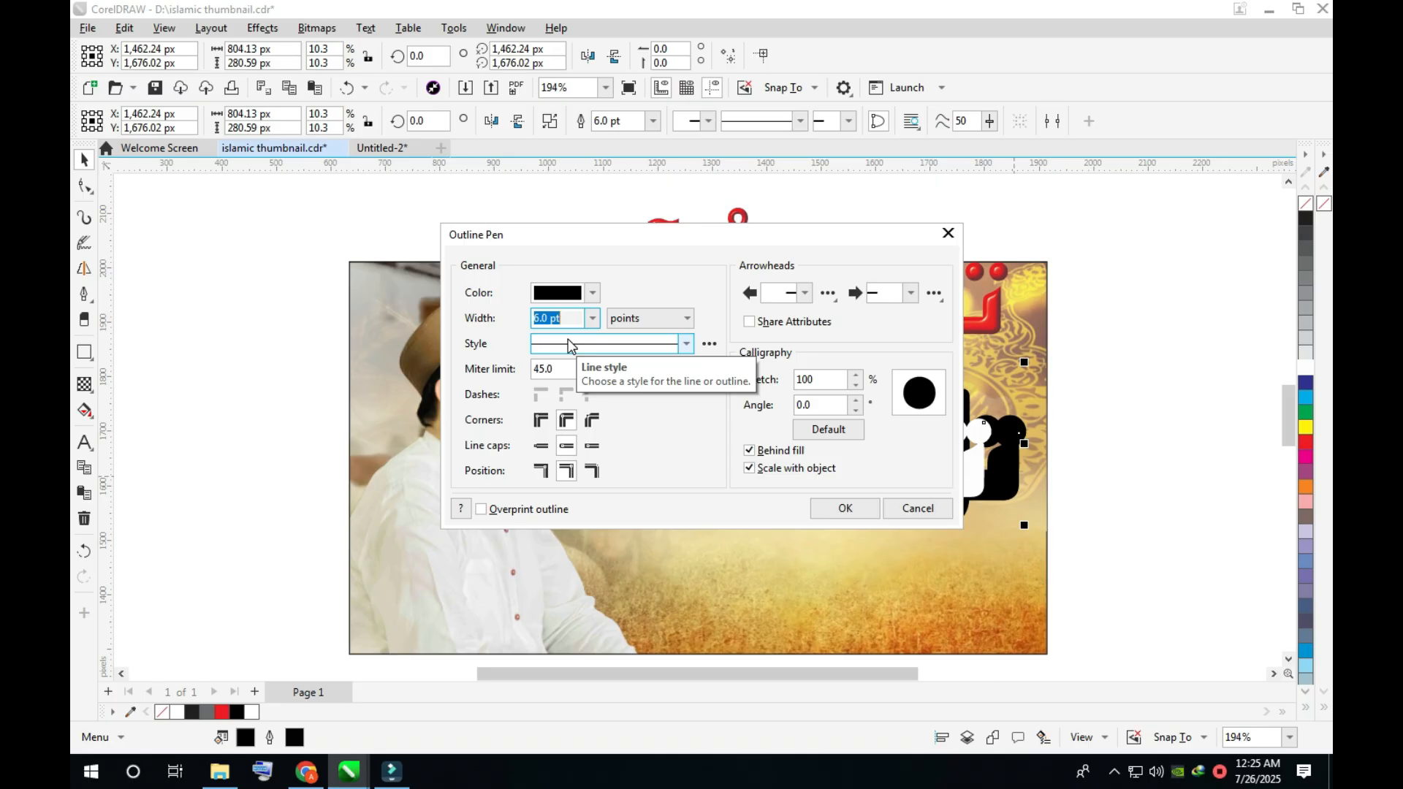
{"action": "key", "text": "Return"}
- Select the red, white and black title copies and centre them on each other horizontally and vertically
{"action": "left_click", "coordinate": [870, 342]}
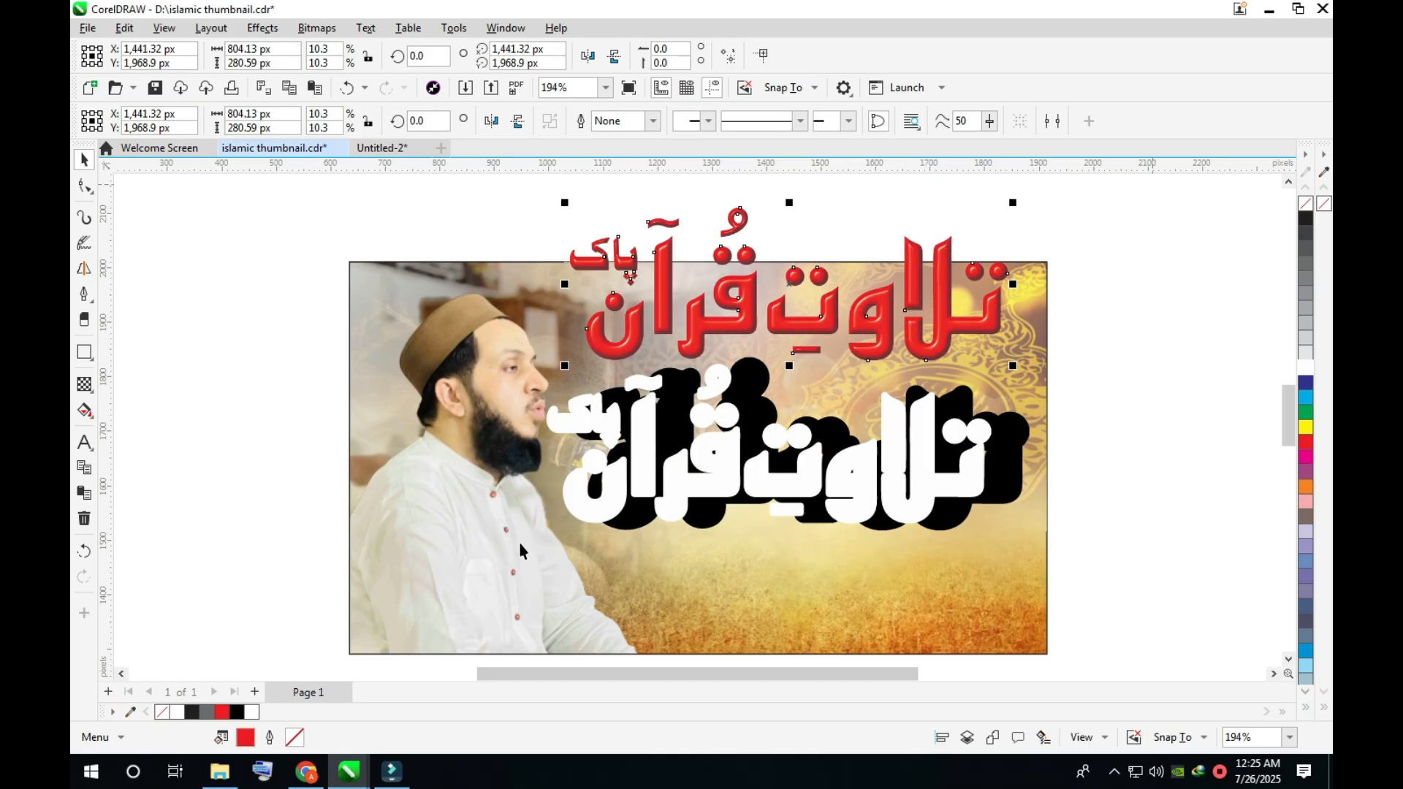
{"action": "key", "text": "Escape"}
{"action": "left_click_drag", "start_coordinate": [506, 573], "coordinate": [1071, 192]}
{"action": "key", "text": "c"}
{"action": "key", "text": "e"}
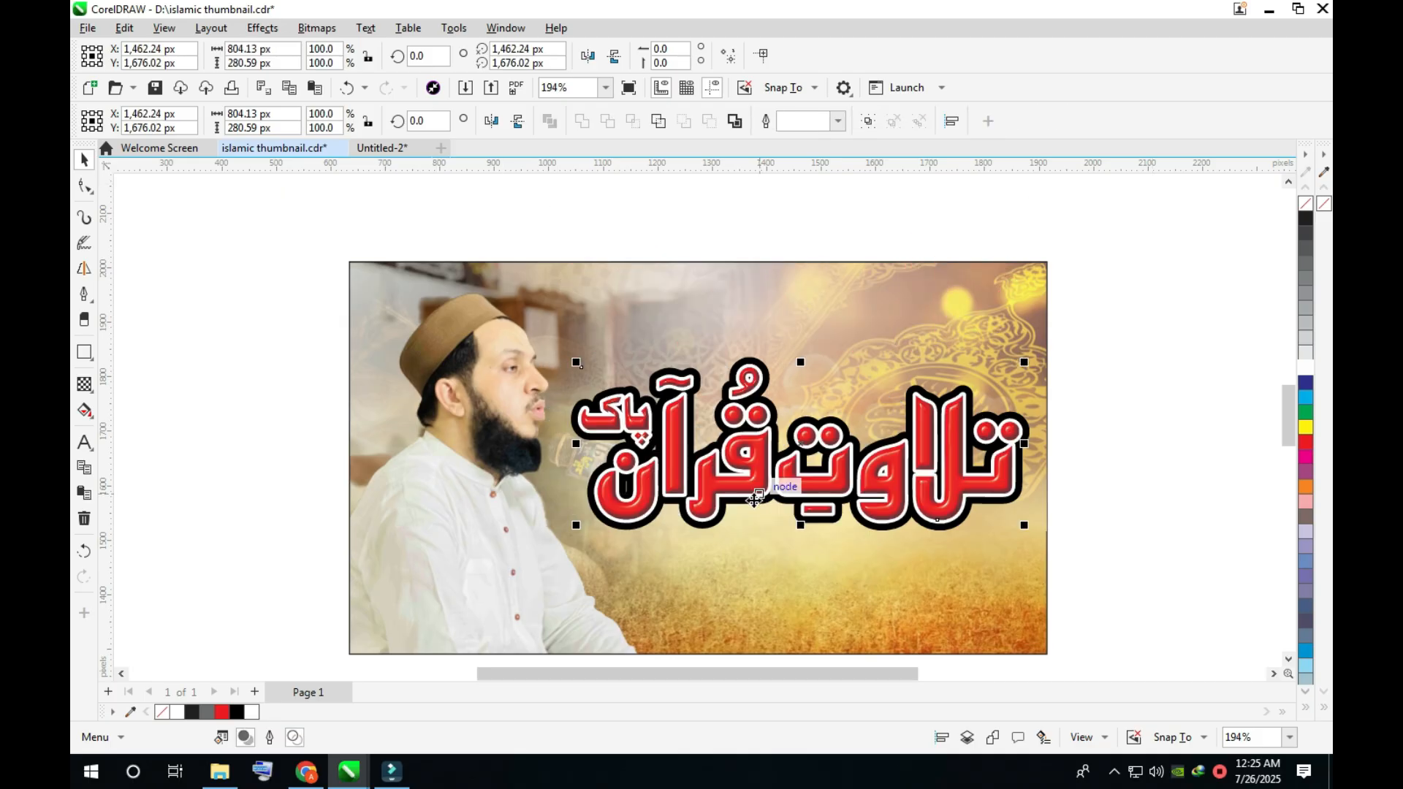
- Draw a flat ellipse about 98 × 12 px just beneath the title and give it a white fill and no outline
{"action": "left_click", "coordinate": [84, 351]}
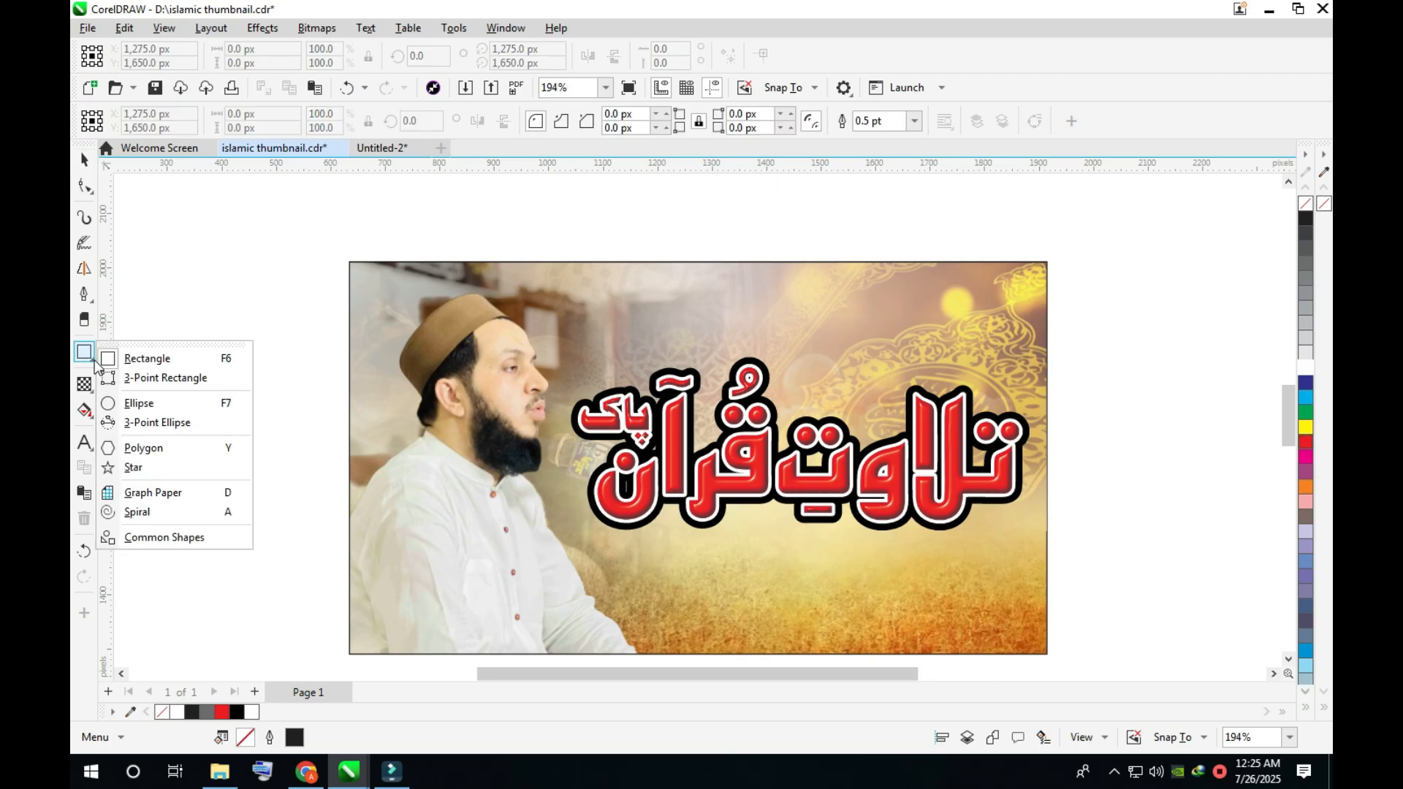
{"action": "left_click", "coordinate": [156, 404]}
{"action": "left_click_drag", "start_coordinate": [736, 521], "coordinate": [791, 525]}
{"action": "scroll", "coordinate": [790, 526], "scroll_direction": "up", "scroll_amount": 2}
{"action": "left_click", "coordinate": [1306, 352]}
{"action": "right_click", "coordinate": [1307, 204]}
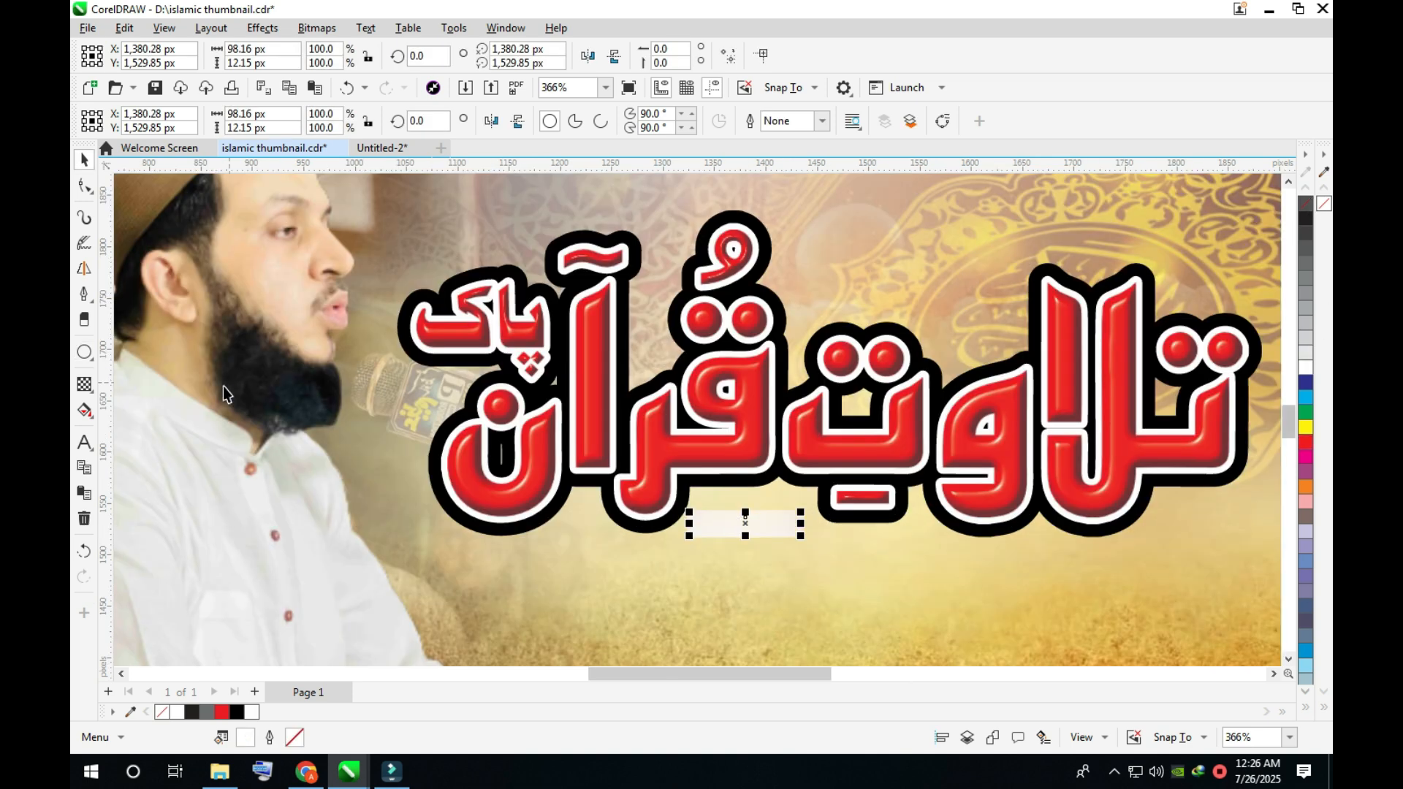
- Fade the ellipse outward with an elliptical fountain transparency and enlarge it to about 152 × 19 px
{"action": "left_click", "coordinate": [84, 385]}
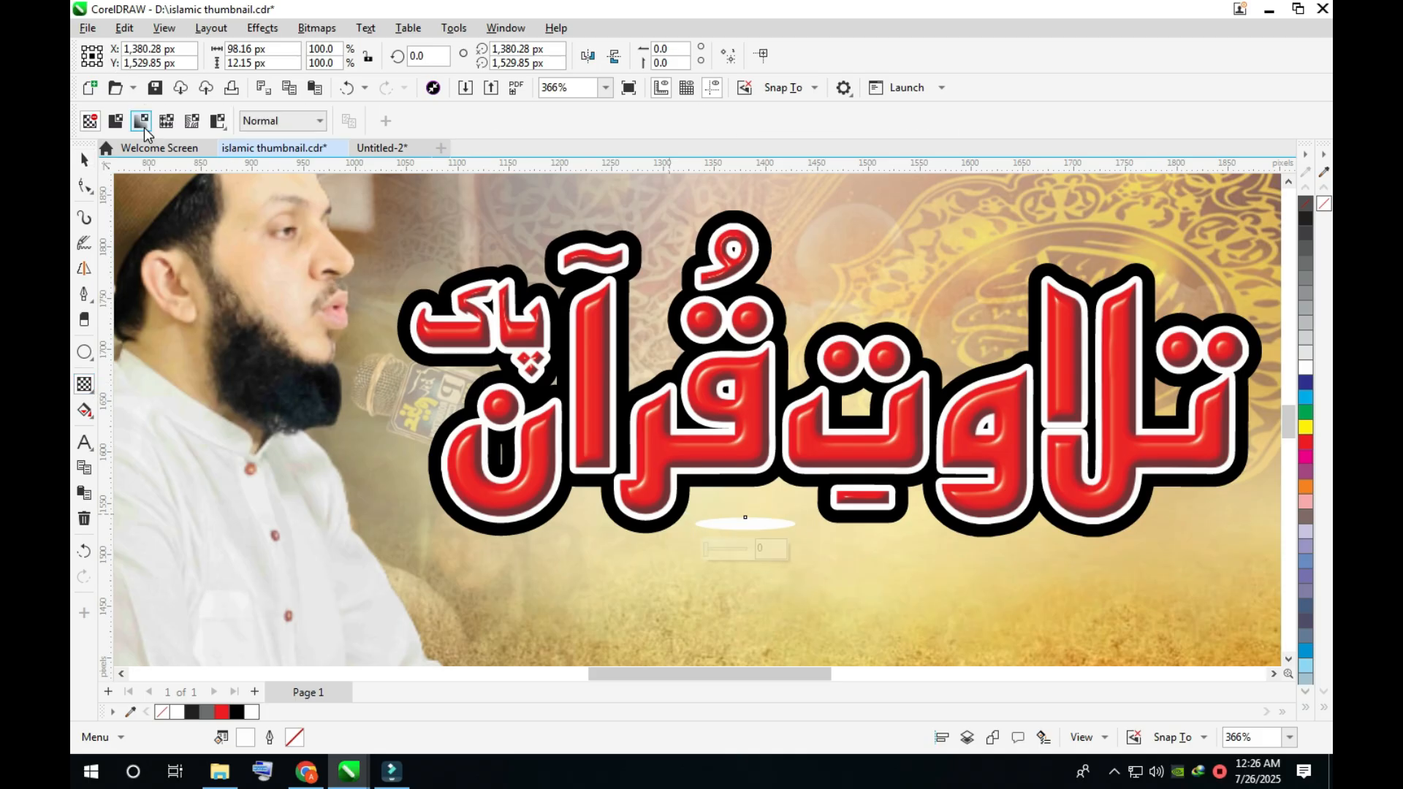
{"action": "left_click", "coordinate": [141, 121]}
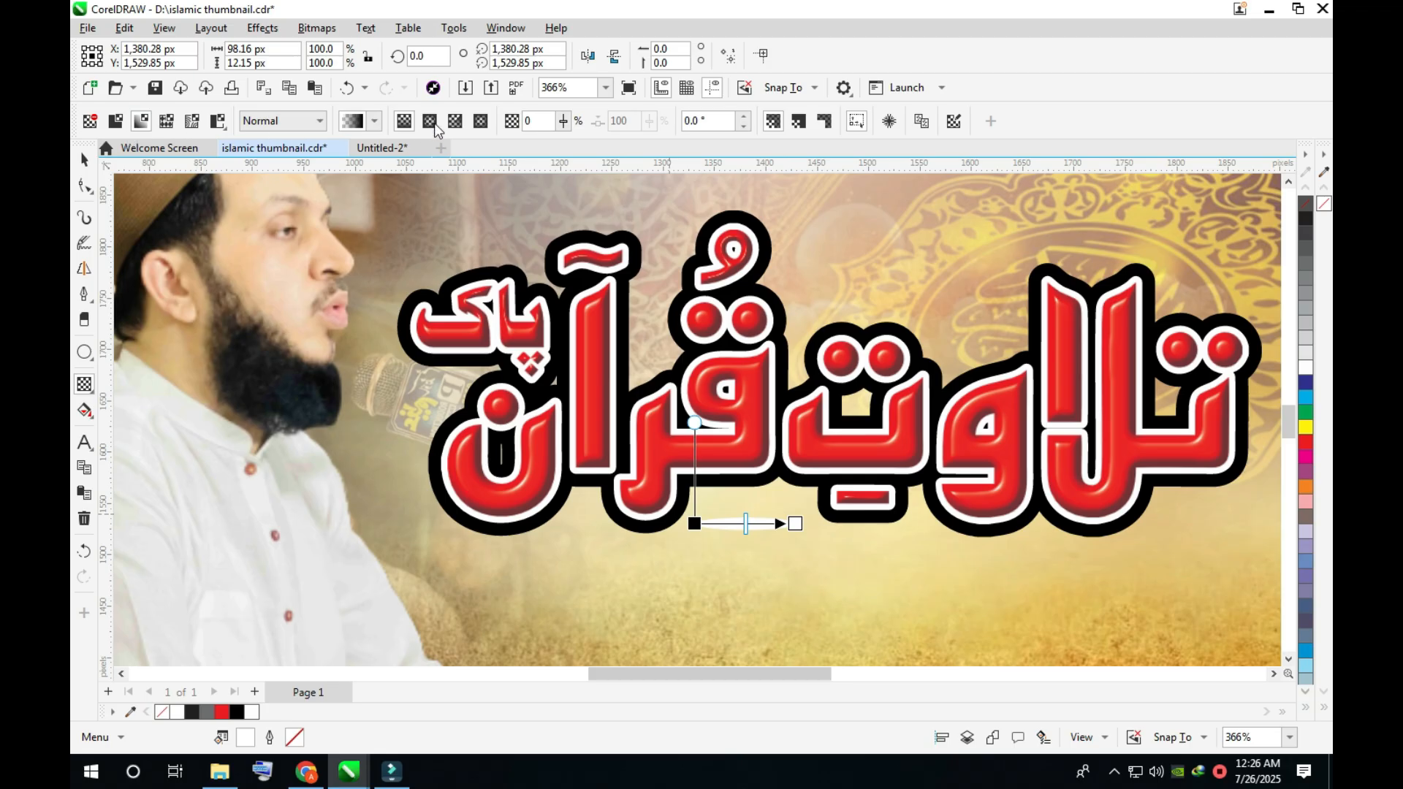
{"action": "left_click", "coordinate": [430, 121]}
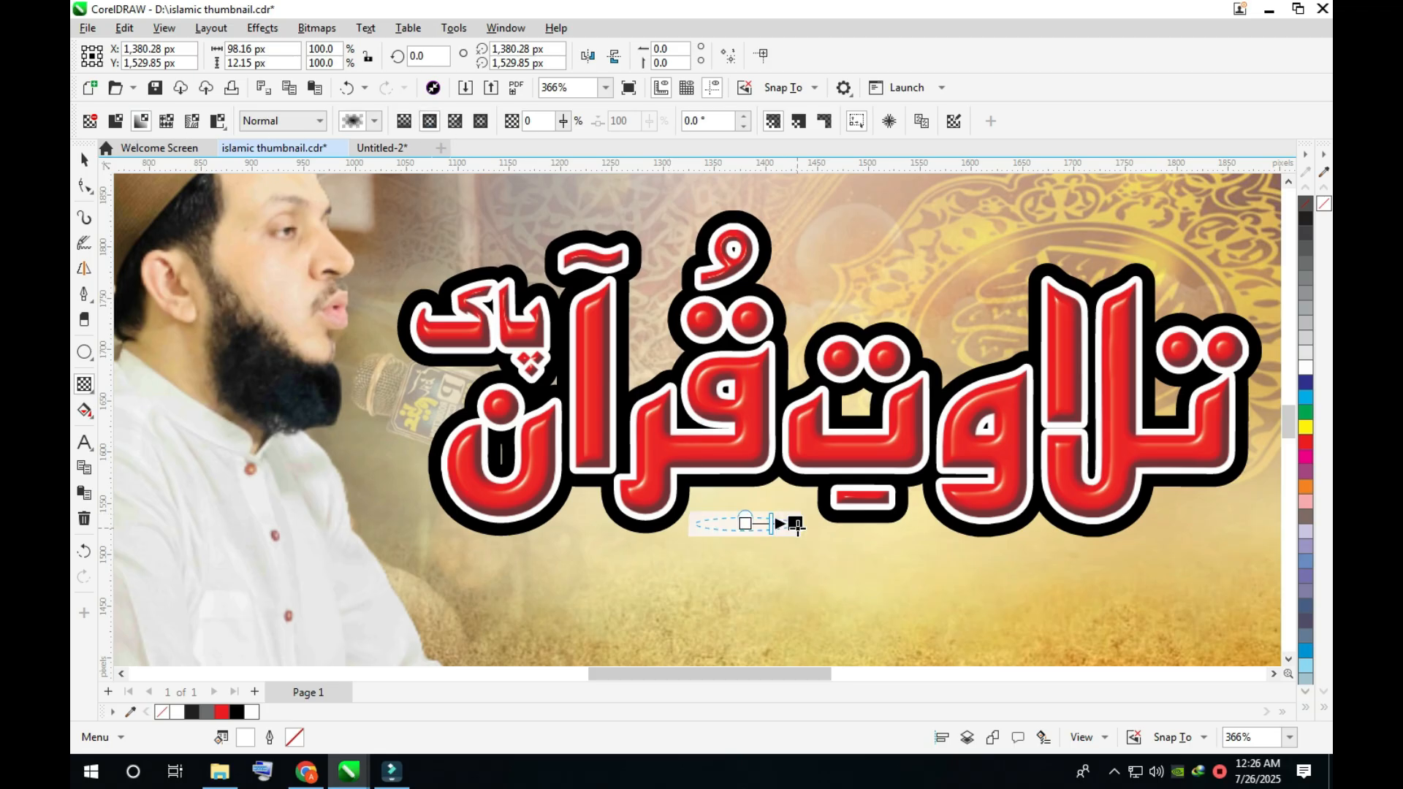
{"action": "key", "text": "space"}
{"action": "left_click_drag", "start_coordinate": [802, 537], "coordinate": [831, 540]}
{"action": "left_click", "coordinate": [757, 526]}
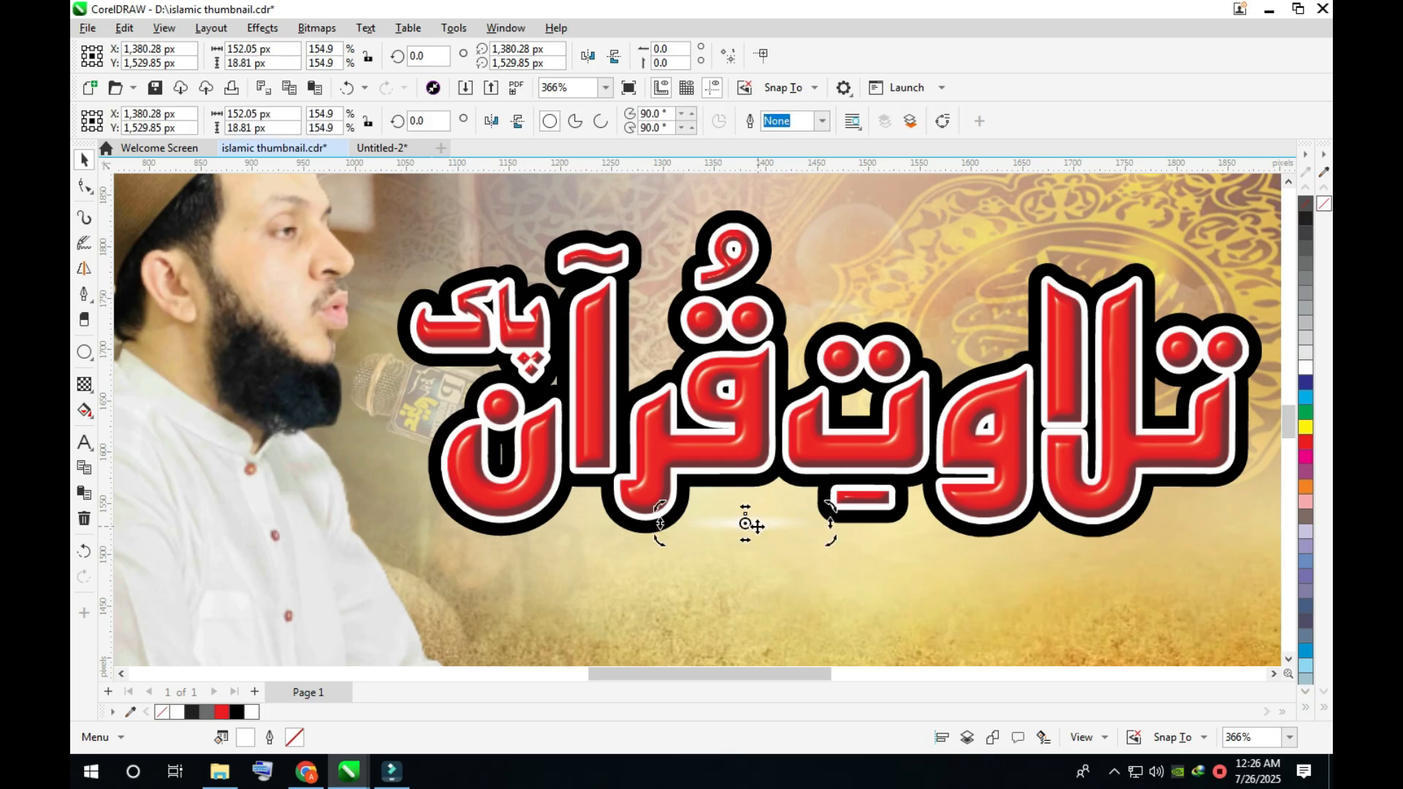
- Try to fill the faded ellipse beneath the title with black
{"action": "left_click", "coordinate": [753, 526]}
{"action": "key", "text": "z"}
{"action": "left_click_drag", "start_coordinate": [647, 448], "coordinate": [883, 568]}
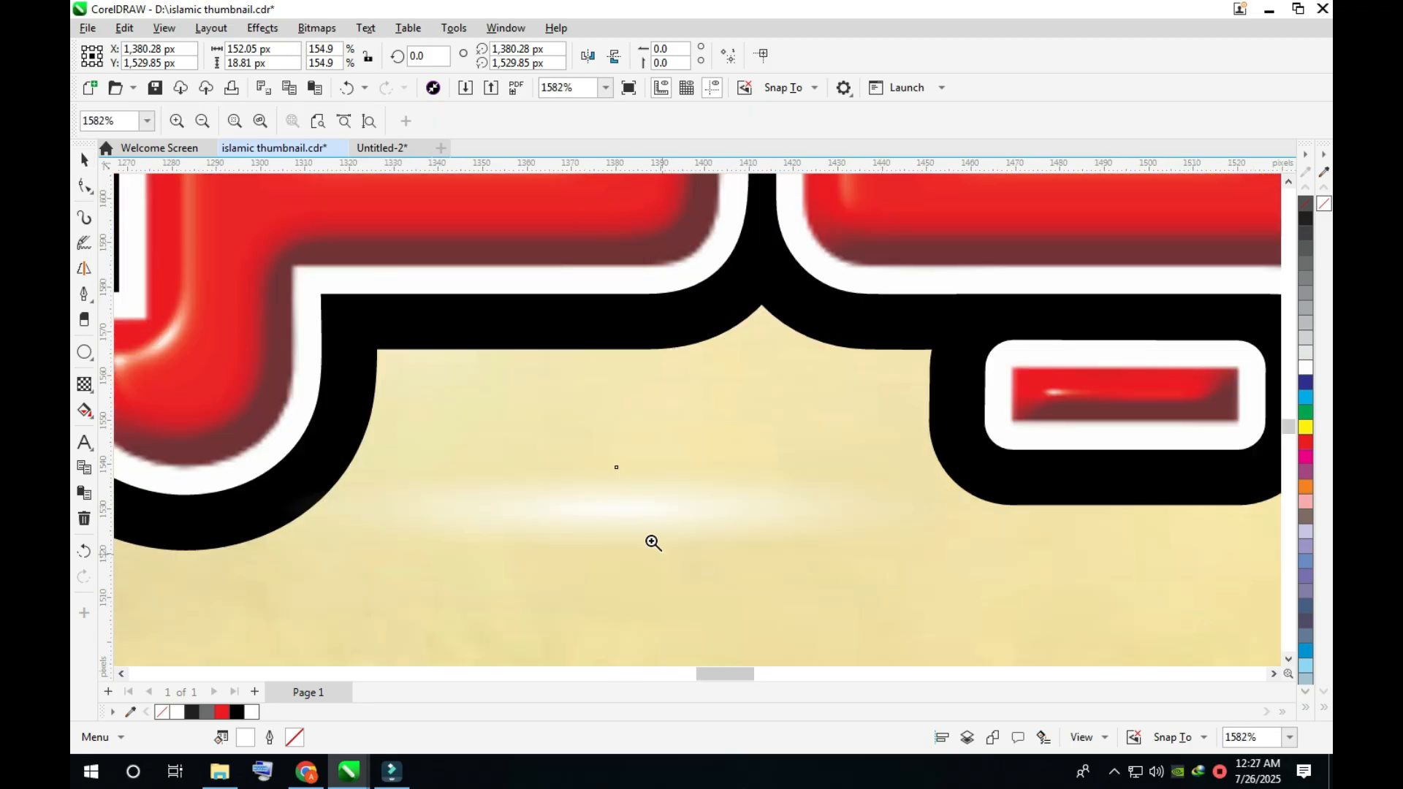
{"action": "key", "text": "space"}
{"action": "left_click", "coordinate": [639, 531]}
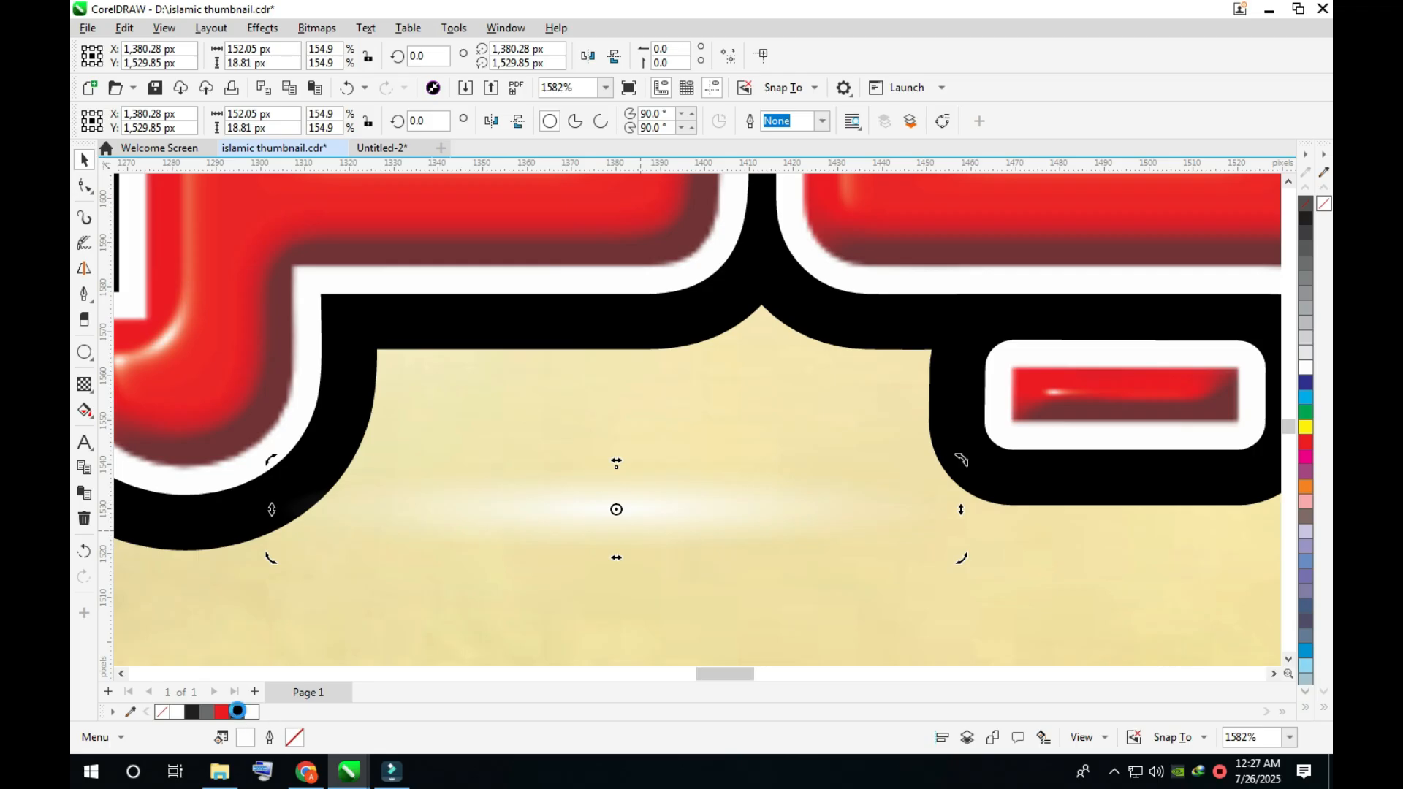
{"action": "left_click", "coordinate": [239, 712]}
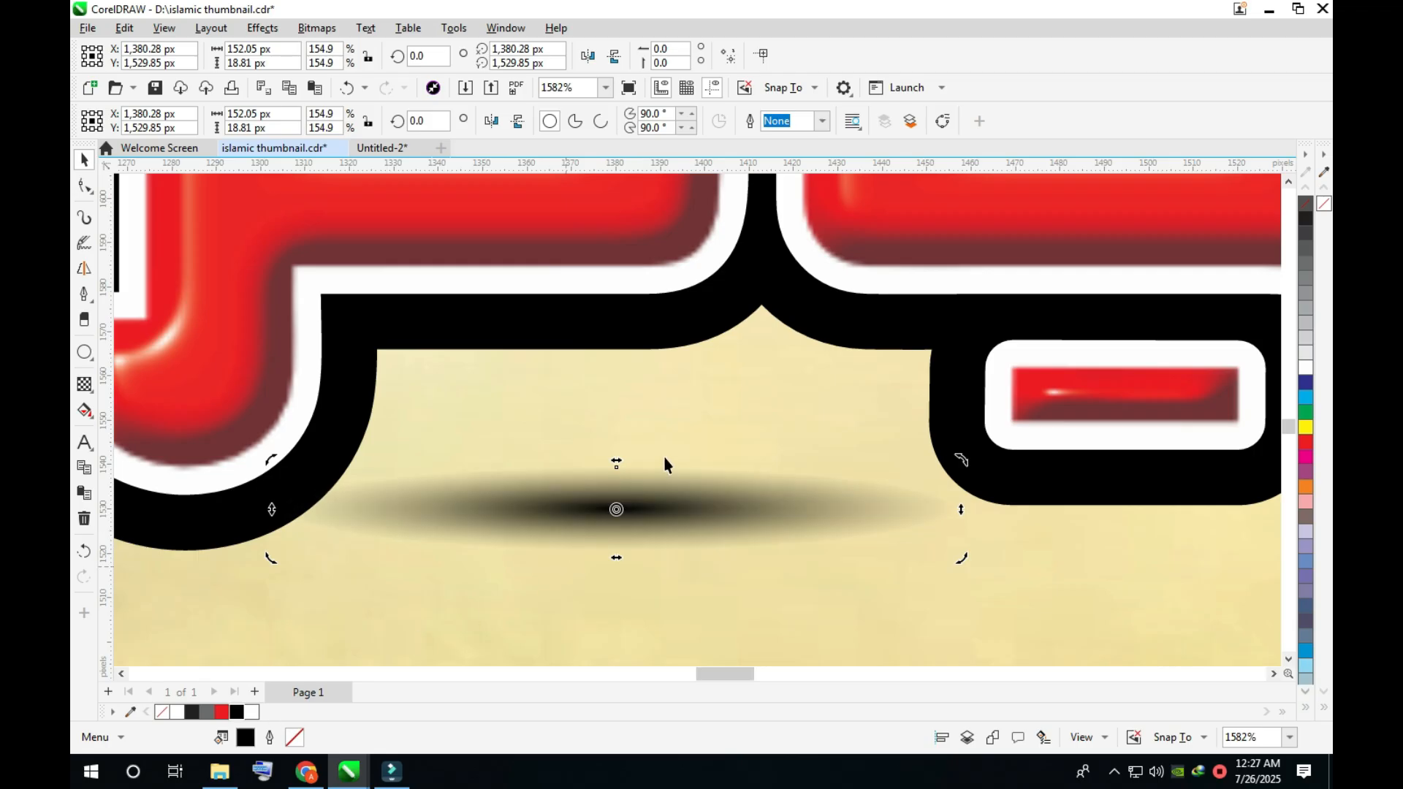
{"action": "key", "text": "ctrl+z"}
{"action": "key", "text": "Escape"}
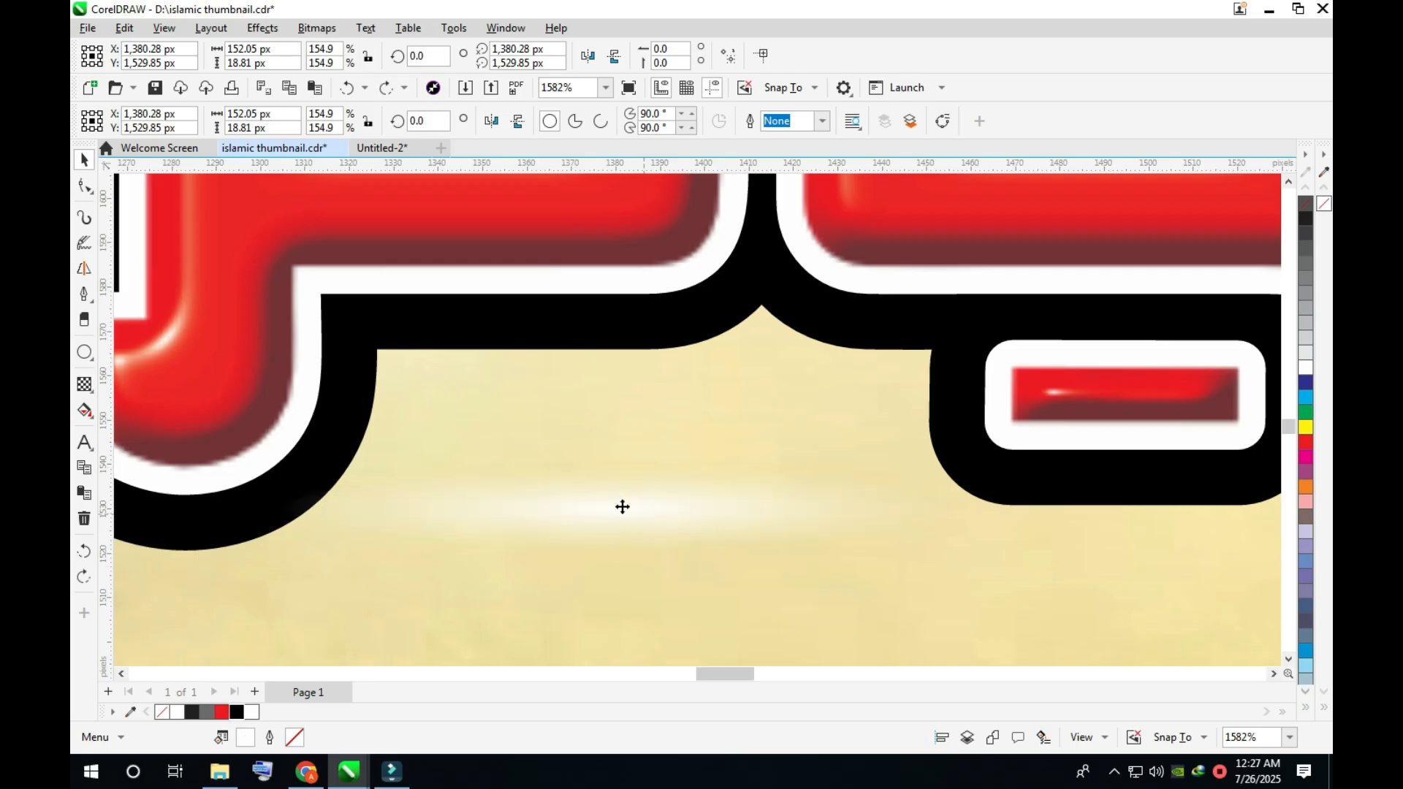
- Fill the faded ellipse with black and shrink it into a thin shadow under the title's middle letters
{"action": "left_click", "coordinate": [621, 510]}
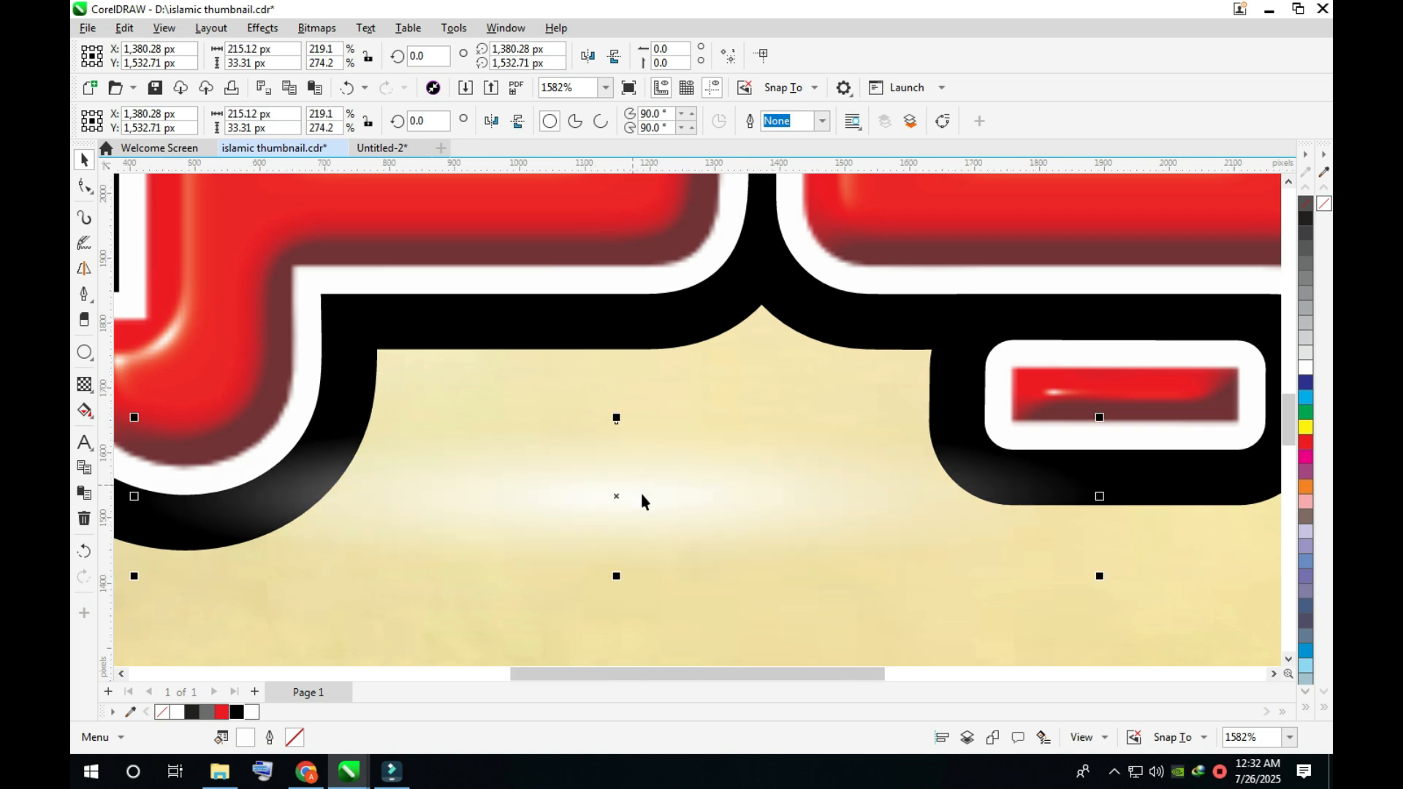
{"action": "key", "text": "F4"}
{"action": "left_click", "coordinate": [186, 529]}
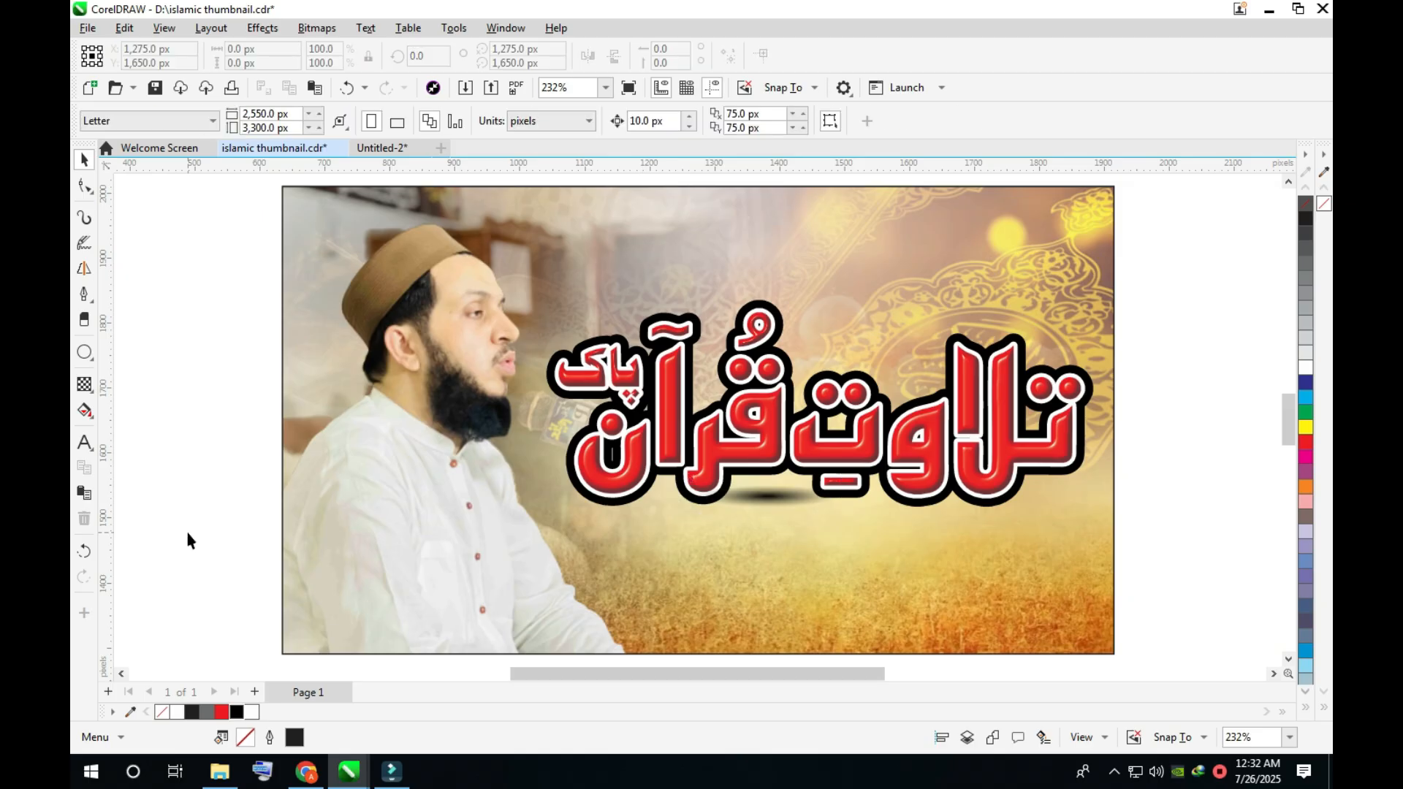
{"action": "left_click", "coordinate": [826, 510]}
{"action": "left_click_drag", "start_coordinate": [844, 516], "coordinate": [830, 507]}
{"action": "left_click", "coordinate": [1173, 520]}
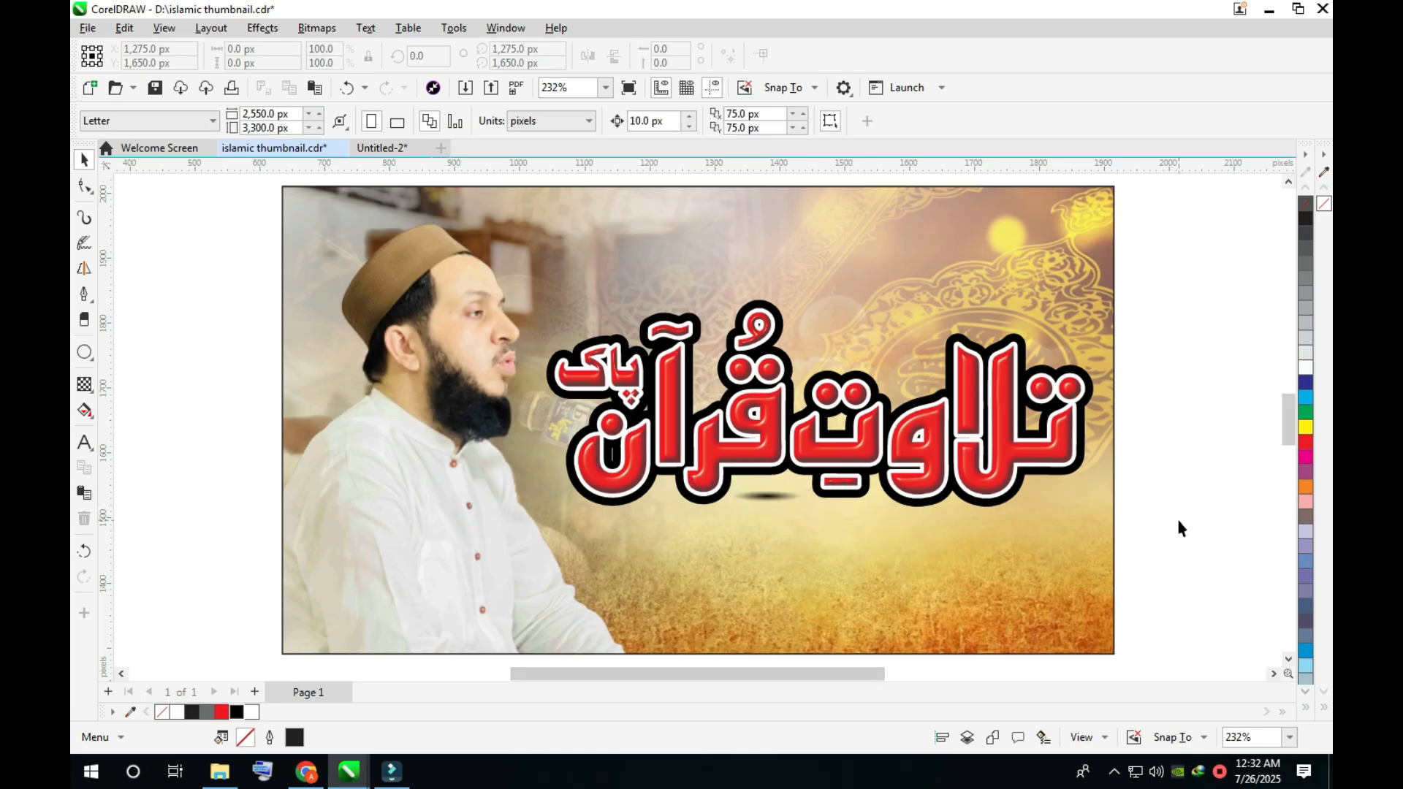
- Copy the shadow ellipse beneath three other letters of the title and select the title together with its shadows
{"action": "left_click_drag", "start_coordinate": [719, 525], "coordinate": [716, 523]}
{"action": "left_click_drag", "start_coordinate": [1194, 270], "coordinate": [494, 577]}
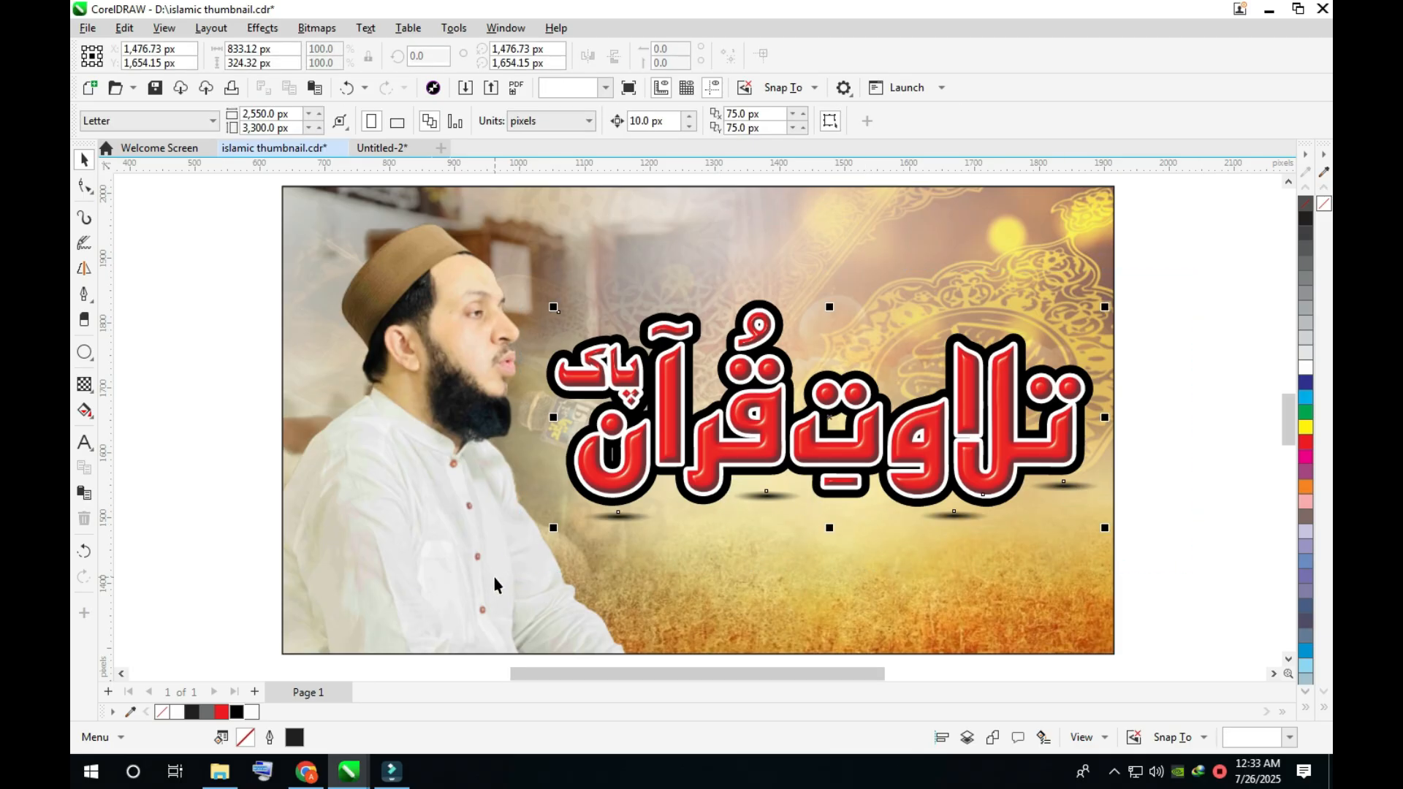
- Import the red ribbon "islamic ribbon pngs by Murtaz Graphics (4)" from the islamic box folder, placing it above the title at about 547 × 136 px
{"action": "key", "text": "ctrl+i"}
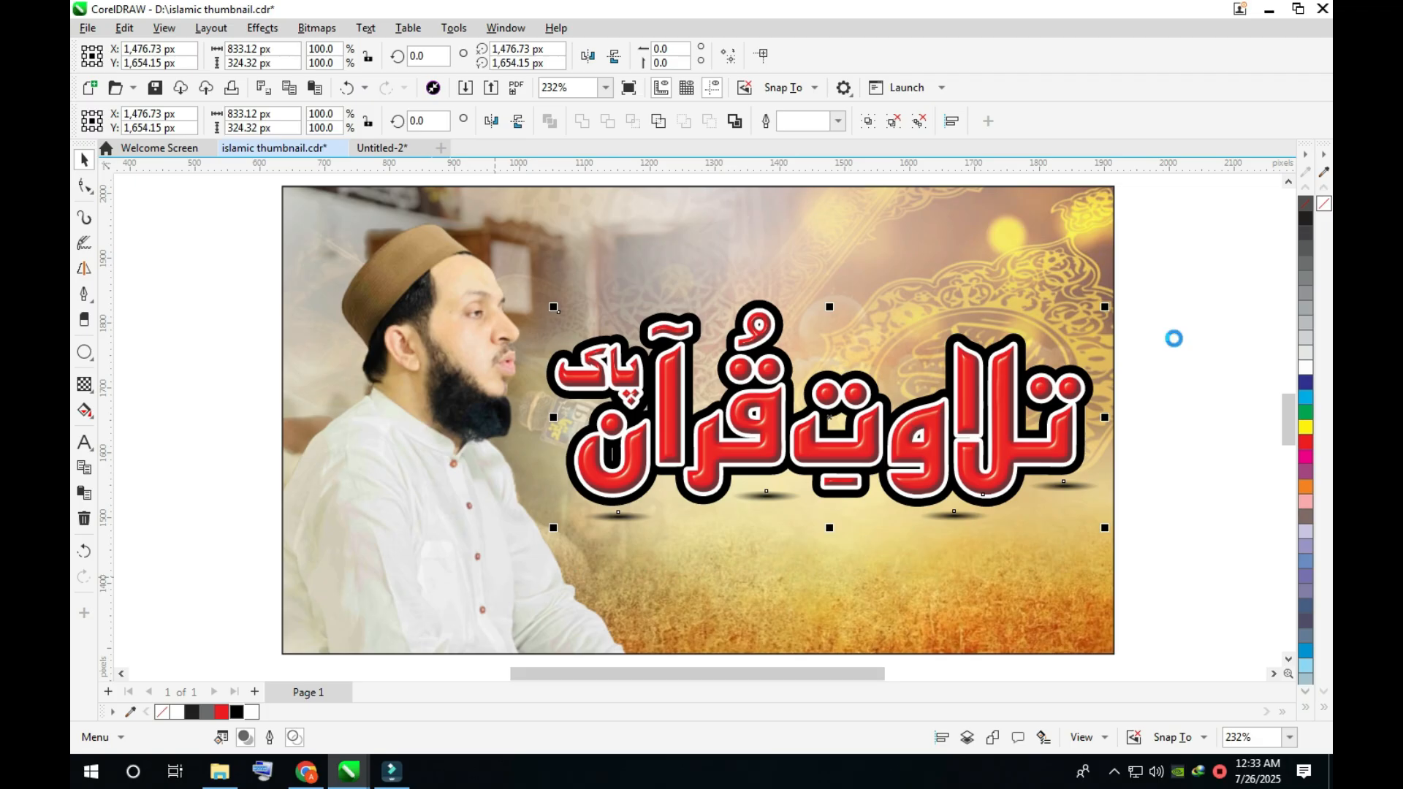
{"action": "left_click", "coordinate": [157, 354]}
{"action": "double_click", "coordinate": [296, 321]}
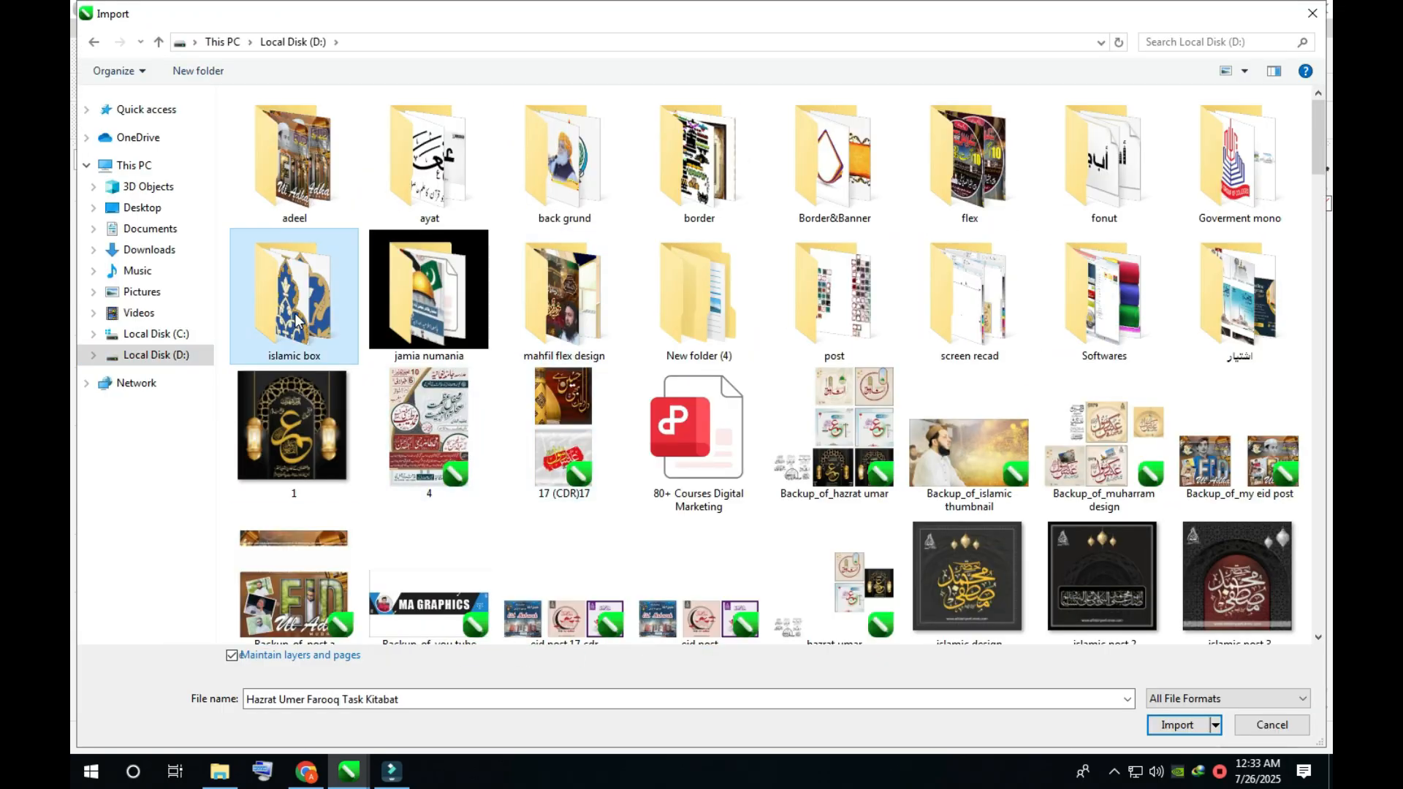
{"action": "scroll", "coordinate": [841, 431], "scroll_direction": "down", "scroll_amount": 3}
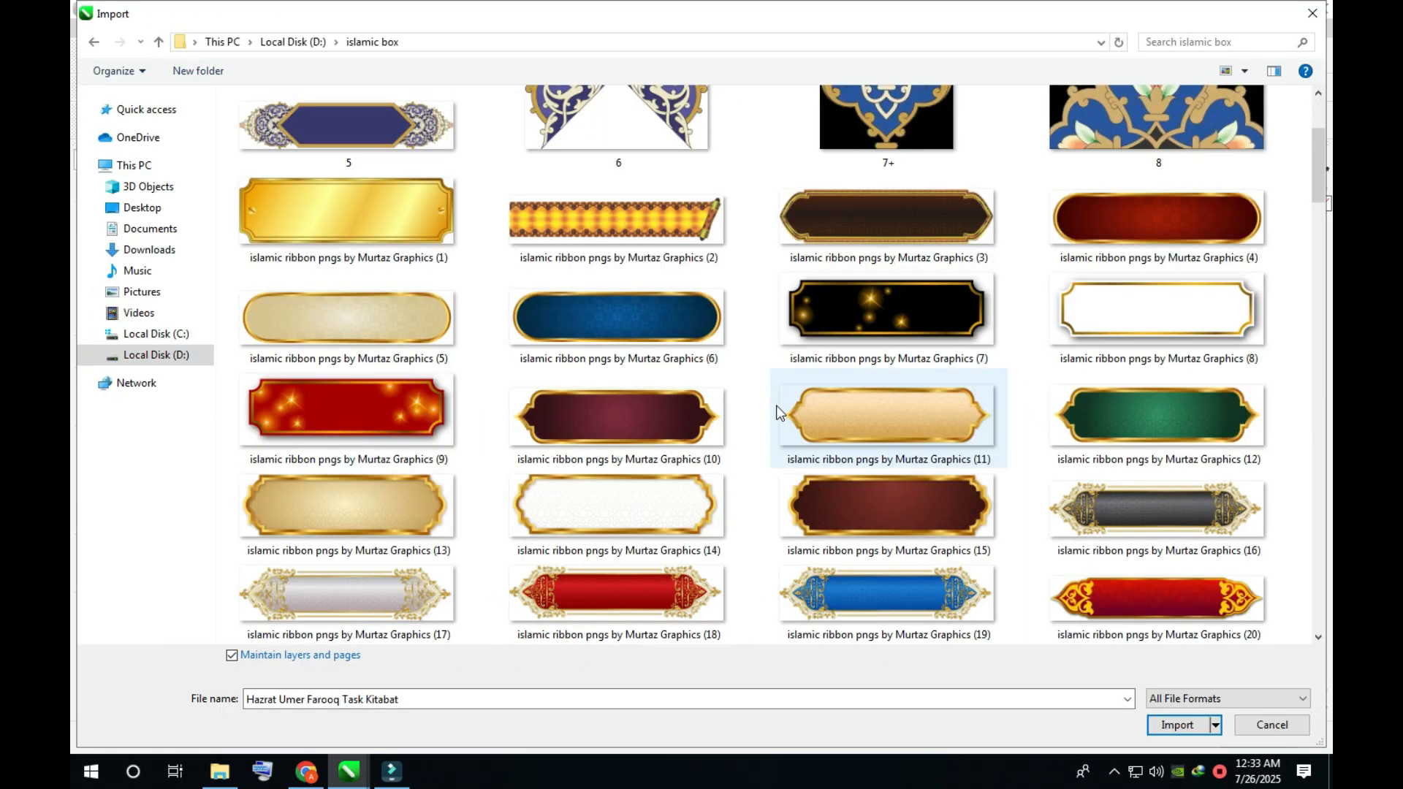
{"action": "scroll", "coordinate": [730, 409], "scroll_direction": "up", "scroll_amount": 3}
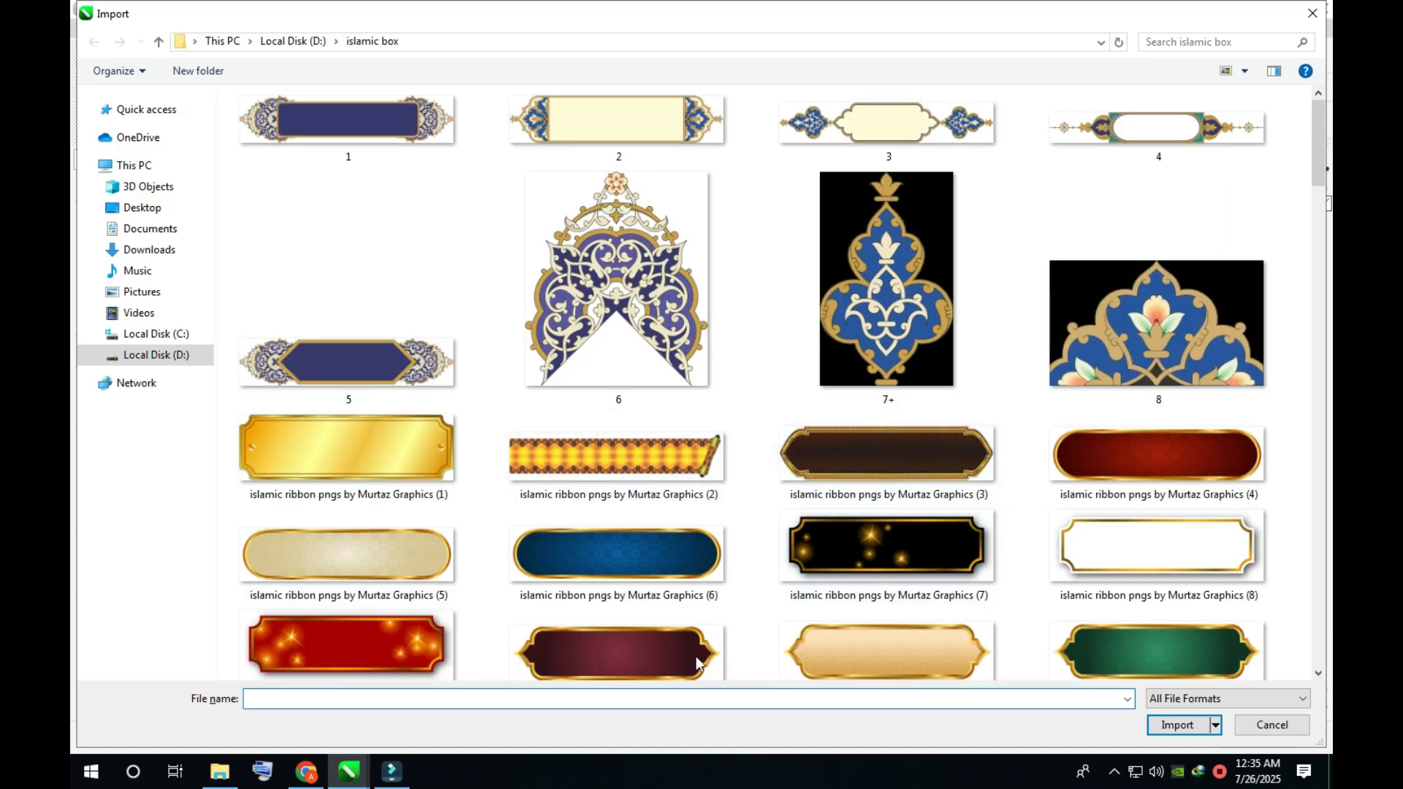
{"action": "double_click", "coordinate": [1176, 468]}
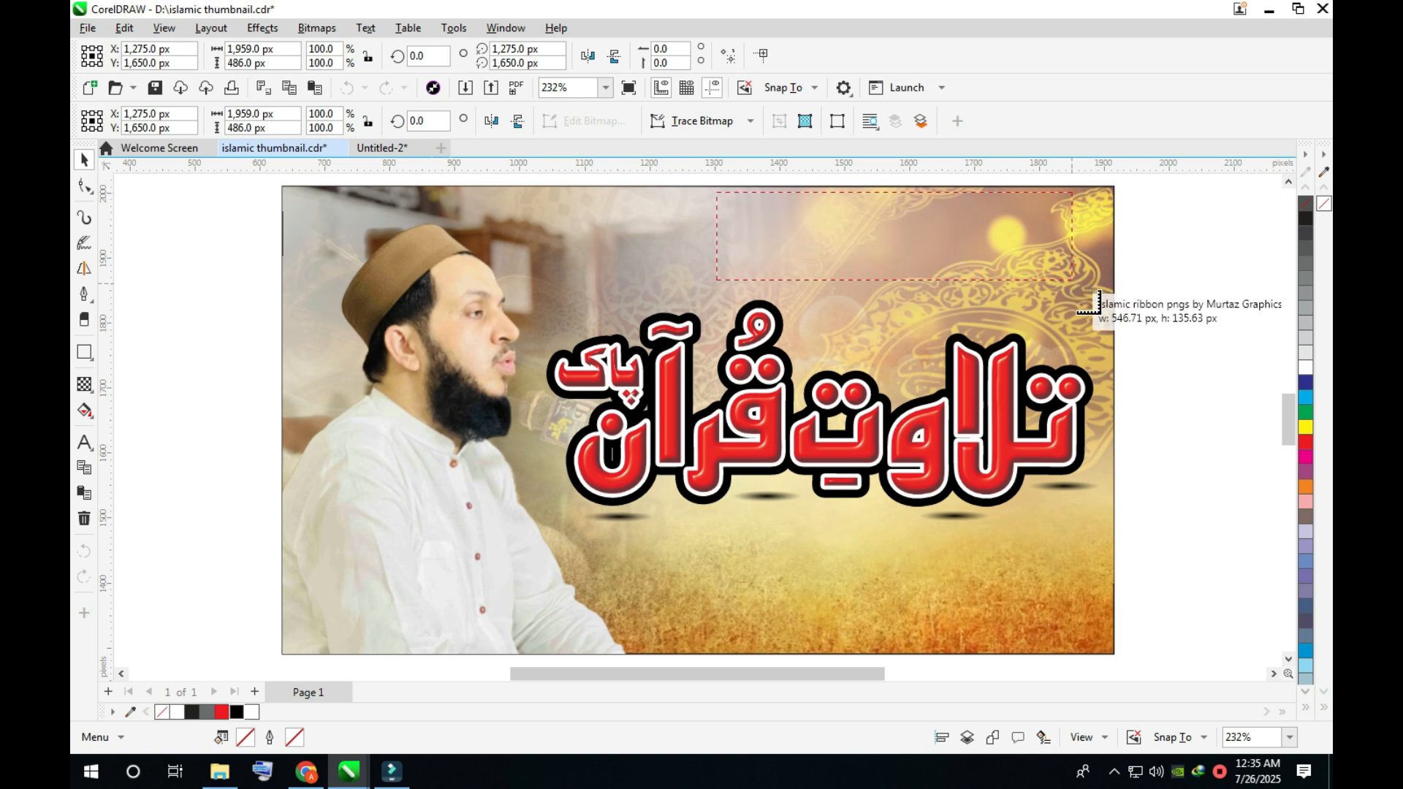
{"action": "left_click", "coordinate": [1076, 279]}
- Draw a rectangle of about 606 × 161 px across the thumbnail's lower edge beneath the title and fill it with white
{"action": "left_click", "coordinate": [84, 352]}
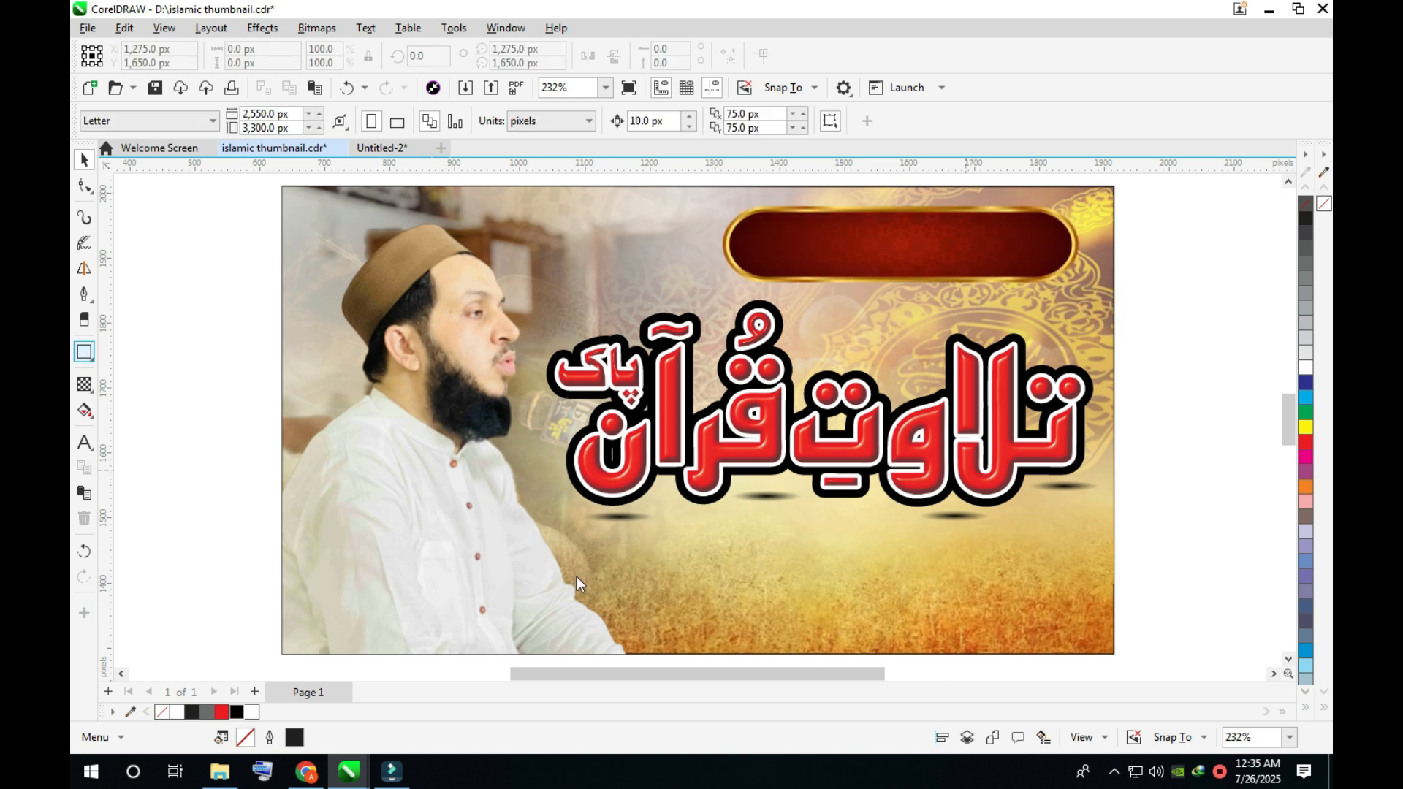
{"action": "left_click_drag", "start_coordinate": [662, 582], "coordinate": [1056, 627]}
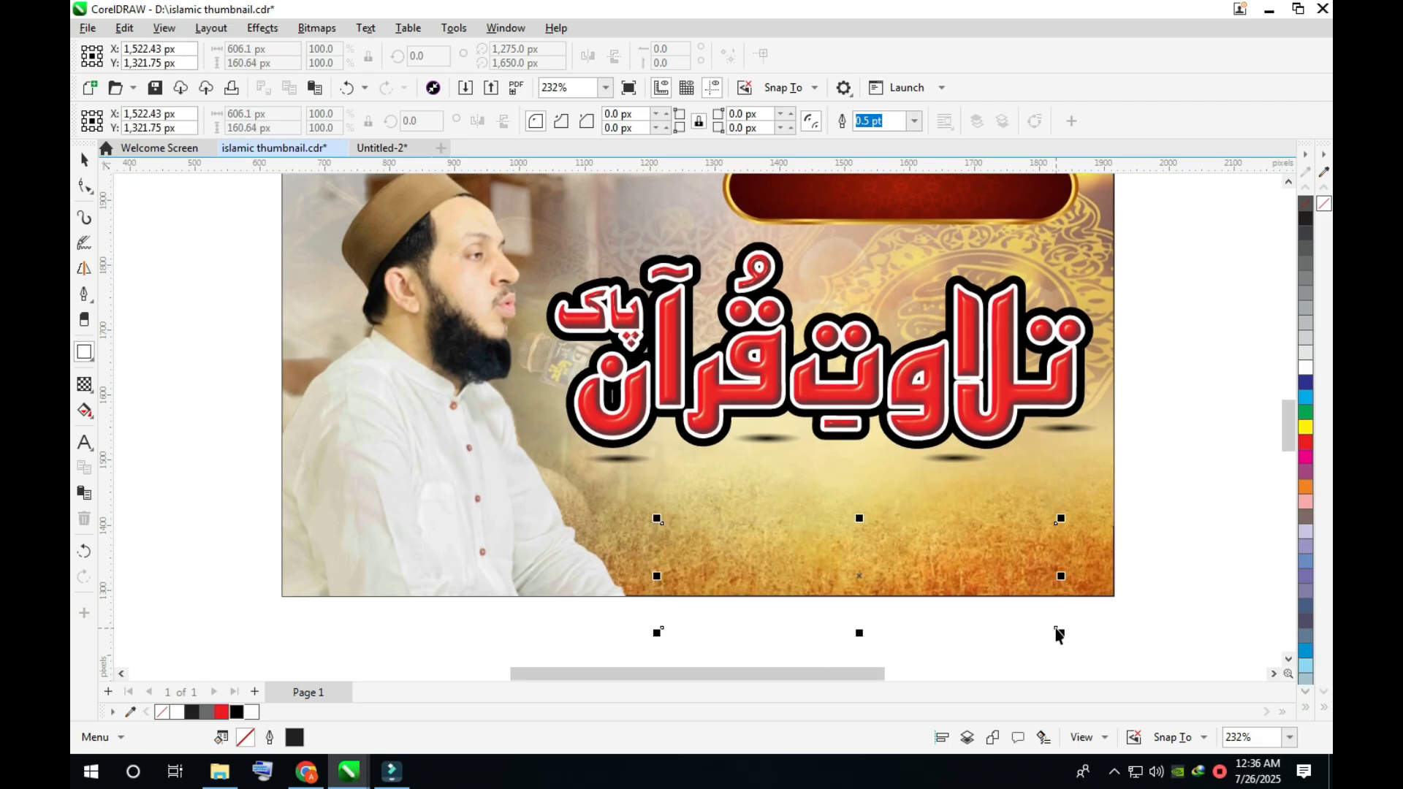
{"action": "left_click", "coordinate": [1305, 368]}
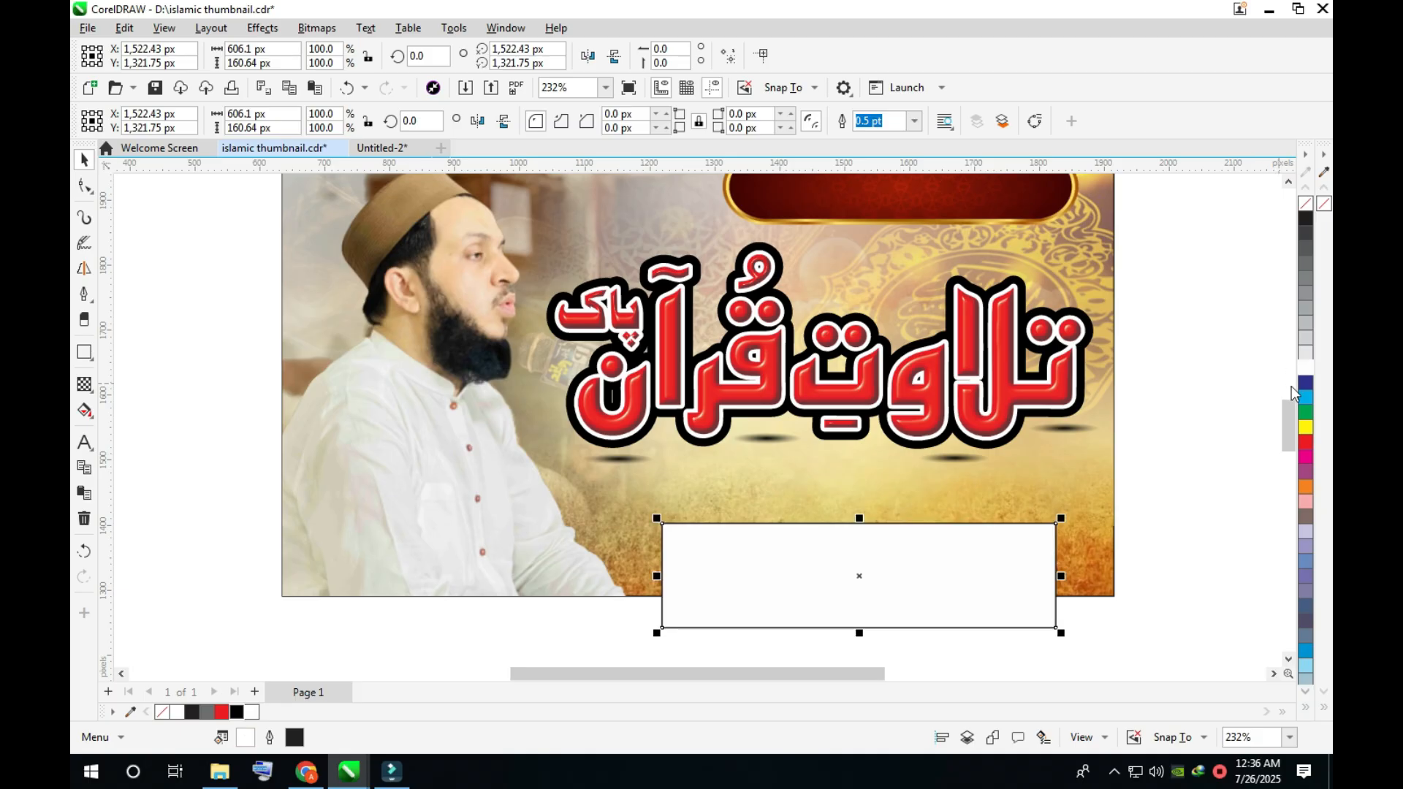
- Remove the white rectangle's outline and move its two upper corners inward to form a trapezoid
{"action": "left_click", "coordinate": [883, 555]}
{"action": "key", "text": "F10"}
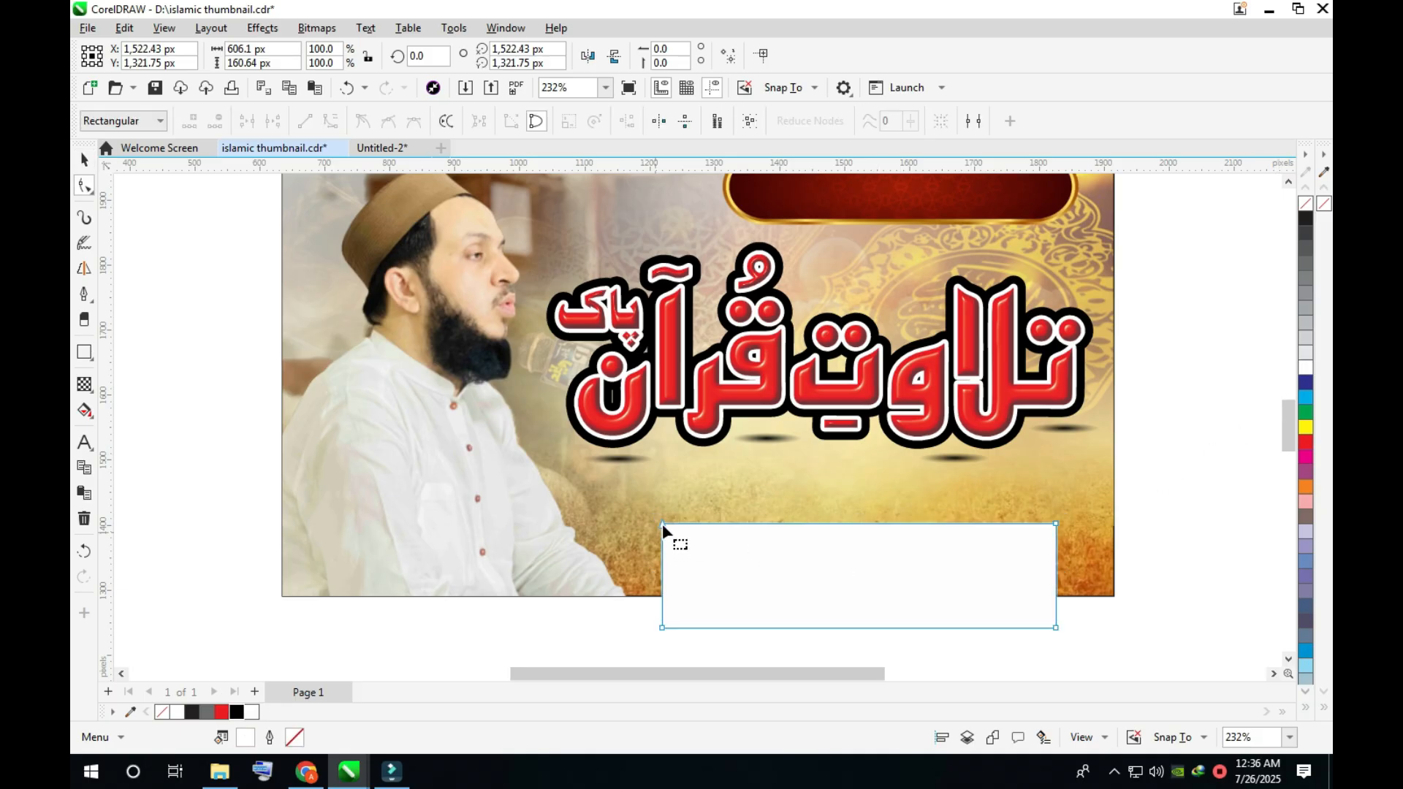
{"action": "left_click_drag", "start_coordinate": [677, 523], "coordinate": [686, 523]}
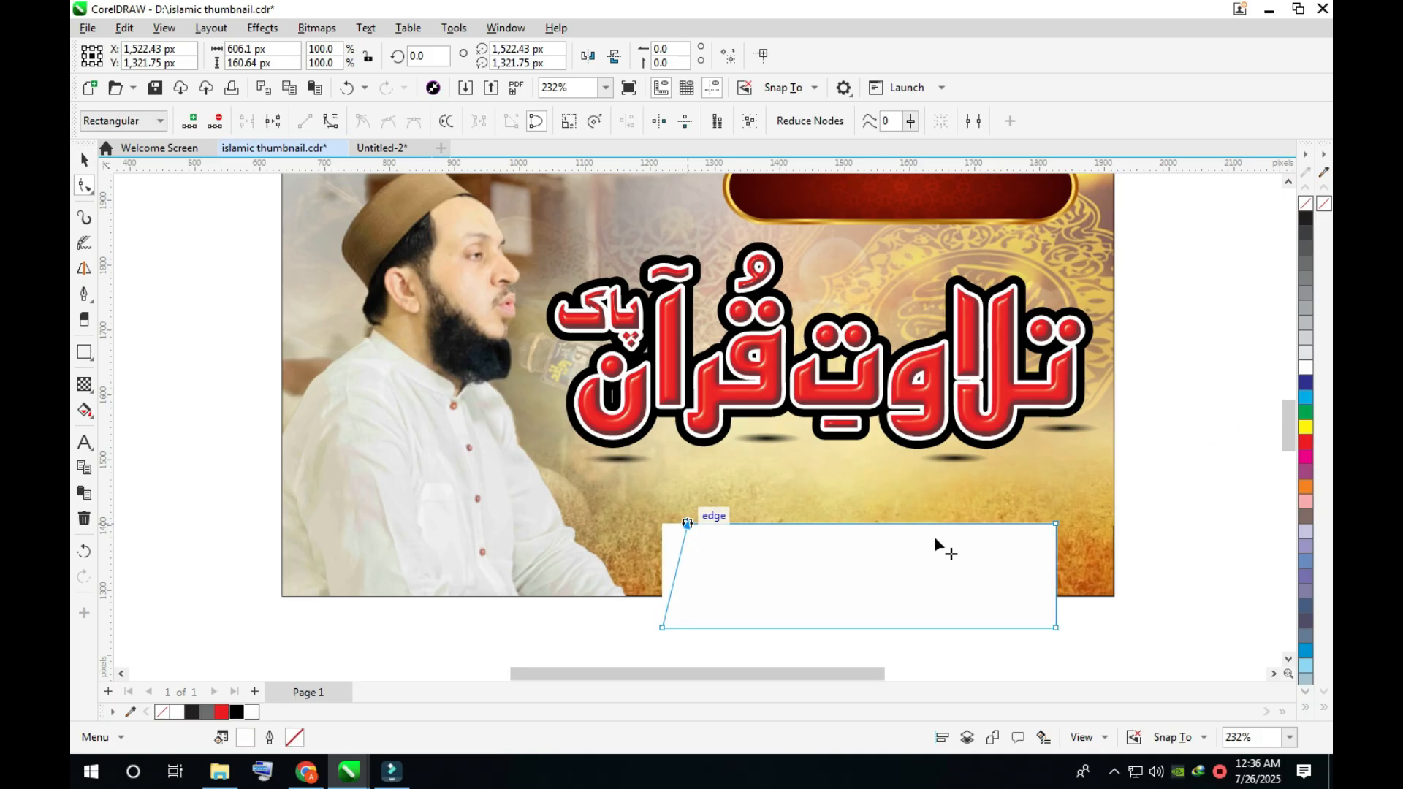
{"action": "left_click_drag", "start_coordinate": [1056, 524], "coordinate": [1026, 522]}
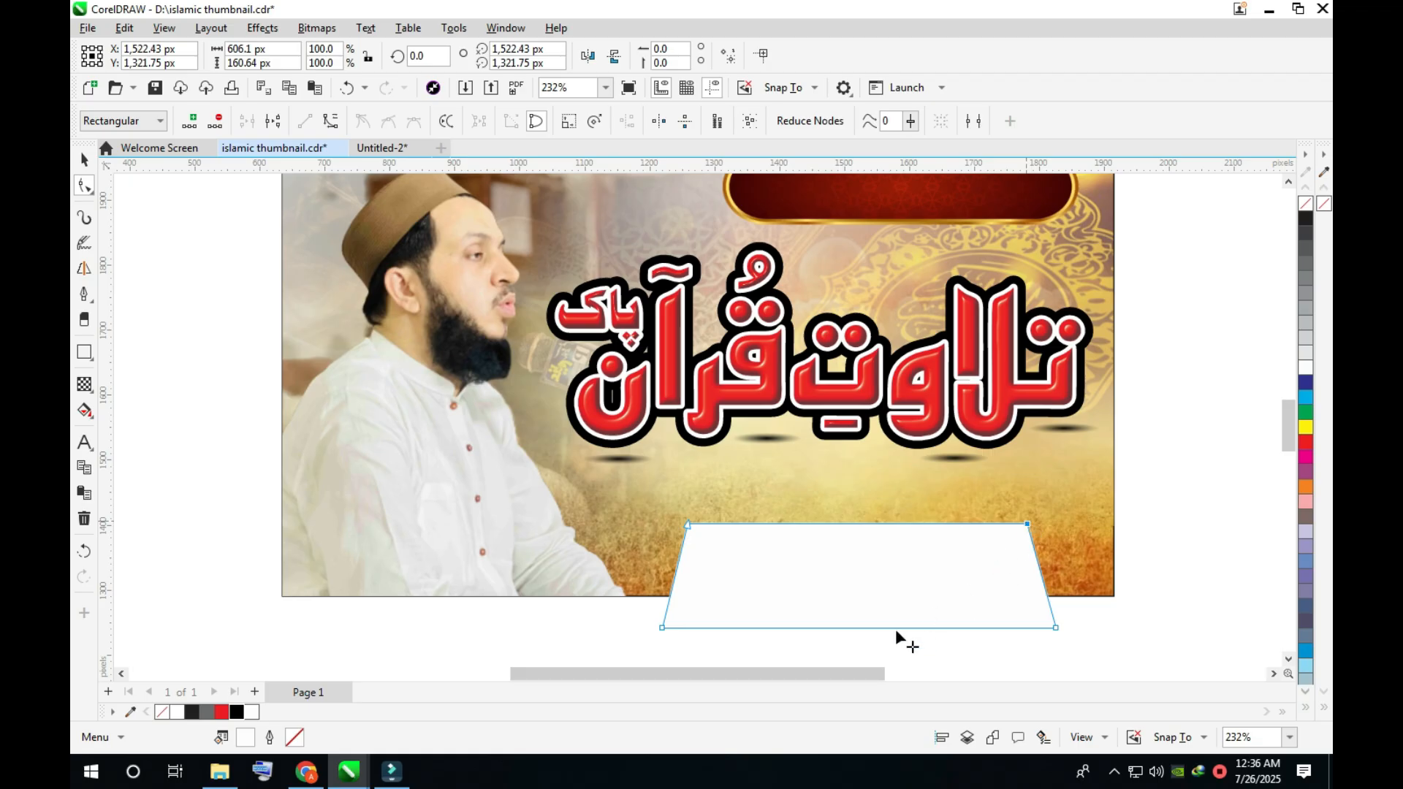
- Flatten and widen the white trapezoid to about 730 × 117 px
{"action": "key", "text": "space"}
{"action": "left_click_drag", "start_coordinate": [861, 635], "coordinate": [861, 621]}
{"action": "left_click_drag", "start_coordinate": [1062, 576], "coordinate": [1102, 573]}
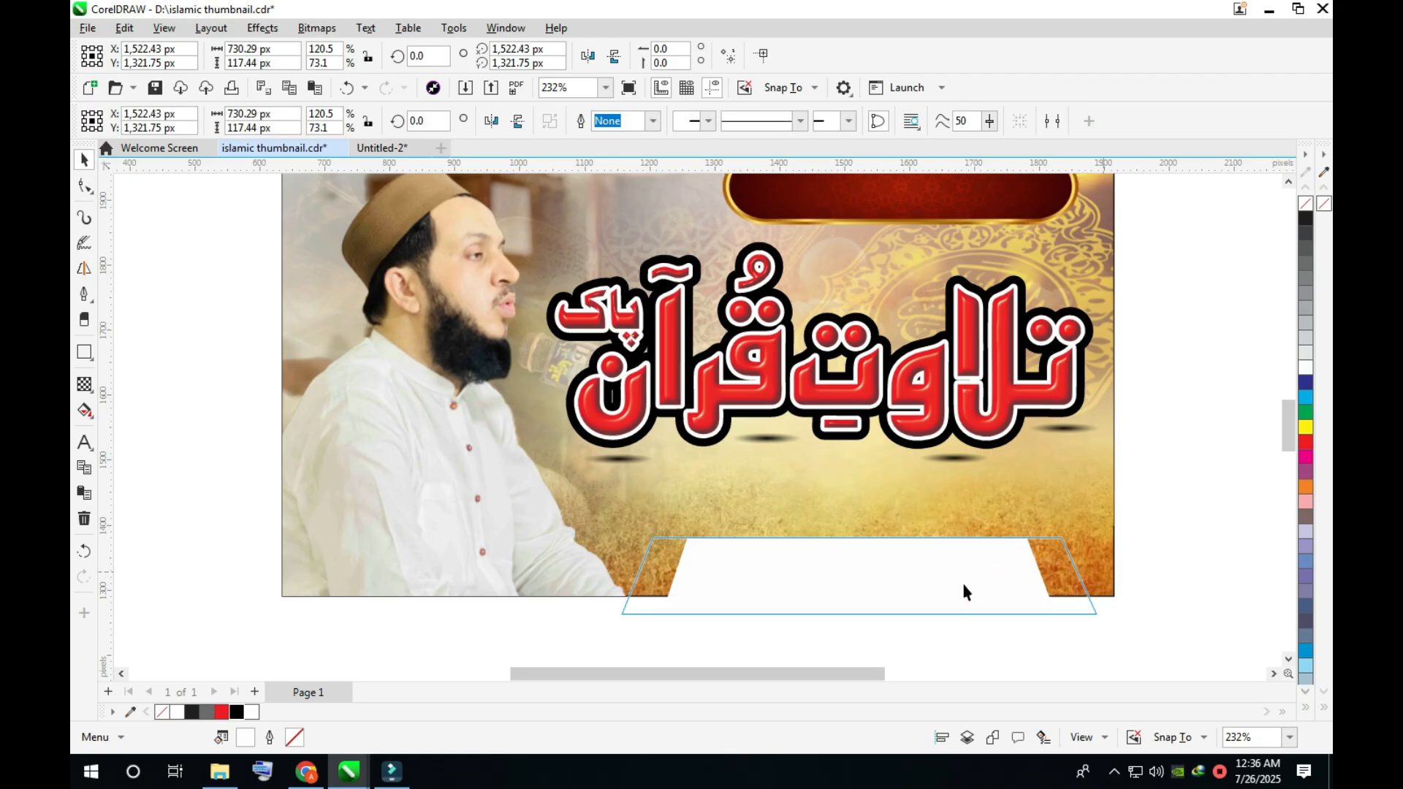
{"action": "left_click_drag", "start_coordinate": [1157, 213], "coordinate": [619, 511]}
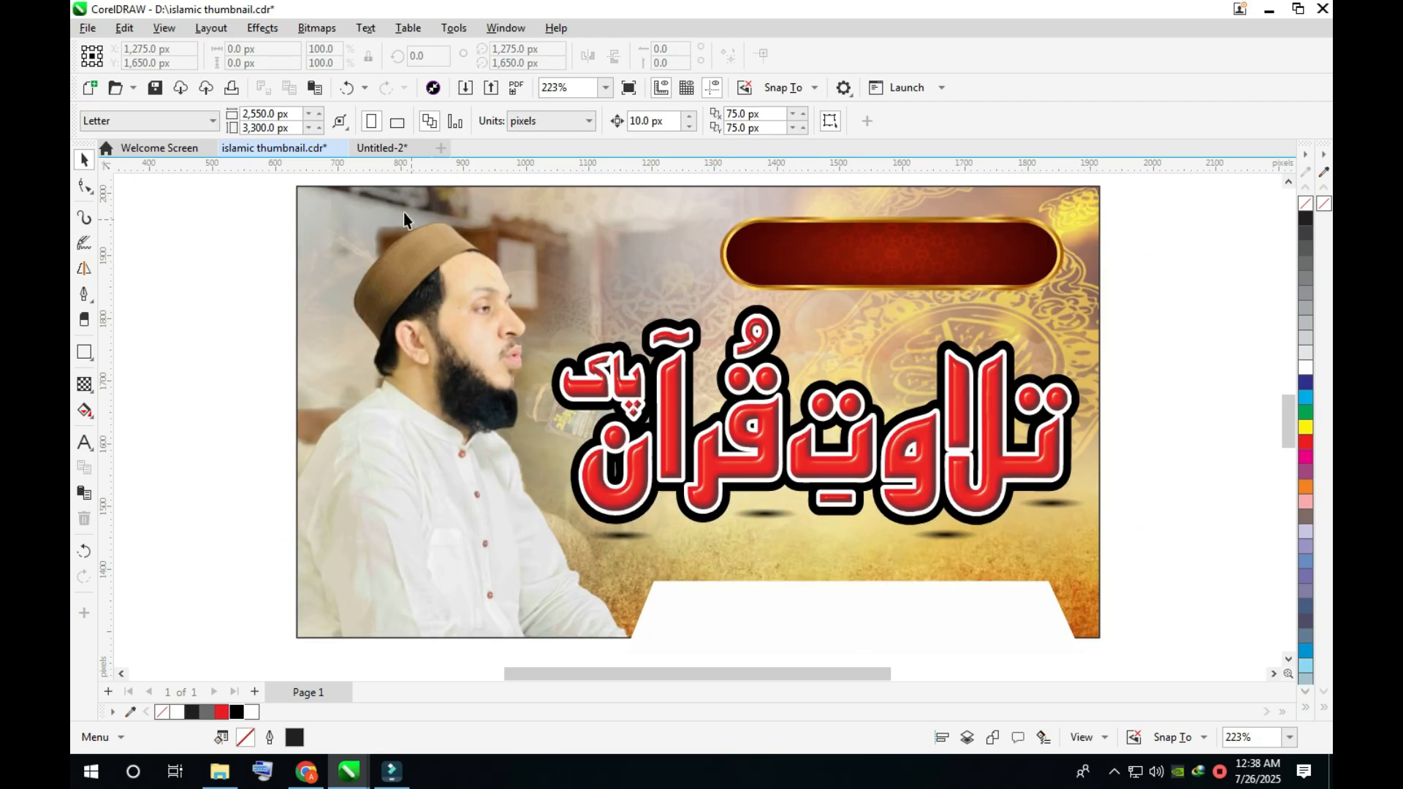
- Copy the Urdu tagline above the reciter's name in the Untitled-2 document
{"action": "left_click", "coordinate": [383, 148]}
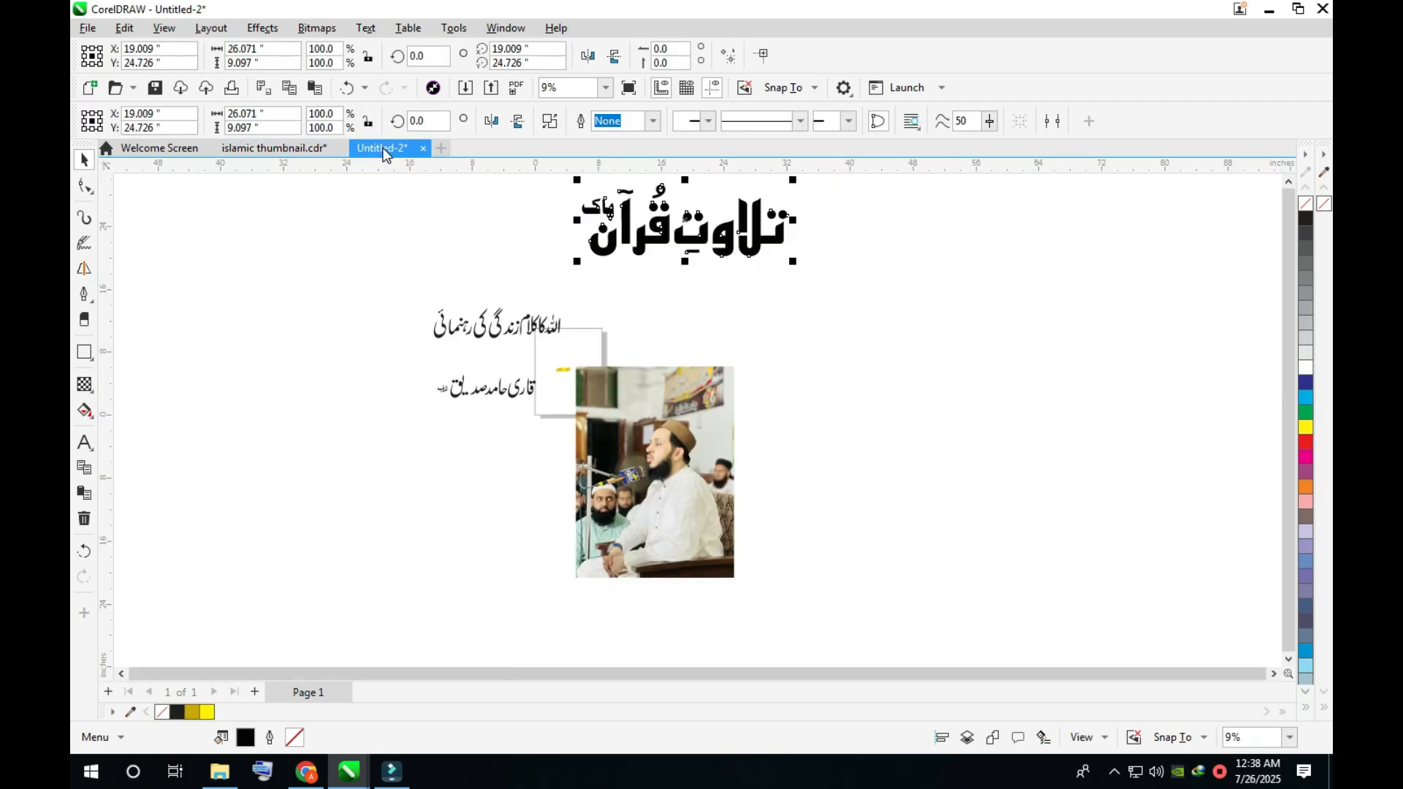
{"action": "left_click", "coordinate": [495, 326]}
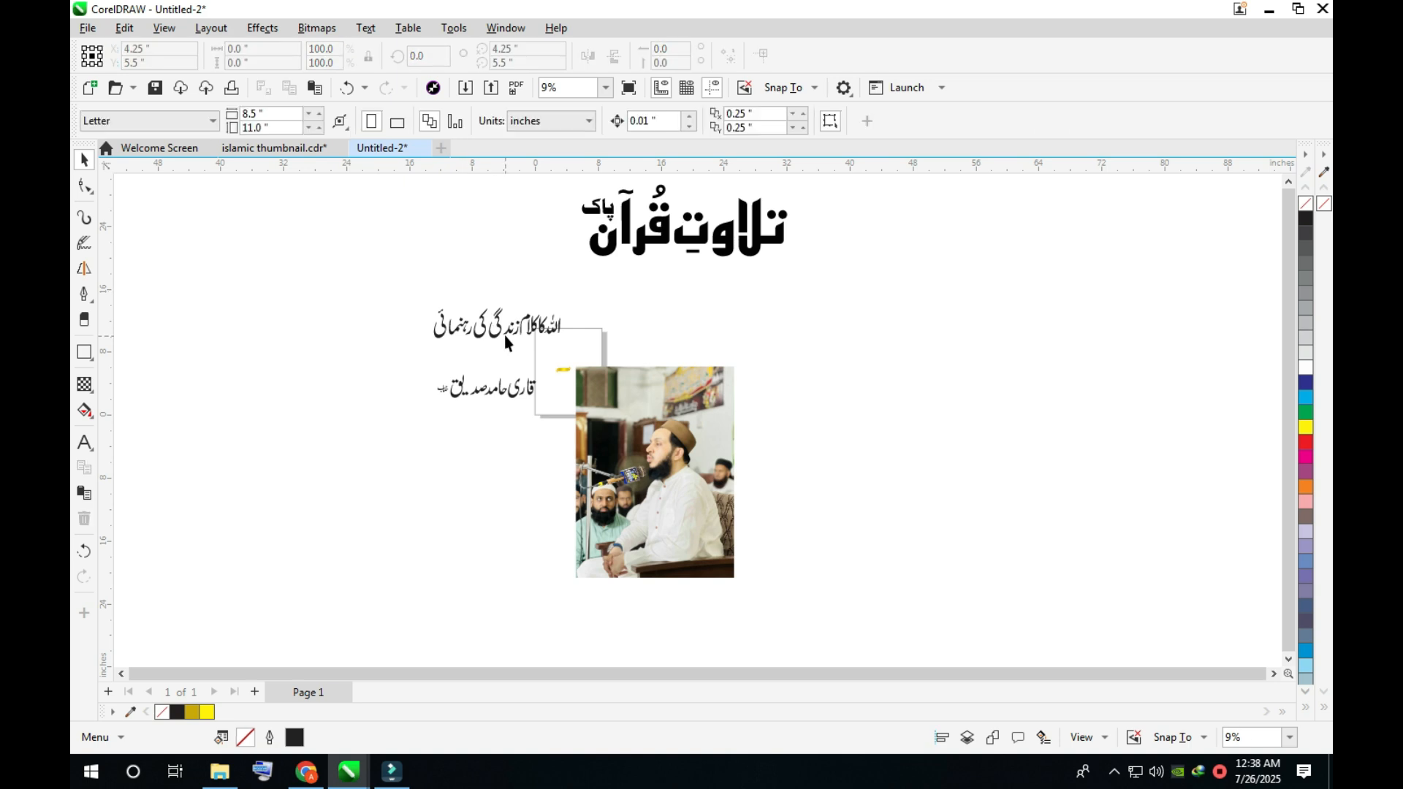
{"action": "left_click", "coordinate": [504, 336]}
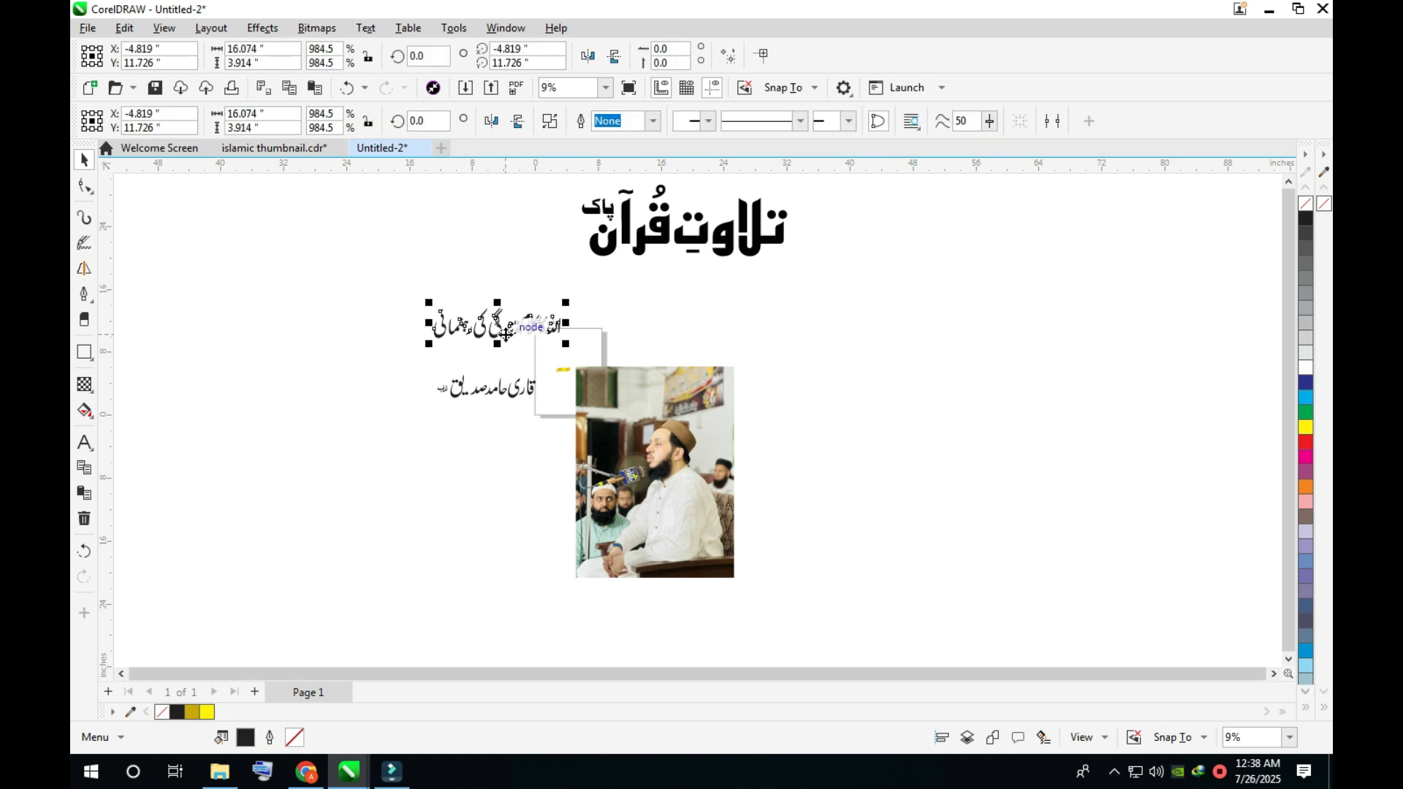
- Place the copied tagline on the red ribbon in the islamic thumbnail, enlarging it to about 408 × 85 px in white
{"action": "left_click", "coordinate": [289, 153]}
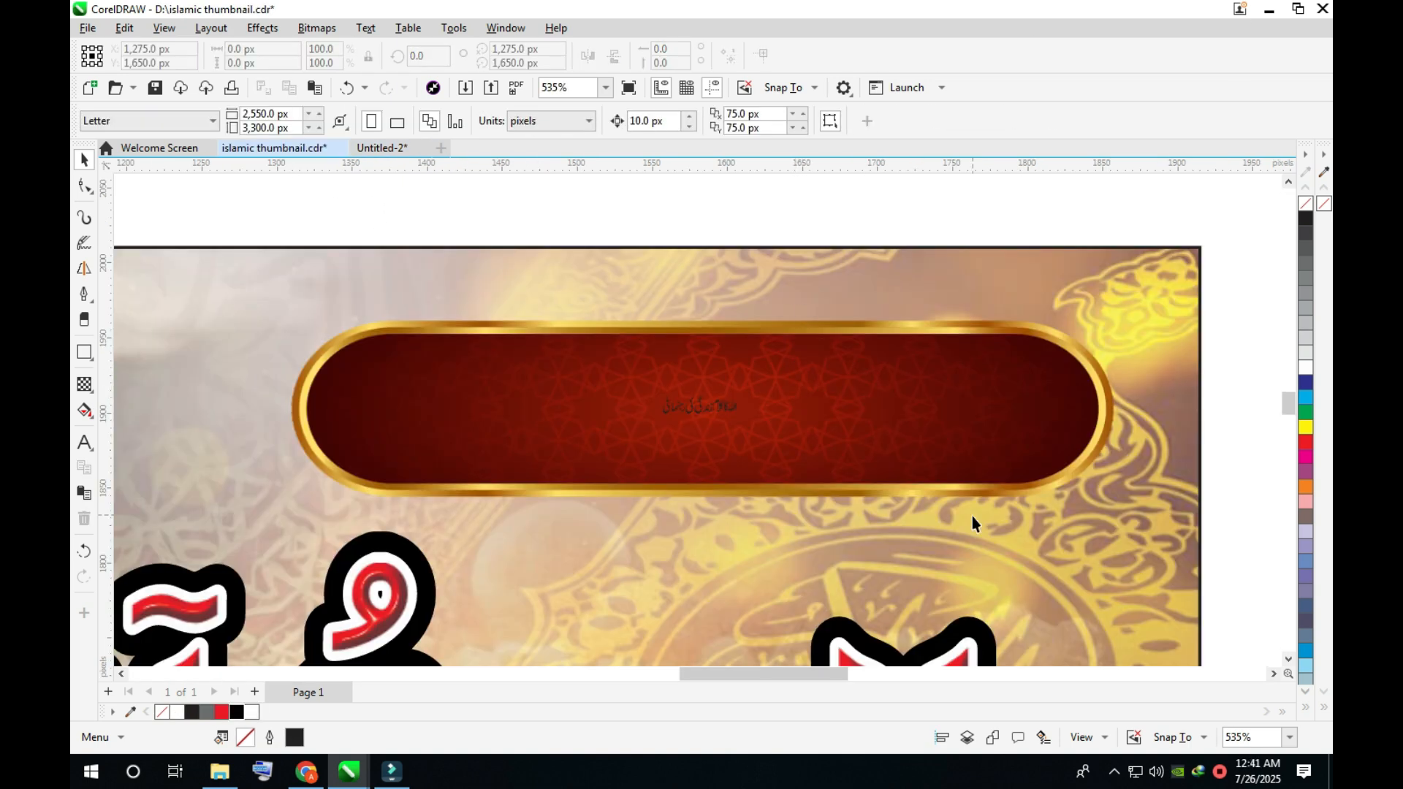
{"action": "left_click", "coordinate": [701, 409]}
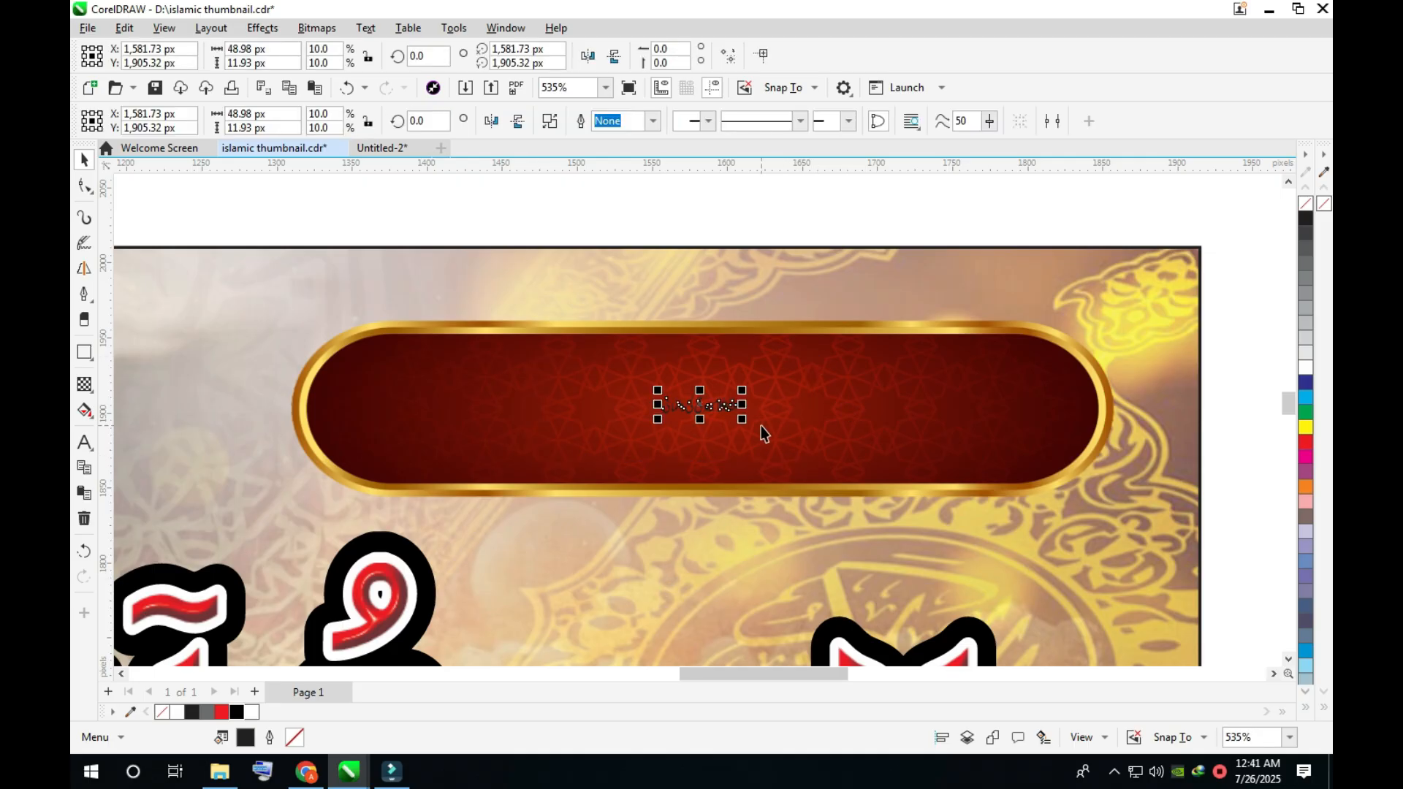
{"action": "left_click_drag", "start_coordinate": [744, 421], "coordinate": [920, 494]}
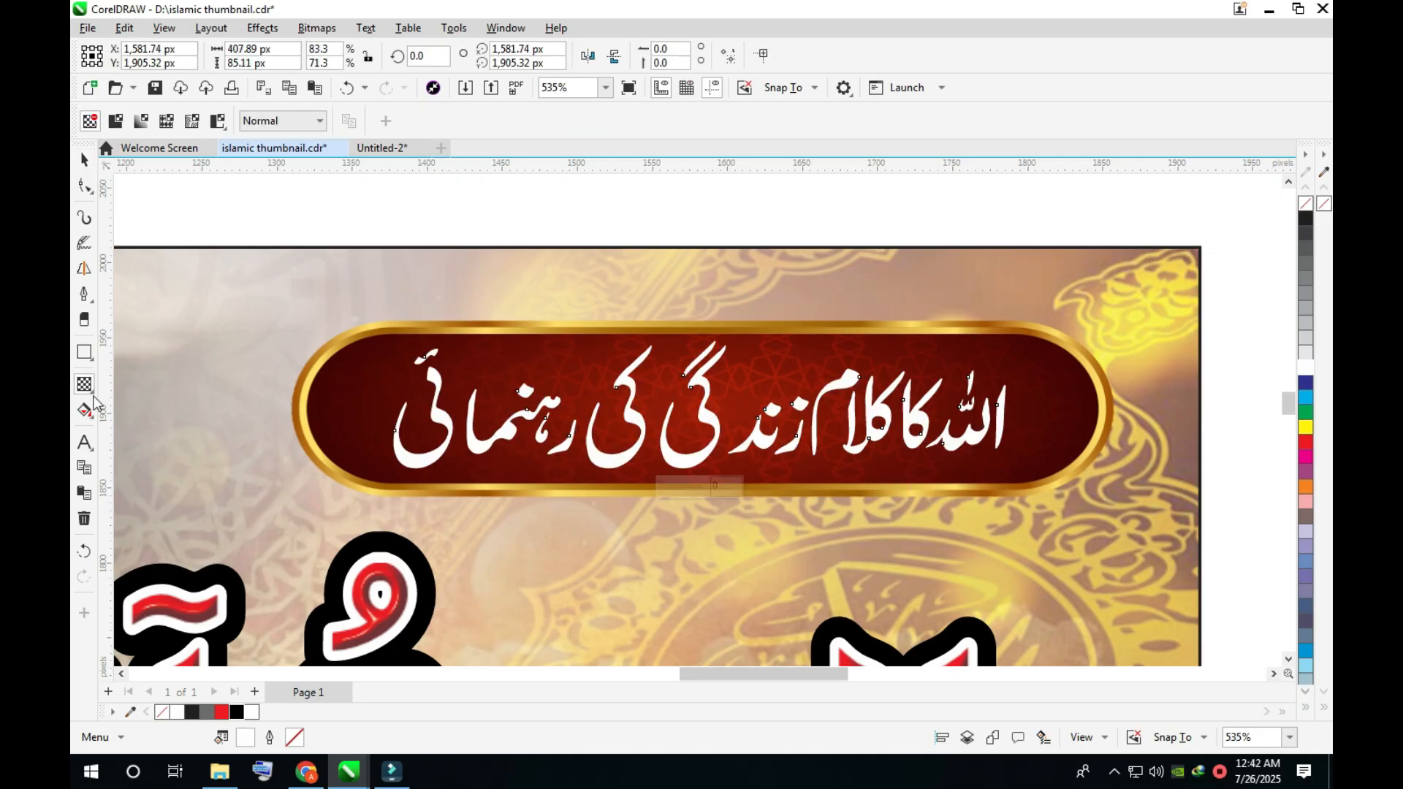
- Add a black drop shadow to the white tagline with opacity 100, feathering 10 and an offset of about 3.4 px across and -0.7 px vertically
{"action": "left_click", "coordinate": [84, 384]}
{"action": "left_click", "coordinate": [131, 417]}
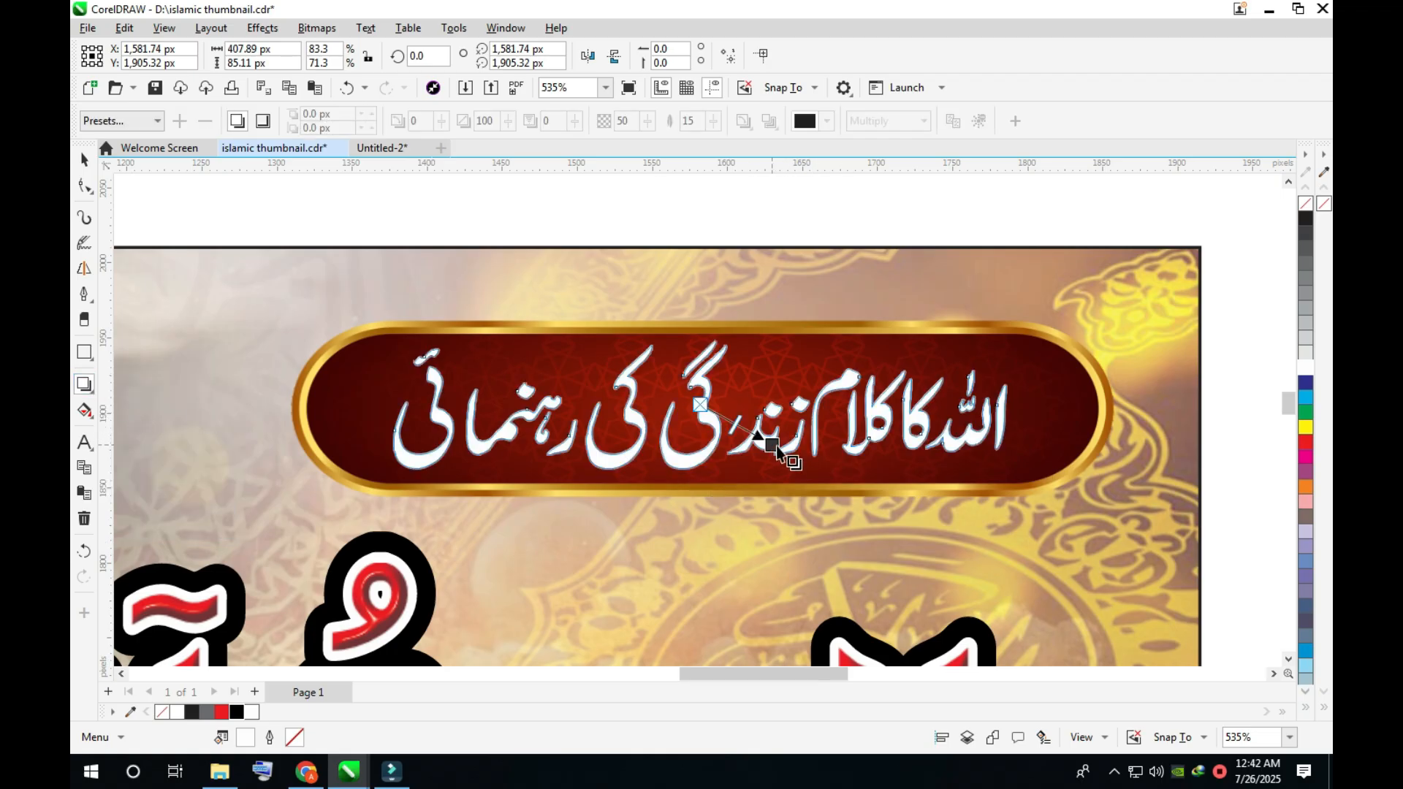
{"action": "left_click_drag", "start_coordinate": [783, 454], "coordinate": [1007, 404]}
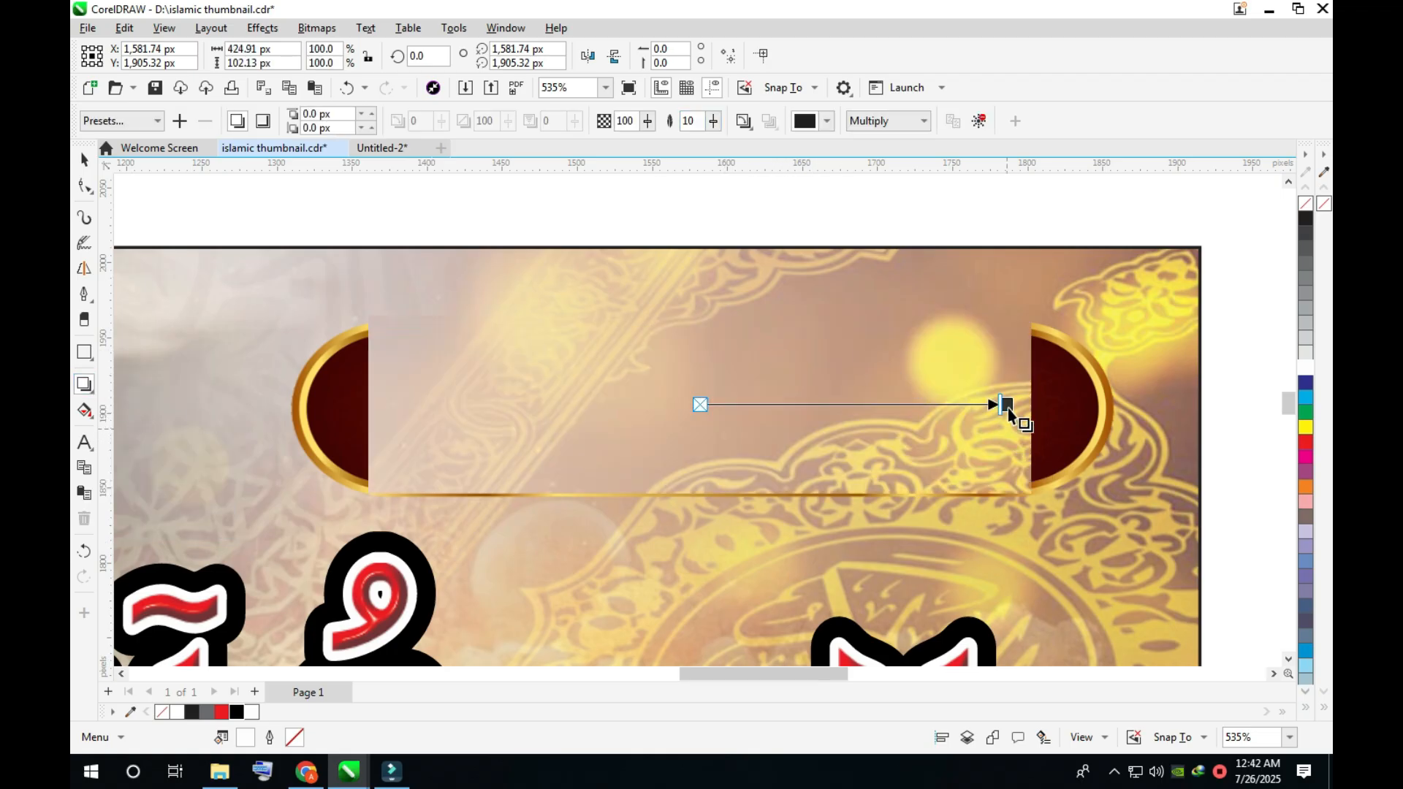
{"action": "left_click_drag", "start_coordinate": [1006, 404], "coordinate": [1010, 454]}
{"action": "left_click_drag", "start_coordinate": [1010, 455], "coordinate": [1017, 455]}
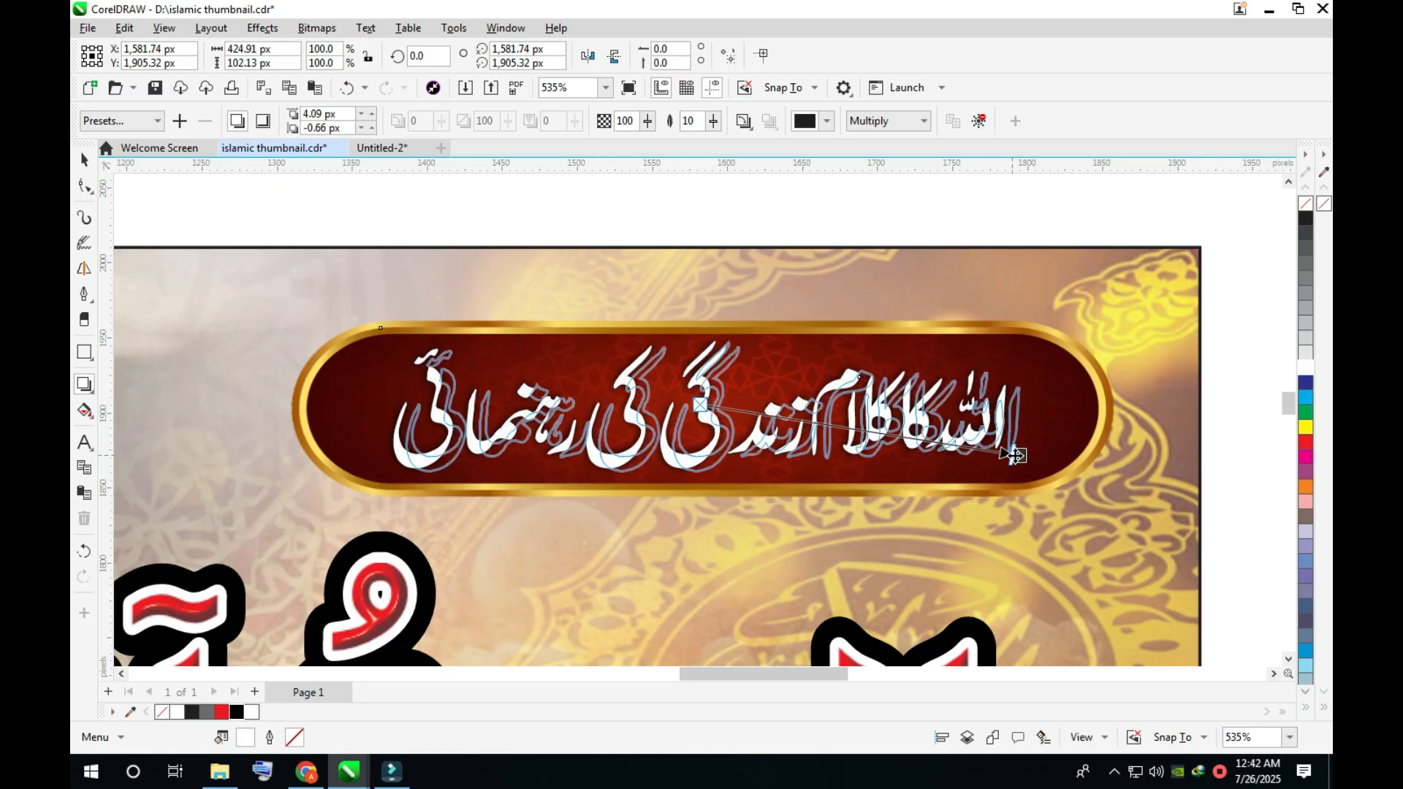
{"action": "scroll", "coordinate": [1017, 456], "scroll_direction": "up", "scroll_amount": 2}
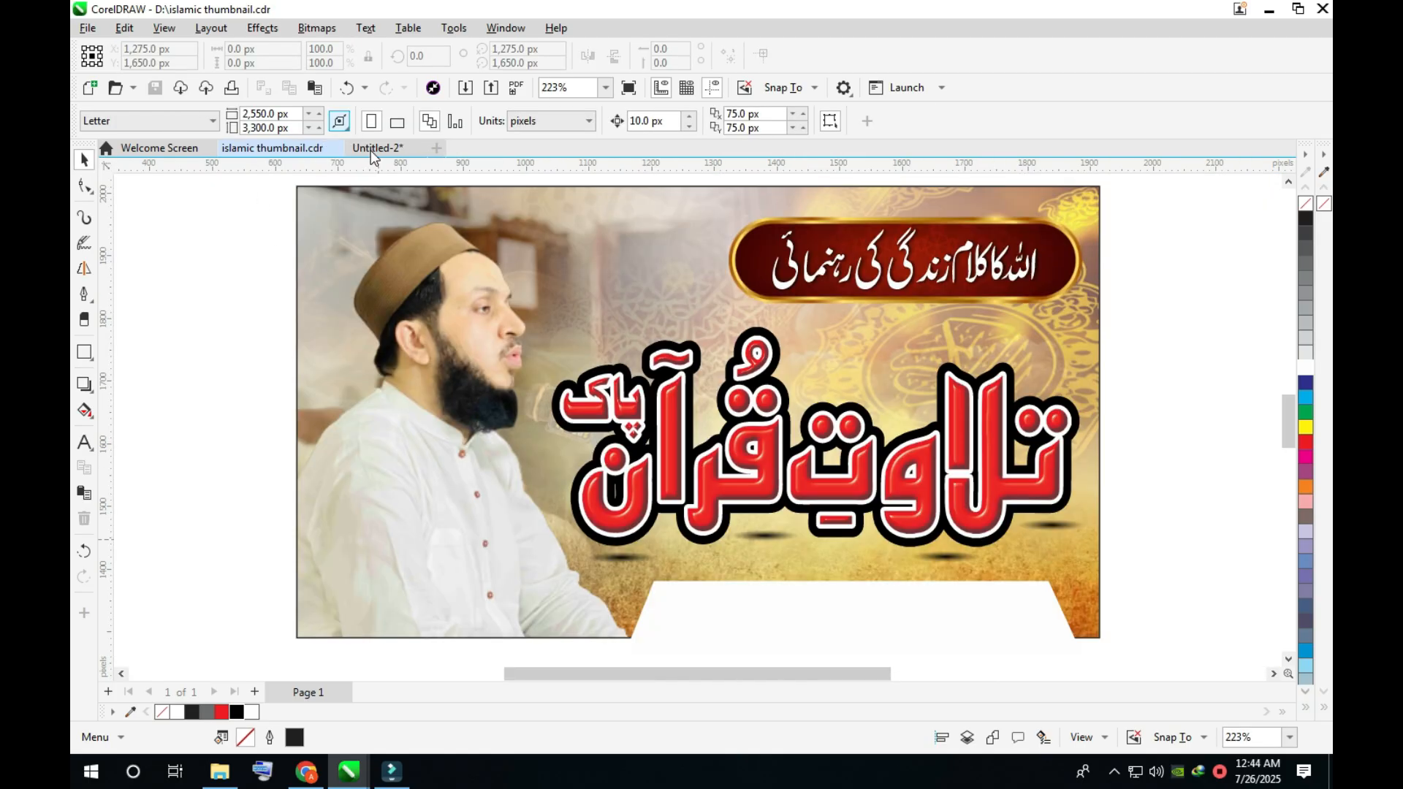
- Copy the reciter's name from the Untitled-2 document and place it on the white trapezoid in the thumbnail
{"action": "left_click", "coordinate": [373, 148]}
{"action": "left_click_drag", "start_coordinate": [508, 386], "coordinate": [553, 358]}
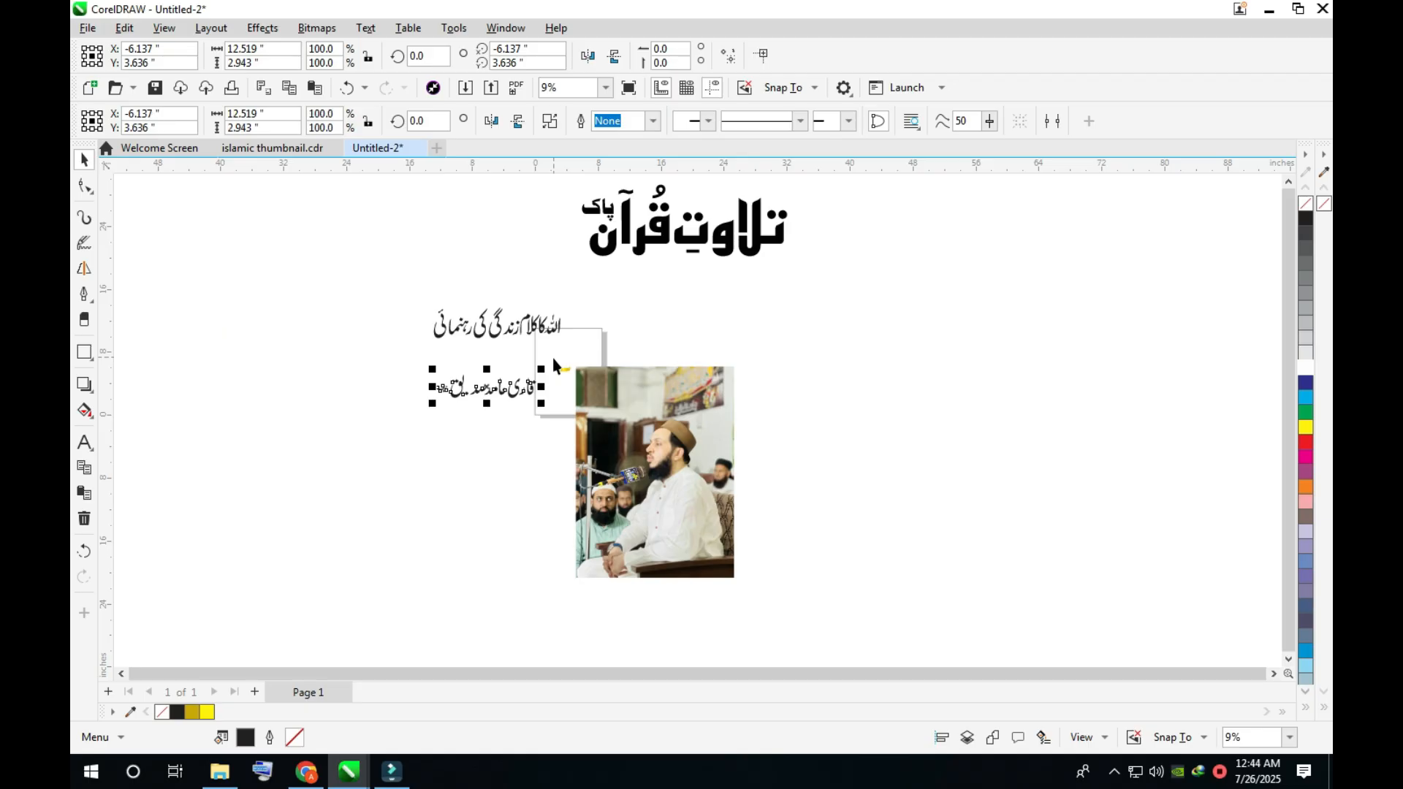
{"action": "left_click", "coordinate": [296, 149]}
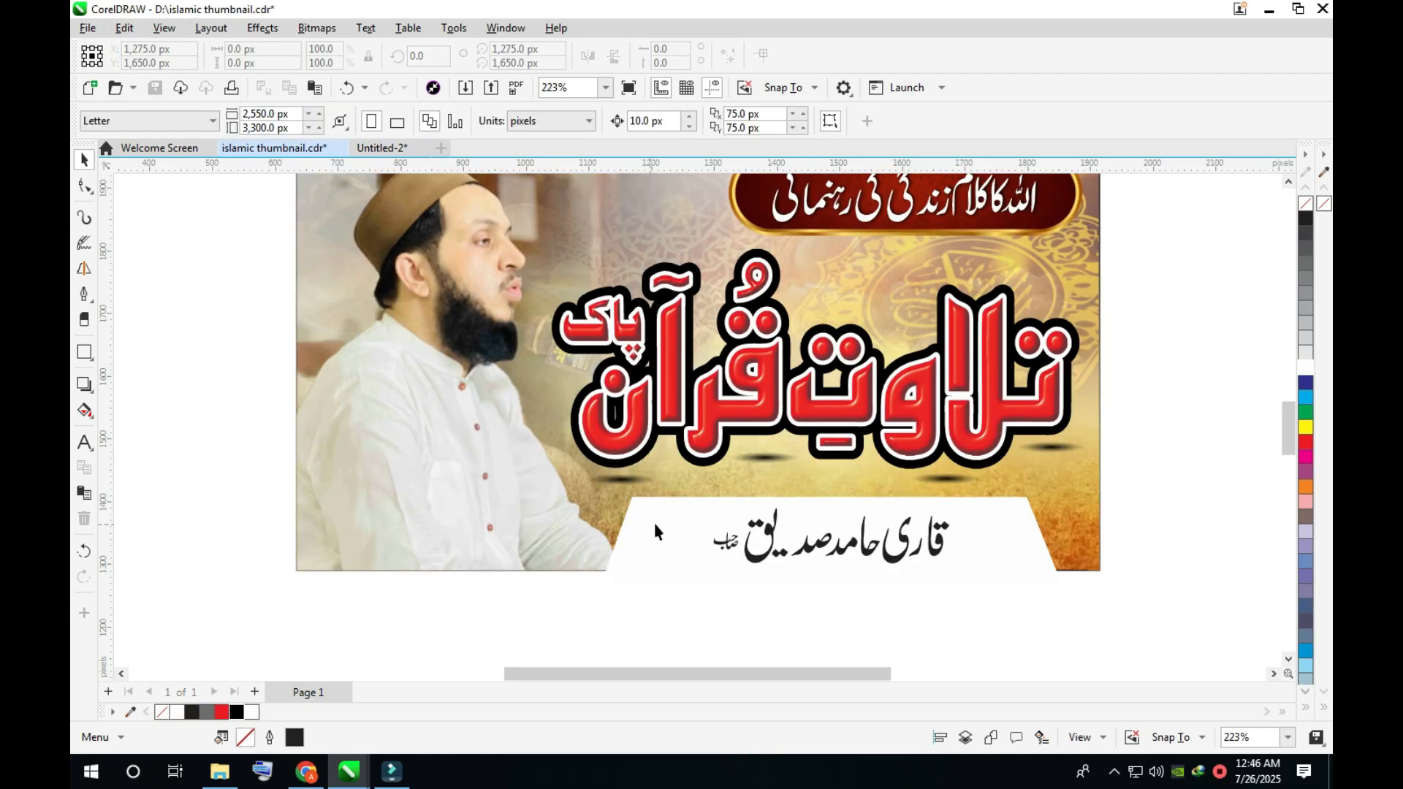
- Add a drop shadow to the white trapezoid with opacity 100, feathering 10 and an offset of about 13.7 × 13.3 px
{"action": "left_click", "coordinate": [656, 526]}
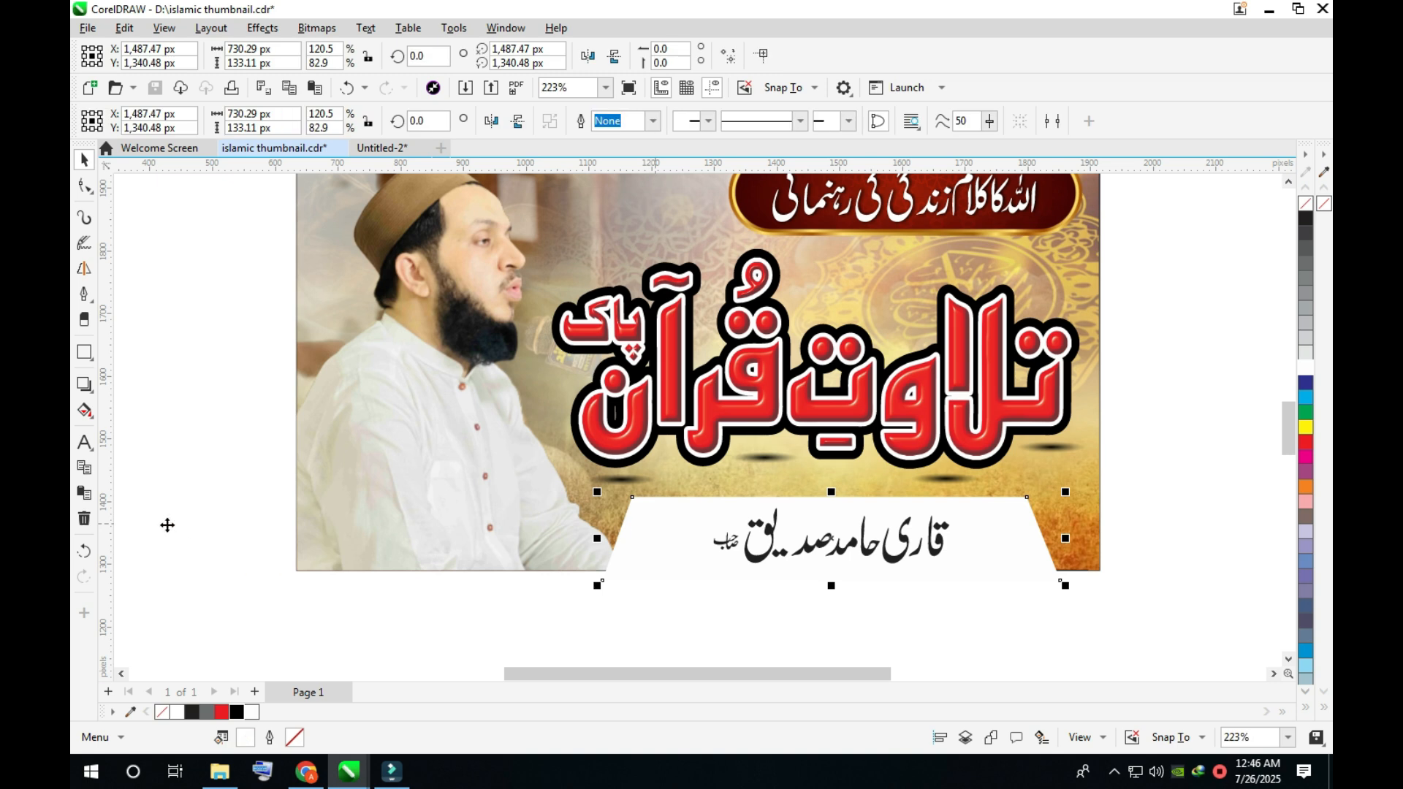
{"action": "left_click", "coordinate": [88, 395]}
{"action": "left_click_drag", "start_coordinate": [831, 539], "coordinate": [861, 564]}
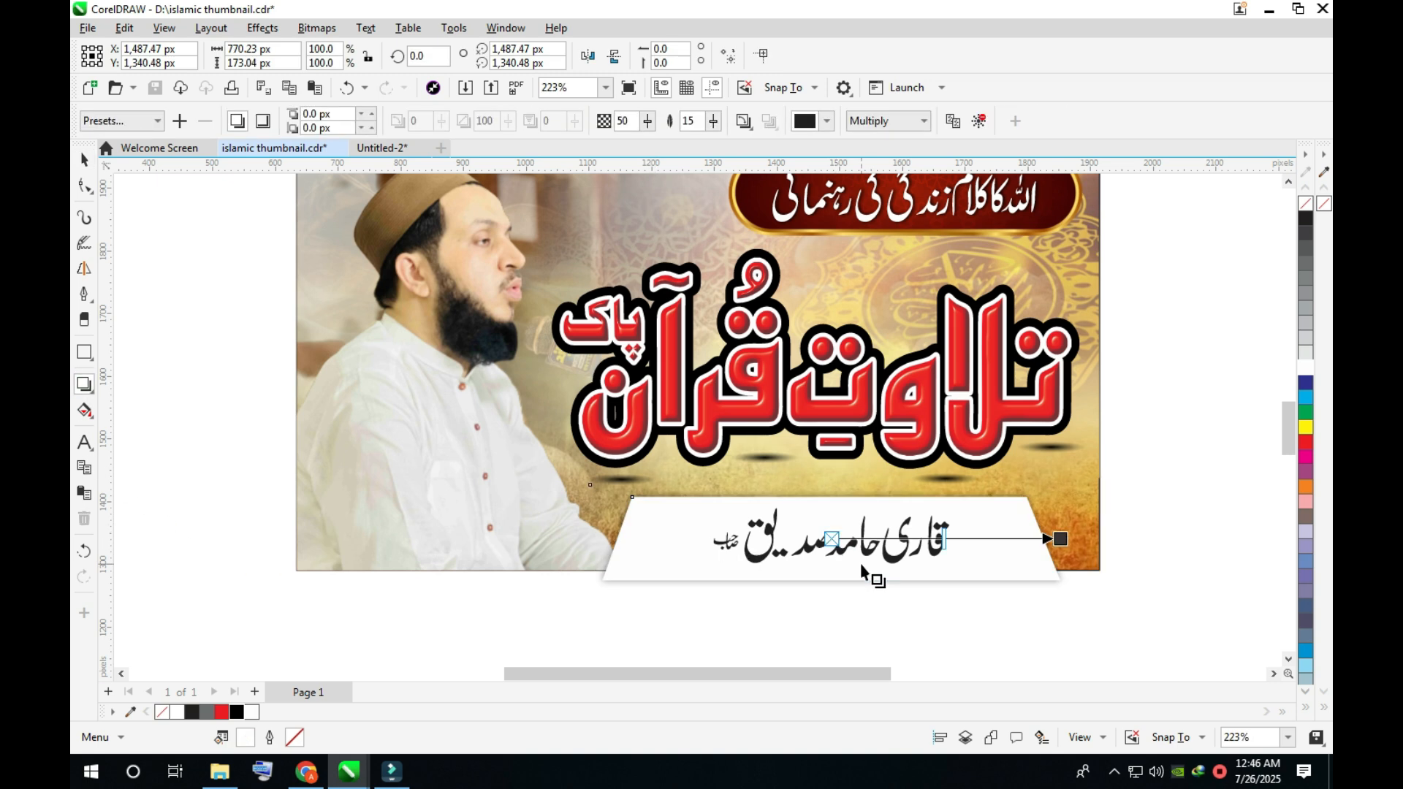
{"action": "left_click_drag", "start_coordinate": [632, 122], "coordinate": [595, 127]}
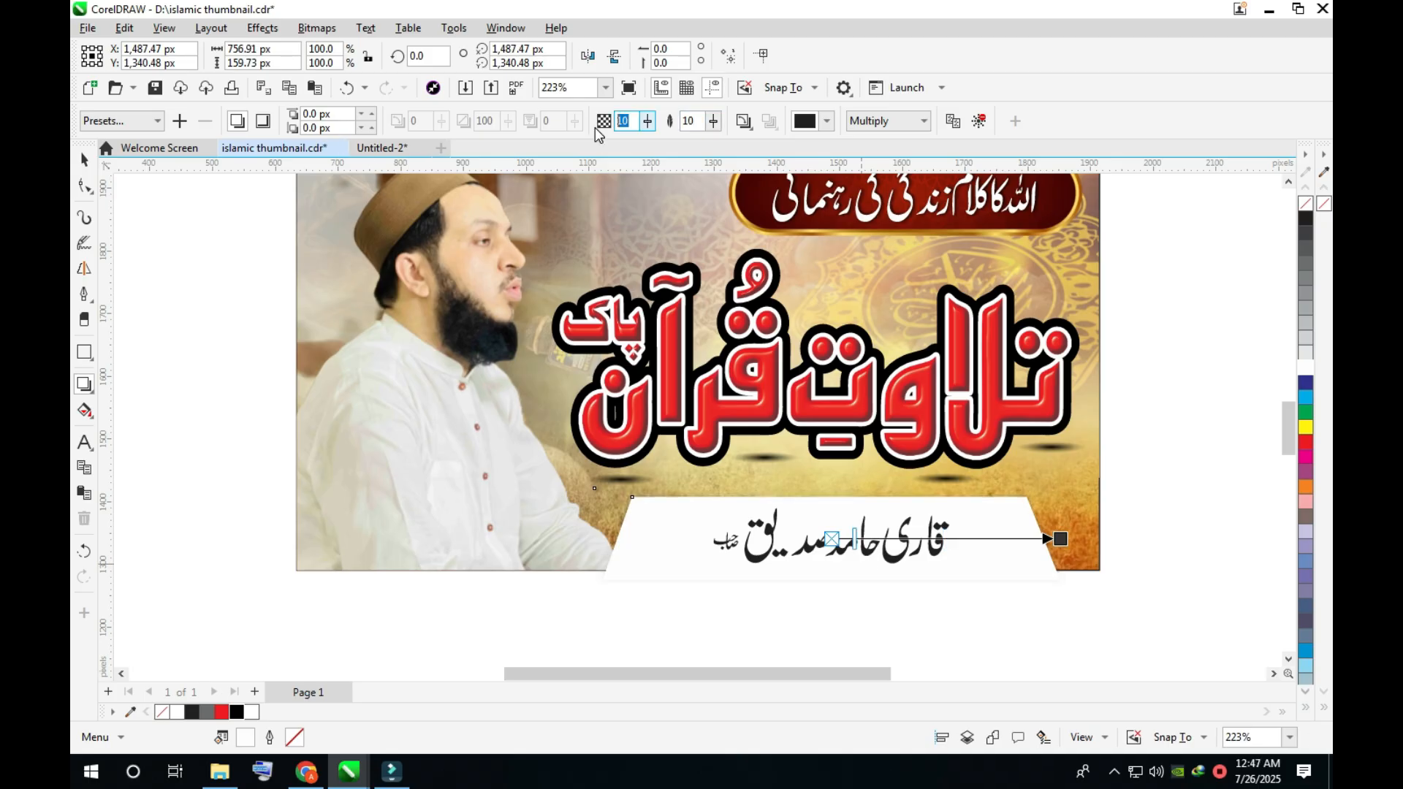
{"action": "type", "text": "100"}
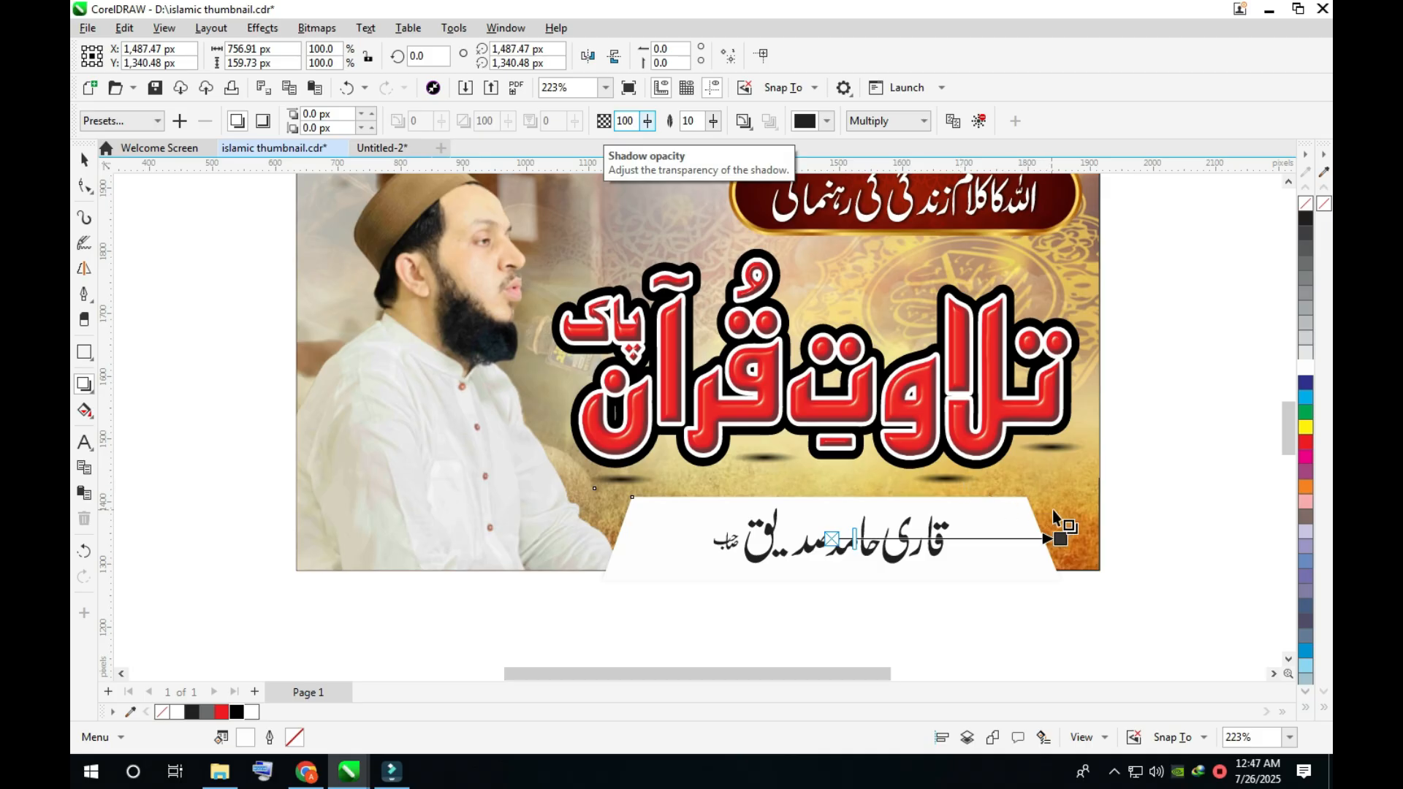
{"action": "left_click", "coordinate": [1060, 539]}
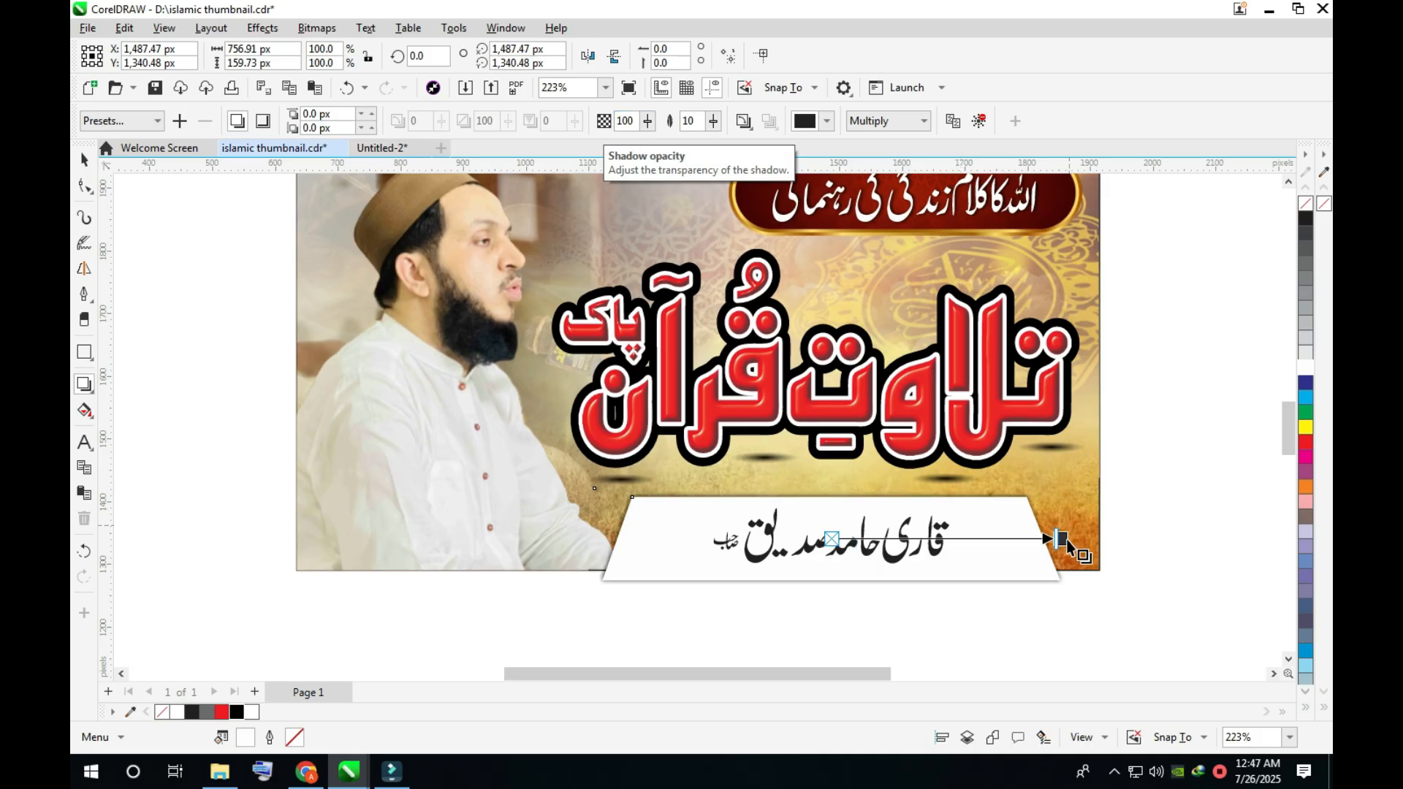
{"action": "left_click_drag", "start_coordinate": [1064, 542], "coordinate": [884, 487]}
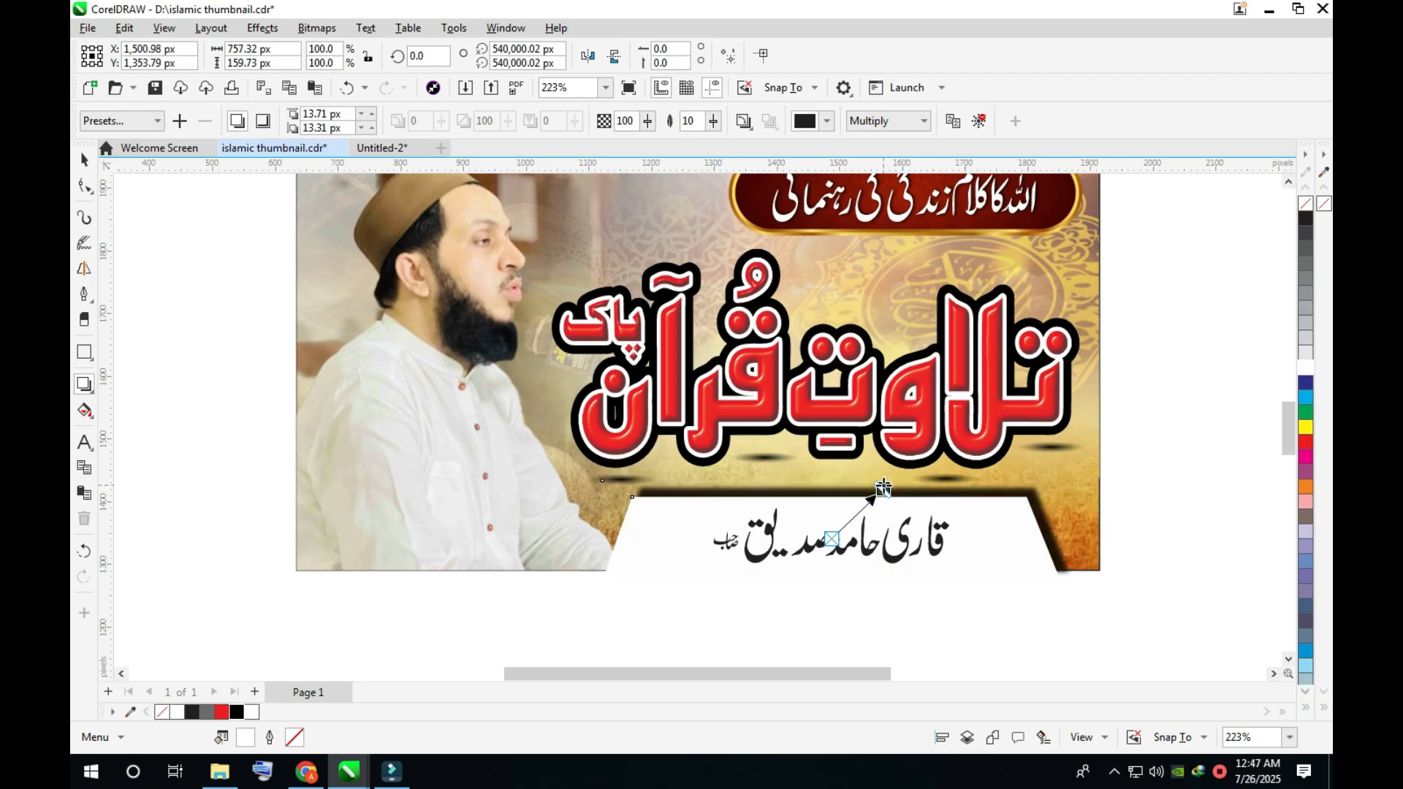
- Give the white trapezoid a black 3.0 pt outline with round line caps, behind the fill and scaling with the object
{"action": "key", "text": "space"}
{"action": "left_click", "coordinate": [1031, 534]}
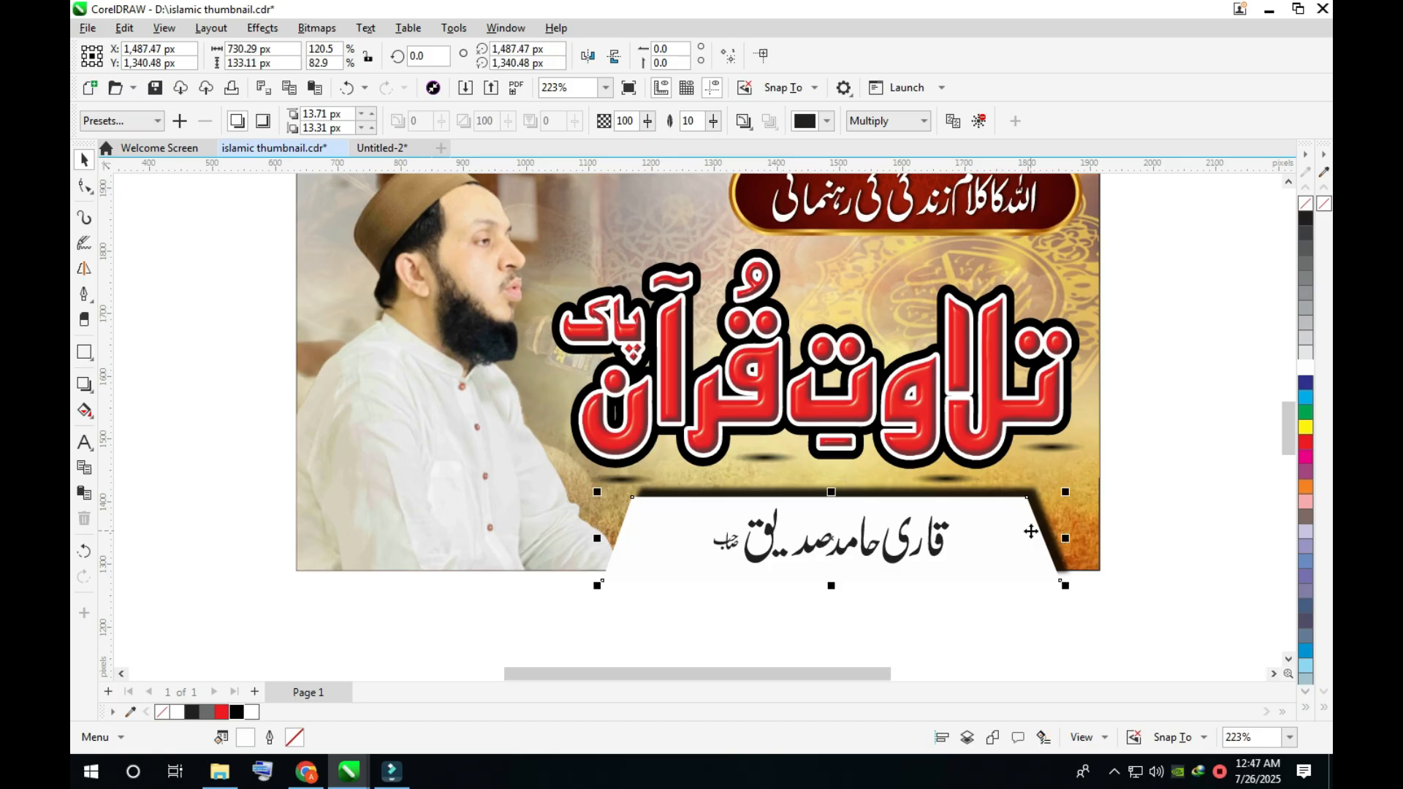
{"action": "right_click", "coordinate": [236, 713]}
{"action": "key", "text": "F12"}
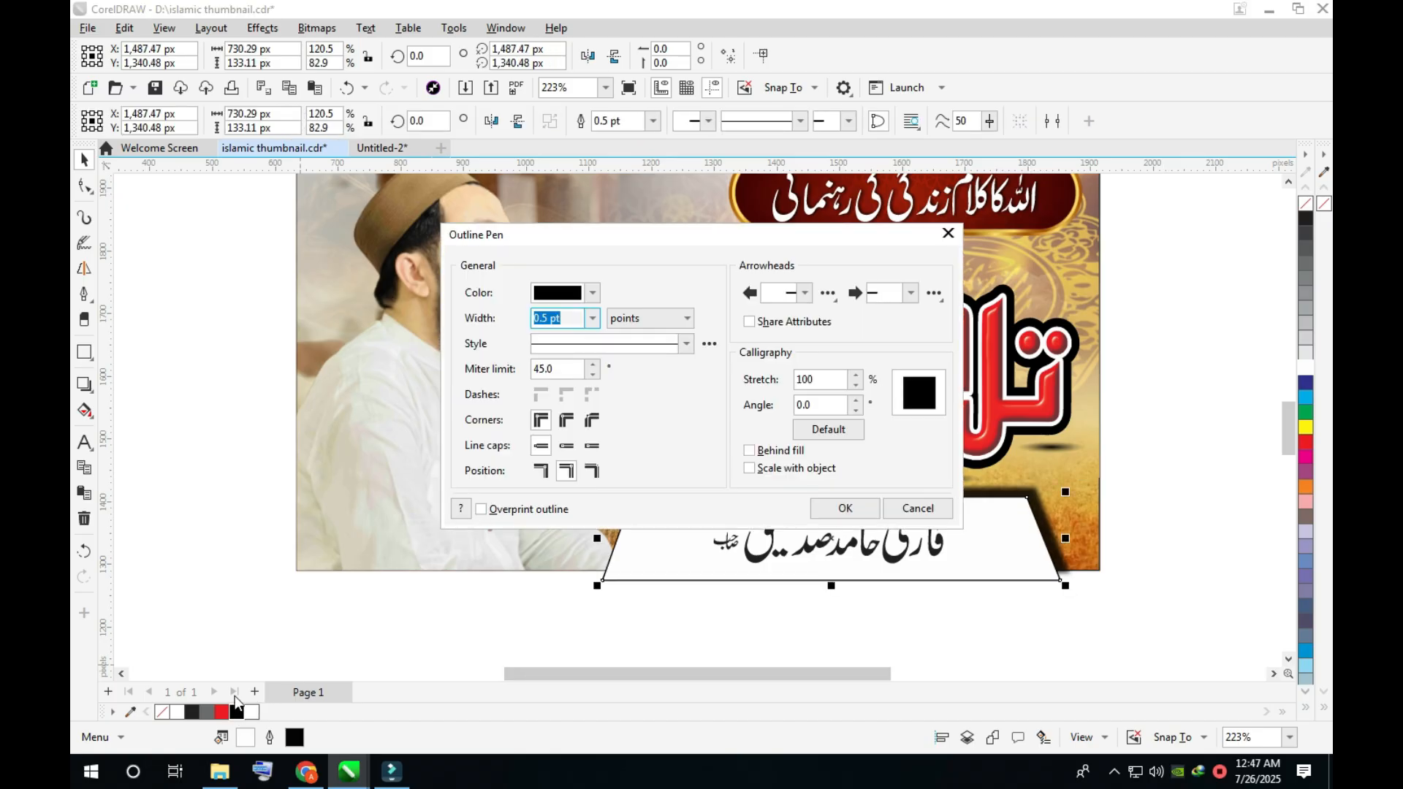
{"action": "left_click", "coordinate": [566, 445]}
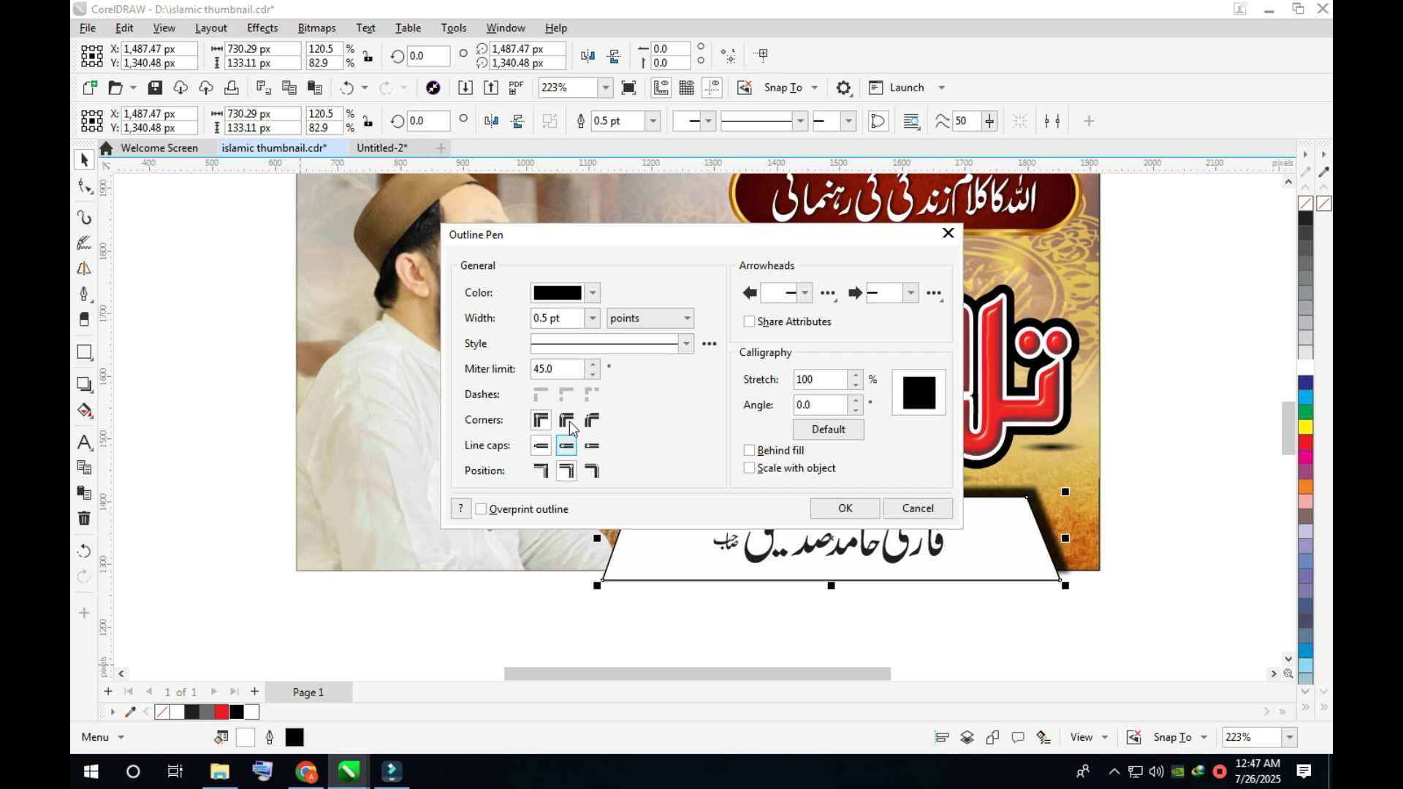
{"action": "left_click", "coordinate": [768, 452]}
{"action": "left_click", "coordinate": [764, 469]}
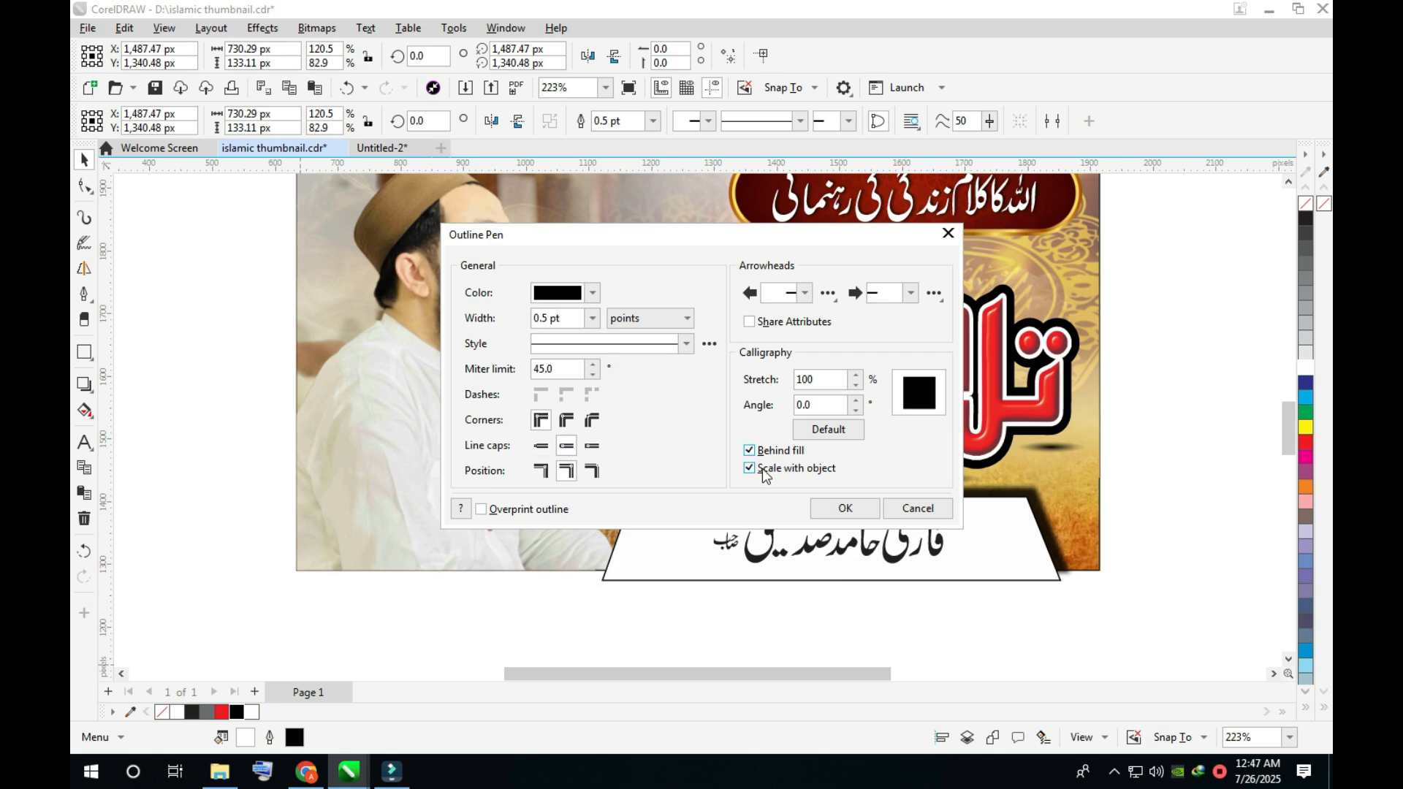
{"action": "left_click", "coordinate": [593, 318]}
{"action": "left_click", "coordinate": [573, 396]}
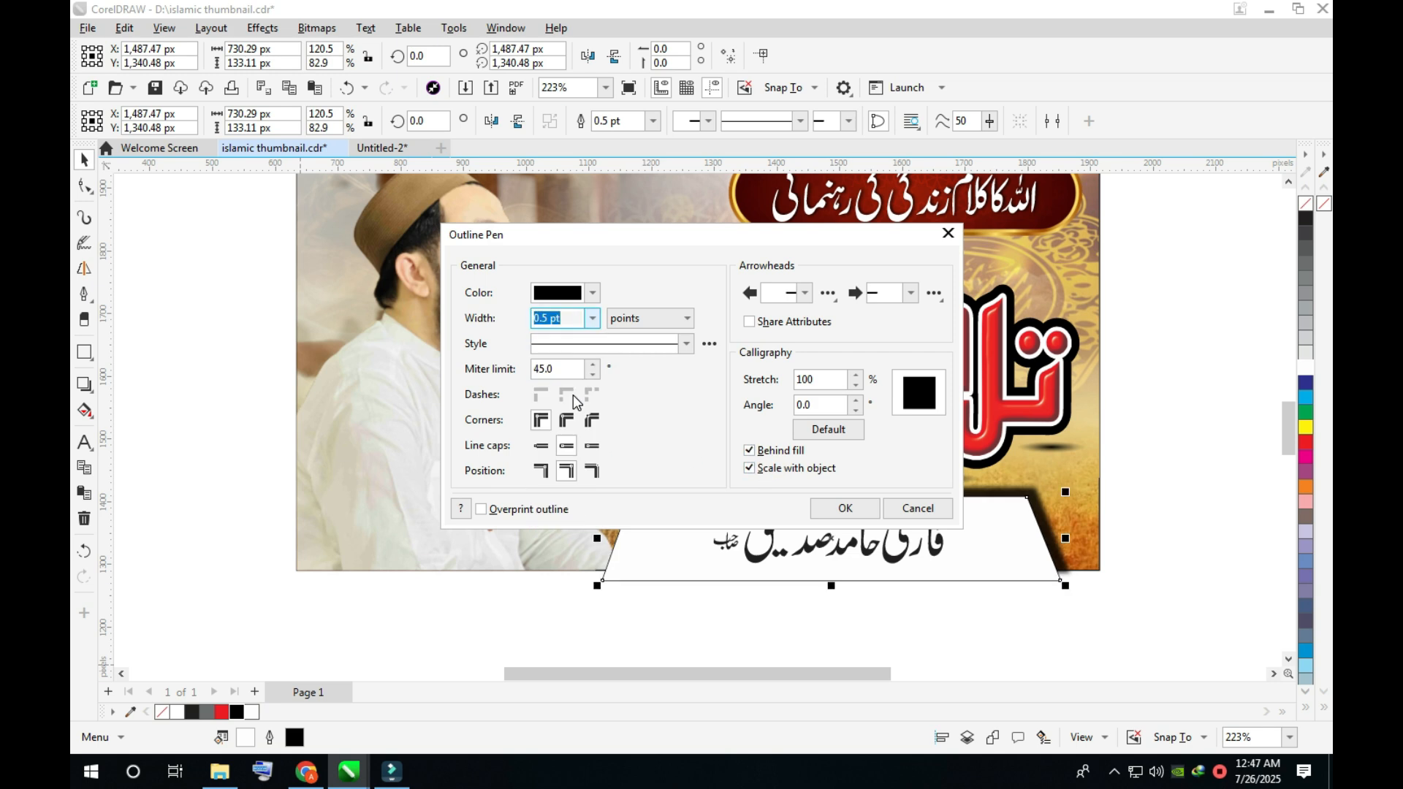
{"action": "left_click", "coordinate": [592, 318]}
{"action": "left_click", "coordinate": [574, 427]}
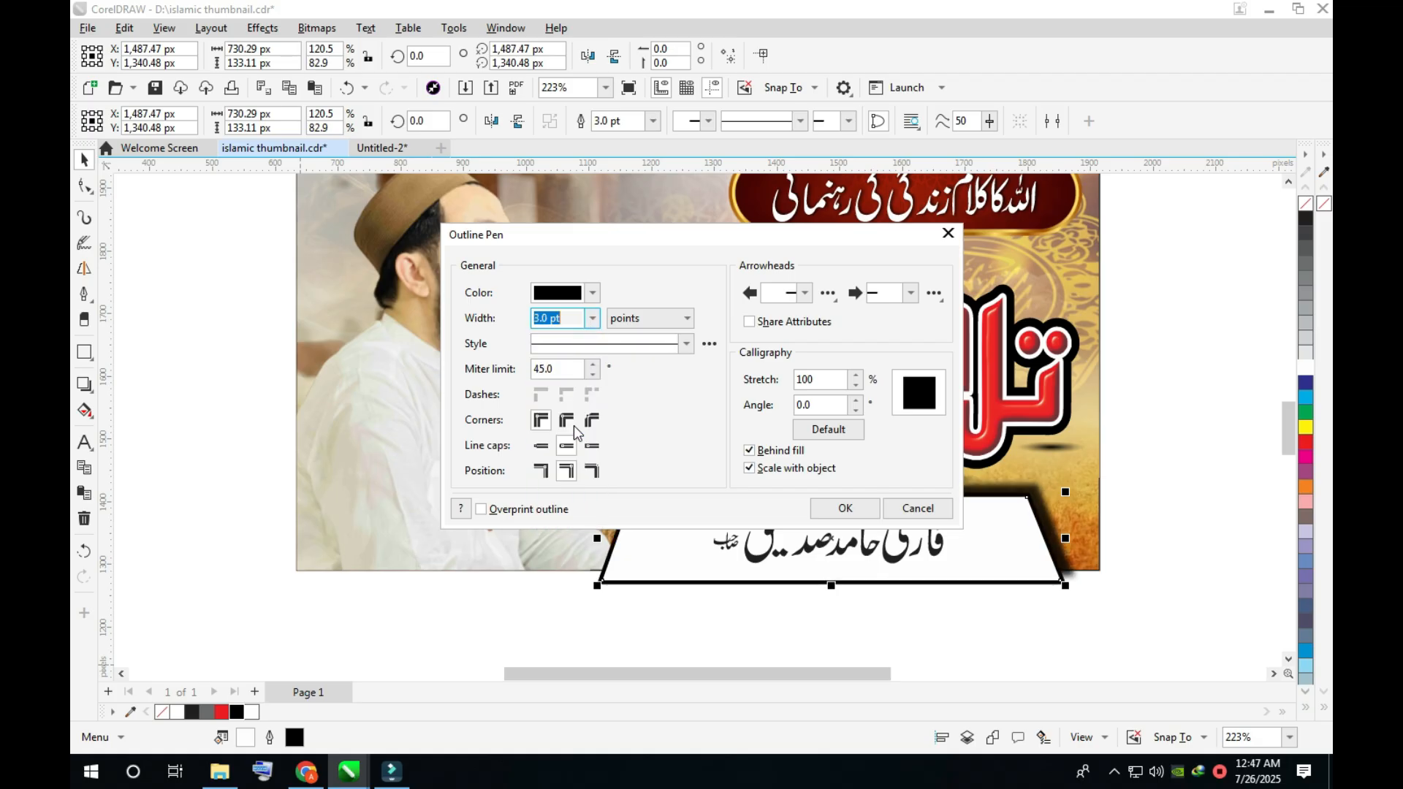
{"action": "left_click", "coordinate": [846, 509]}
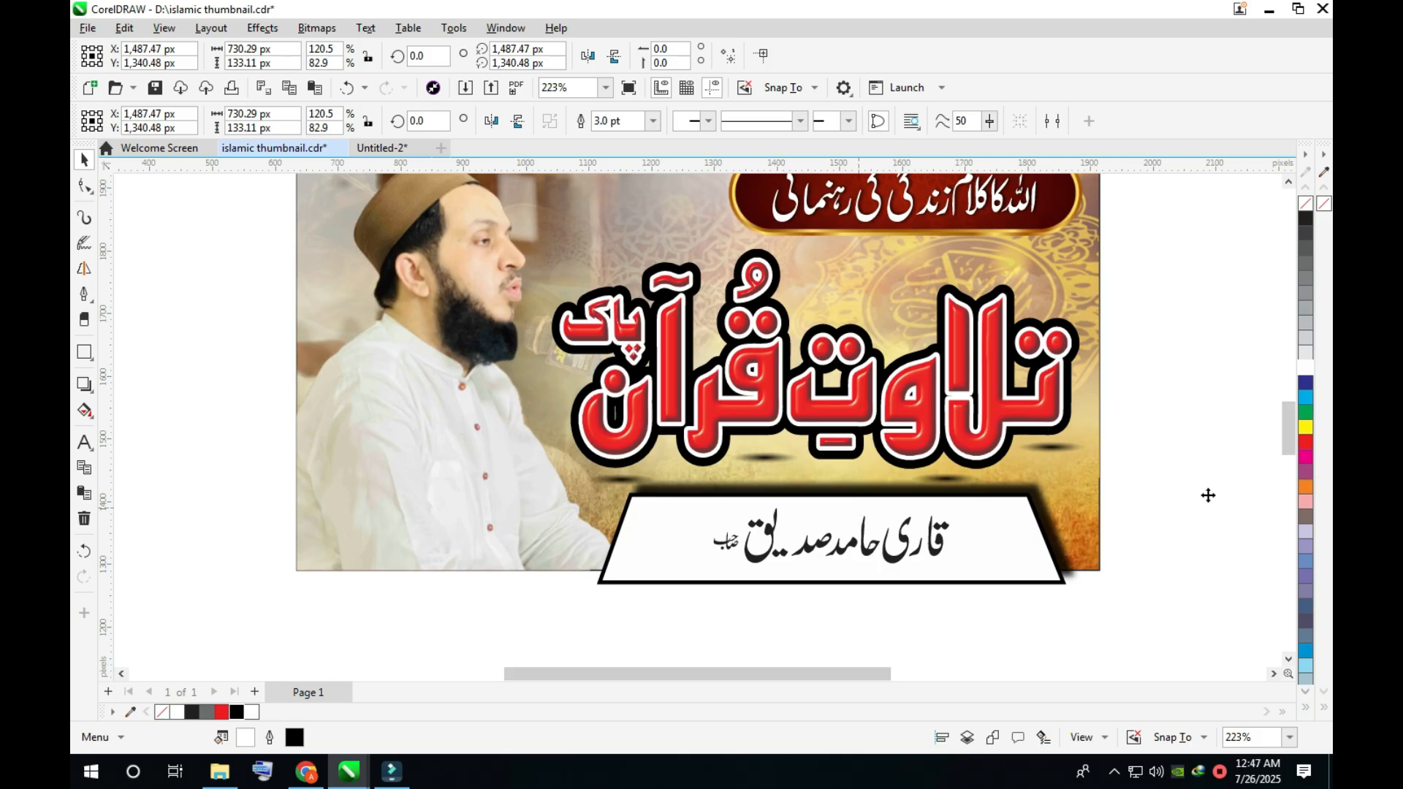
- Pull the trapezoid's drop shadow slightly closer to the shape, reducing its offset
{"action": "scroll", "coordinate": [1050, 537], "scroll_direction": "up", "scroll_amount": 3}
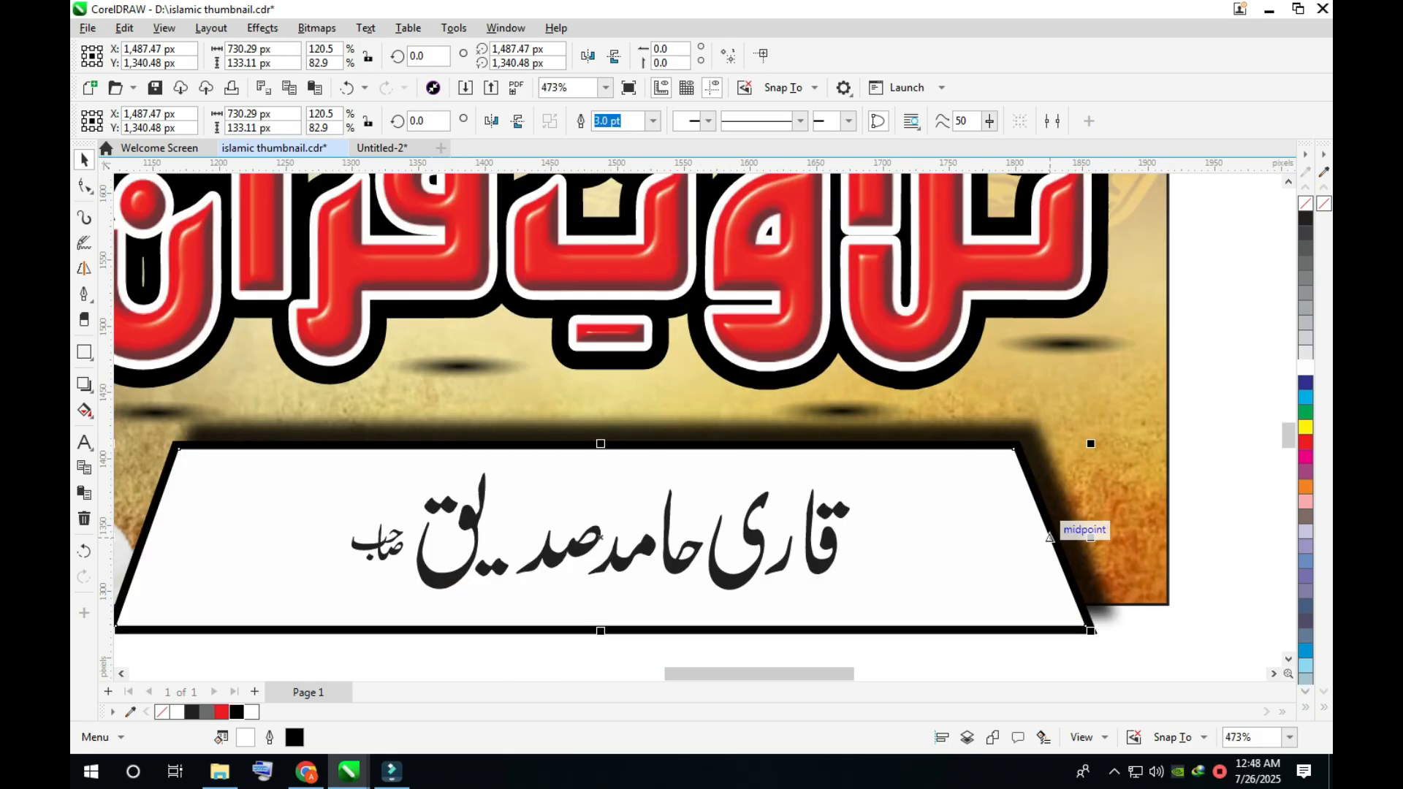
{"action": "left_click", "coordinate": [979, 437]}
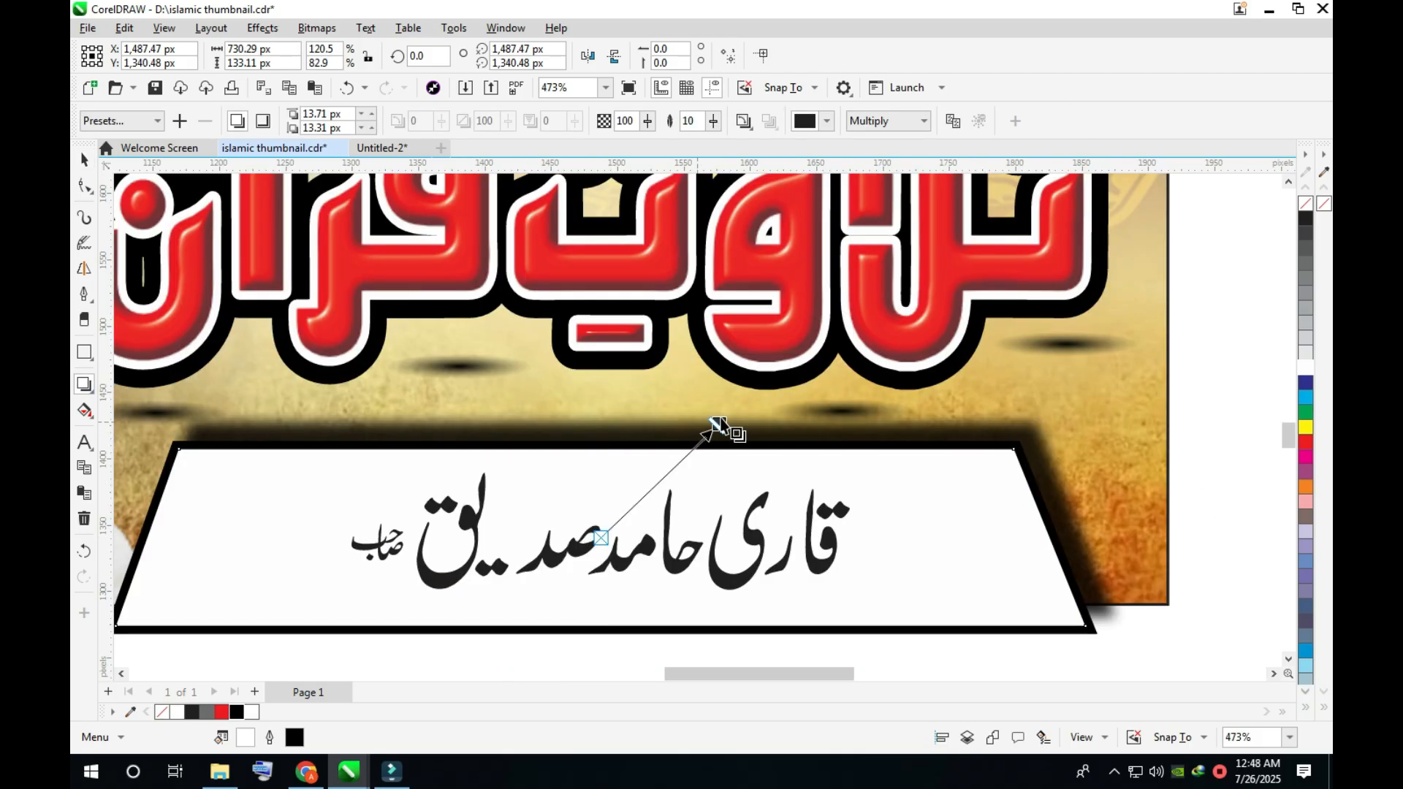
{"action": "left_click_drag", "start_coordinate": [720, 425], "coordinate": [703, 431]}
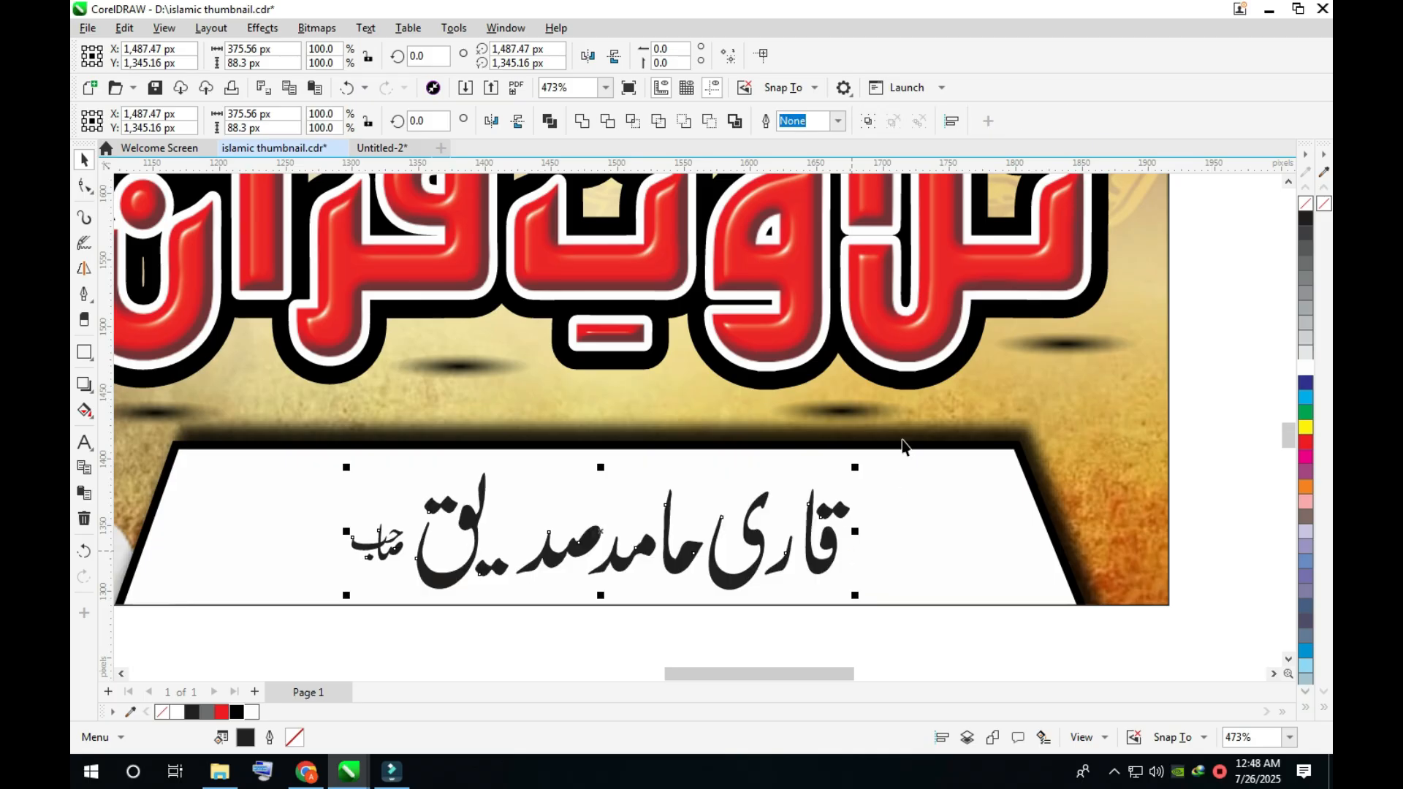
- Shrink the first word of the reciter's name and reposition it close beside the rest of the lettering
{"action": "left_click_drag", "start_coordinate": [903, 440], "coordinate": [699, 620]}
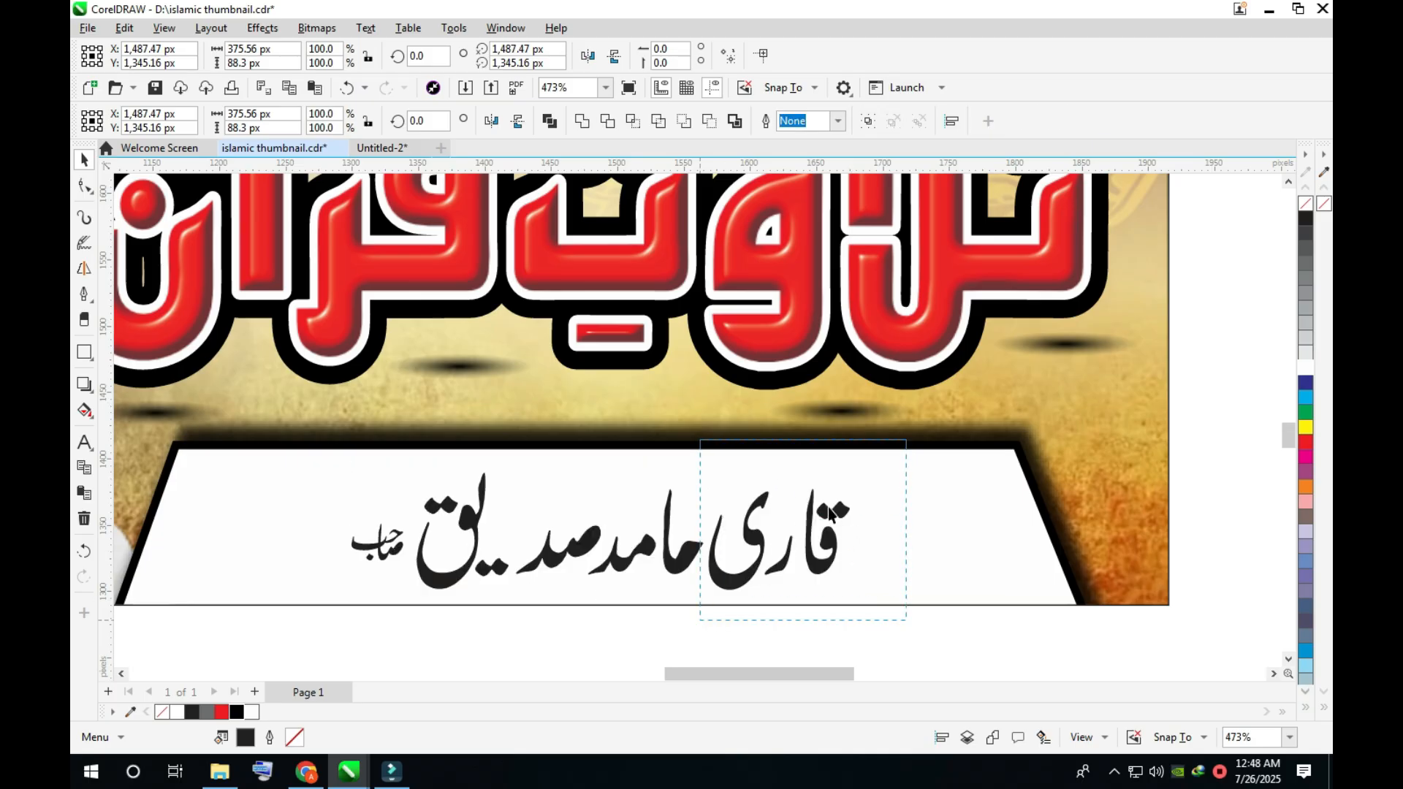
{"action": "left_click_drag", "start_coordinate": [855, 483], "coordinate": [798, 521]}
{"action": "left_click_drag", "start_coordinate": [740, 561], "coordinate": [740, 565]}
- Combine all the name lettering into one object, enlarge it slightly on the trapezoid and save the thumbnail file
{"action": "left_click_drag", "start_coordinate": [864, 427], "coordinate": [332, 636]}
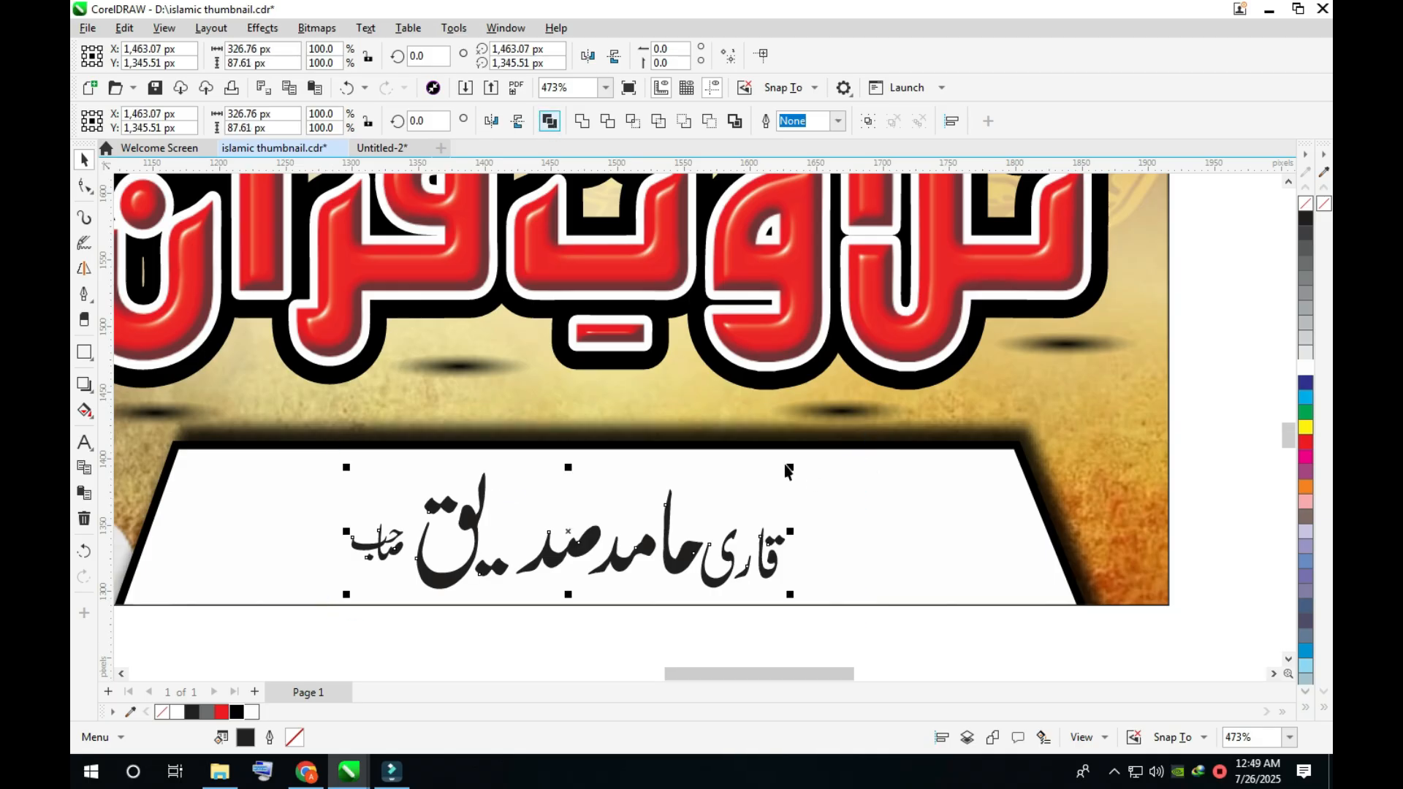
{"action": "key", "text": "ctrl+l"}
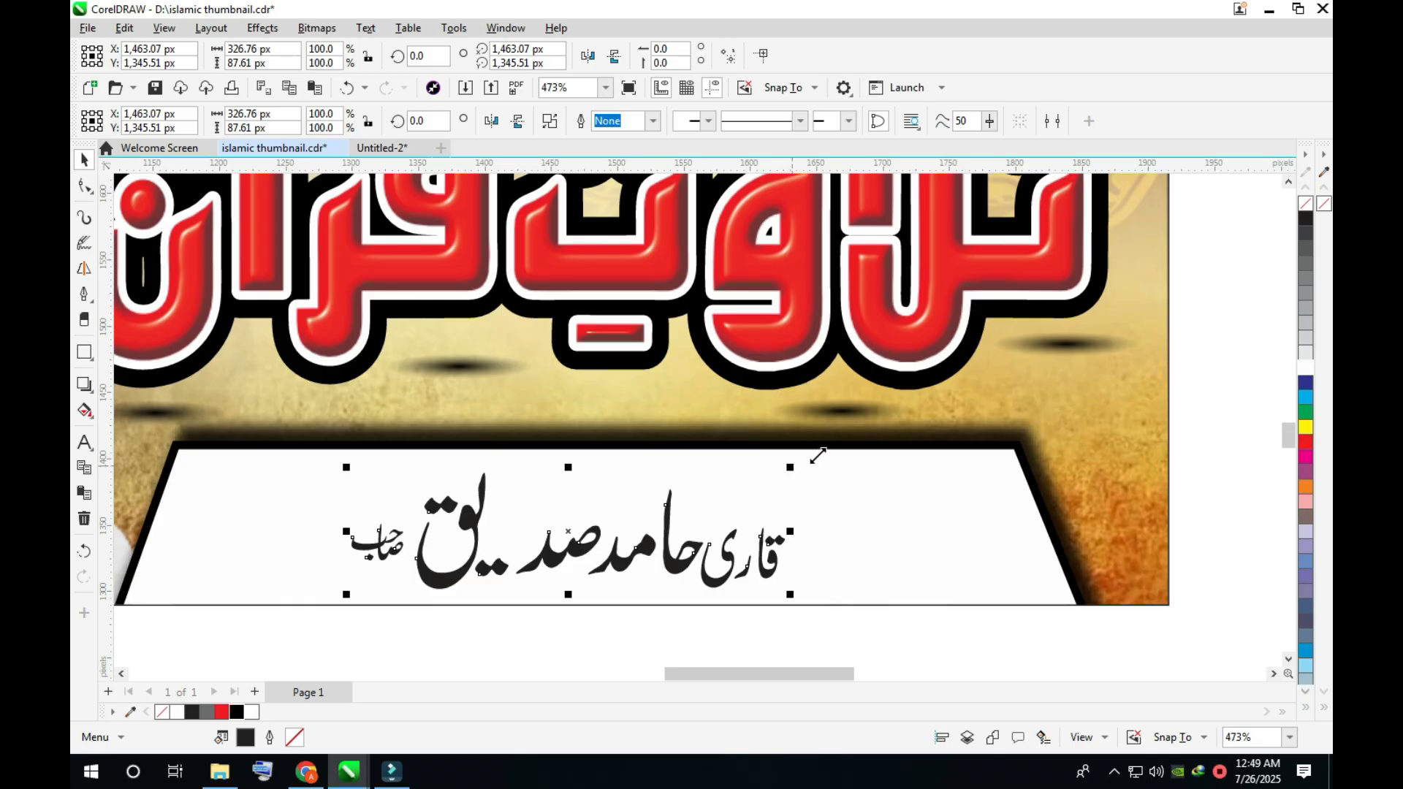
{"action": "left_click_drag", "start_coordinate": [824, 453], "coordinate": [833, 448]}
{"action": "key", "text": "Escape"}
{"action": "key", "text": "F4"}
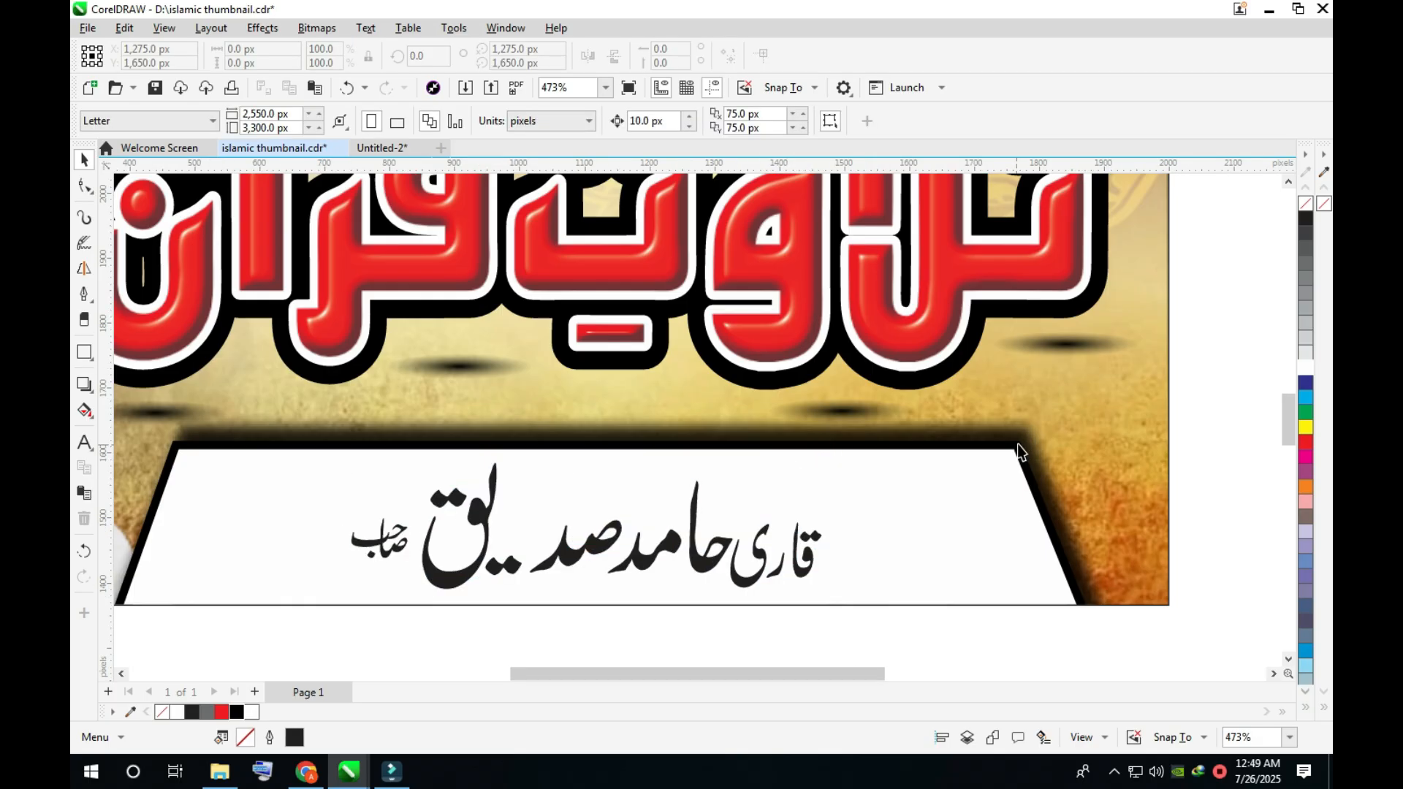
{"action": "key", "text": "ctrl+s"}
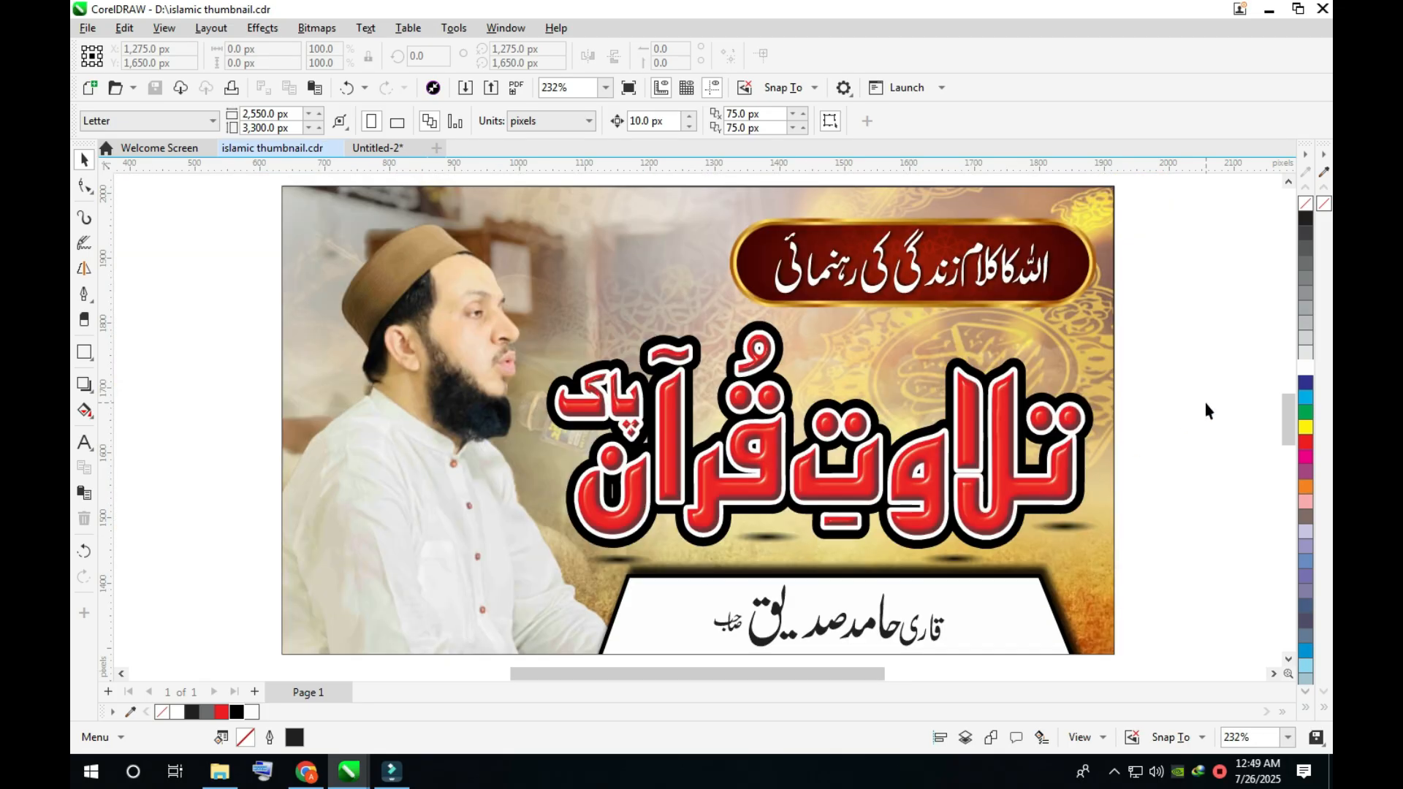
- Switch to Chrome and search Google Images for "madina"
{"action": "key", "text": "alt+Tab"}
{"action": "triple_click", "coordinate": [445, 153]}
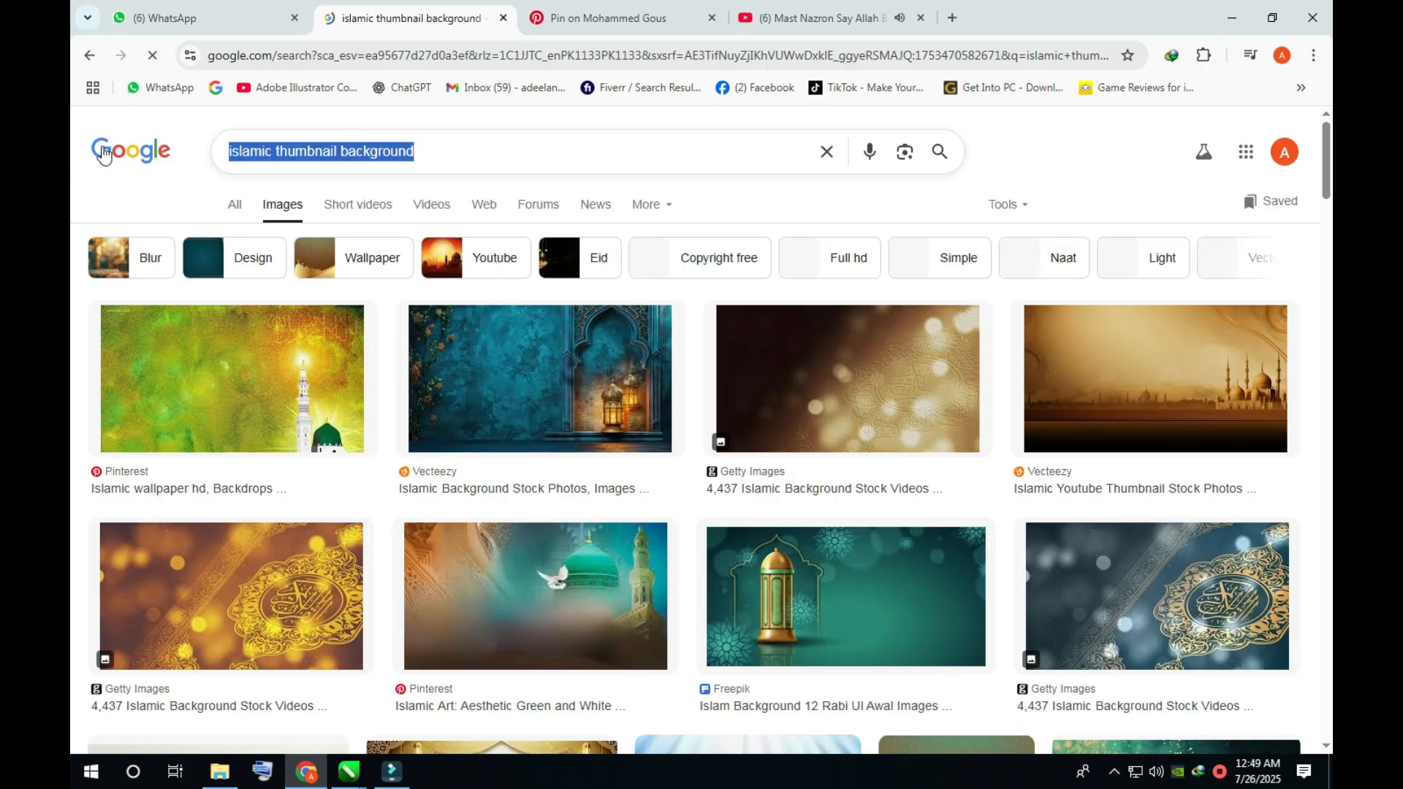
{"action": "type", "text": "MADINA"}
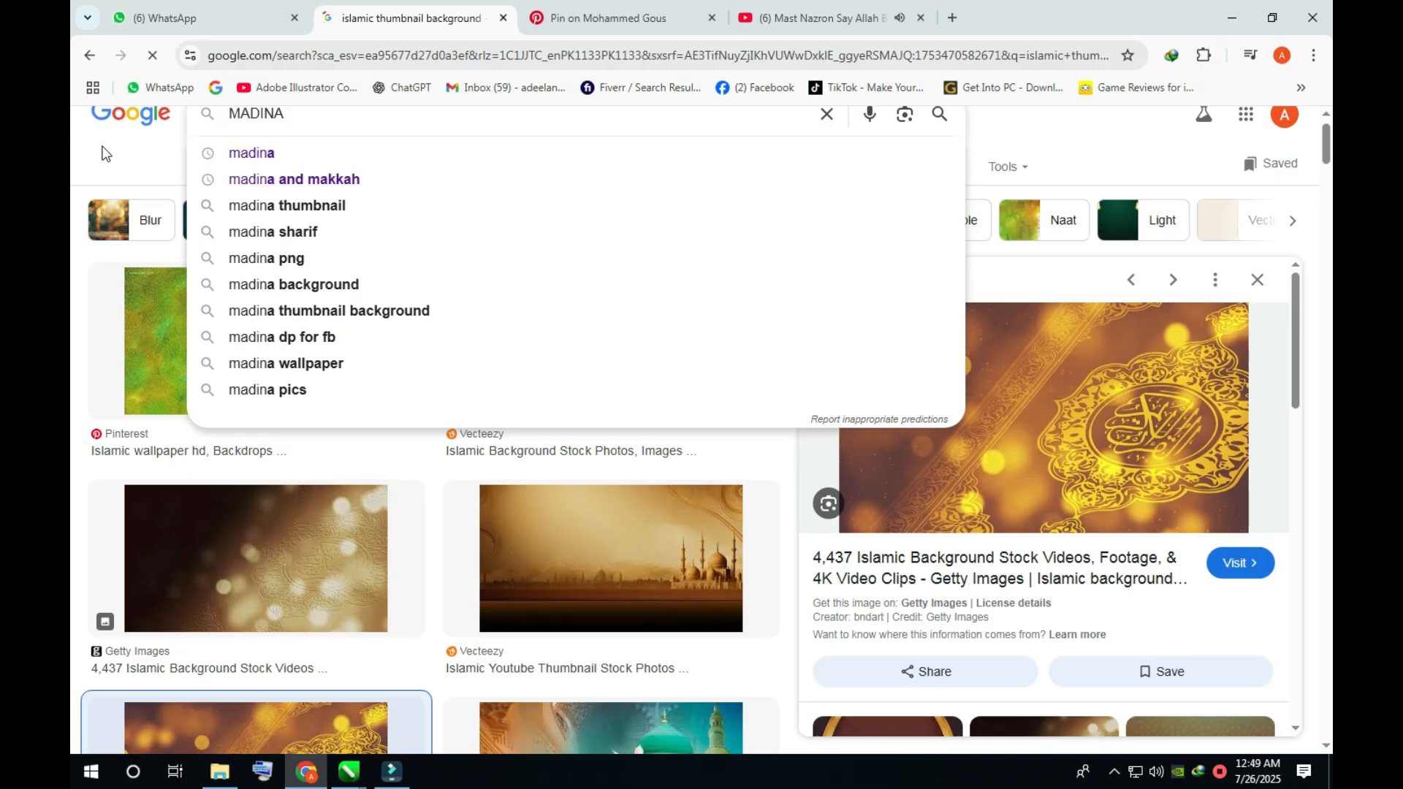
{"action": "left_click", "coordinate": [102, 153]}
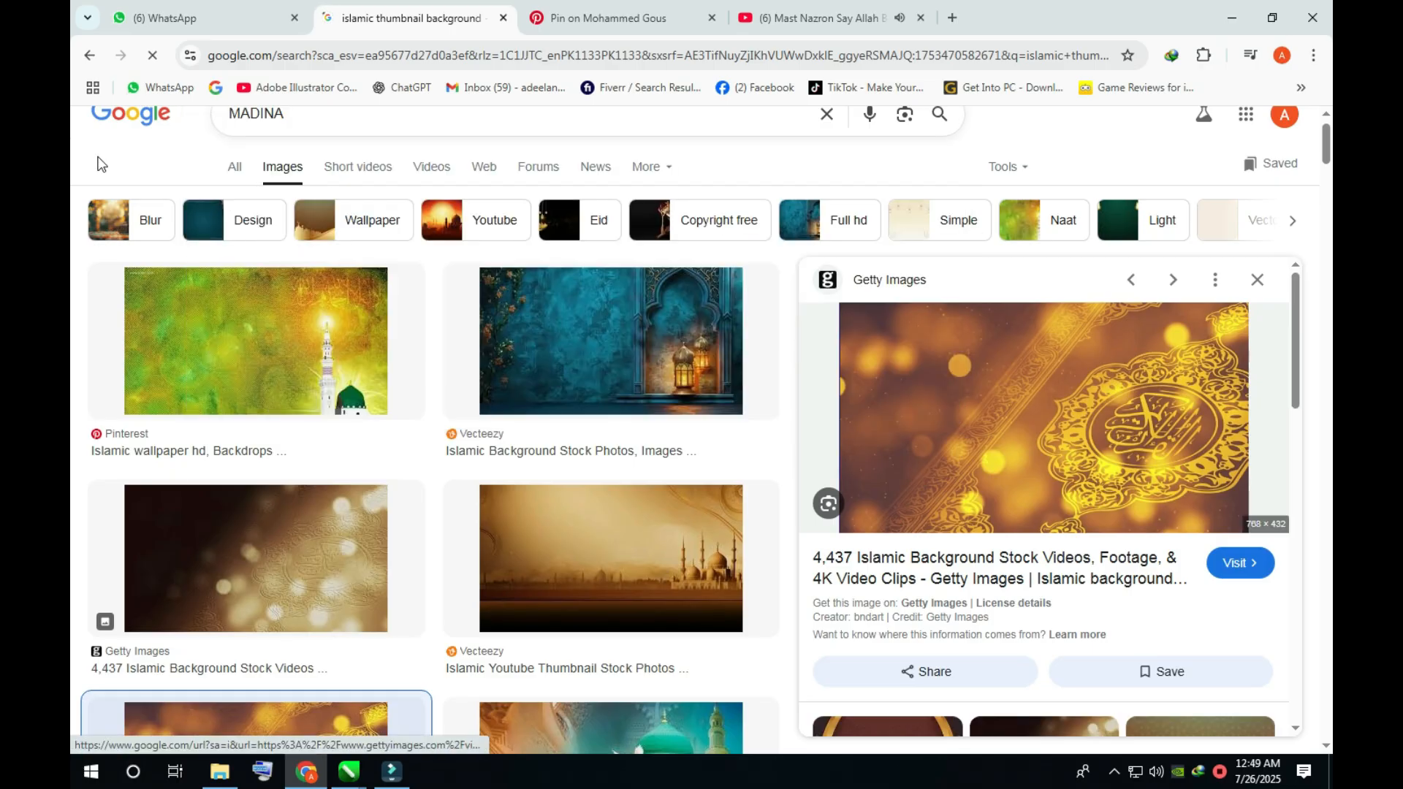
{"action": "left_click", "coordinate": [299, 118]}
{"action": "left_click", "coordinate": [299, 147]}
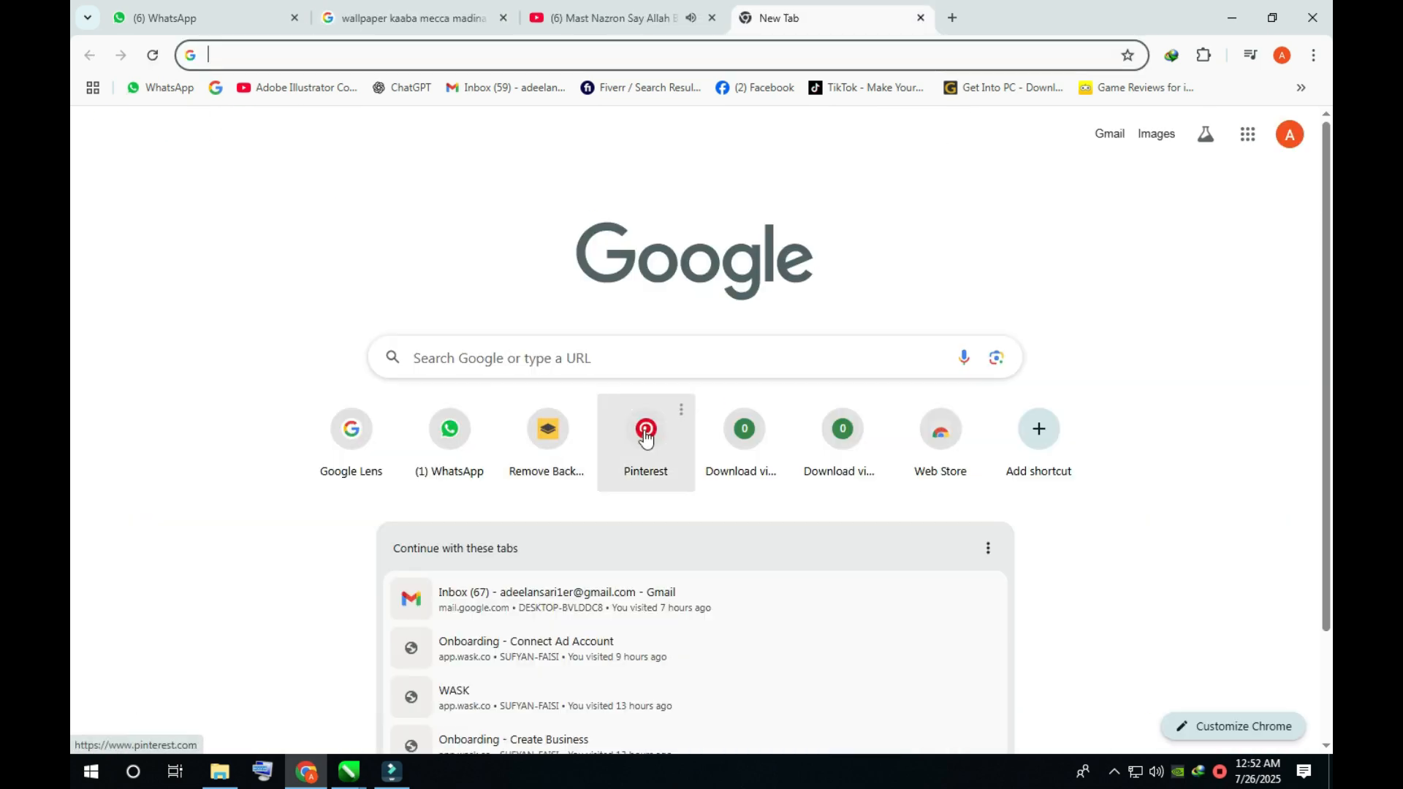
- Open Pinterest and search it for "wallpaper kaaba mecca madina"
{"action": "left_click", "coordinate": [646, 437]}
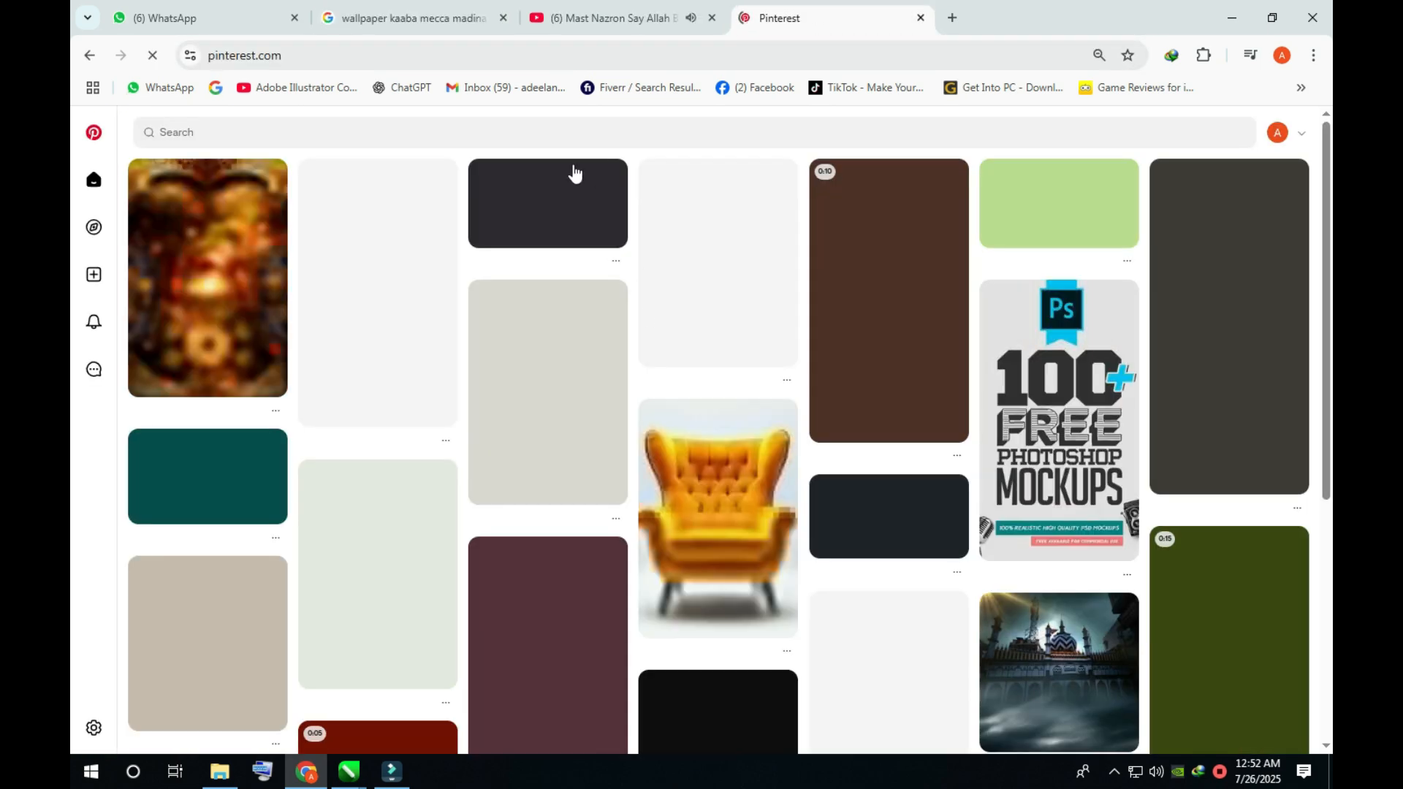
{"action": "left_click", "coordinate": [531, 135]}
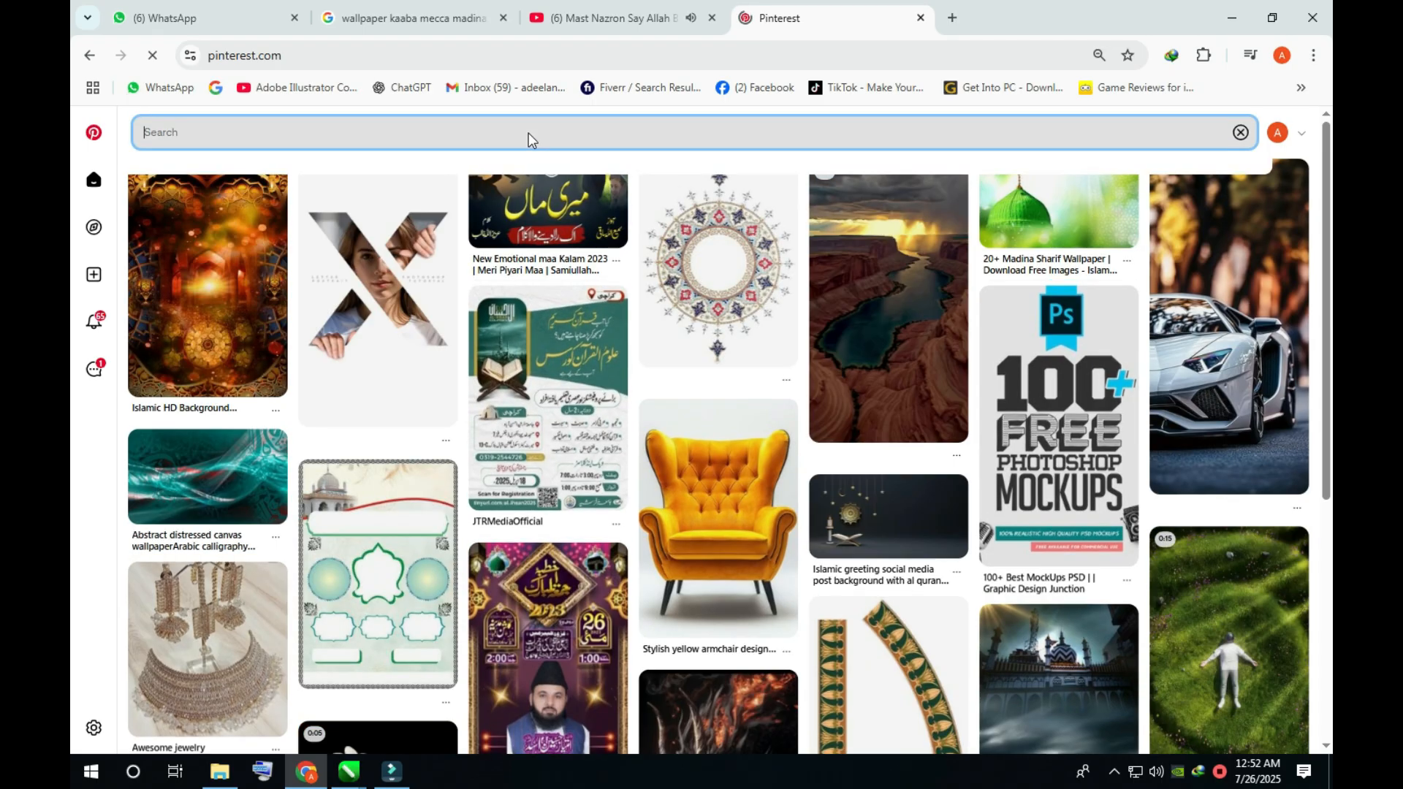
{"action": "type", "text": "wallpaper kaaba mecca madina"}
{"action": "key", "text": "Return"}
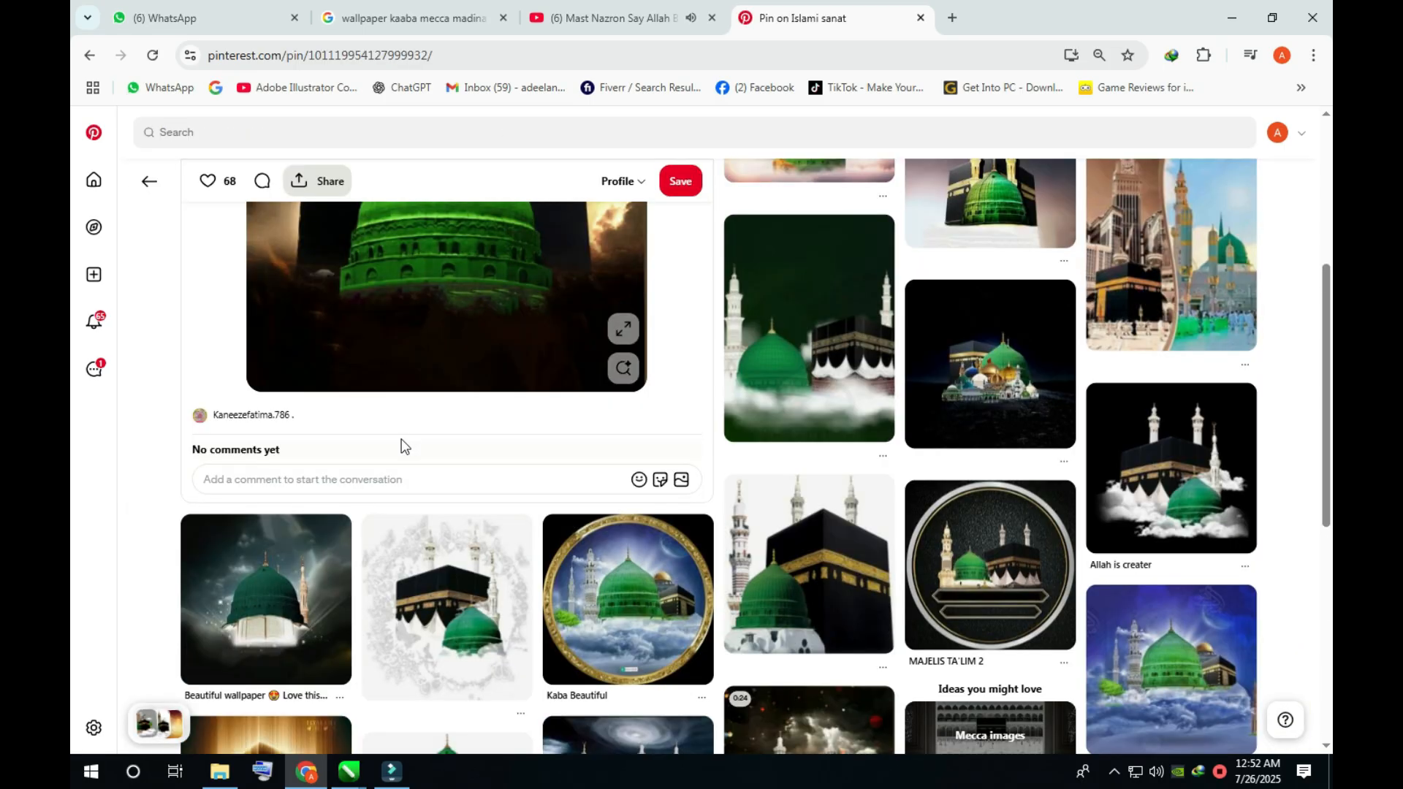
- Save the Pinterest image of the Kaaba with the green dome in front of it to the computer
{"action": "scroll", "coordinate": [401, 438], "scroll_direction": "up", "scroll_amount": 5}
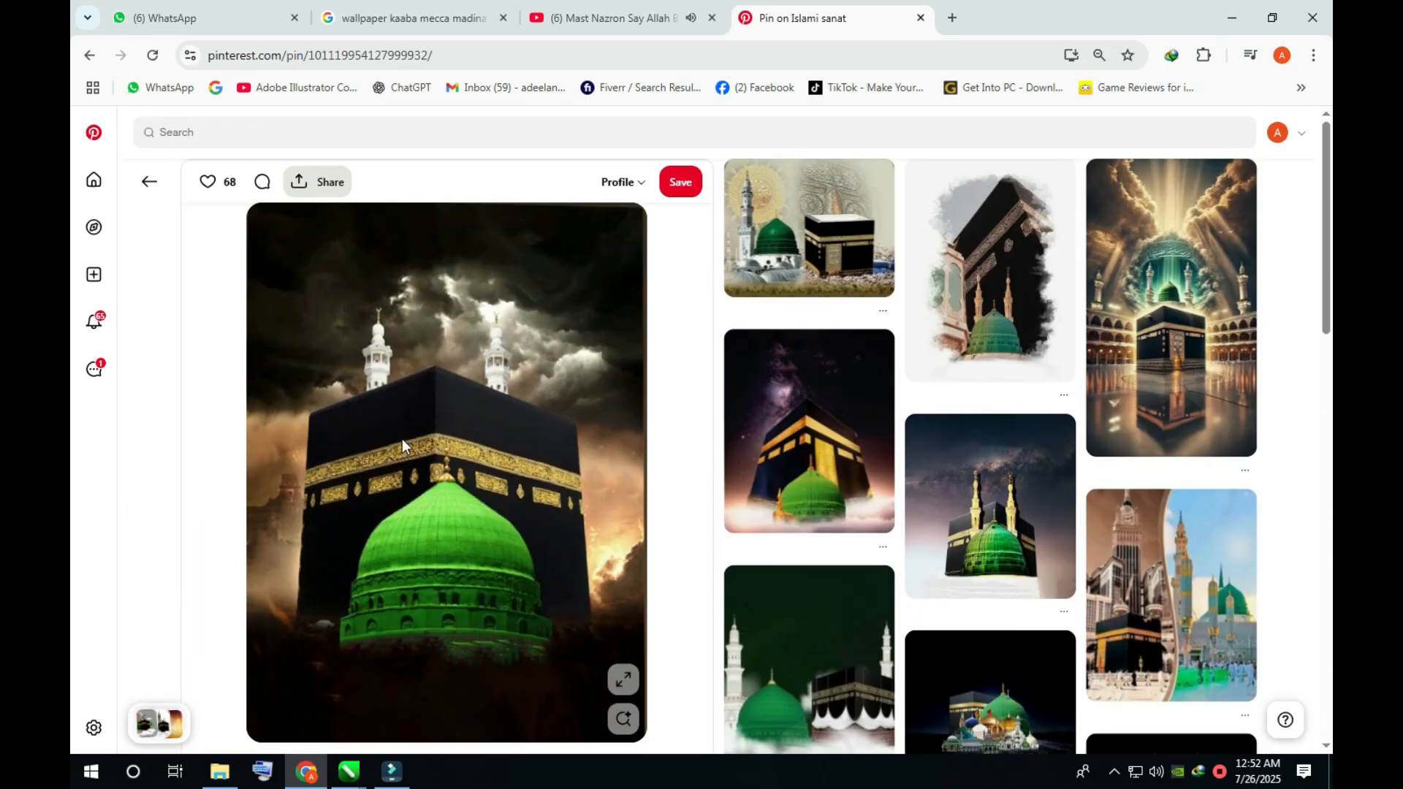
{"action": "right_click", "coordinate": [424, 369]}
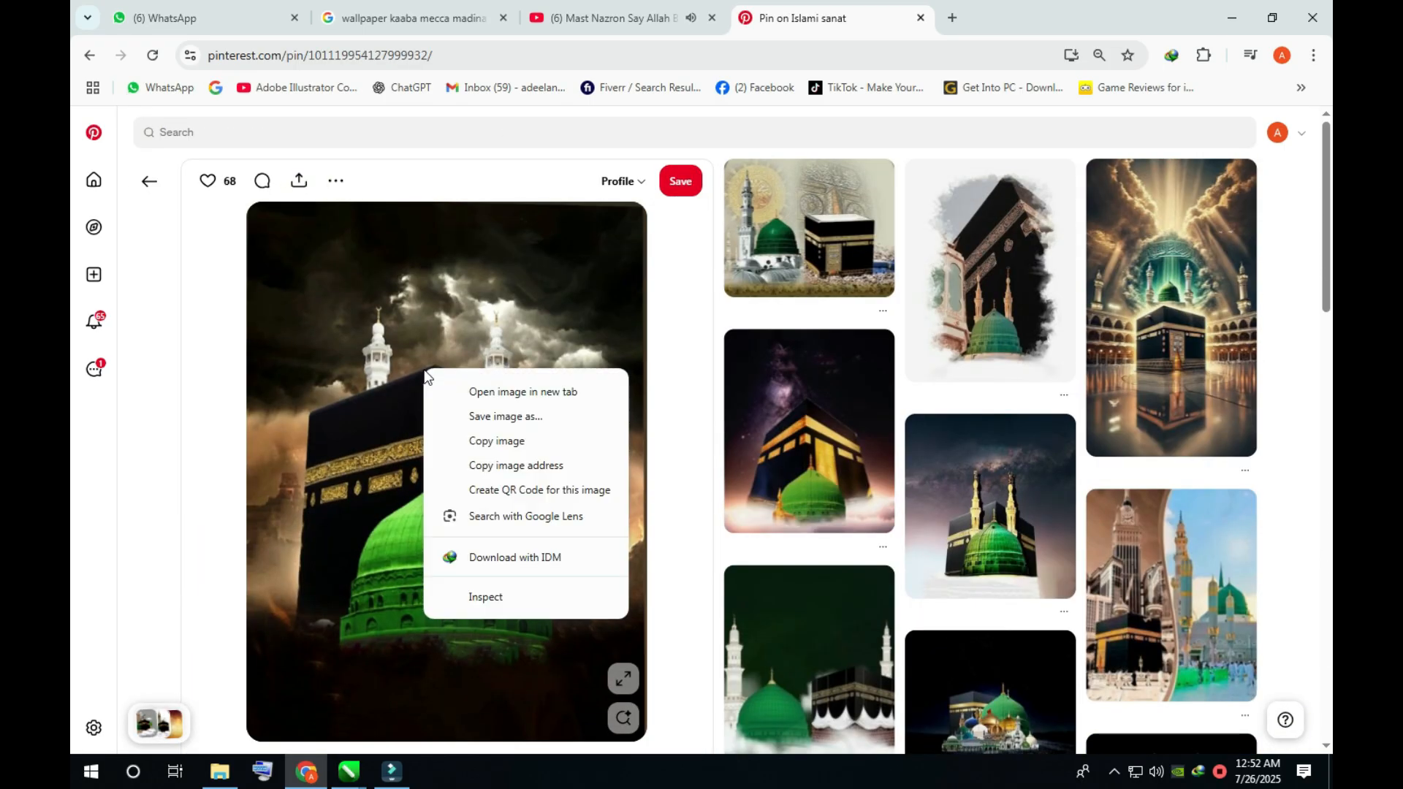
{"action": "left_click", "coordinate": [489, 417]}
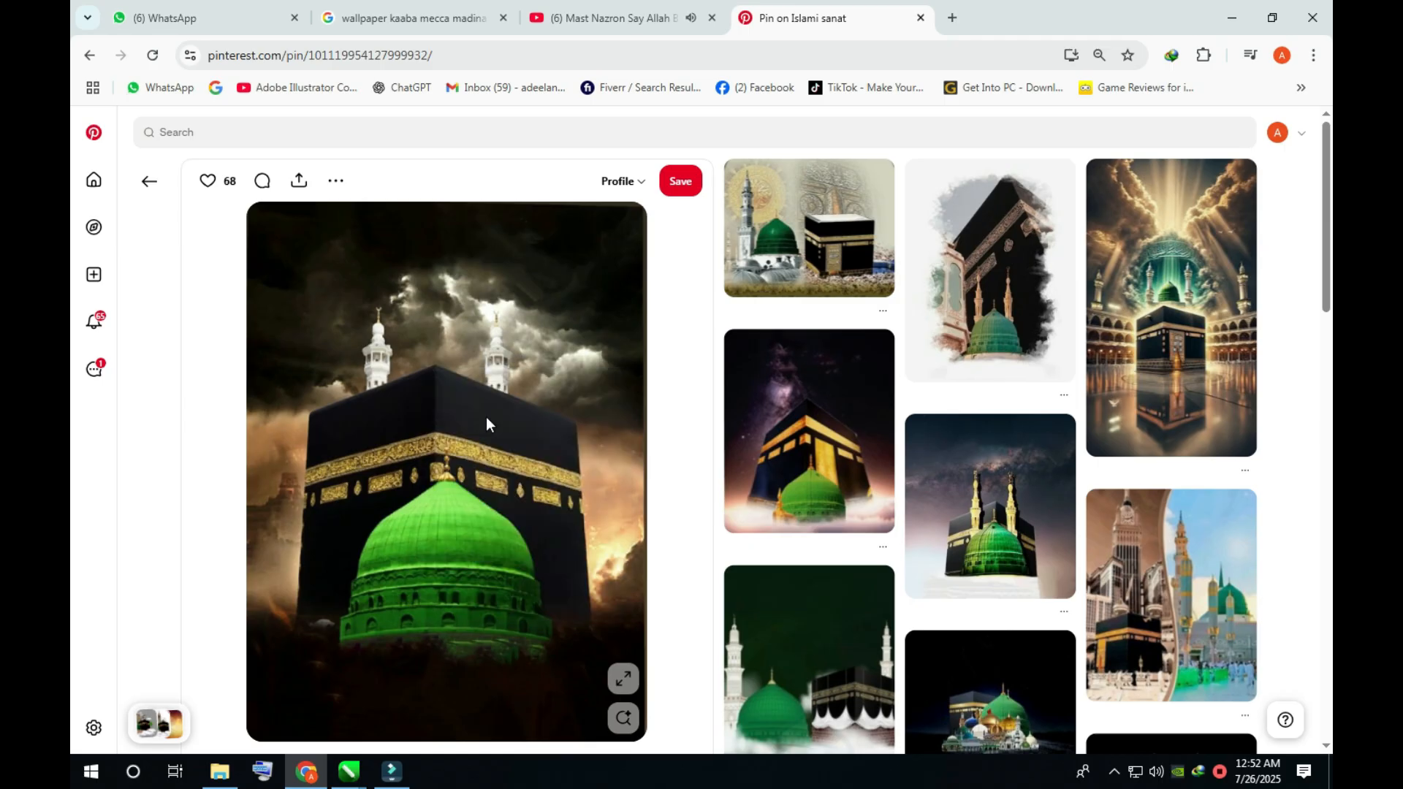
{"action": "key", "text": "Return"}
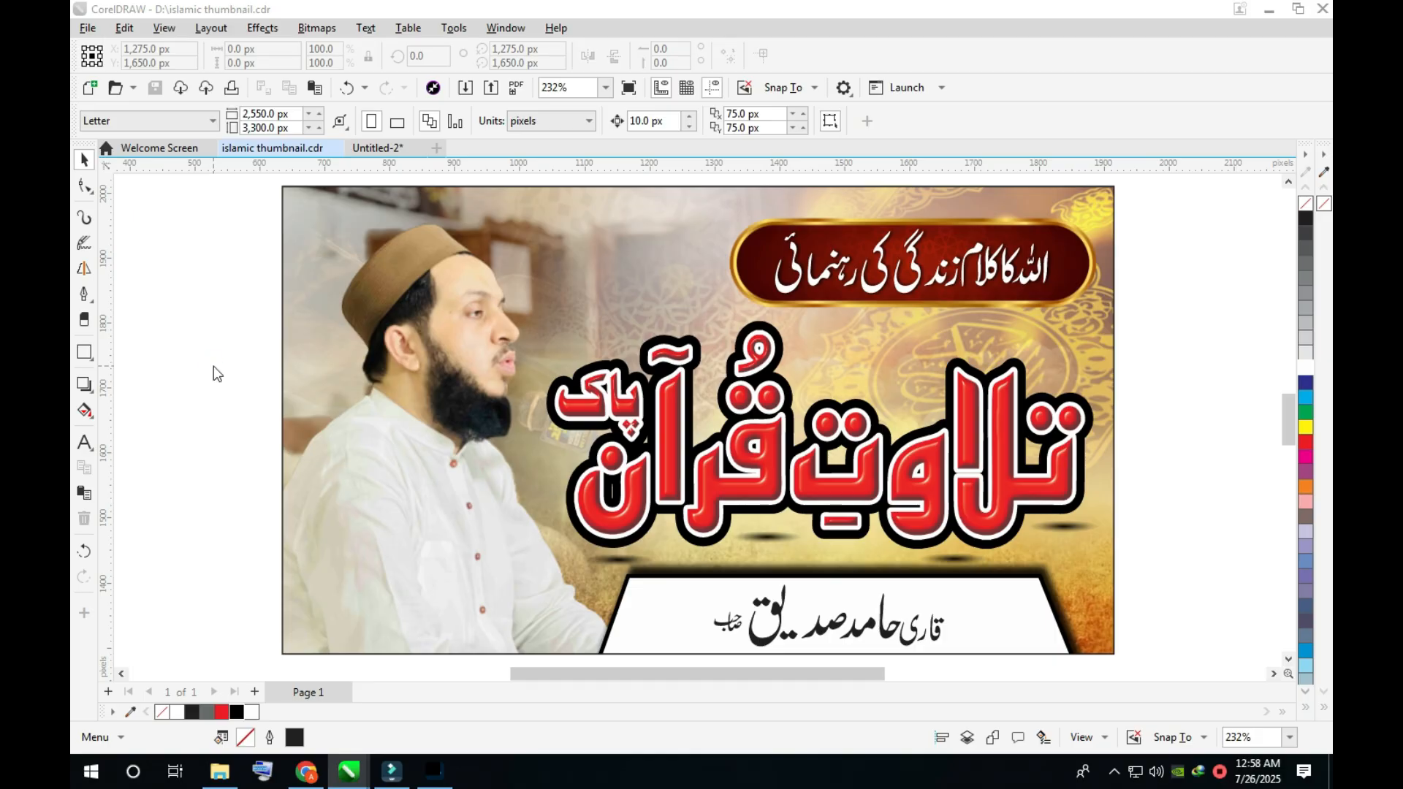
- Import the oval-faded Kaaba and green dome image from Downloads into the CorelDRAW thumbnail, sized about 406 × 547 px
{"action": "key", "text": "ctrl+i"}
{"action": "left_click", "coordinate": [176, 249]}
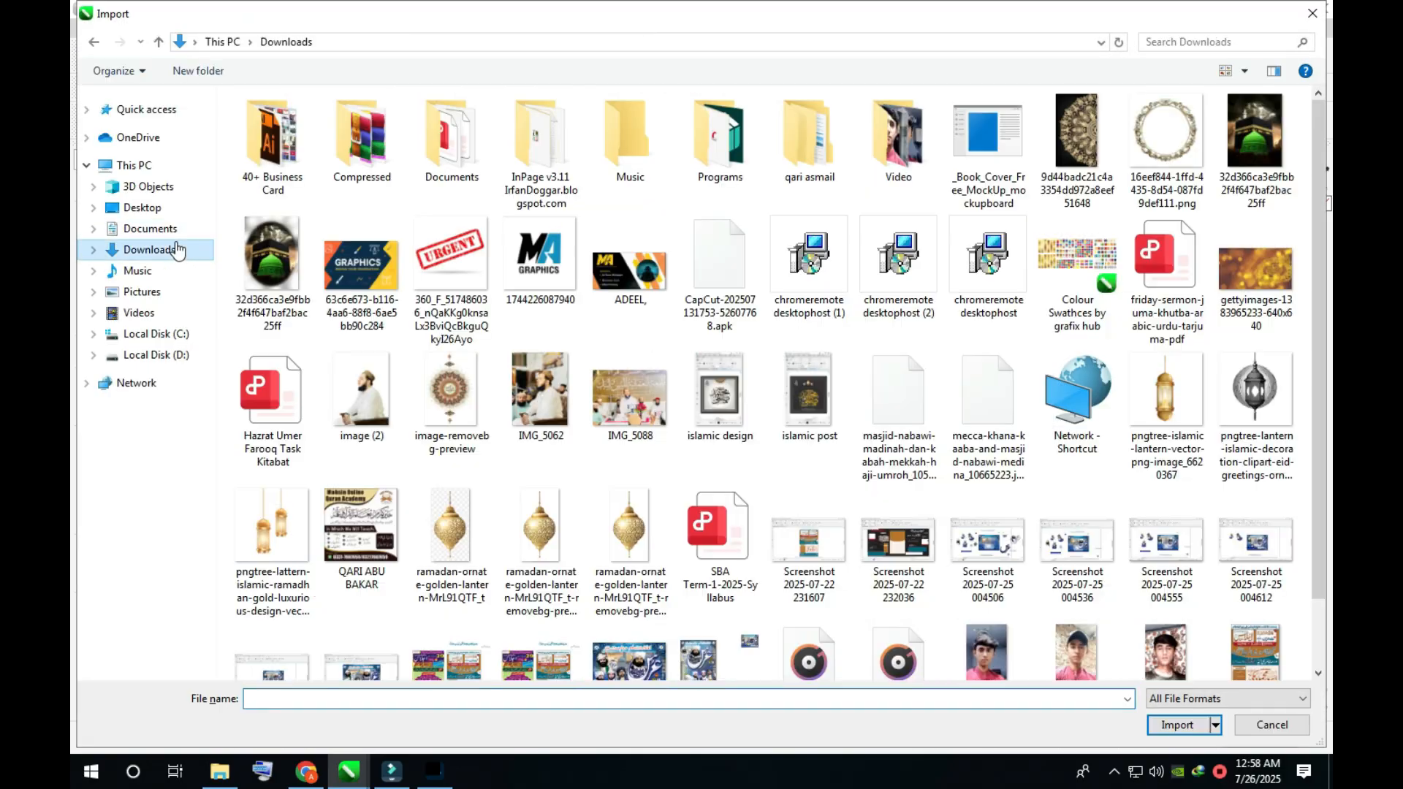
{"action": "double_click", "coordinate": [255, 269]}
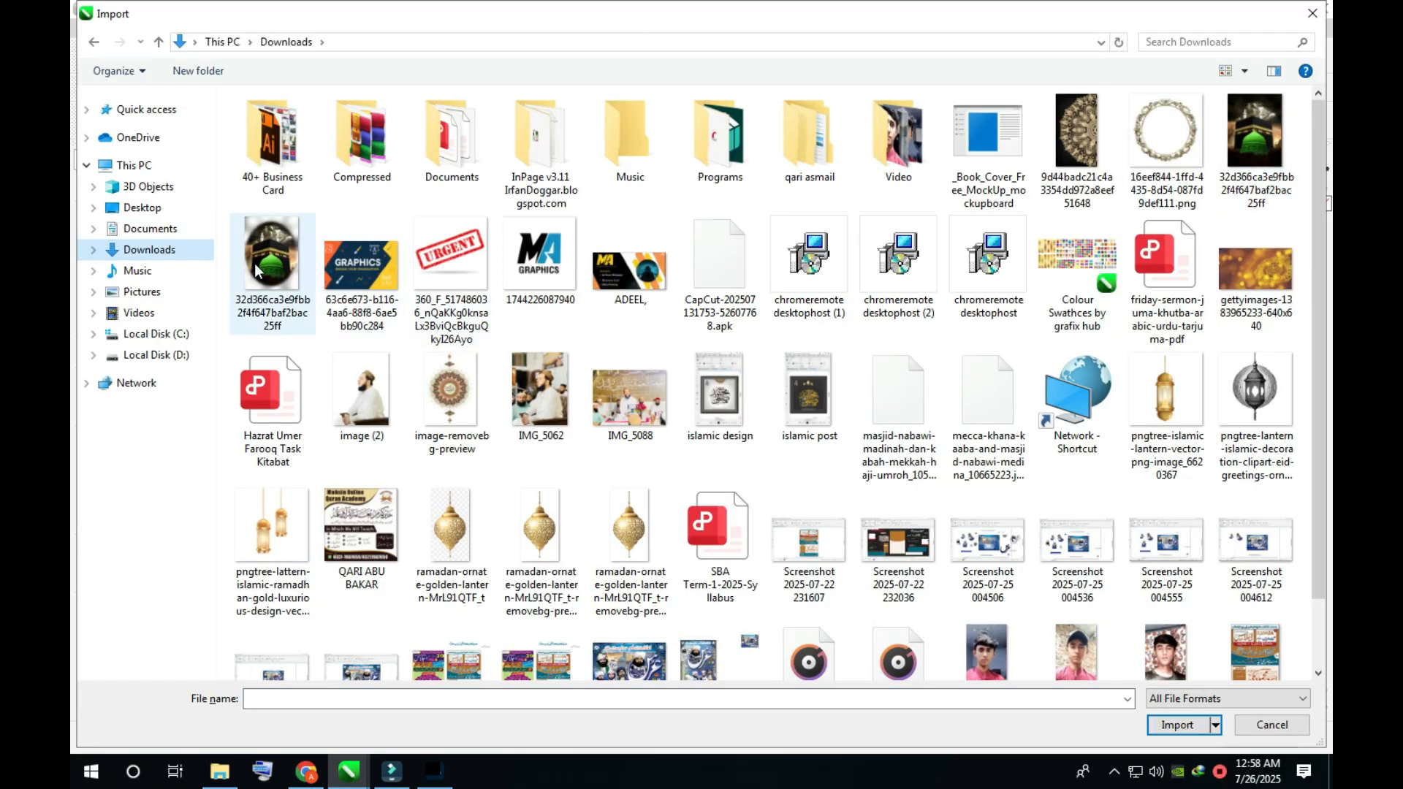
- Fade the lower part of the Kaaba image with a vertical linear transparency running from the dome downward
{"action": "left_click", "coordinate": [90, 390]}
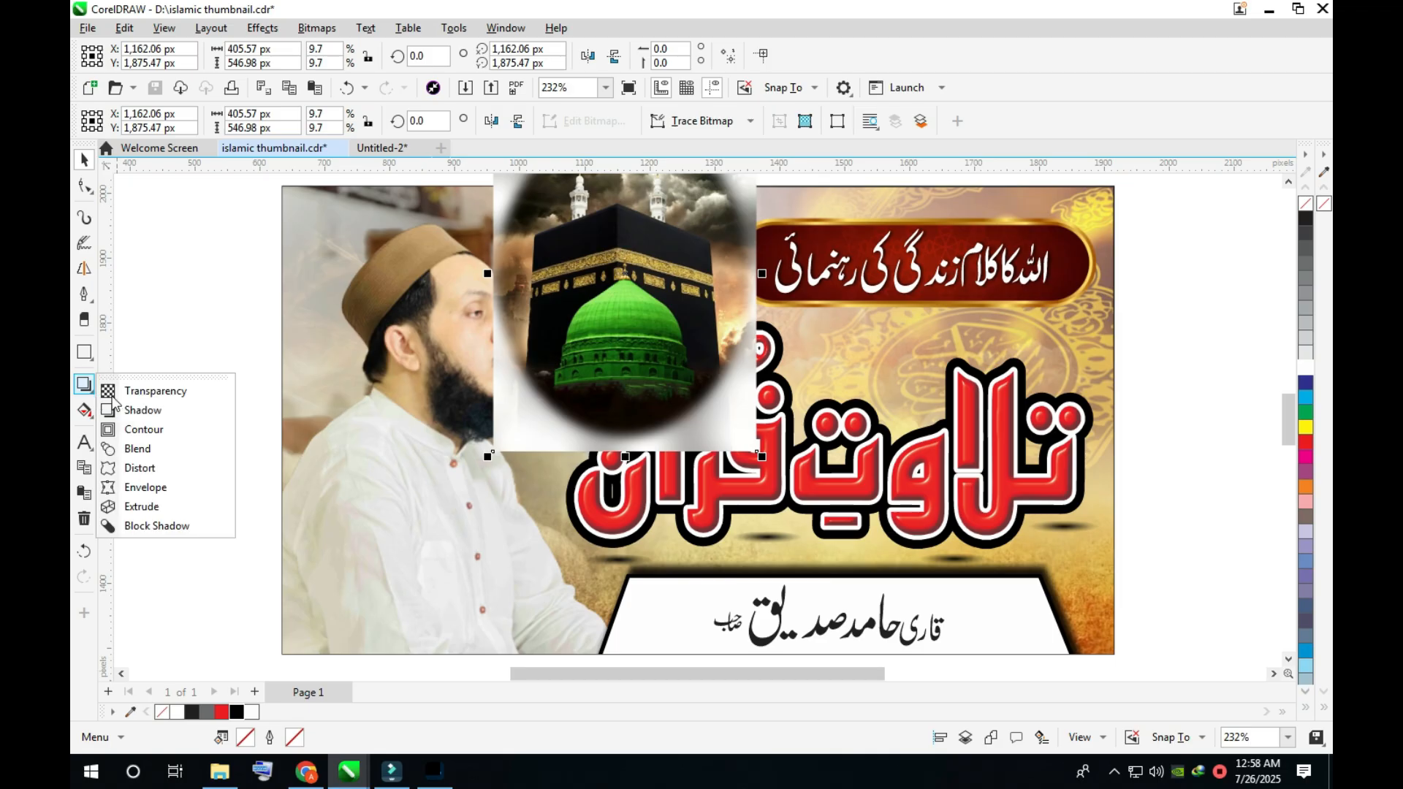
{"action": "left_click", "coordinate": [122, 394]}
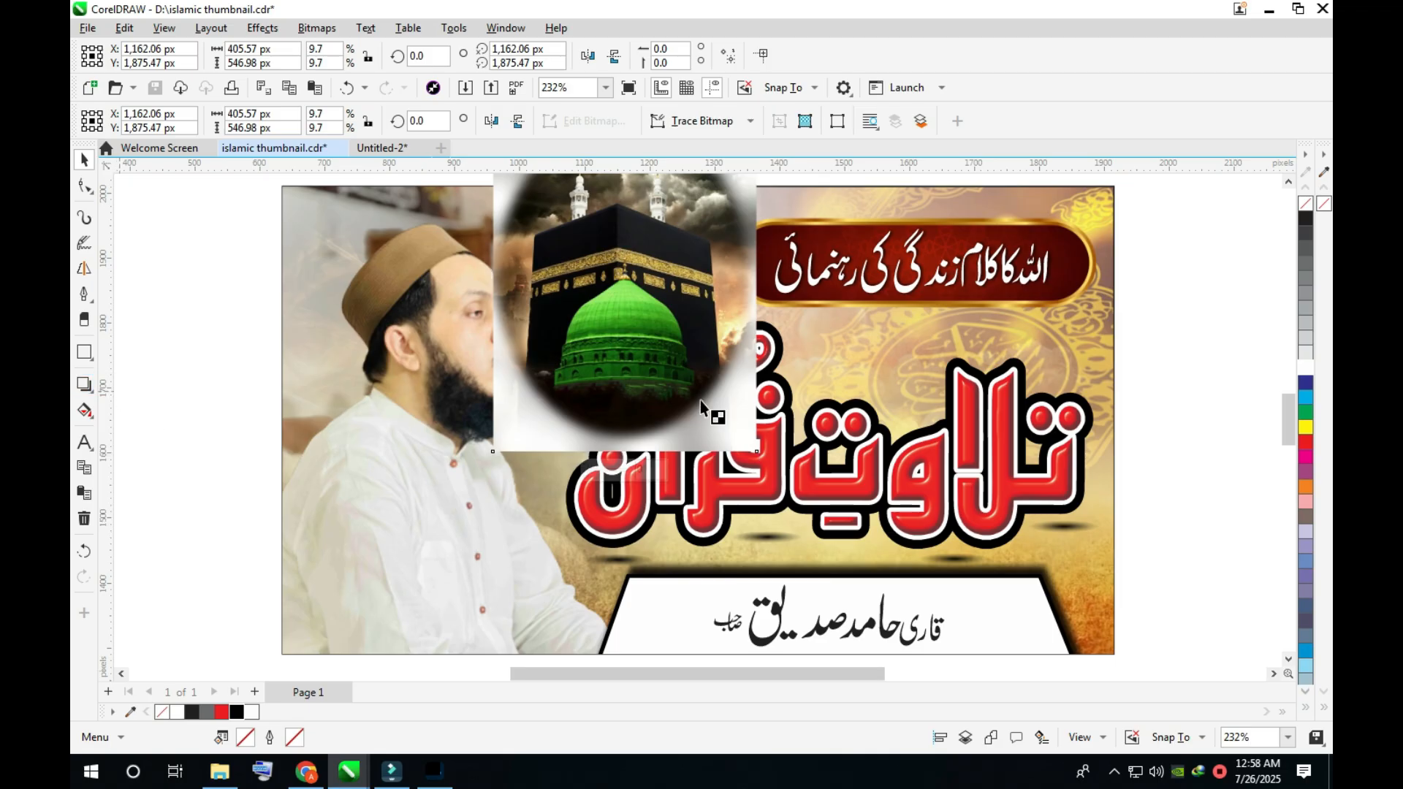
{"action": "left_click_drag", "start_coordinate": [623, 341], "coordinate": [621, 451]}
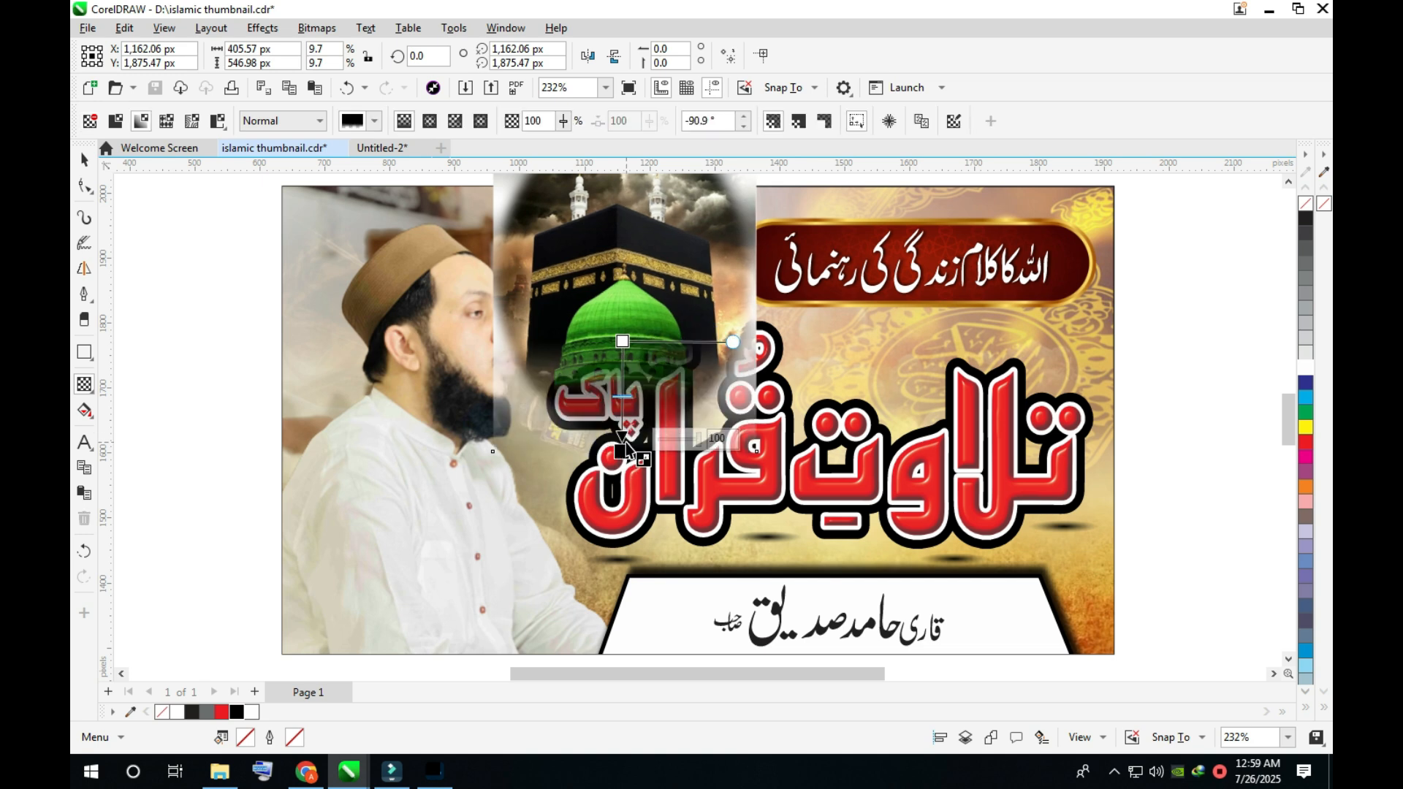
- Convert the faded Kaaba image to a 3000 dpi CMYK bitmap with anti-aliasing and a transparent background
{"action": "key", "text": "space"}
{"action": "left_click", "coordinate": [316, 28]}
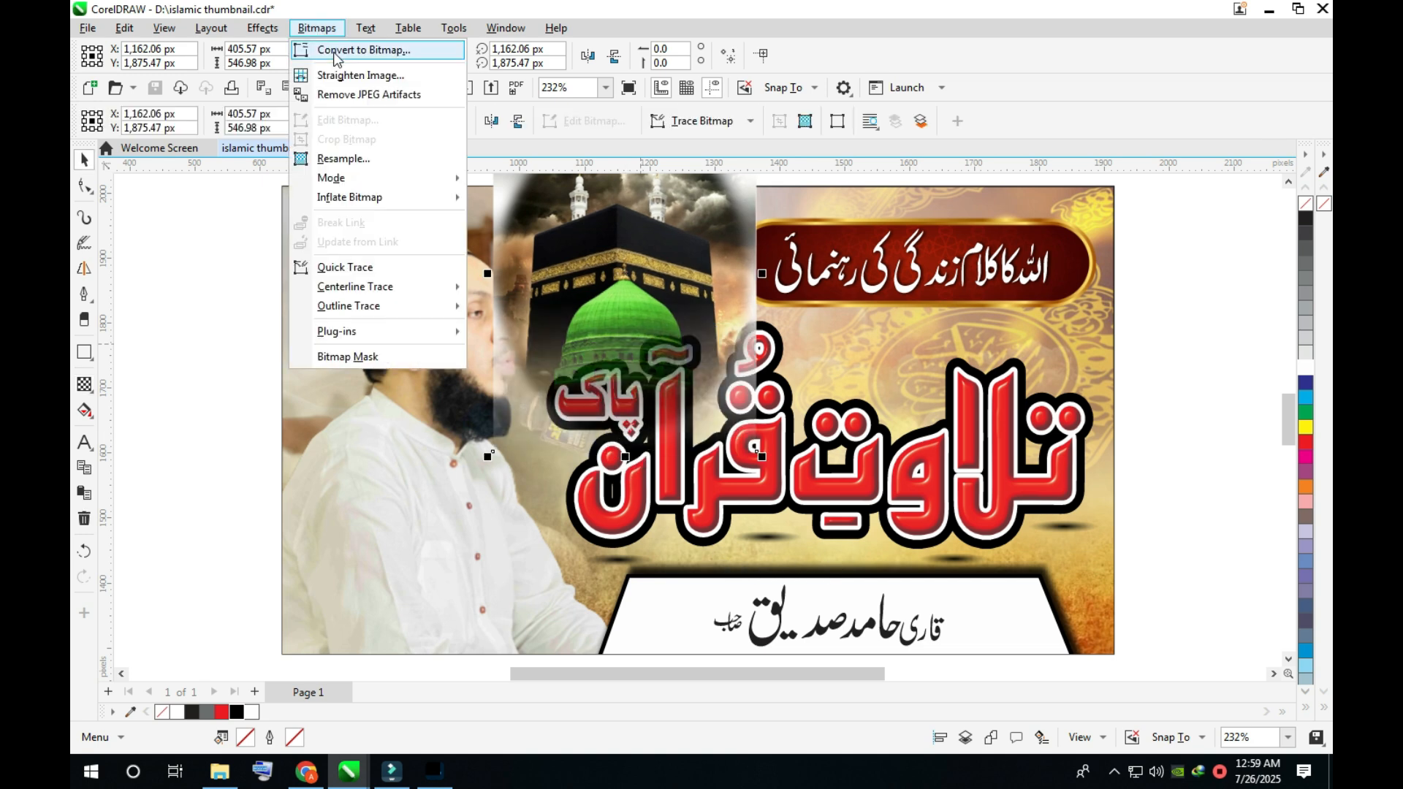
{"action": "left_click", "coordinate": [336, 55]}
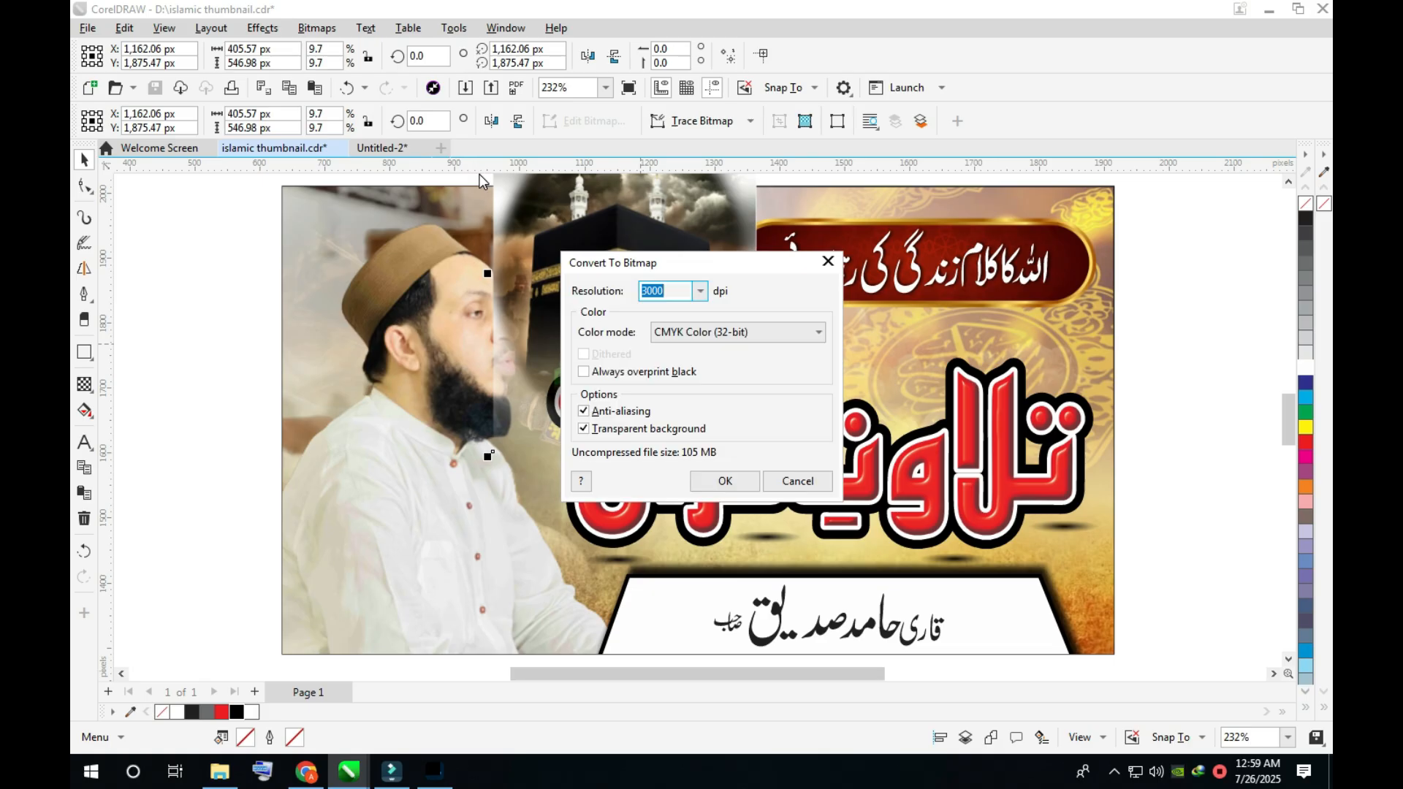
{"action": "key", "text": "Return"}
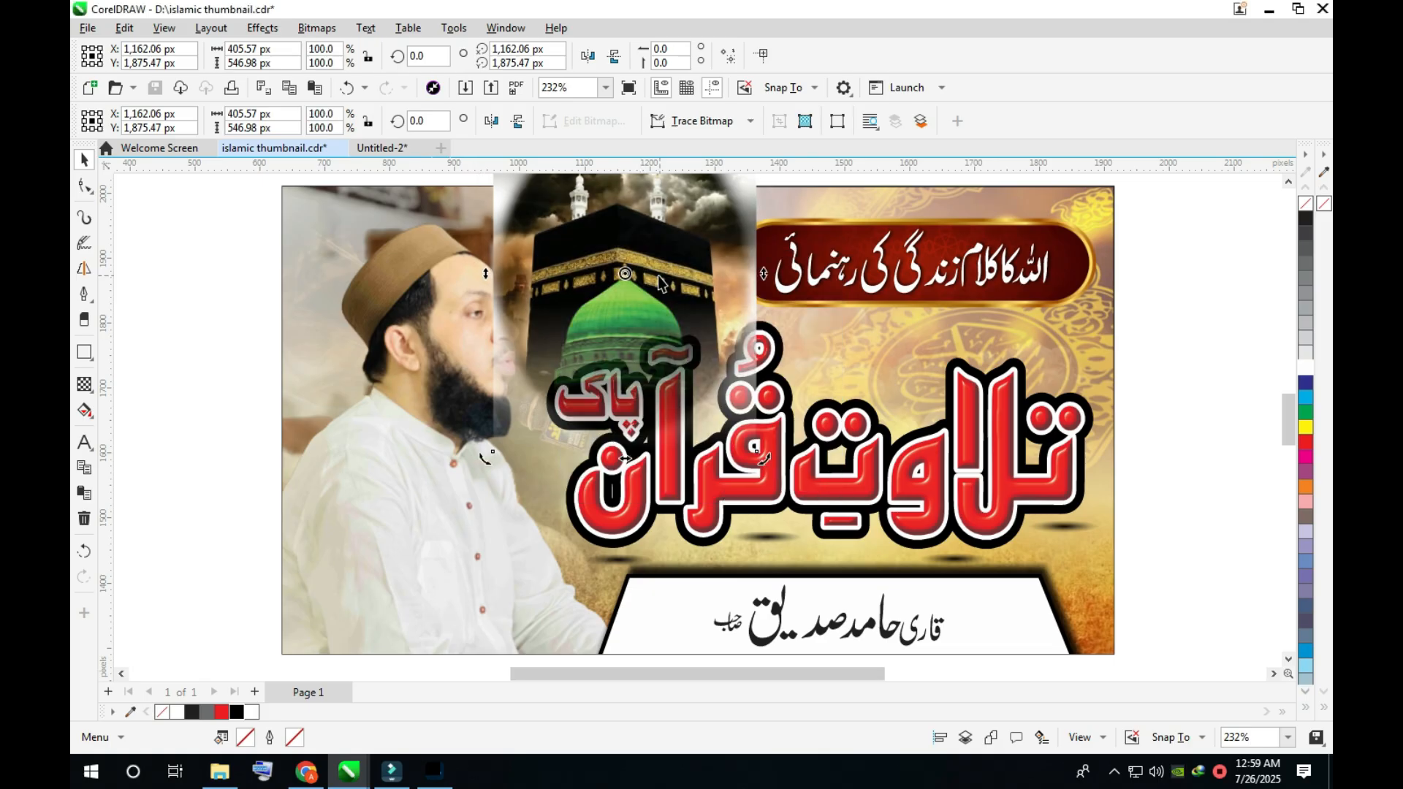
- Fade the right side of the Kaaba image with a linear transparency and save the file
{"action": "key", "text": "space"}
{"action": "left_click_drag", "start_coordinate": [658, 286], "coordinate": [744, 313]}
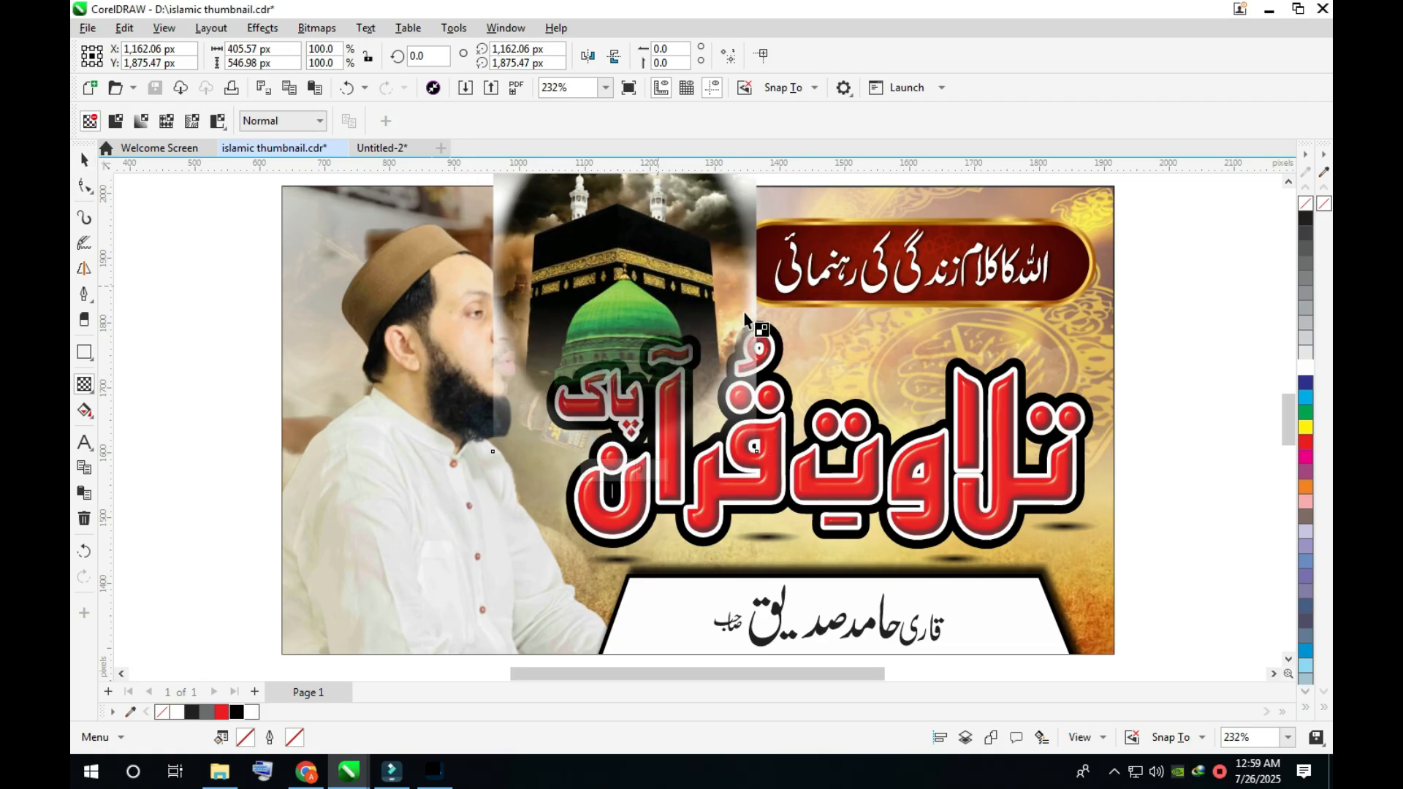
{"action": "key", "text": "ctrl+s"}
{"action": "key", "text": "space"}
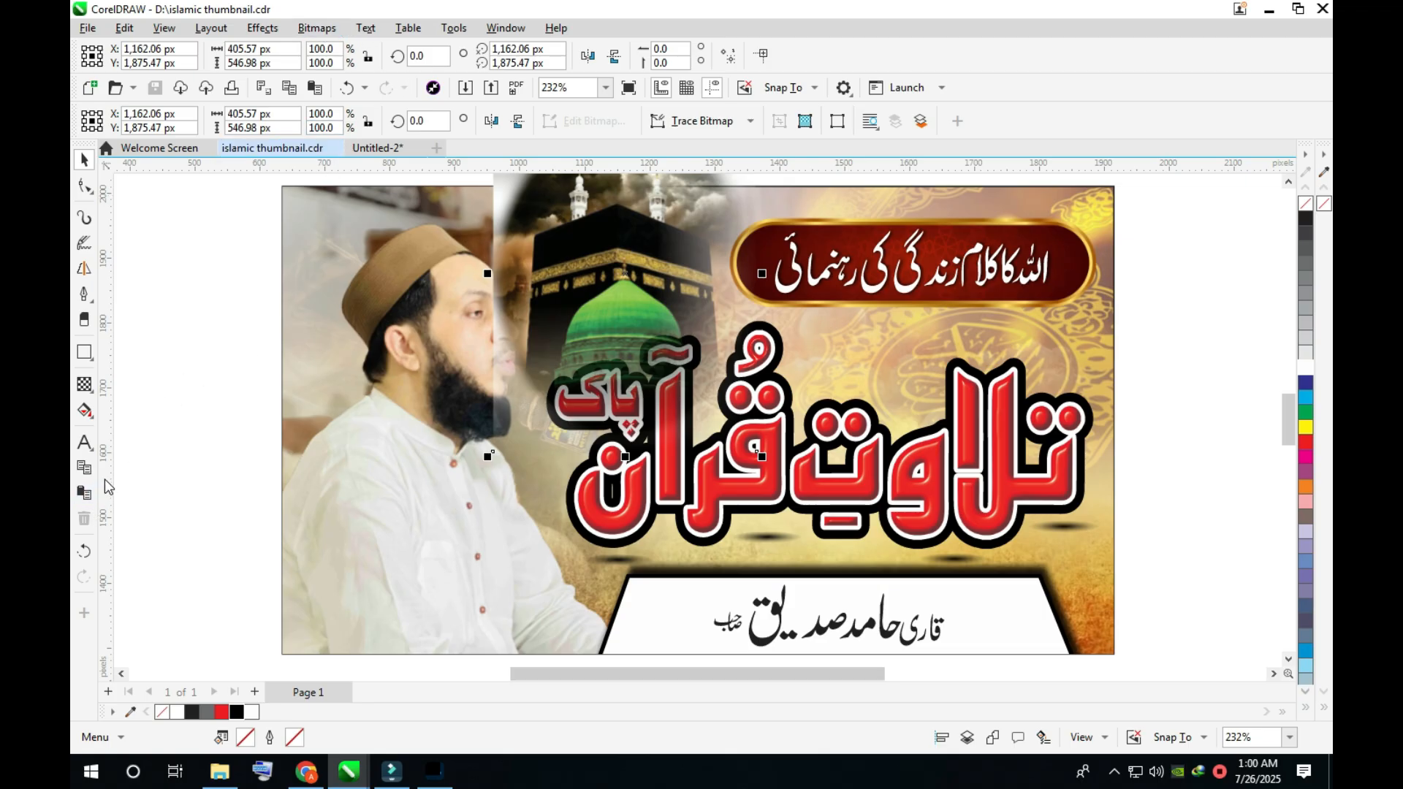
- Convert the Kaaba image with its right-side fade to a bitmap again and save the file
{"action": "left_click", "coordinate": [317, 28]}
{"action": "left_click", "coordinate": [348, 53]}
{"action": "key", "text": "Return"}
{"action": "left_click", "coordinate": [632, 274]}
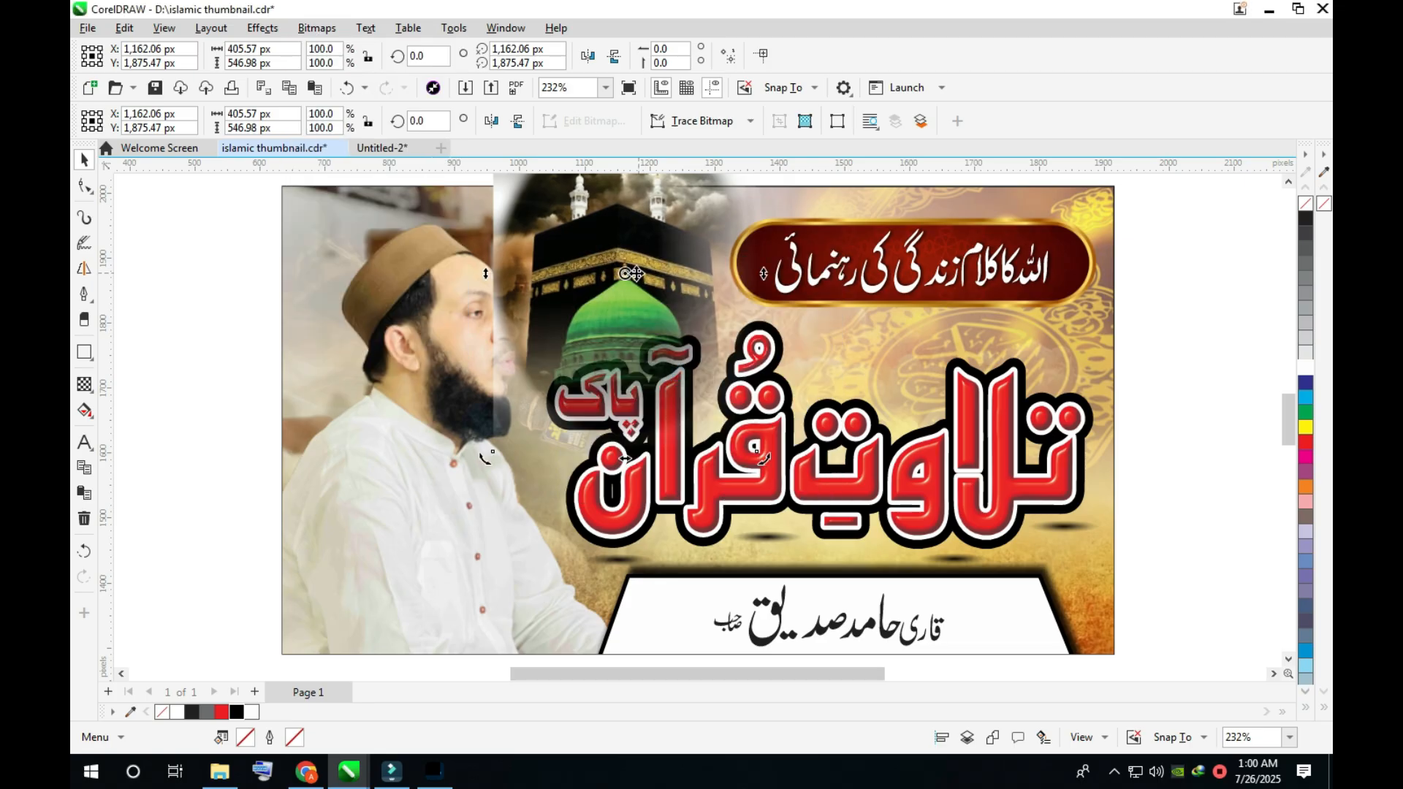
{"action": "left_click", "coordinate": [566, 269]}
{"action": "key", "text": "ctrl+s"}
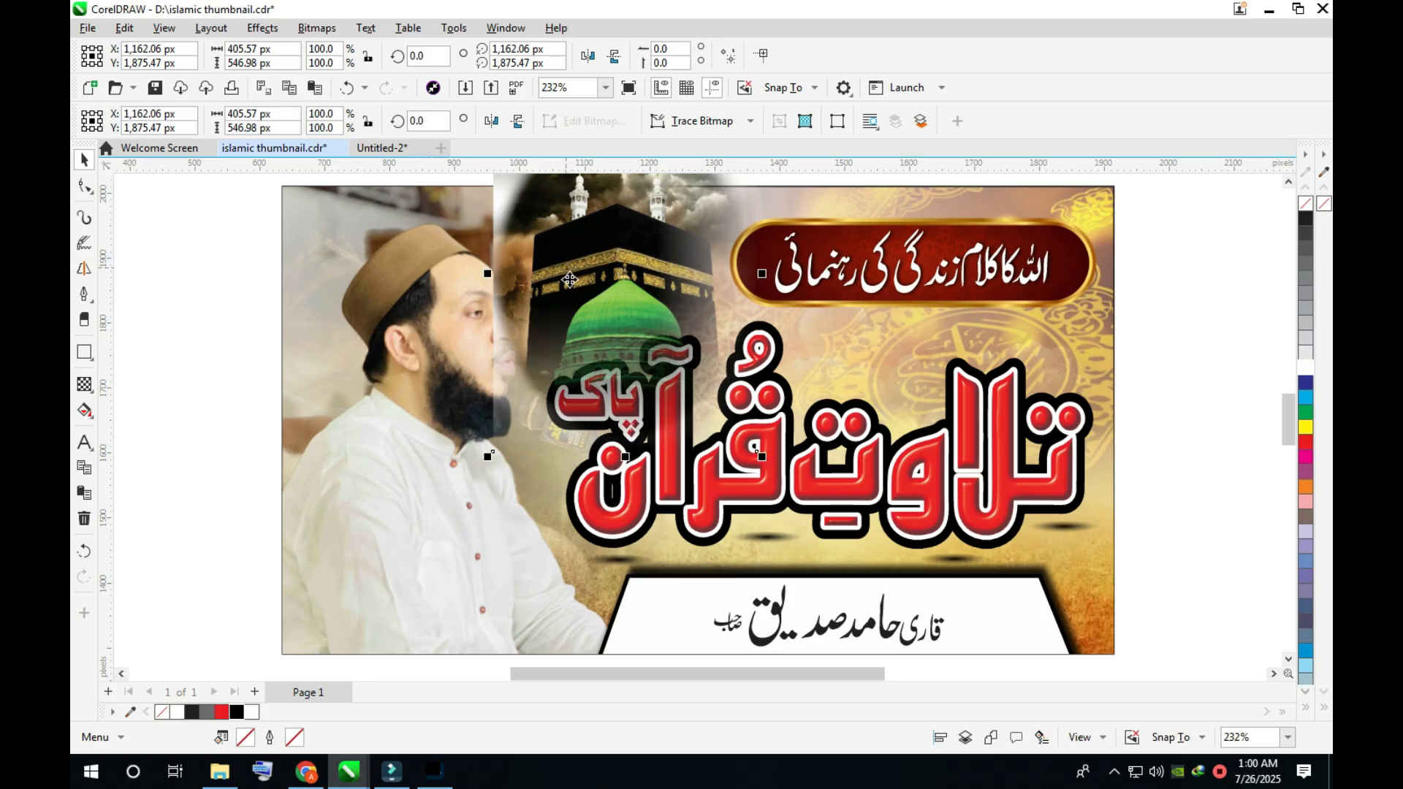
- Fade the left side of the Kaaba image, beside the reciter's face, with a linear transparency
{"action": "key", "text": "t"}
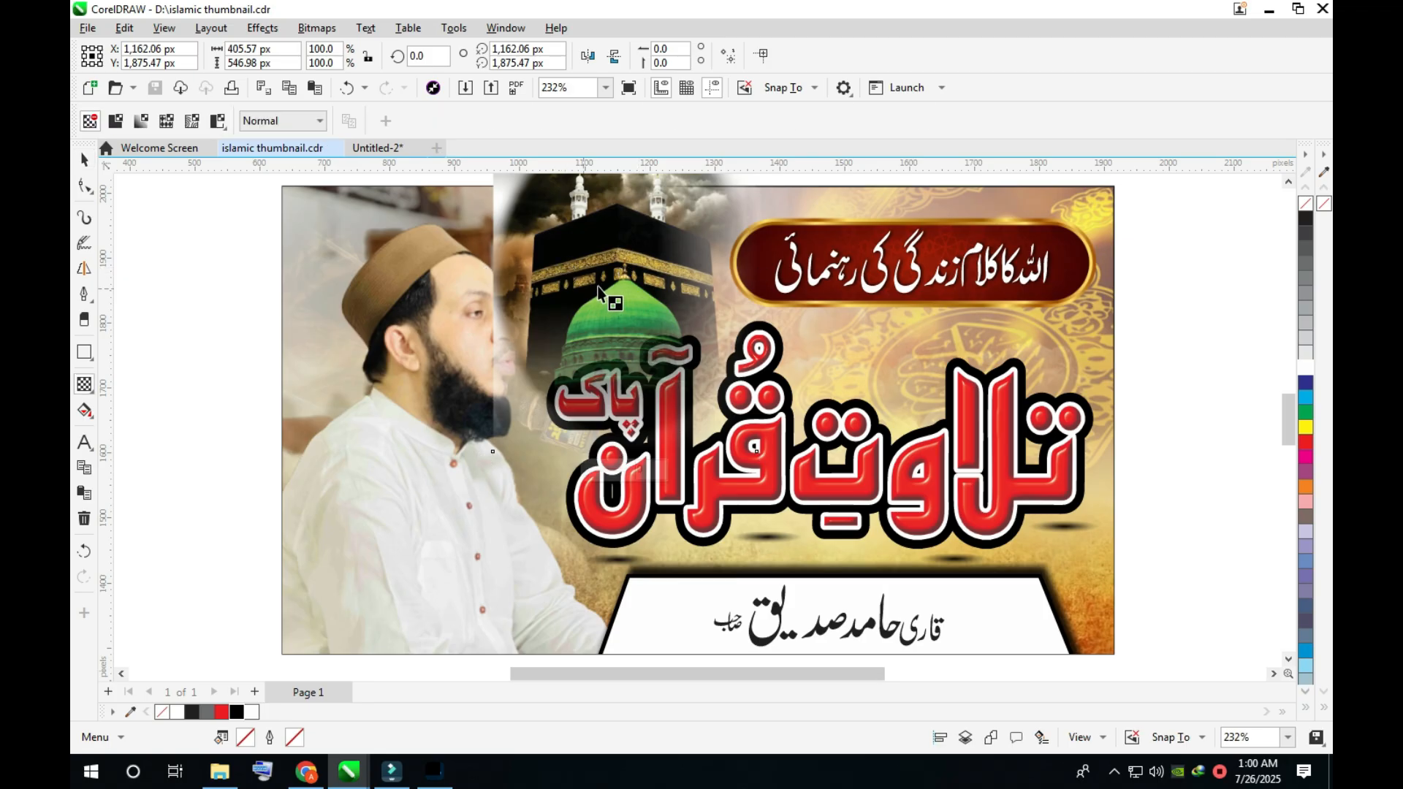
{"action": "left_click", "coordinate": [507, 291]}
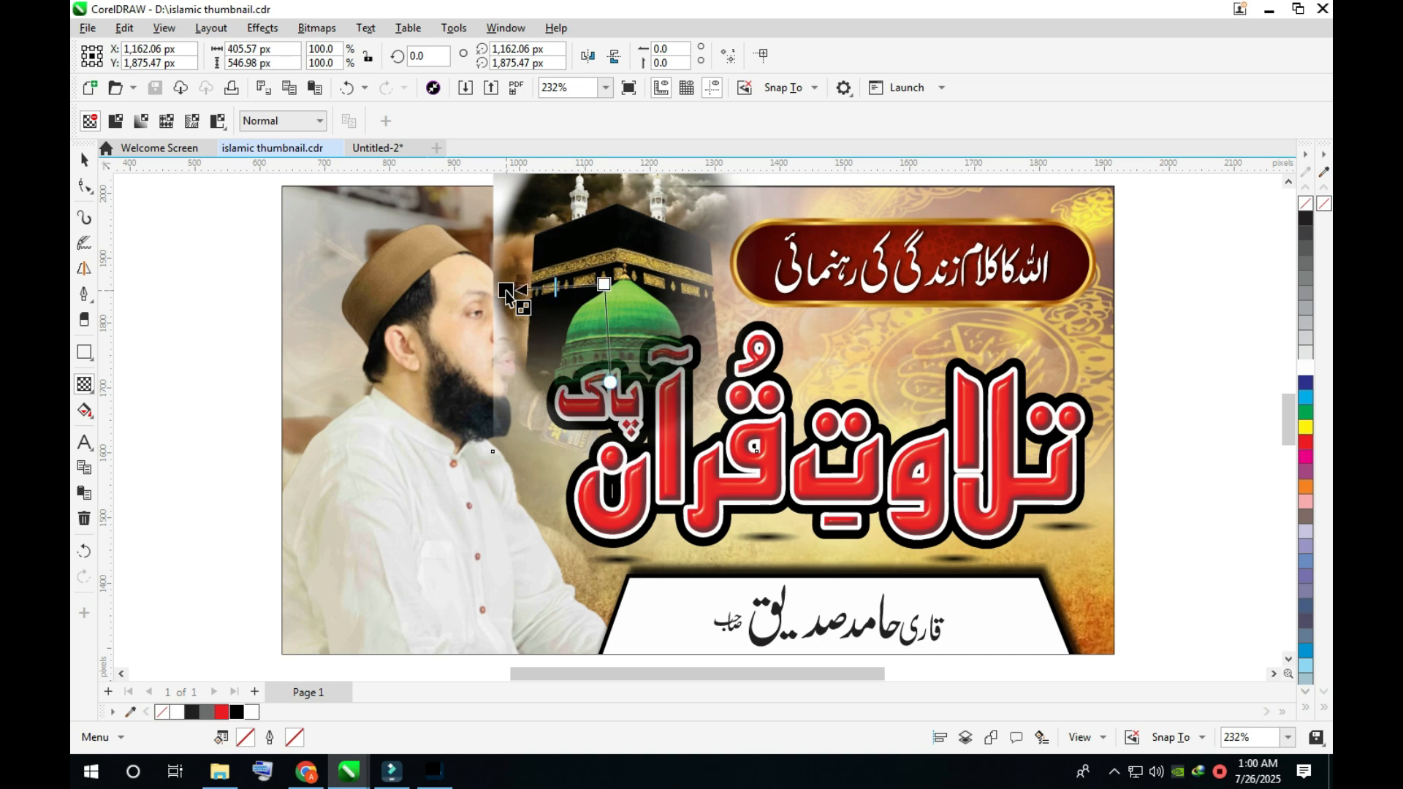
- Stretch the red tagline ribbon rightward to about 715 px wide and PowerClip it inside the thumbnail frame
{"action": "left_click", "coordinate": [1094, 277]}
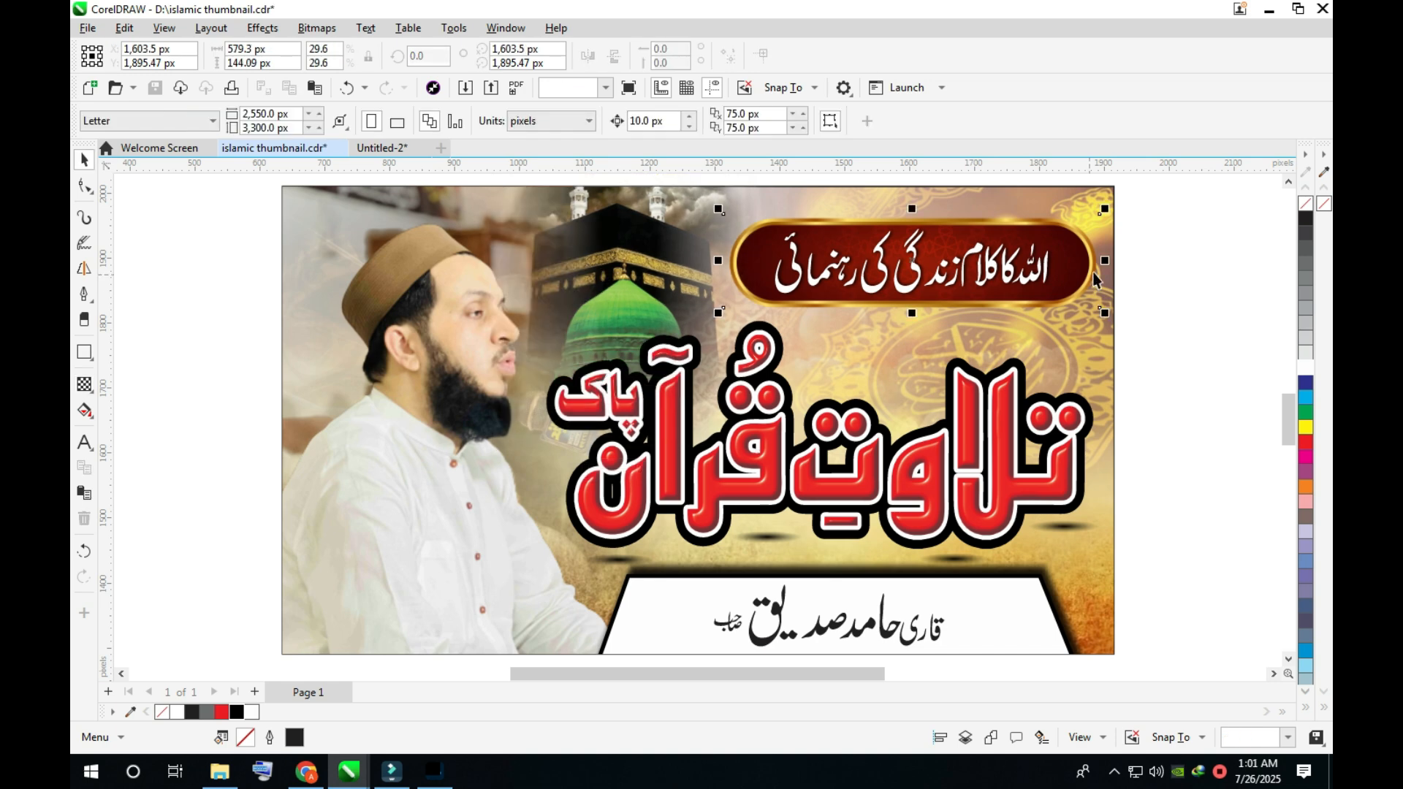
{"action": "left_click_drag", "start_coordinate": [1103, 262], "coordinate": [1191, 261]}
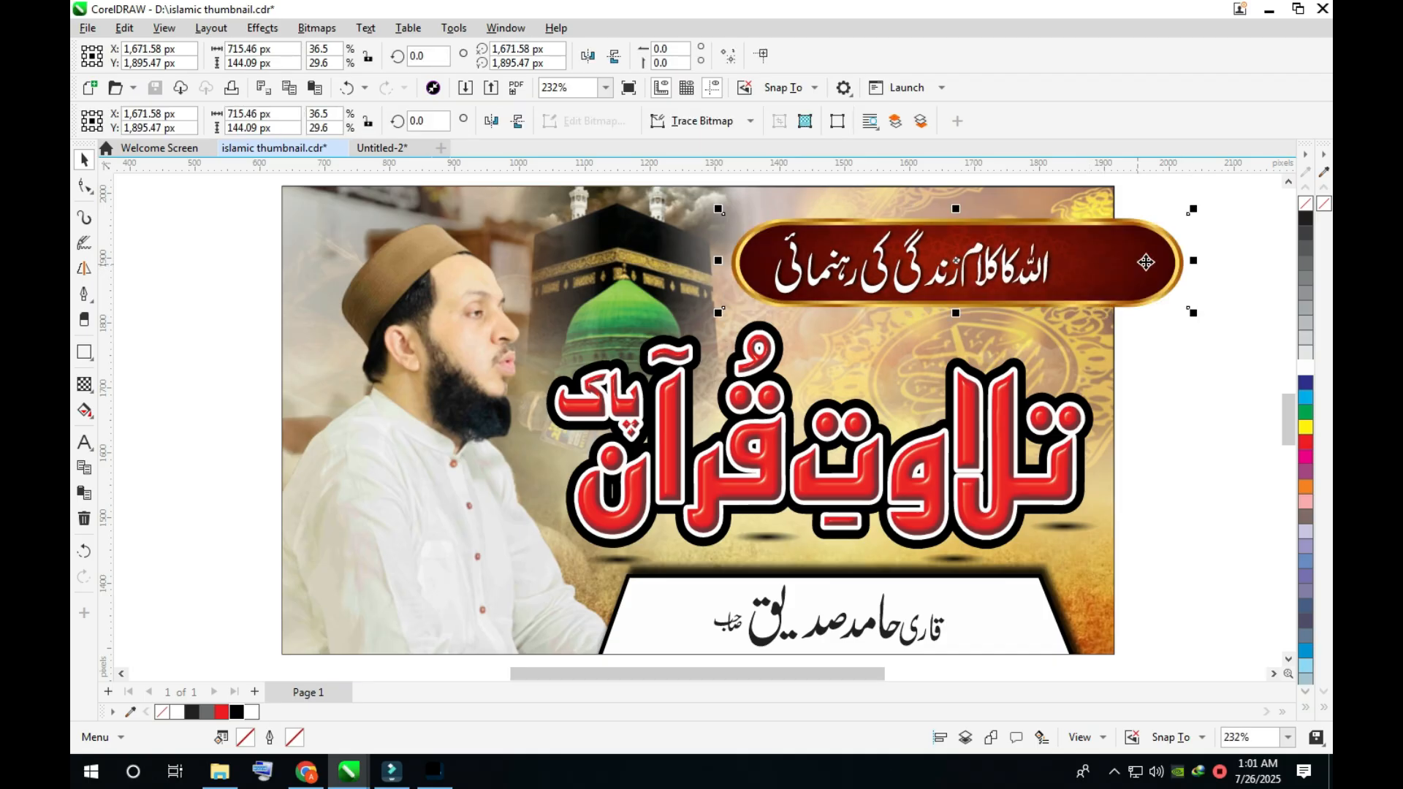
{"action": "right_click", "coordinate": [1145, 263]}
{"action": "left_click", "coordinate": [1026, 261]}
{"action": "left_click", "coordinate": [1000, 335]}
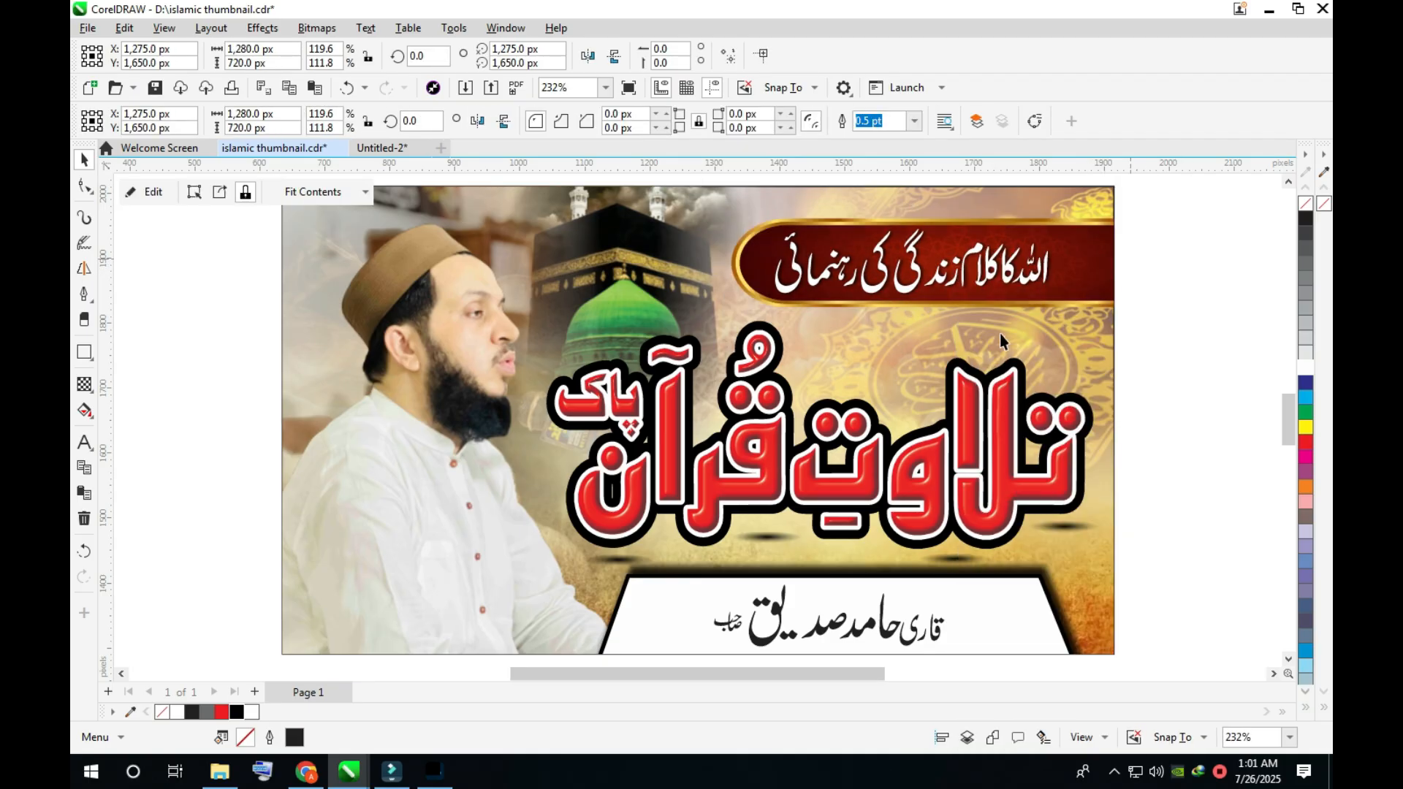
{"action": "key", "text": "Escape"}
- Within the frame's contents, draw a tall rectangle about 102 × 944 px along the right edge, filled black without an outline
{"action": "double_click", "coordinate": [1051, 342]}
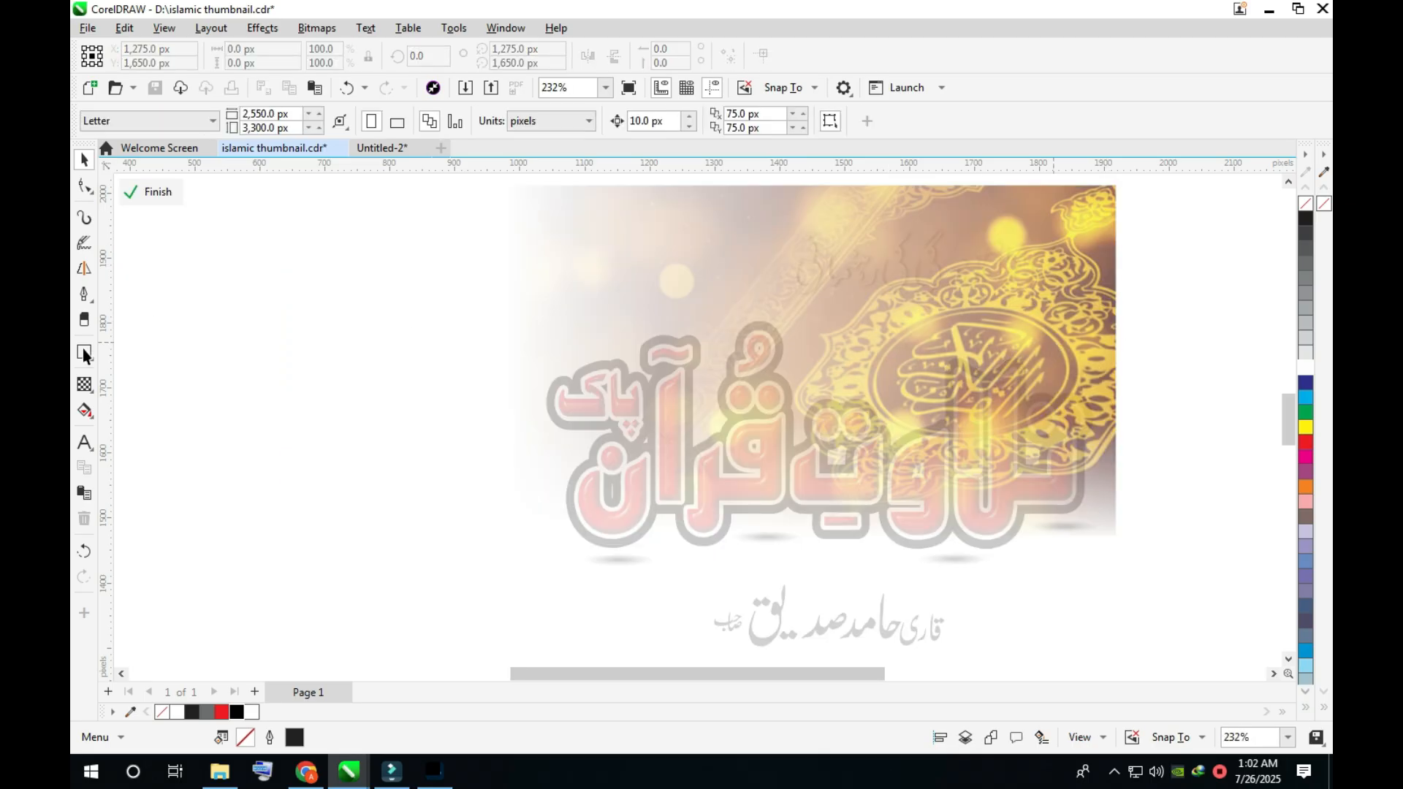
{"action": "left_click", "coordinate": [83, 352]}
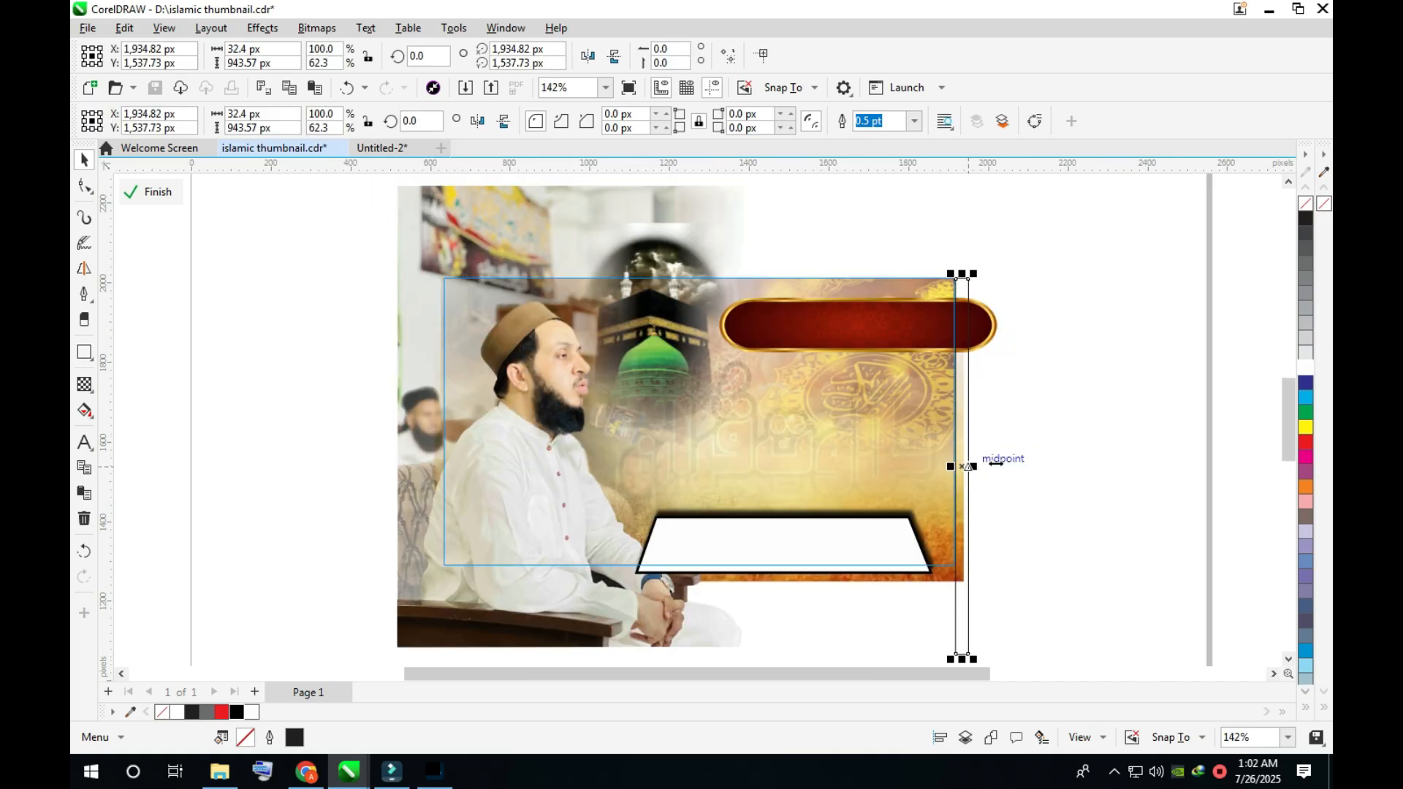
{"action": "left_click_drag", "start_coordinate": [978, 463], "coordinate": [1004, 463]}
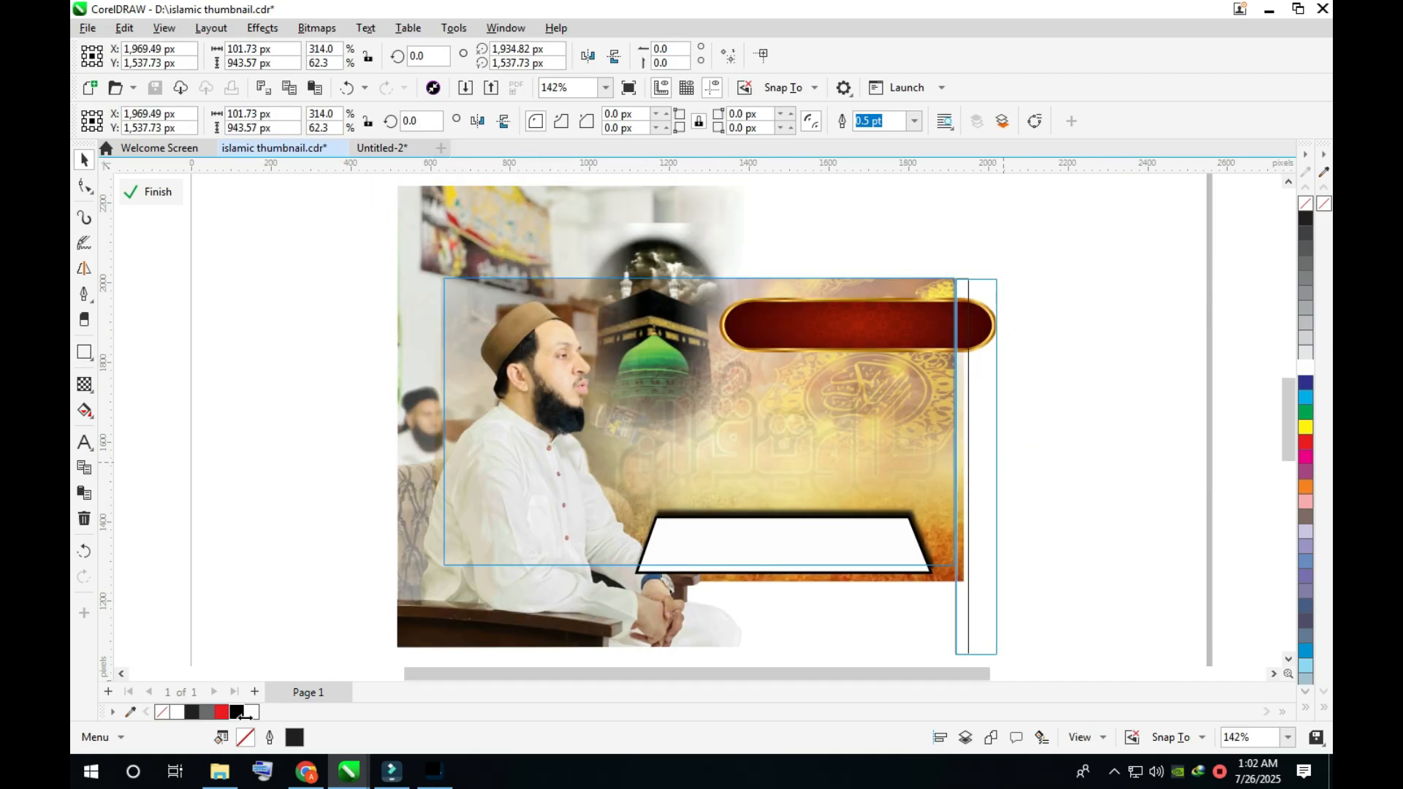
{"action": "left_click", "coordinate": [1307, 205]}
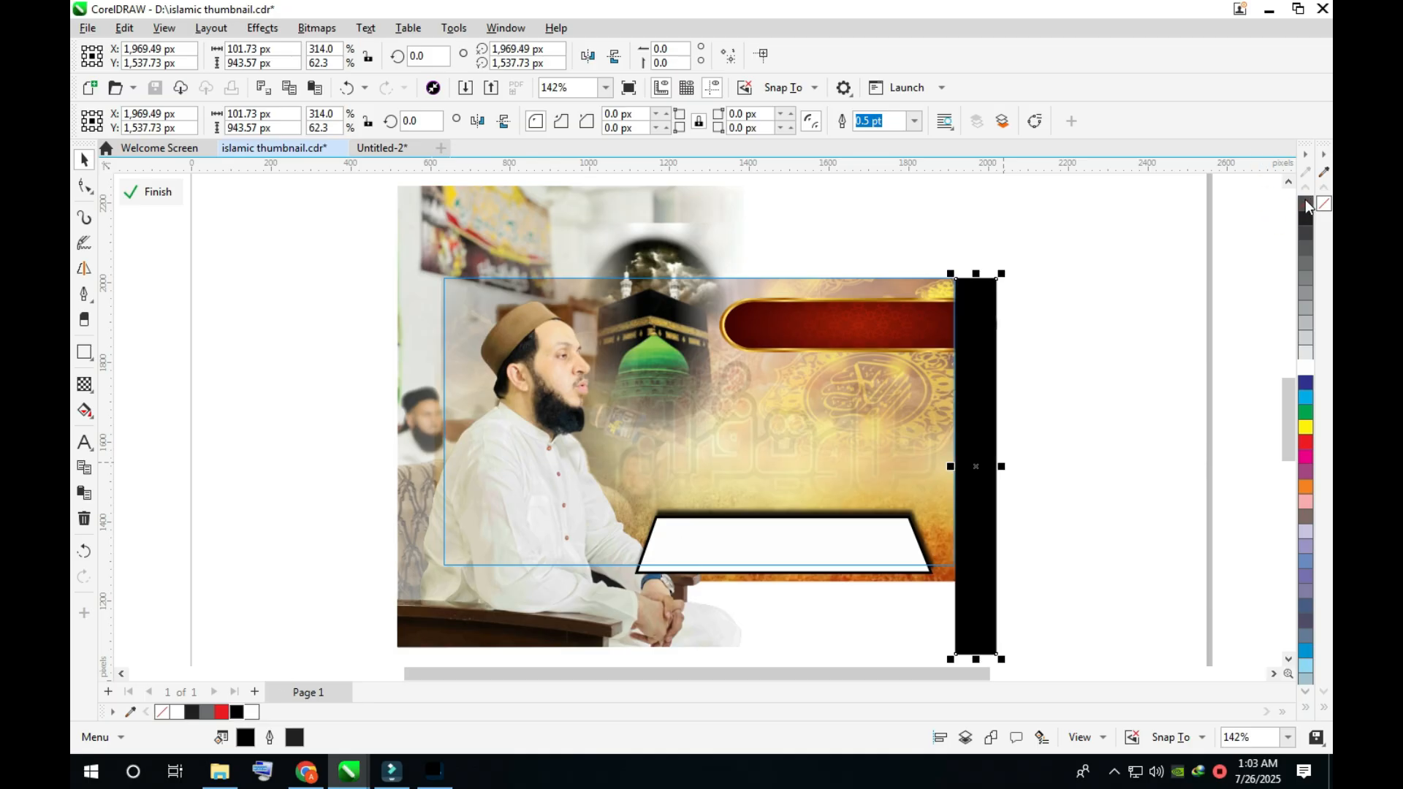
- Apply a Gaussian Blur with a 44.4 px radius to the black strip and bring it across to the frame's left edge
{"action": "left_click", "coordinate": [273, 31]}
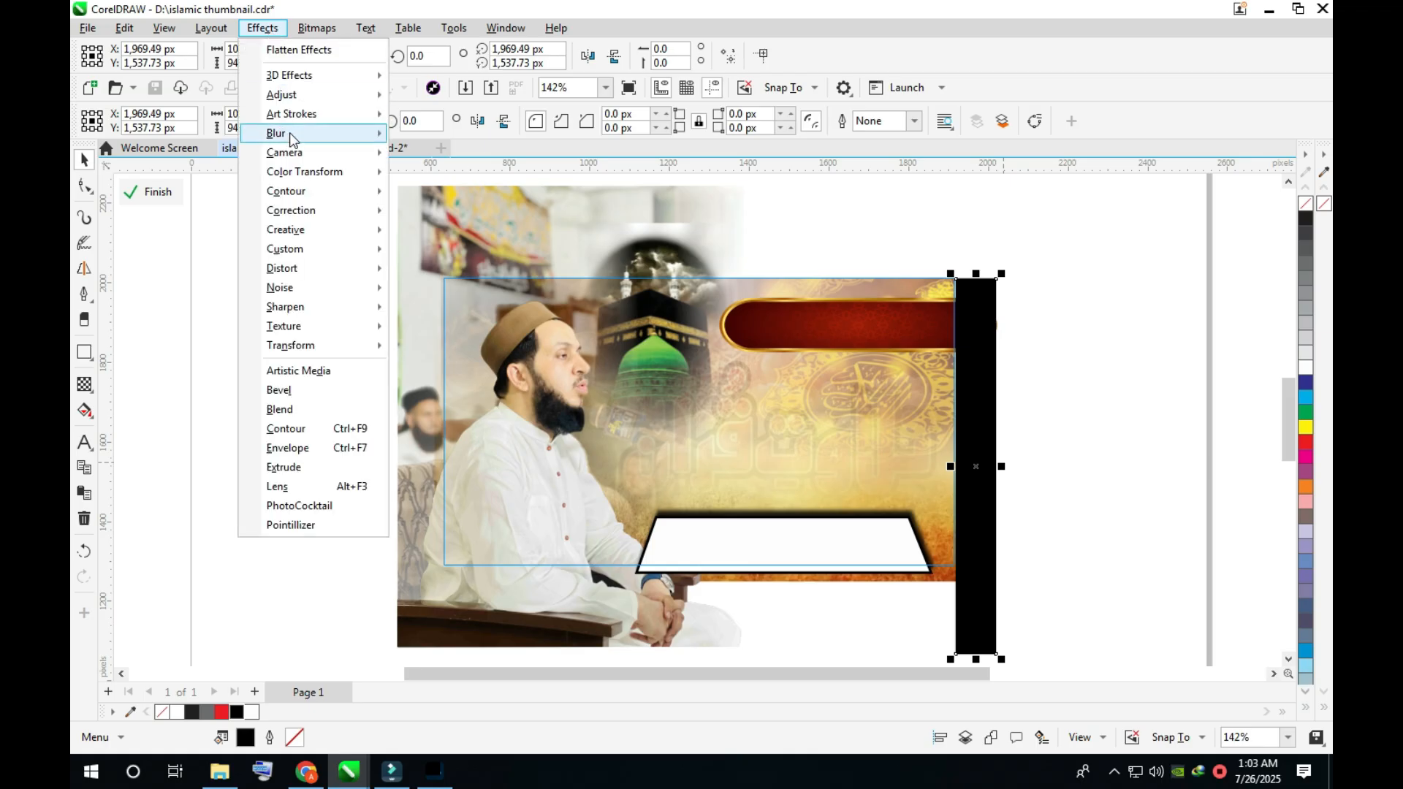
{"action": "mouse_move", "coordinate": [291, 139]}
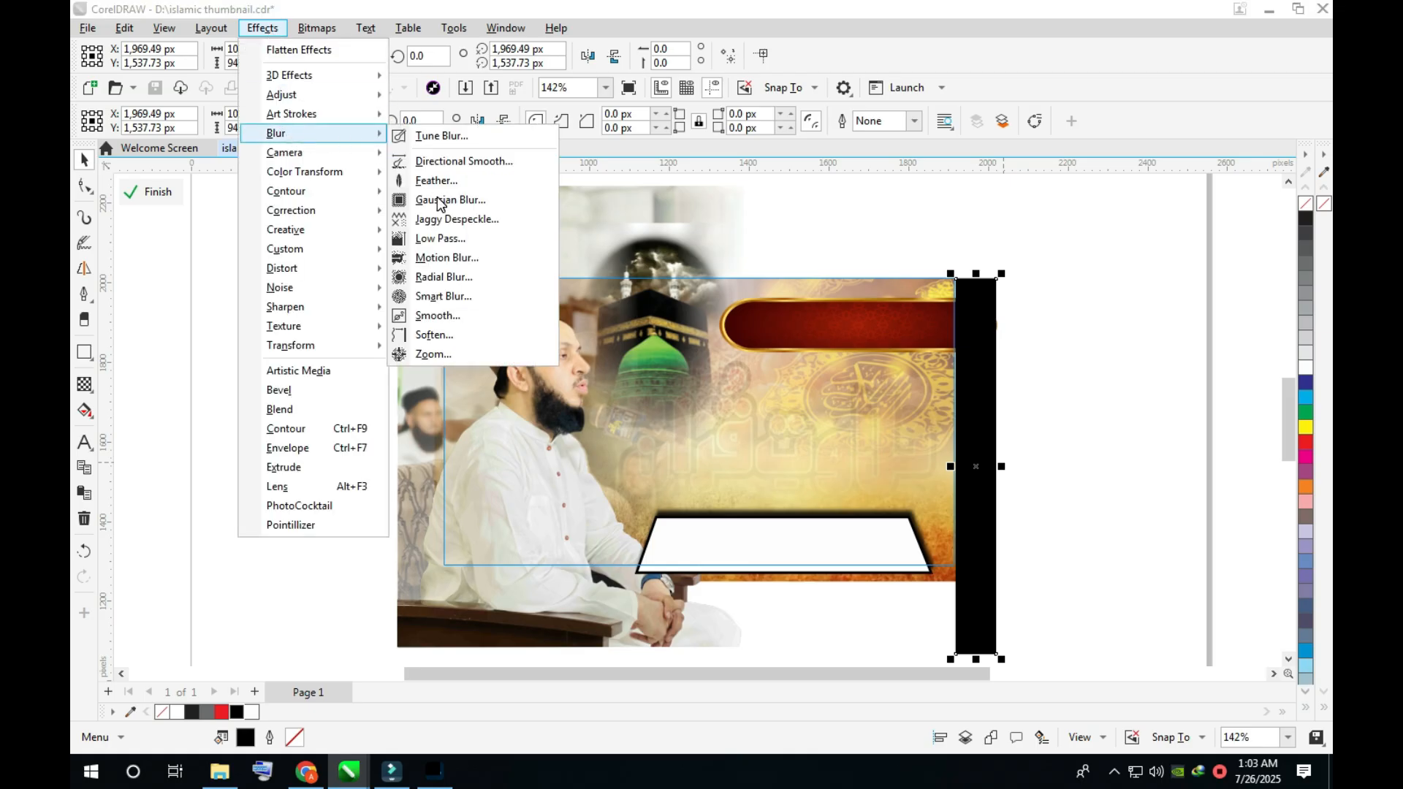
{"action": "left_click", "coordinate": [440, 201]}
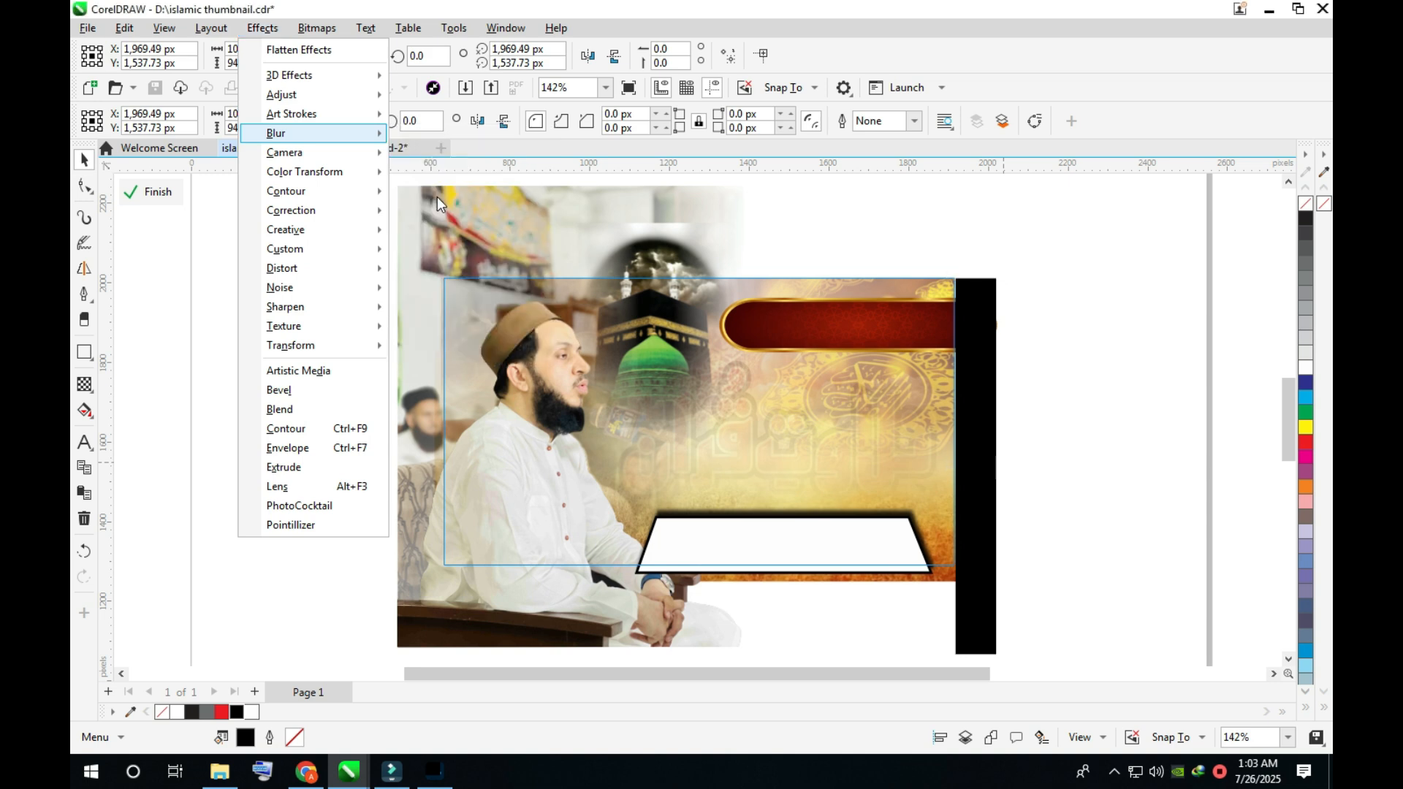
{"action": "left_click_drag", "start_coordinate": [601, 361], "coordinate": [707, 361]}
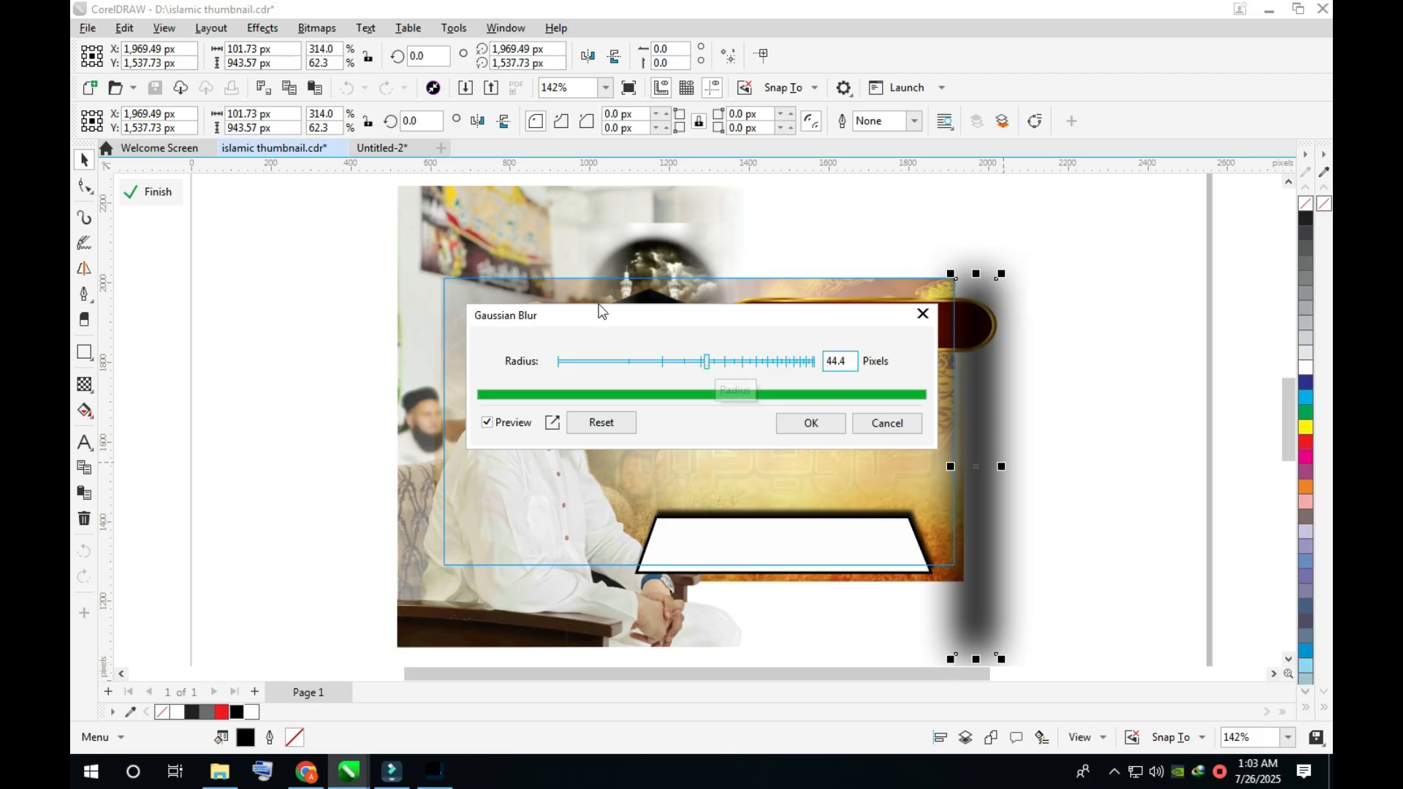
{"action": "left_click", "coordinate": [821, 424]}
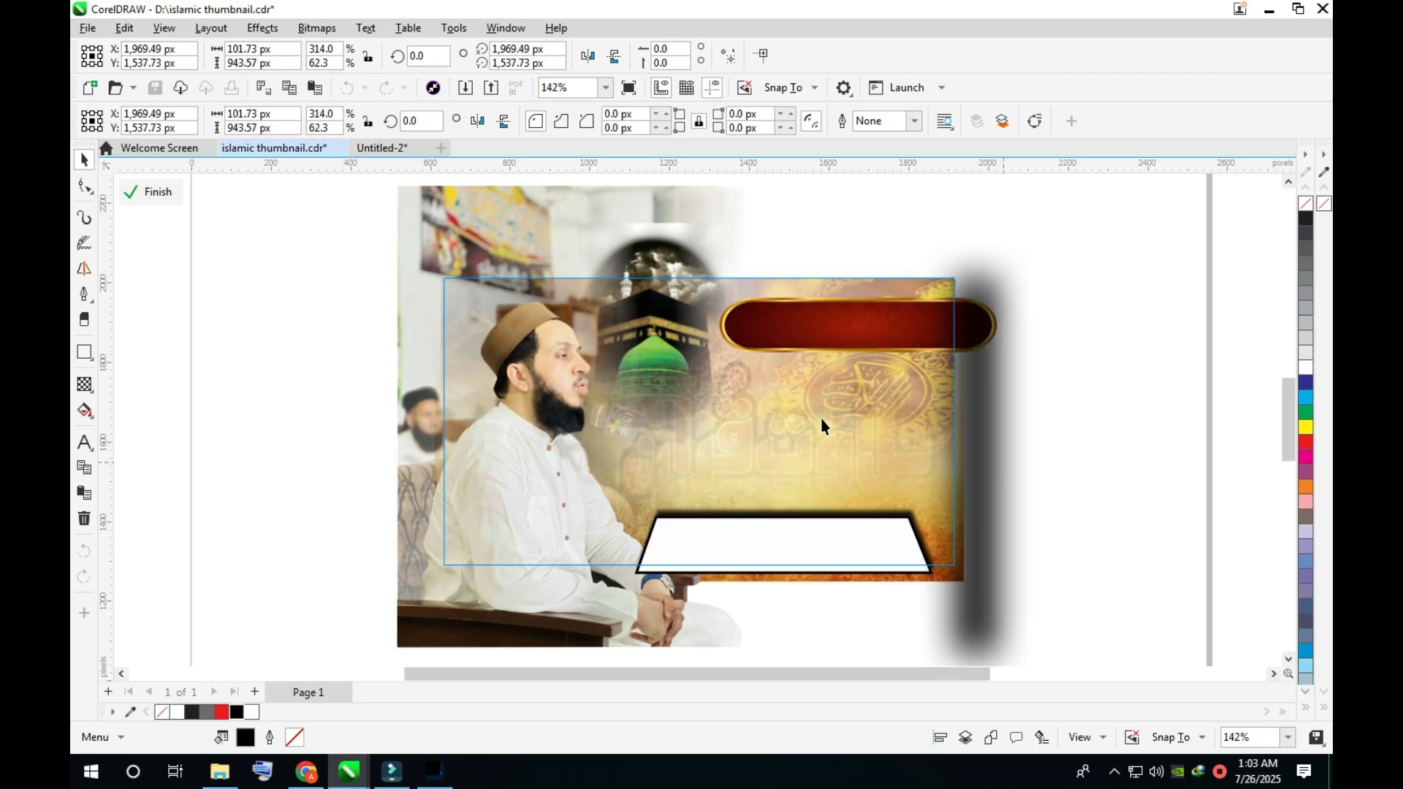
{"action": "left_click_drag", "start_coordinate": [995, 430], "coordinate": [433, 430]}
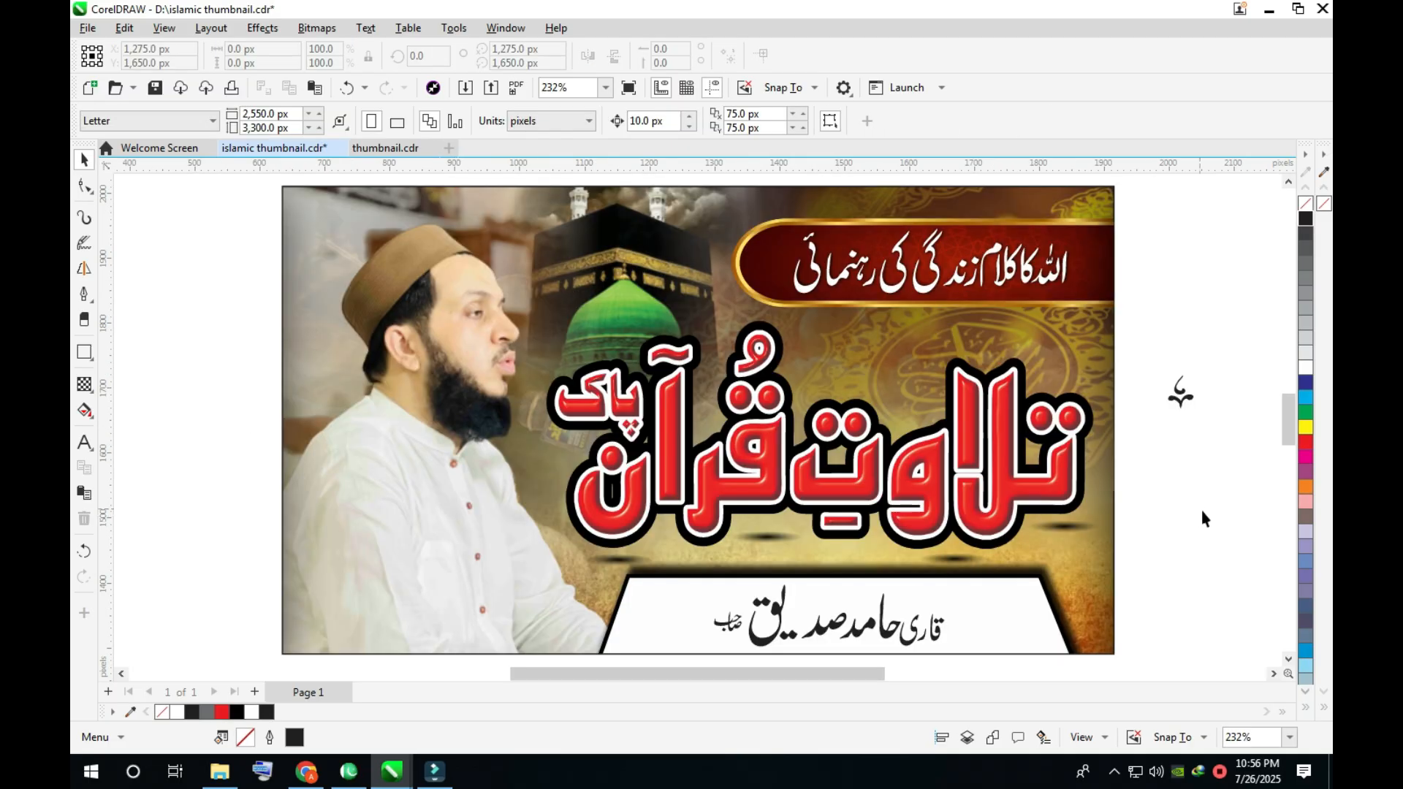
- Place the small calligraphic ornament within the reciter's name on the white plate and break the name's curves apart
{"action": "left_click", "coordinate": [1180, 393]}
{"action": "left_click_drag", "start_coordinate": [1181, 392], "coordinate": [862, 605]}
{"action": "left_click_drag", "start_coordinate": [679, 567], "coordinate": [967, 608]}
{"action": "left_click_drag", "start_coordinate": [926, 313], "coordinate": [605, 431]}
{"action": "left_click", "coordinate": [342, 484]}
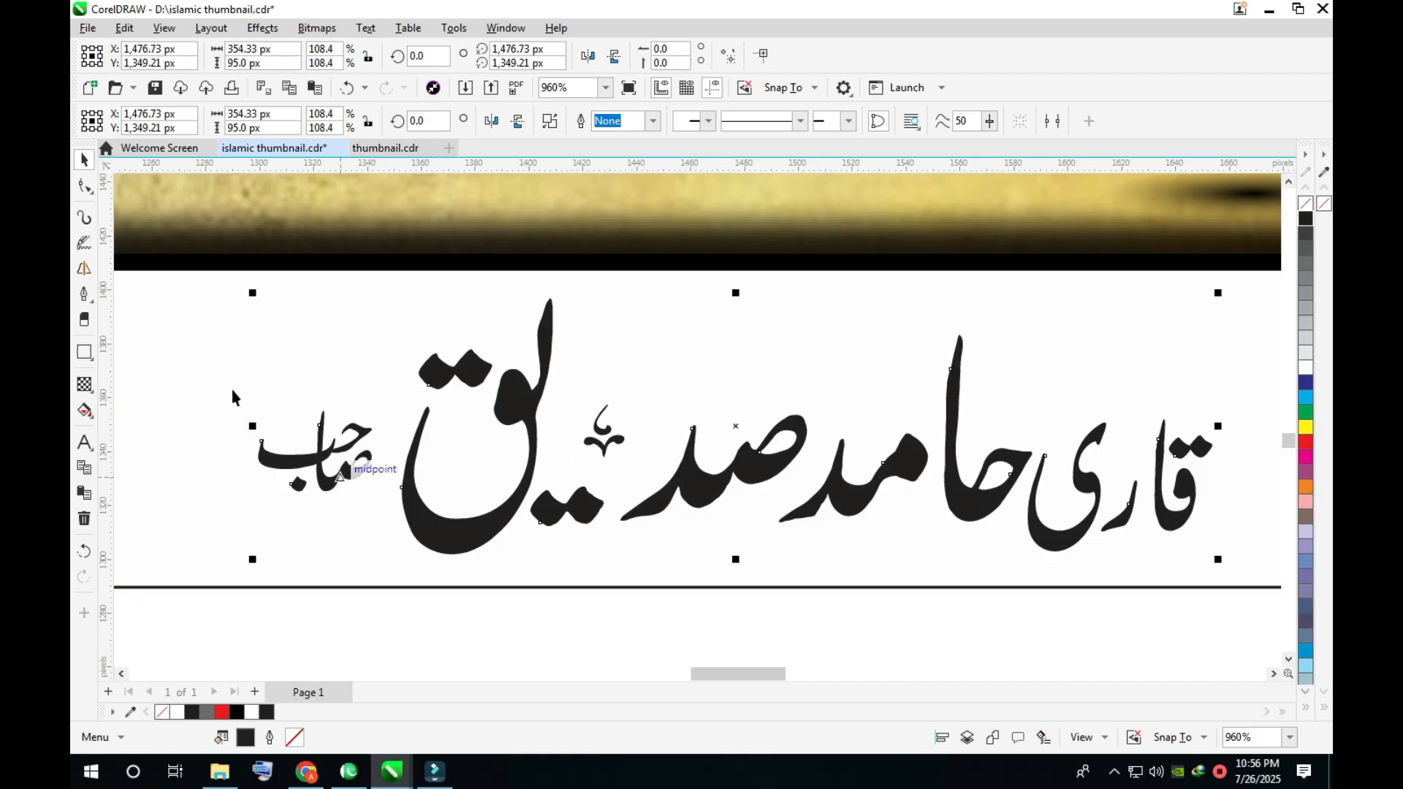
{"action": "key", "text": "ctrl+k"}
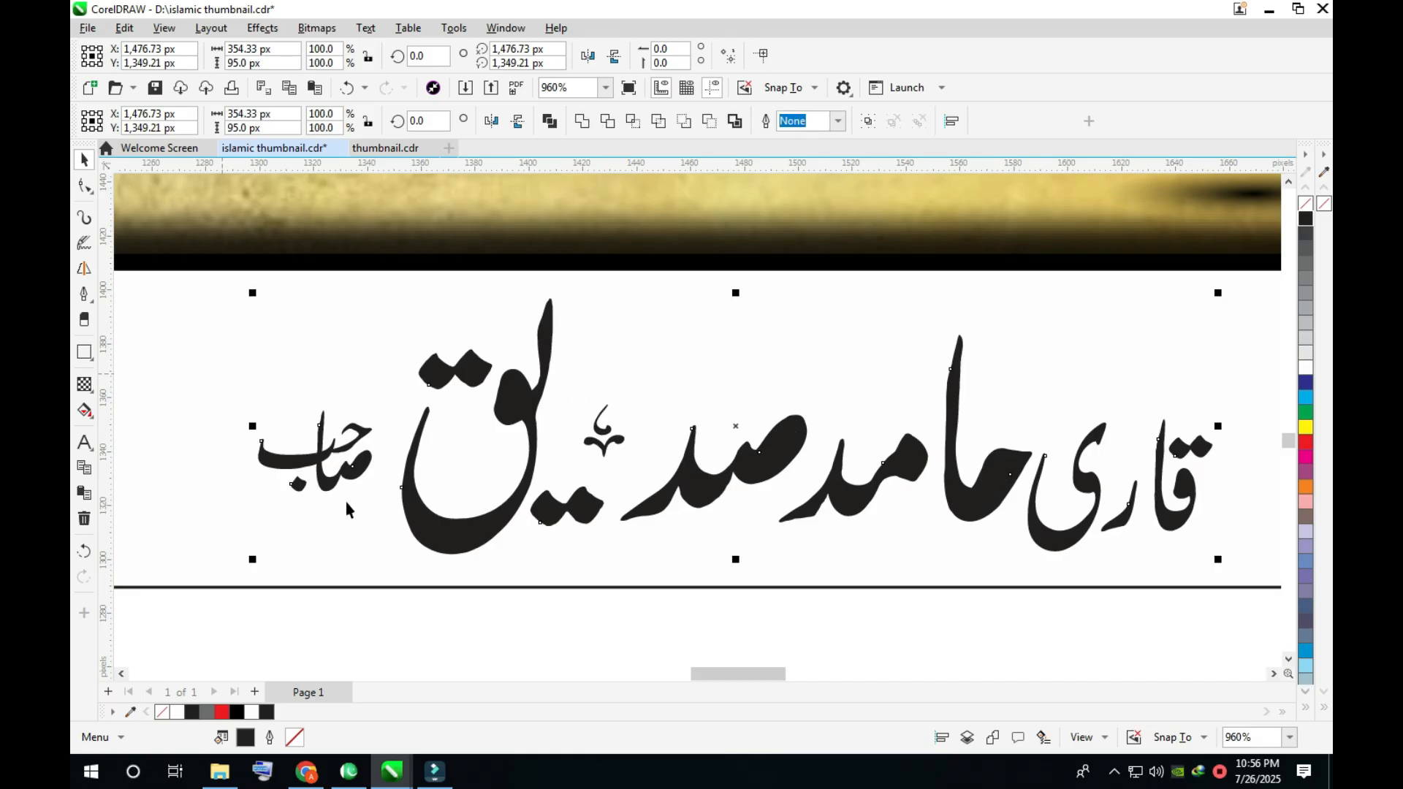
- Enlarge the closing honorific and the opening title word of the reciter's name
{"action": "left_click_drag", "start_coordinate": [207, 351], "coordinate": [379, 506]}
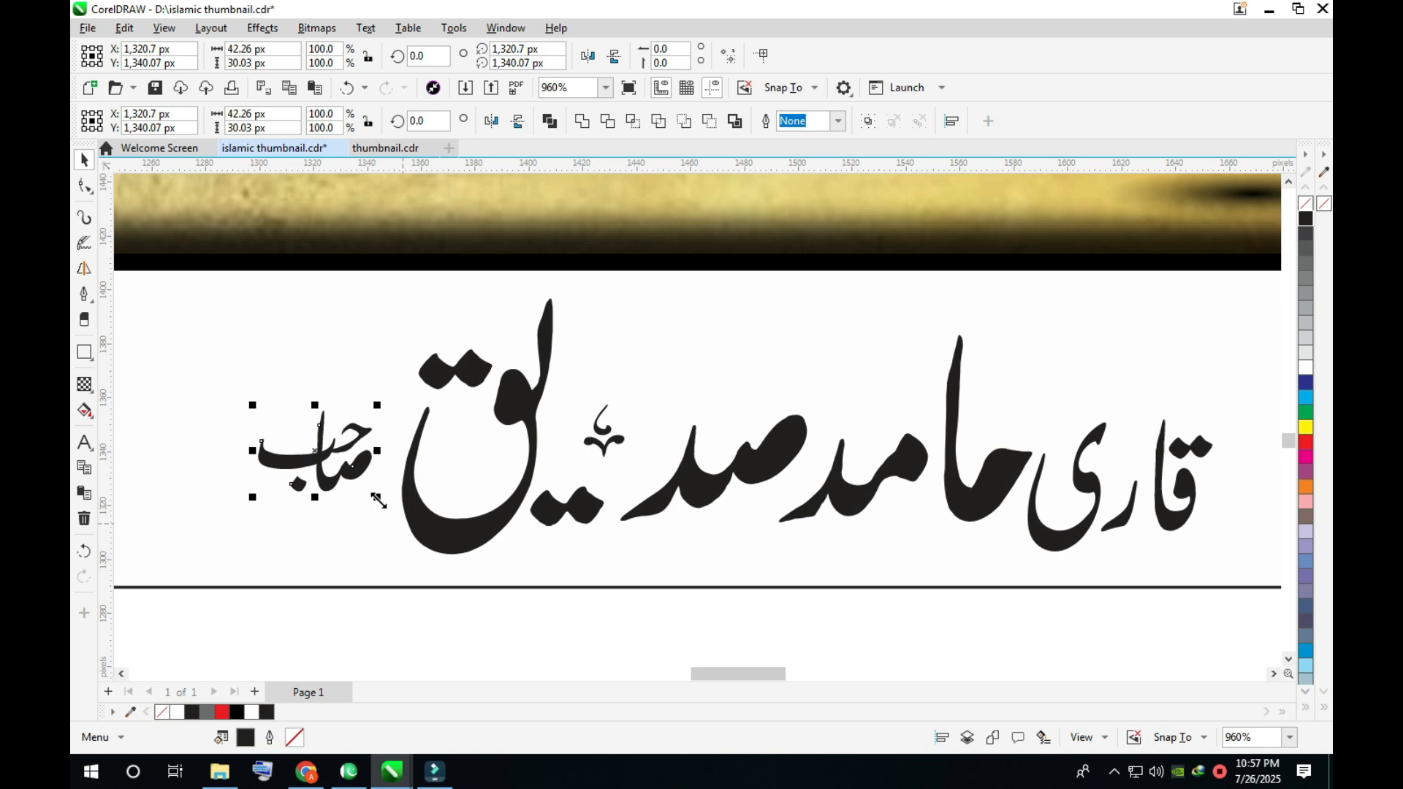
{"action": "left_click_drag", "start_coordinate": [379, 500], "coordinate": [352, 489]}
{"action": "left_click_drag", "start_coordinate": [1012, 568], "coordinate": [1220, 412]}
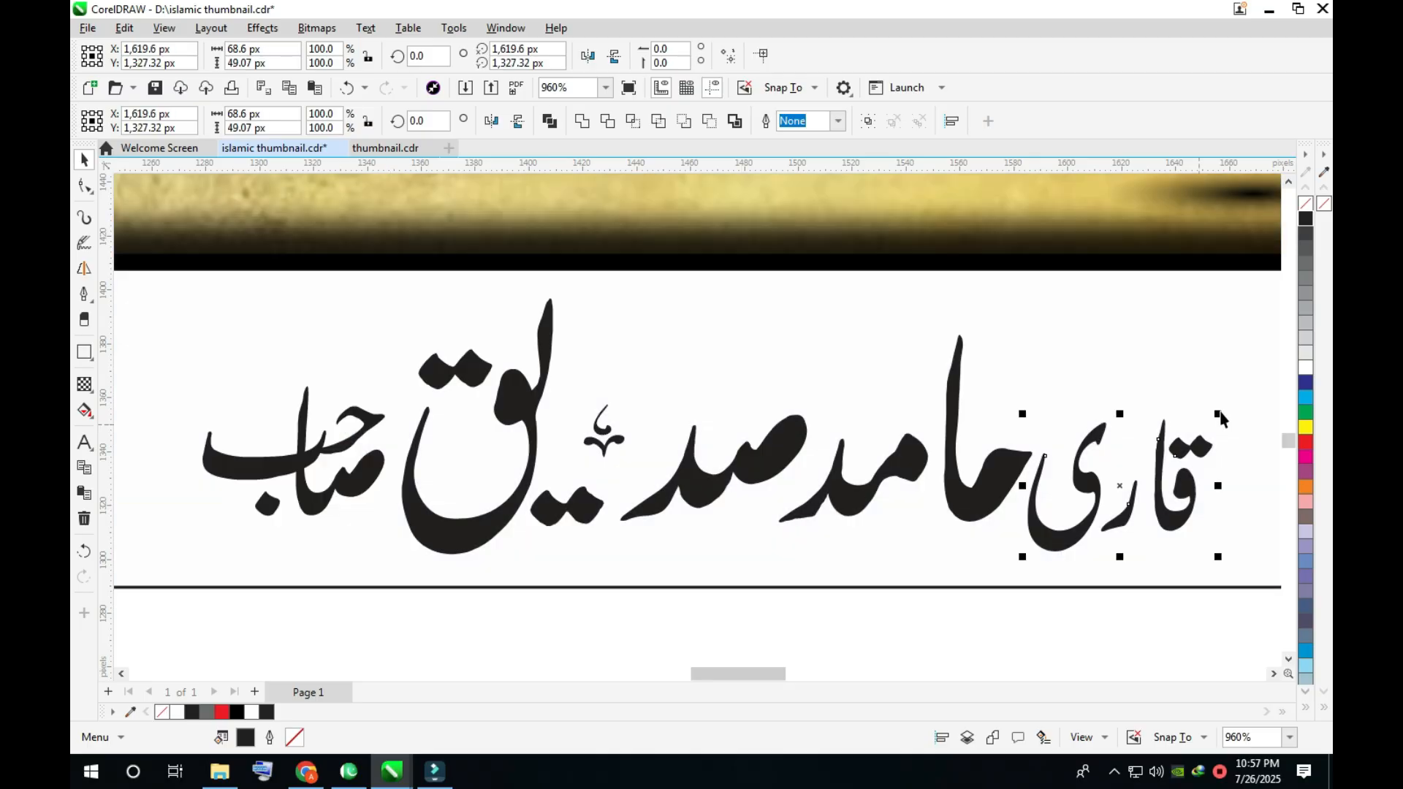
{"action": "left_click_drag", "start_coordinate": [1257, 365], "coordinate": [1265, 358]}
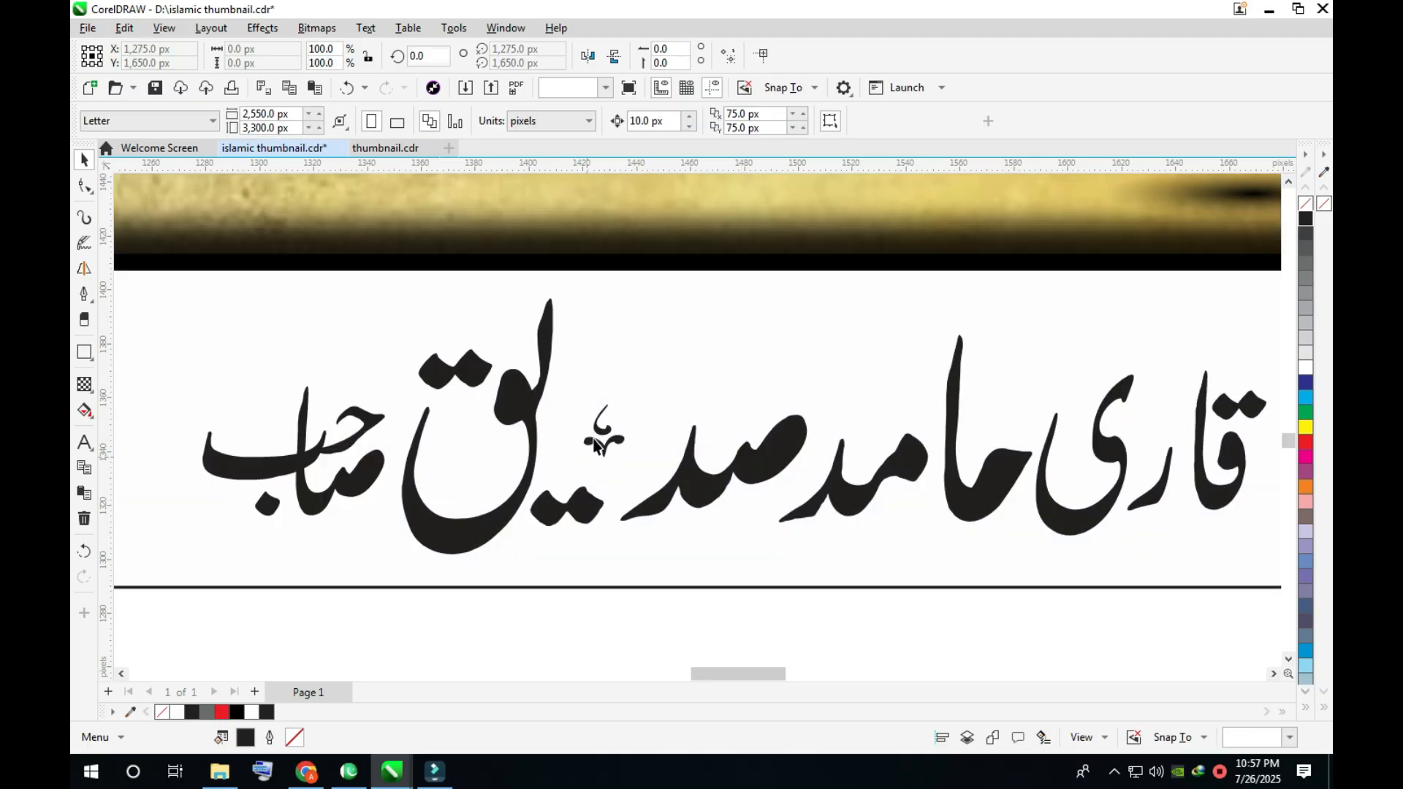
- Duplicate the small ornament at several spots above and below the words of the reciter's name
{"action": "left_click", "coordinate": [598, 444]}
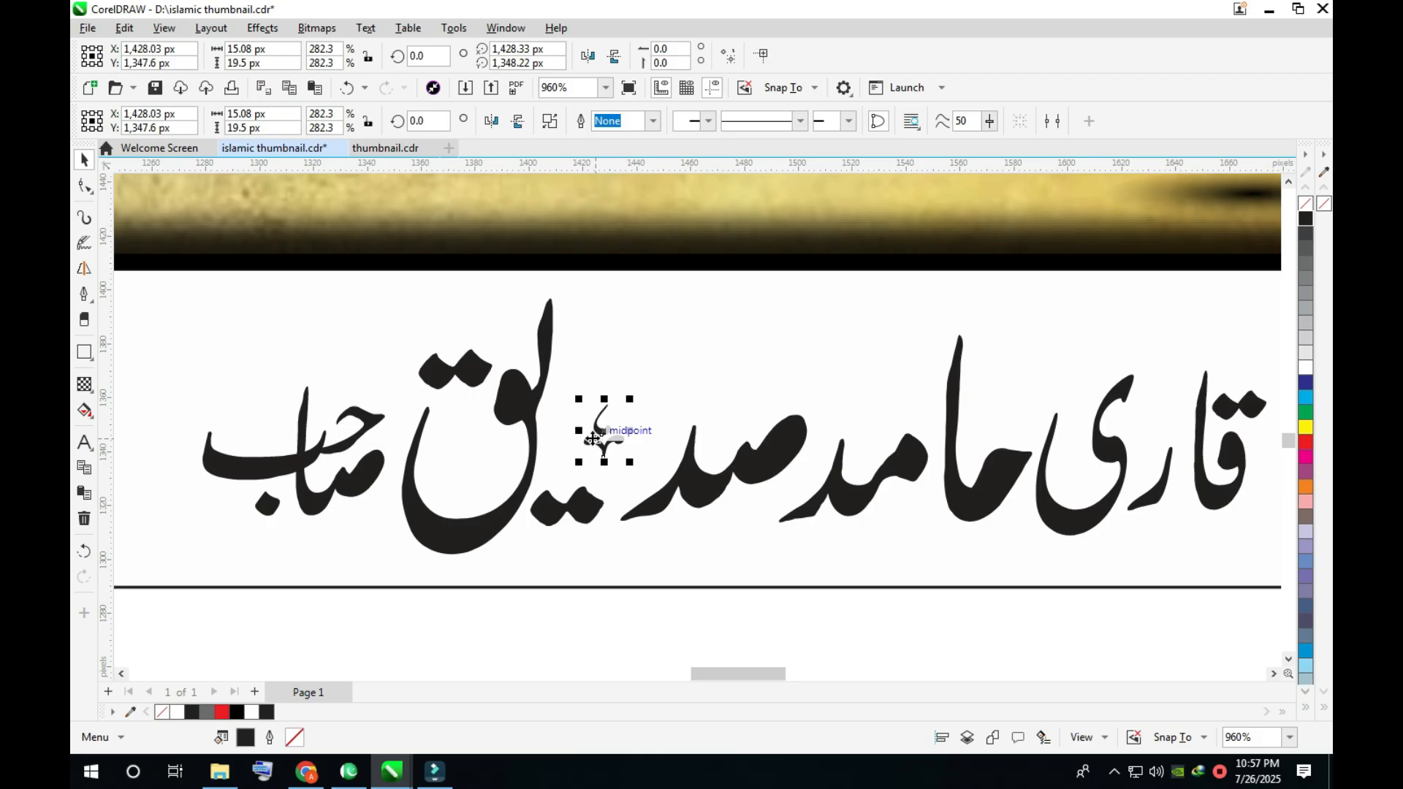
{"action": "left_click_drag", "start_coordinate": [598, 439], "coordinate": [355, 369]}
{"action": "right_click", "coordinate": [354, 368]}
{"action": "left_click_drag", "start_coordinate": [1168, 459], "coordinate": [1174, 363]}
{"action": "right_click", "coordinate": [1174, 362]}
{"action": "left_click_drag", "start_coordinate": [922, 546], "coordinate": [374, 546]}
{"action": "right_click", "coordinate": [916, 527]}
{"action": "right_click", "coordinate": [374, 547]}
{"action": "scroll", "coordinate": [375, 546], "scroll_direction": "down", "scroll_amount": 1}
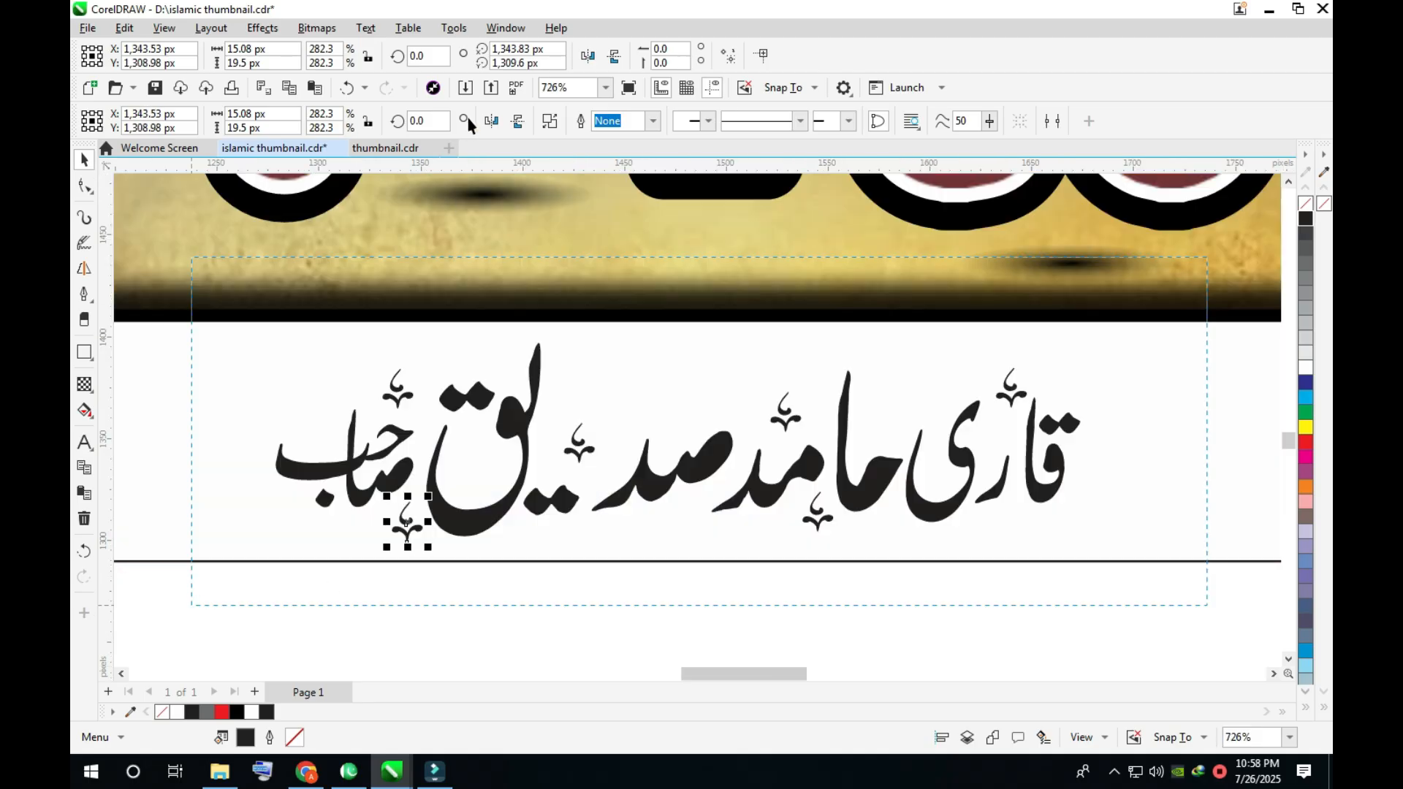
- Combine the name and its ornaments into one curve, enlarge it to about 426 × 105 px and reposition it on the plate
{"action": "left_click_drag", "start_coordinate": [1207, 256], "coordinate": [192, 605]}
{"action": "left_click", "coordinate": [548, 123]}
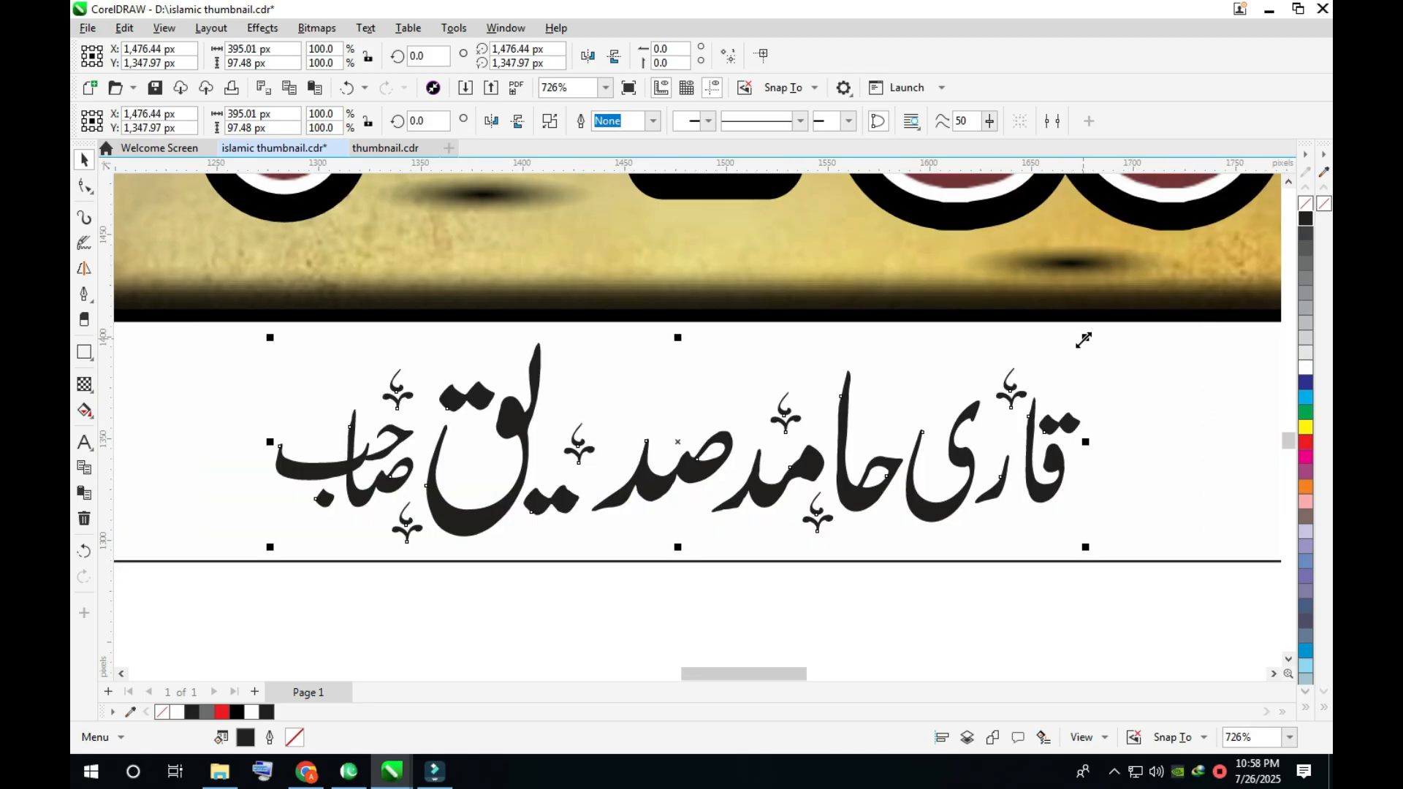
{"action": "left_click_drag", "start_coordinate": [1117, 328], "coordinate": [1140, 316]}
{"action": "left_click_drag", "start_coordinate": [881, 493], "coordinate": [884, 496]}
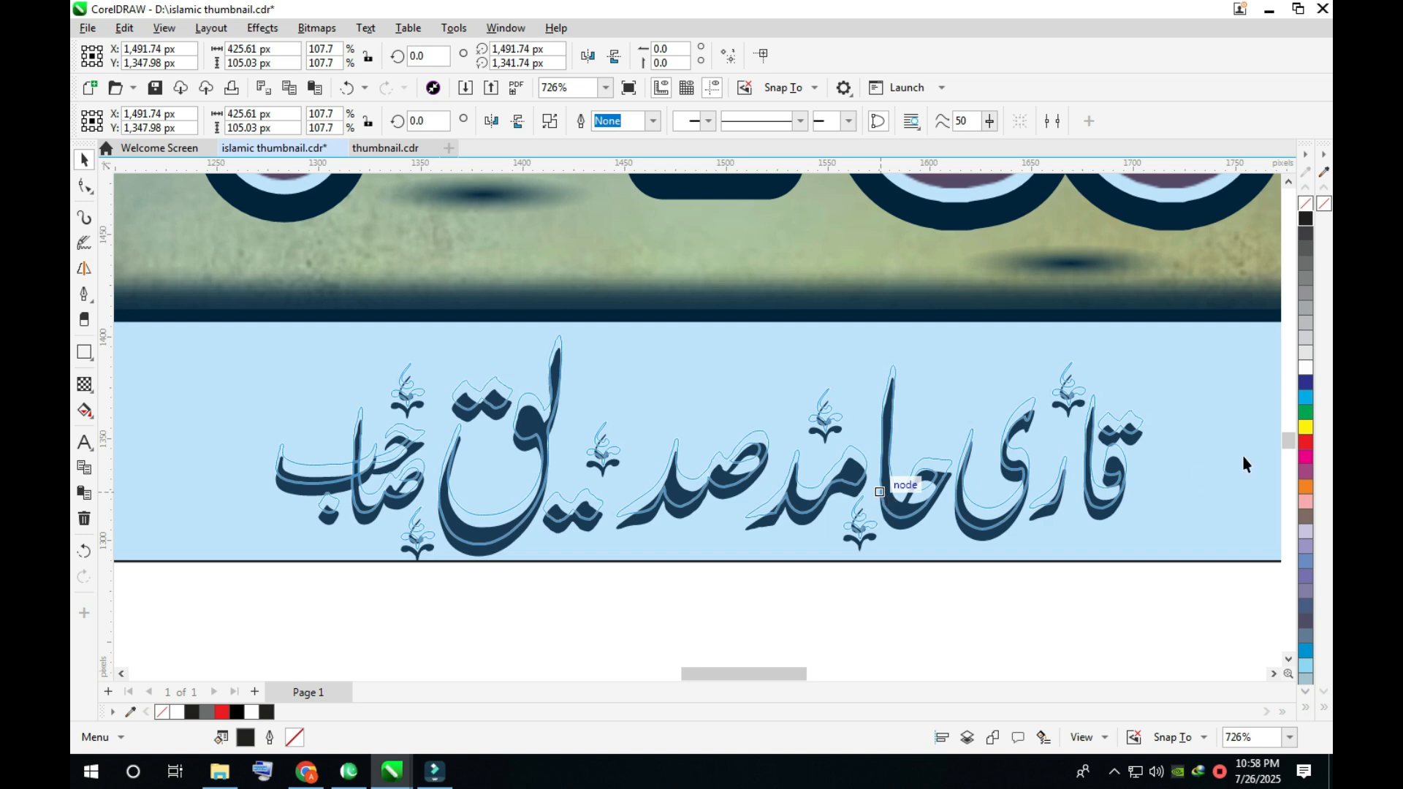